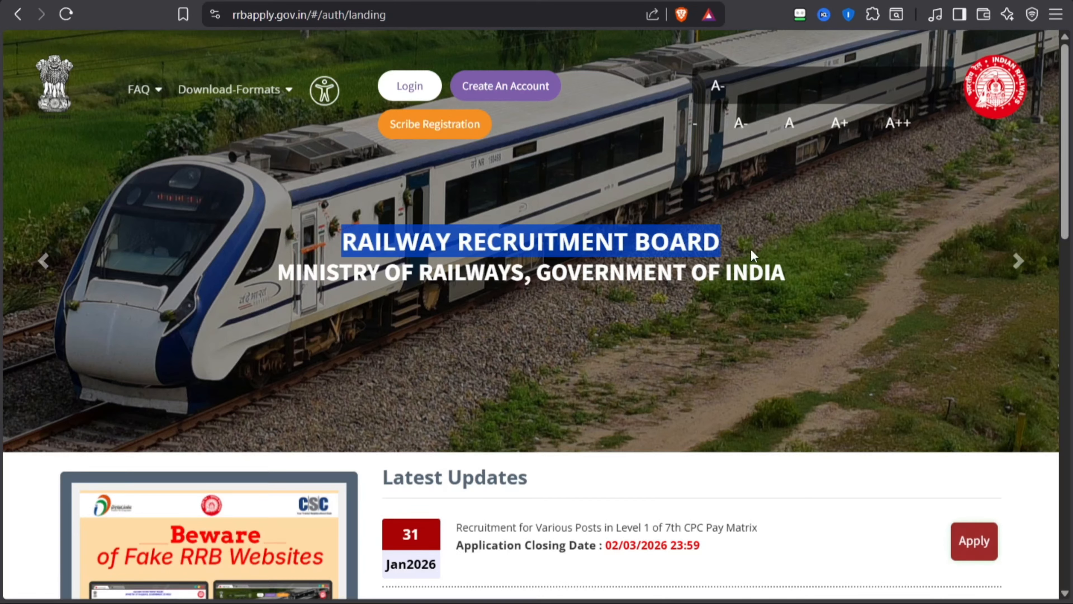
# - Open the 'Recruitment for Various Posts in Level 1 of 7th CPC Pay Matrix' notification PDF from Latest Updates
pyautogui.scroll(-3, 718, 295)
pyautogui.scroll(-1, 707, 315)
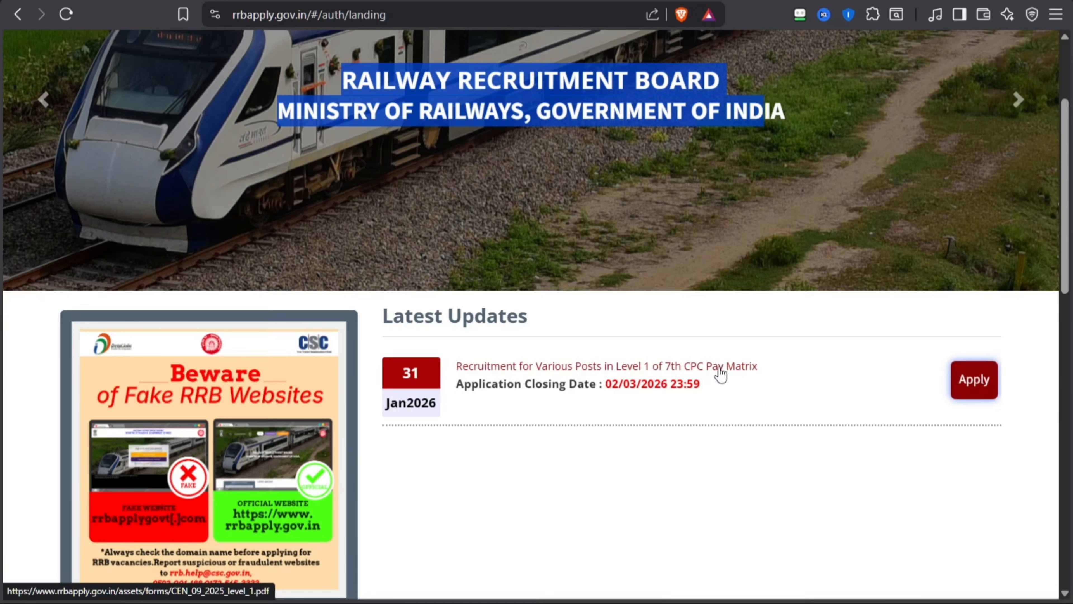
pyautogui.click(709, 367)
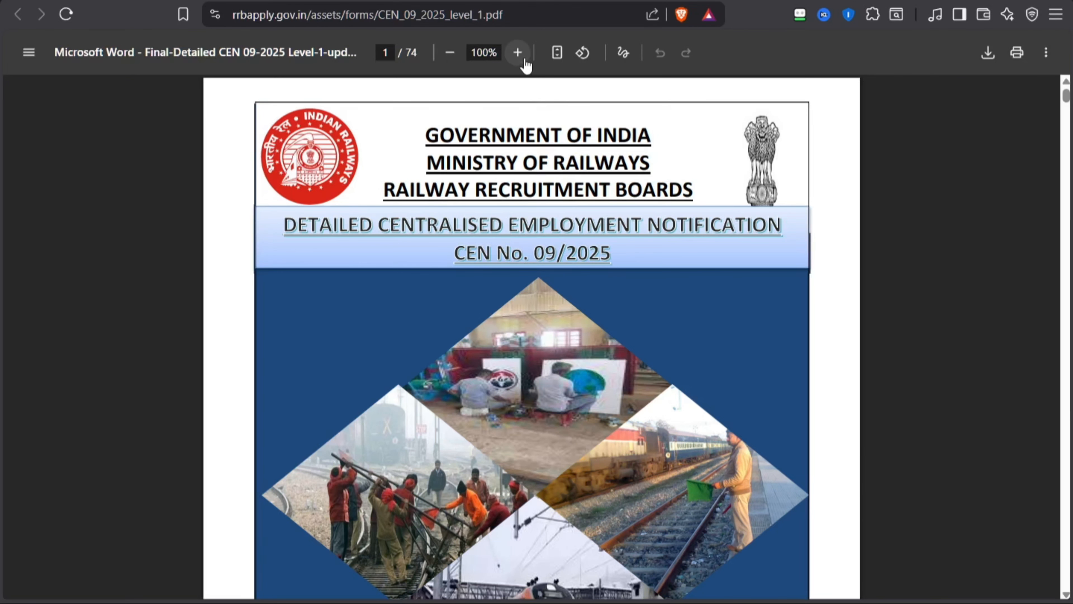
# - Zoom the PDF to 125% and circle 'CEN No. 09/2025' with the dark red pen
pyautogui.click(518, 52)
pyautogui.click(518, 53)
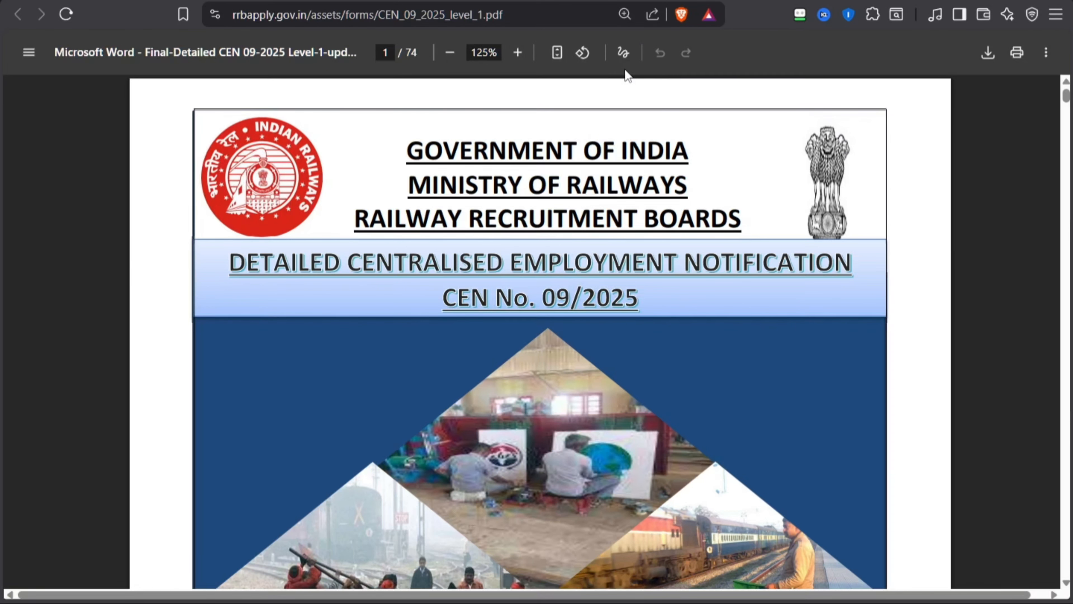
pyautogui.click(624, 52)
pyautogui.click(880, 416)
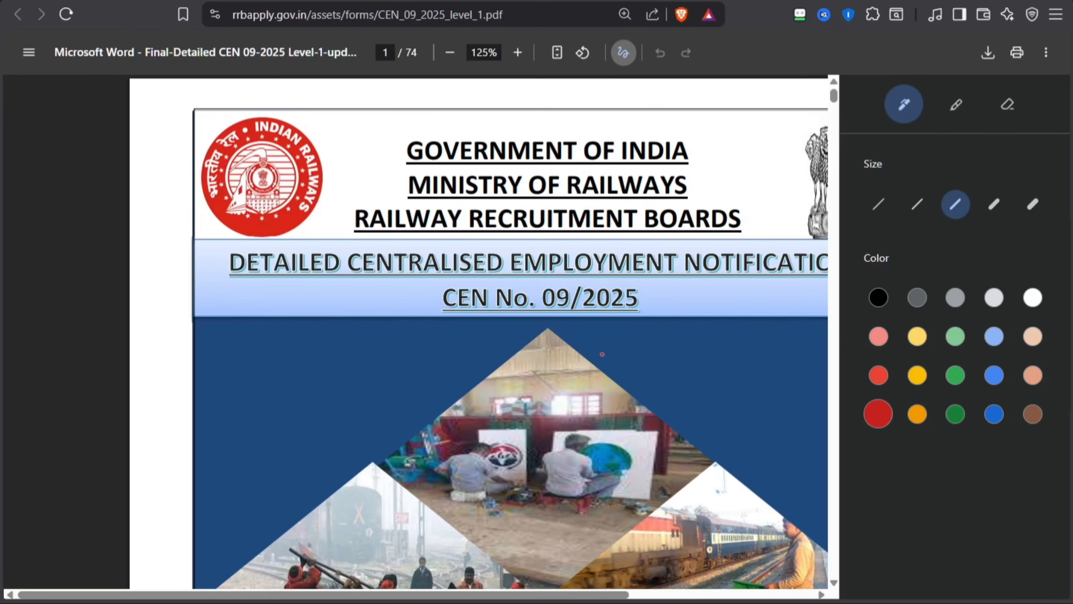
pyautogui.moveTo(416, 311)
pyautogui.mouseDown()
pyautogui.moveTo(579, 352)
pyautogui.moveTo(647, 287)
pyautogui.moveTo(395, 274)
pyautogui.moveTo(414, 322)
pyautogui.mouseUp()
# - In the contents table, underline rows 3 and 4 and tick page numbers 12 and 14
pyautogui.scroll(-5, 712, 218)
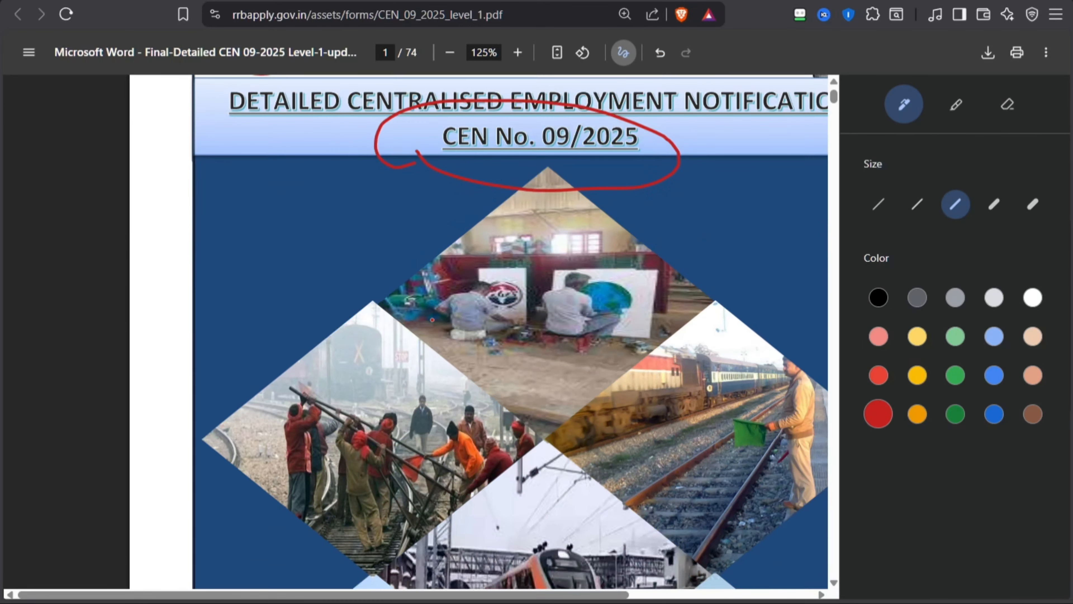
pyautogui.scroll(-15, 713, 218)
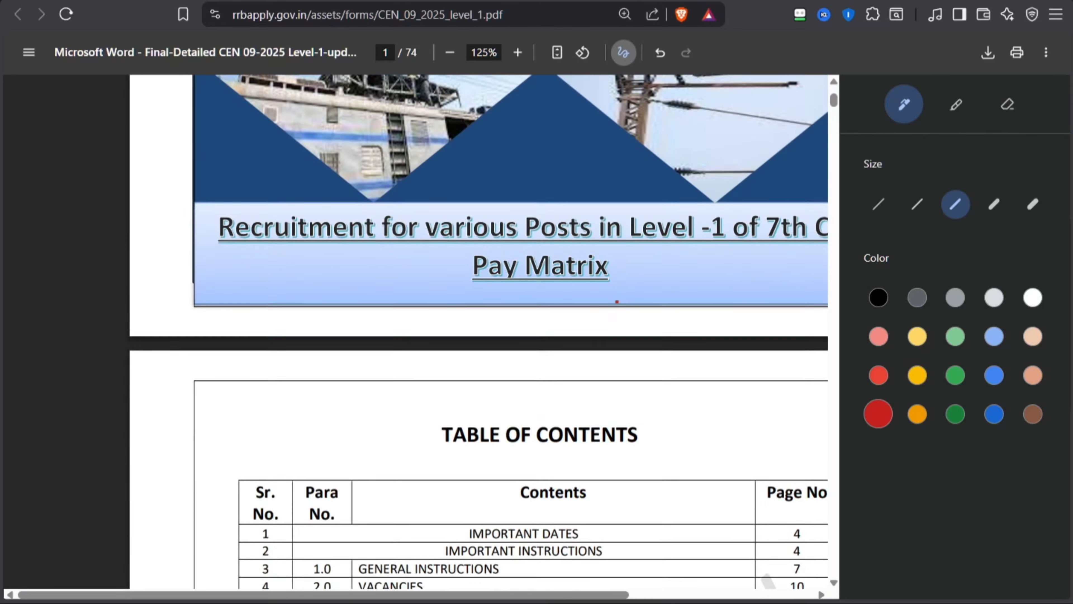
pyautogui.scroll(-2, 616, 302)
pyautogui.scroll(-2, 573, 320)
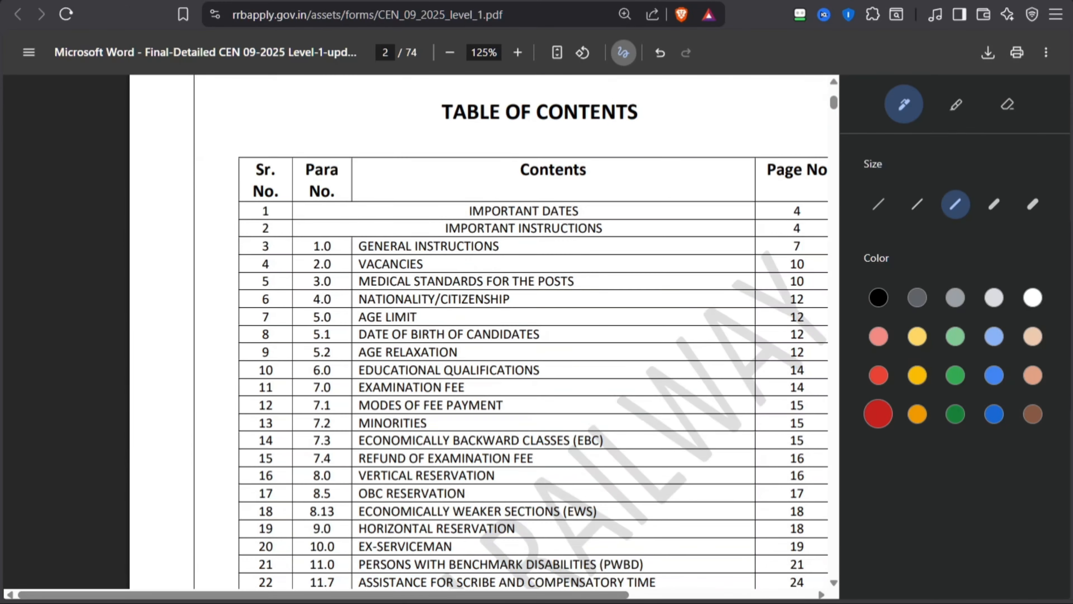
pyautogui.moveTo(610, 600); pyautogui.dragTo(662, 600)
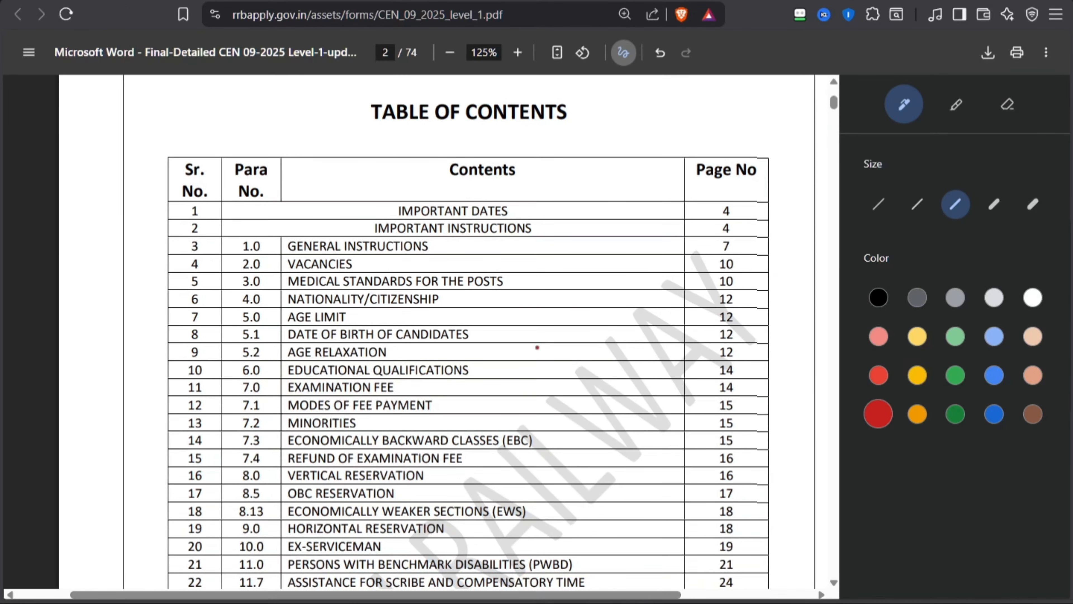
pyautogui.scroll(-4, 536, 350)
pyautogui.scroll(2, 226, 224)
pyautogui.scroll(-4, 227, 237)
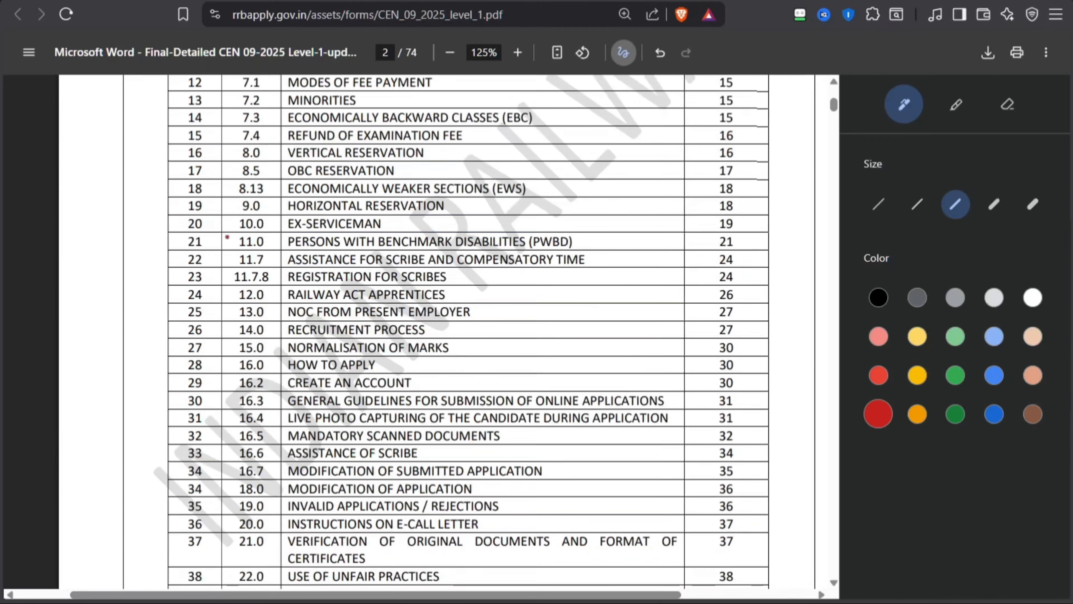
pyautogui.scroll(4, 227, 238)
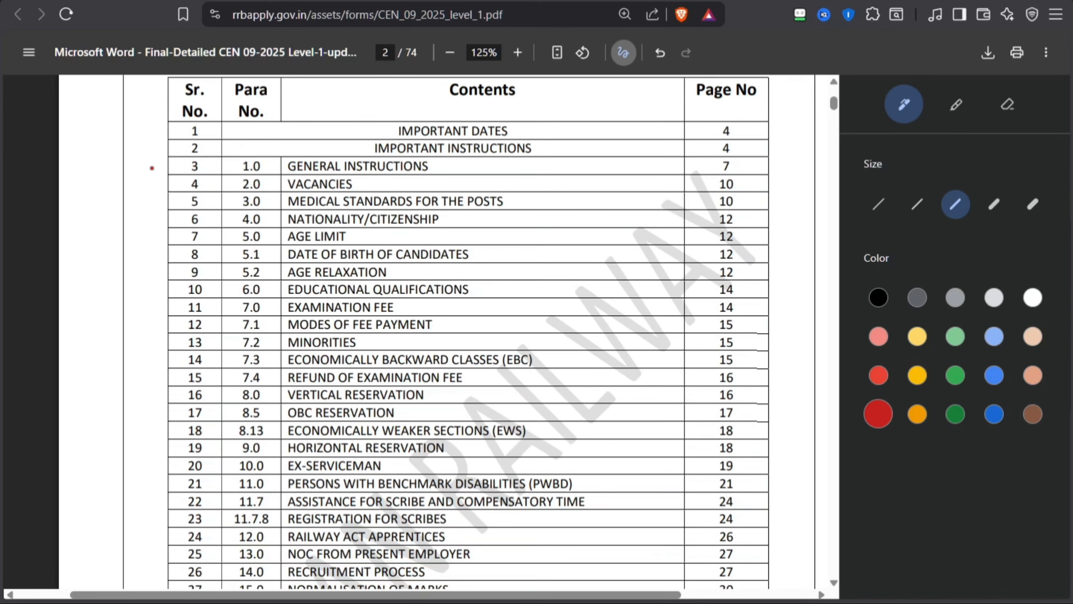
pyautogui.moveTo(152, 168); pyautogui.dragTo(207, 165)
pyautogui.moveTo(159, 193); pyautogui.dragTo(205, 181)
pyautogui.moveTo(739, 234); pyautogui.dragTo(762, 221)
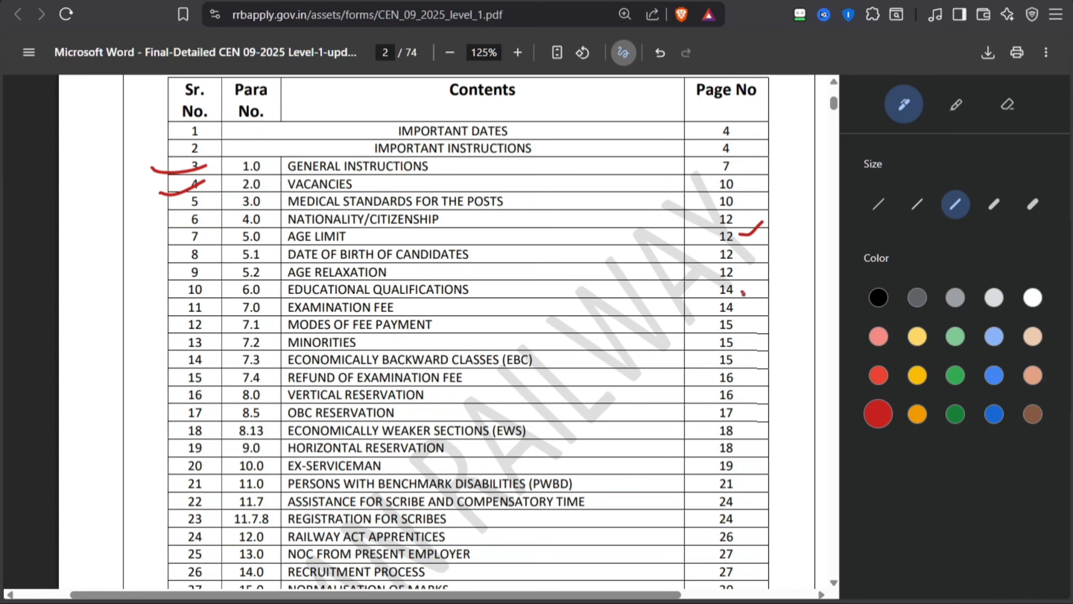
pyautogui.moveTo(743, 292); pyautogui.dragTo(770, 273)
pyautogui.scroll(-2, 749, 349)
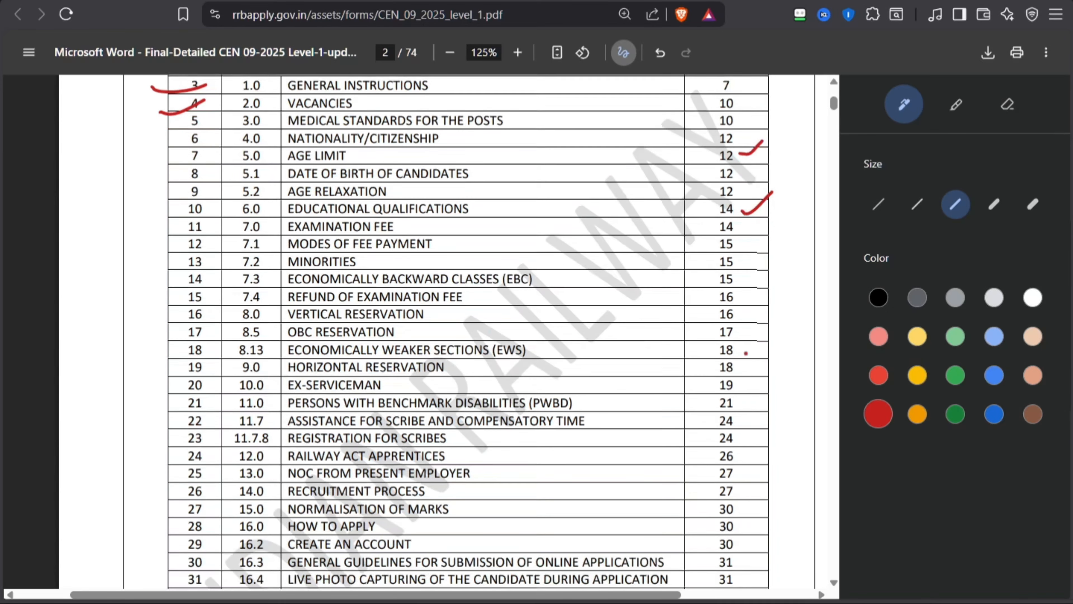
pyautogui.scroll(-12, 709, 331)
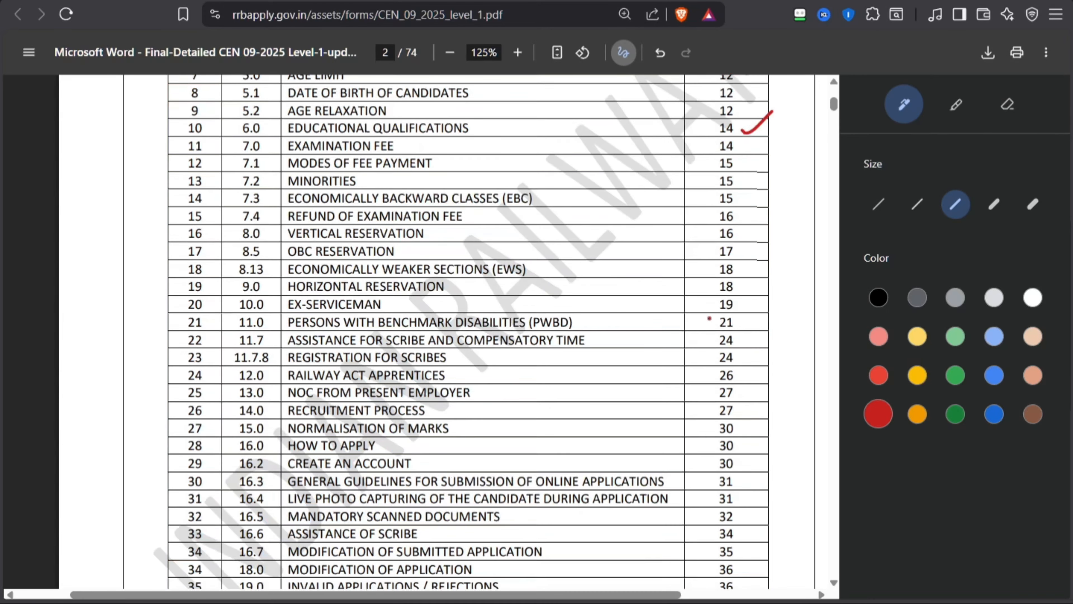
pyautogui.scroll(-16, 707, 312)
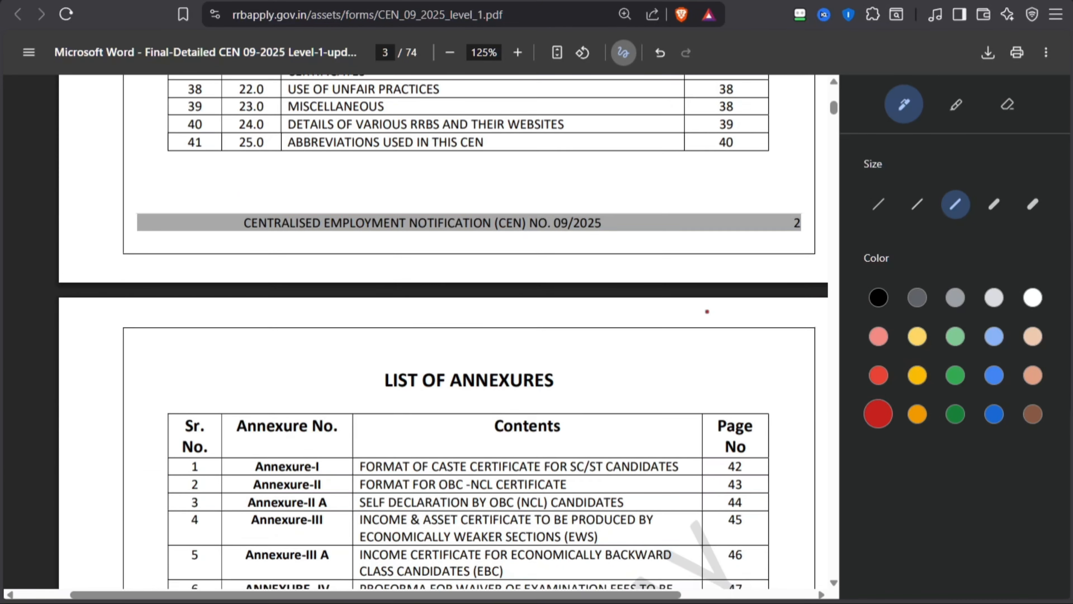
# - Tick the Important Dates (27.12.2025, application window, fee deadline 04.03.2026) and underline the Modification window row
pyautogui.scroll(-14, 706, 311)
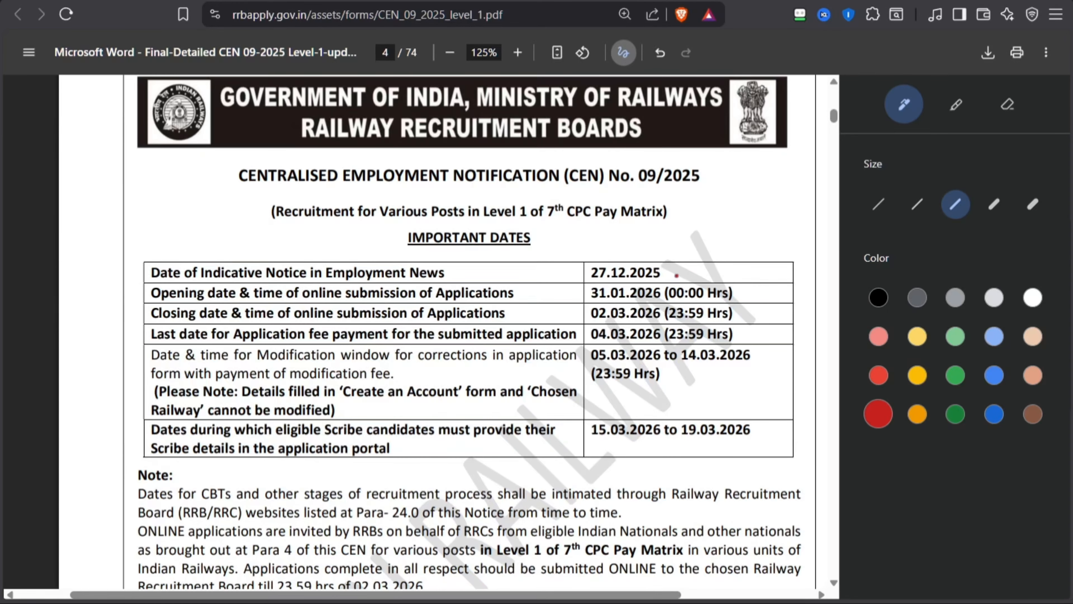
pyautogui.scroll(-2, 679, 272)
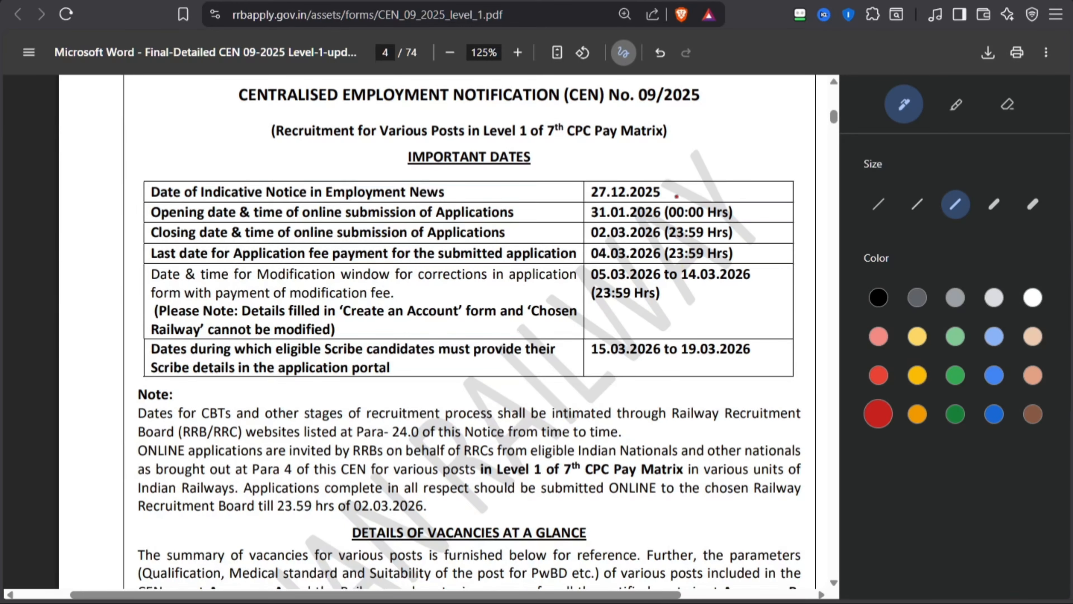
pyautogui.moveTo(679, 195)
pyautogui.mouseDown()
pyautogui.moveTo(720, 189)
pyautogui.moveTo(756, 223)
pyautogui.moveTo(777, 210)
pyautogui.mouseUp()
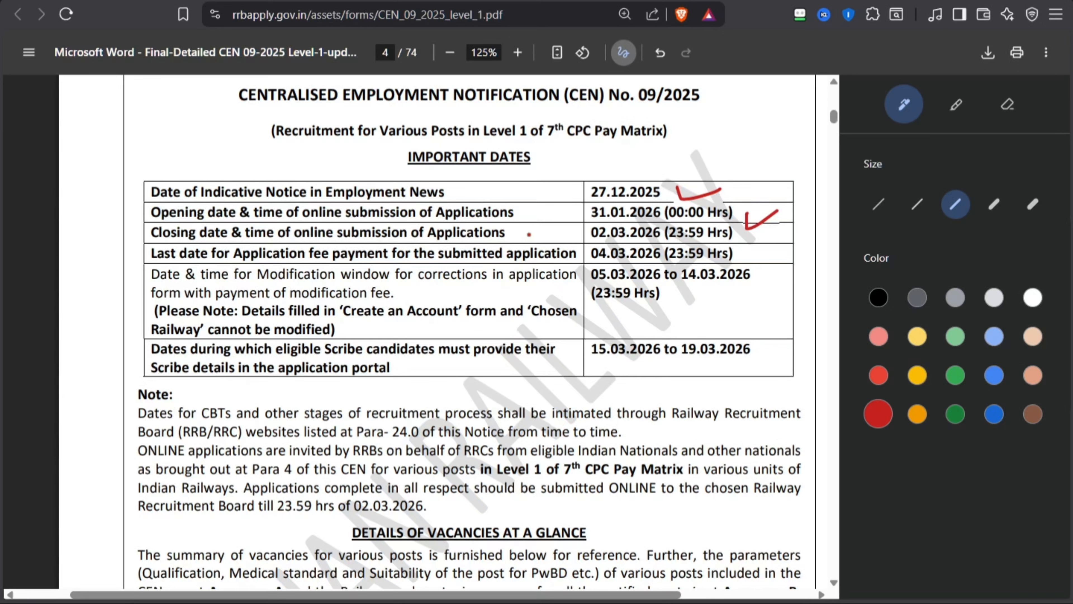
pyautogui.moveTo(571, 228)
pyautogui.mouseDown()
pyautogui.moveTo(580, 238)
pyautogui.moveTo(606, 221)
pyautogui.mouseUp()
pyautogui.moveTo(311, 260); pyautogui.dragTo(386, 259)
pyautogui.moveTo(750, 256); pyautogui.dragTo(798, 248)
pyautogui.moveTo(127, 275); pyautogui.dragTo(150, 281)
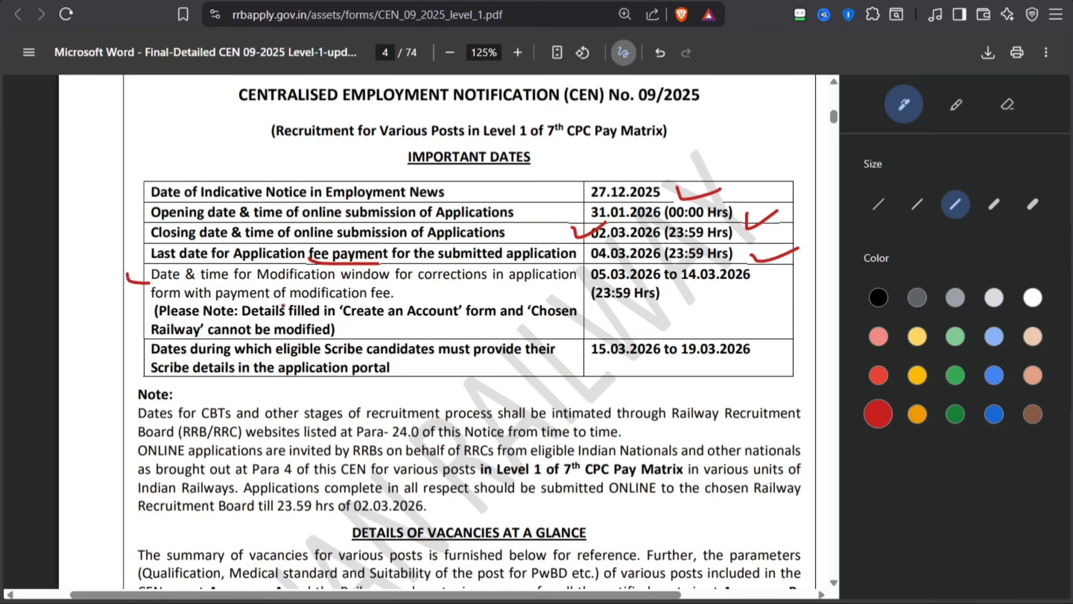
pyautogui.moveTo(265, 283)
pyautogui.mouseDown()
pyautogui.moveTo(739, 291)
pyautogui.moveTo(763, 270)
pyautogui.moveTo(549, 265)
pyautogui.mouseUp()
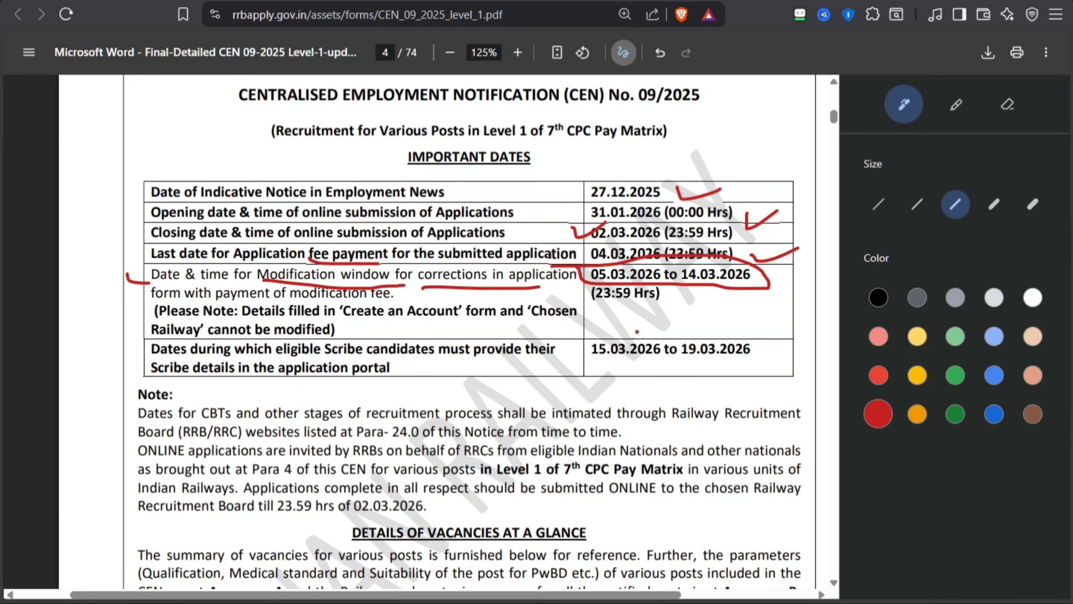
# - Circle Total Vacancies 22195, Age 18-33 Years and Initial pay 18000, and mark the reservations Note
pyautogui.scroll(-2, 562, 327)
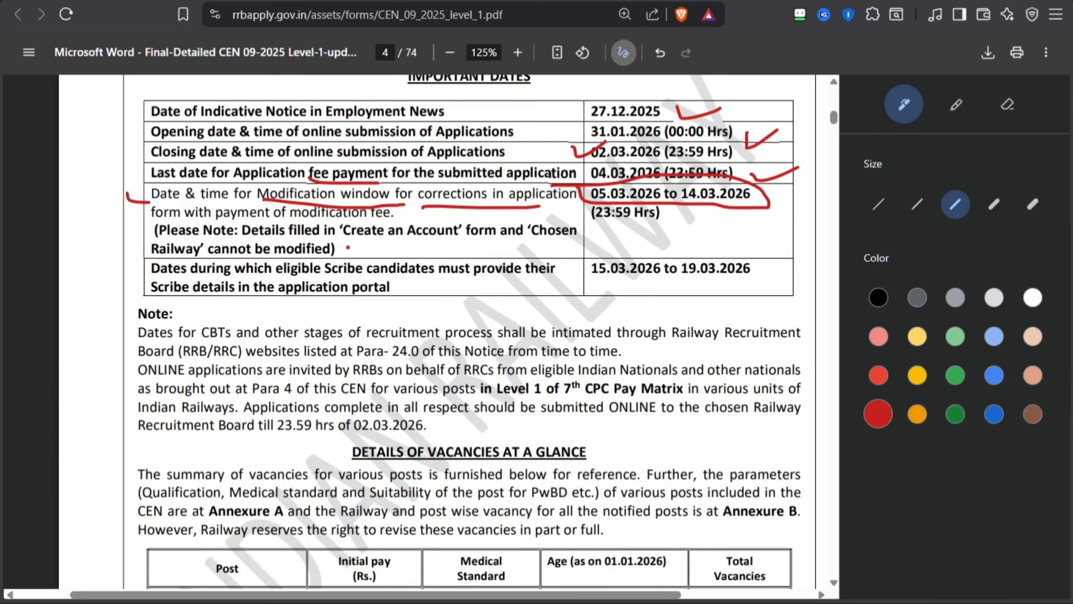
pyautogui.scroll(-2, 368, 249)
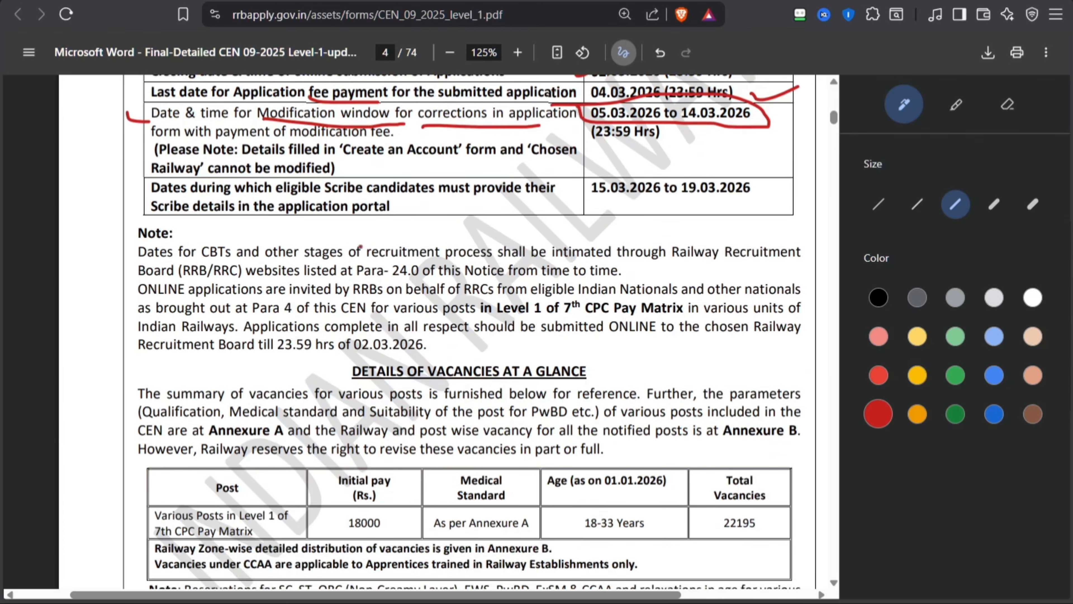
pyautogui.scroll(-6, 531, 296)
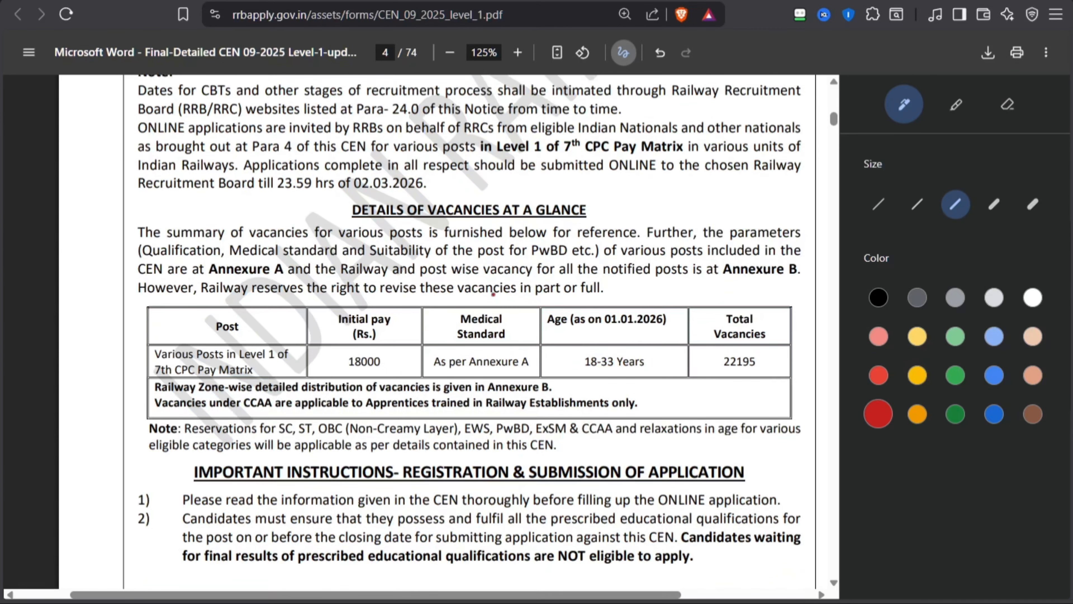
pyautogui.moveTo(766, 271)
pyautogui.mouseDown()
pyautogui.moveTo(756, 237)
pyautogui.moveTo(713, 252)
pyautogui.moveTo(746, 307)
pyautogui.moveTo(767, 252)
pyautogui.mouseUp()
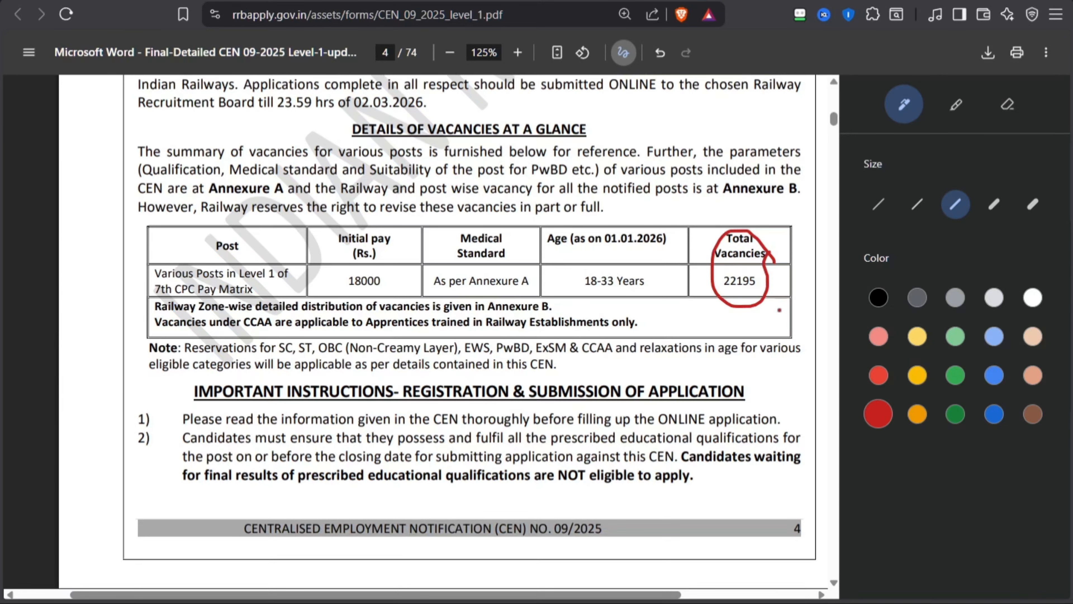
pyautogui.moveTo(731, 316); pyautogui.dragTo(803, 294)
pyautogui.moveTo(546, 249)
pyautogui.mouseDown()
pyautogui.moveTo(663, 249)
pyautogui.moveTo(643, 216)
pyautogui.moveTo(539, 229)
pyautogui.moveTo(565, 252)
pyautogui.mouseUp()
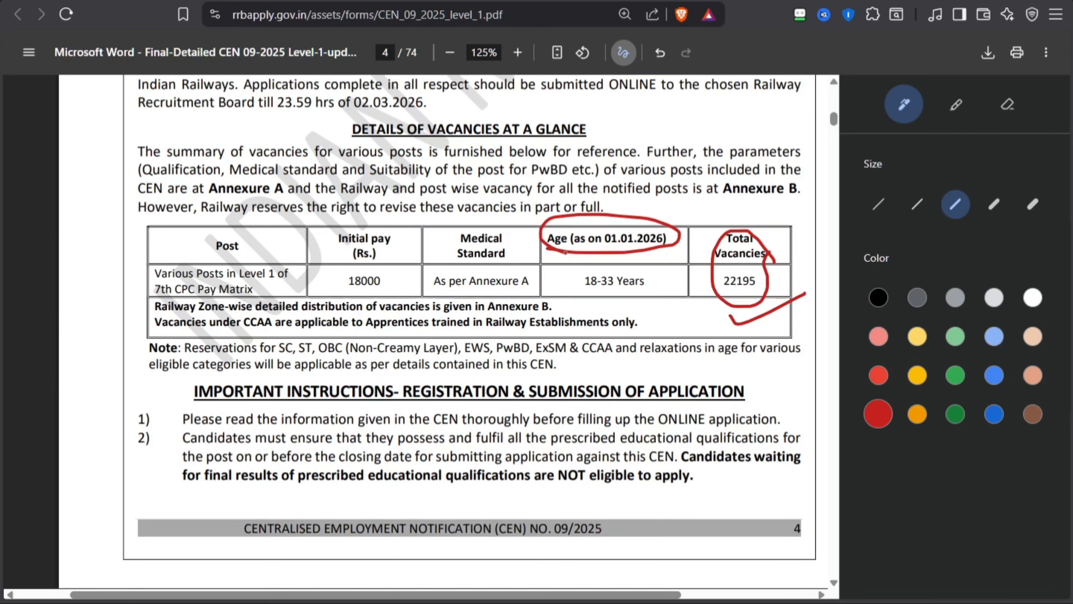
pyautogui.moveTo(586, 295)
pyautogui.mouseDown()
pyautogui.moveTo(681, 275)
pyautogui.moveTo(589, 262)
pyautogui.moveTo(592, 297)
pyautogui.moveTo(704, 255)
pyautogui.mouseUp()
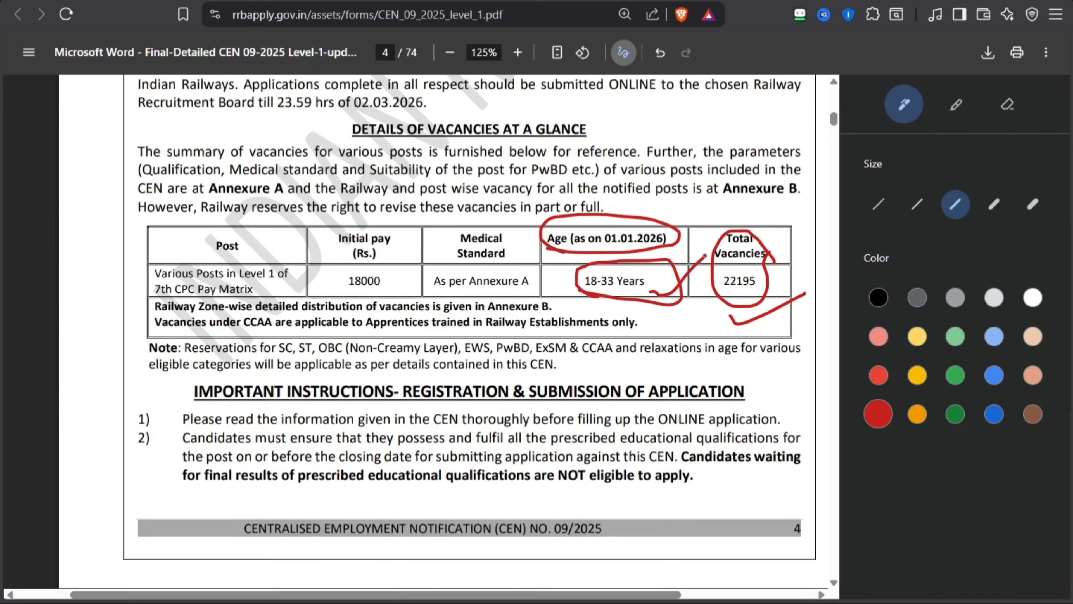
pyautogui.moveTo(408, 259)
pyautogui.mouseDown()
pyautogui.moveTo(406, 247)
pyautogui.moveTo(311, 230)
pyautogui.moveTo(356, 301)
pyautogui.moveTo(405, 255)
pyautogui.moveTo(418, 280)
pyautogui.mouseUp()
pyautogui.scroll(-2, 410, 329)
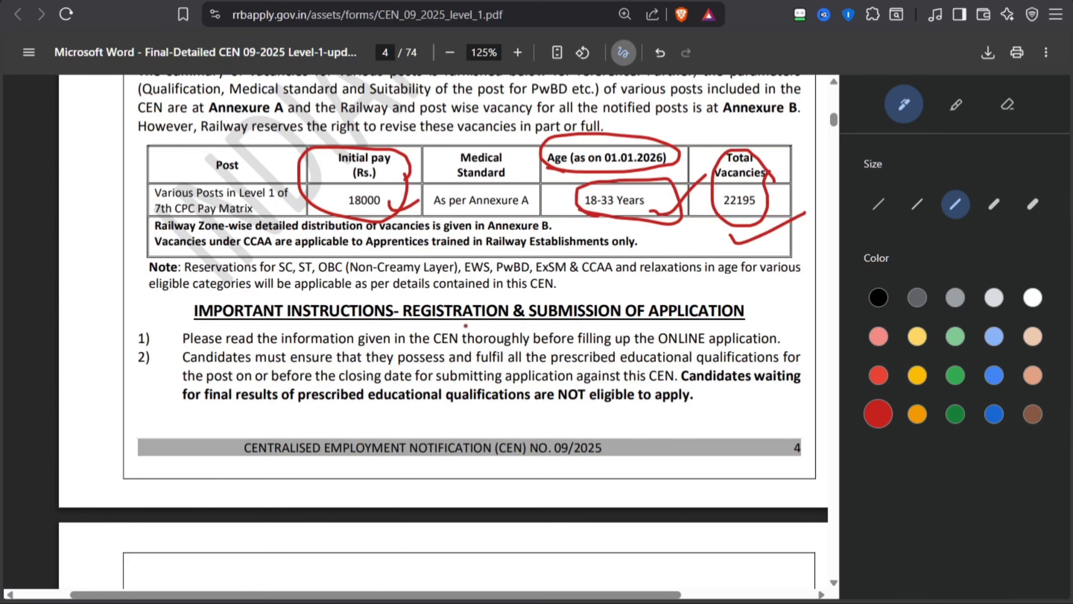
pyautogui.moveTo(135, 275); pyautogui.dragTo(166, 279)
# - Circle the Create an Account instruction and underline the mobile number and Email requirement
pyautogui.scroll(-8, 663, 284)
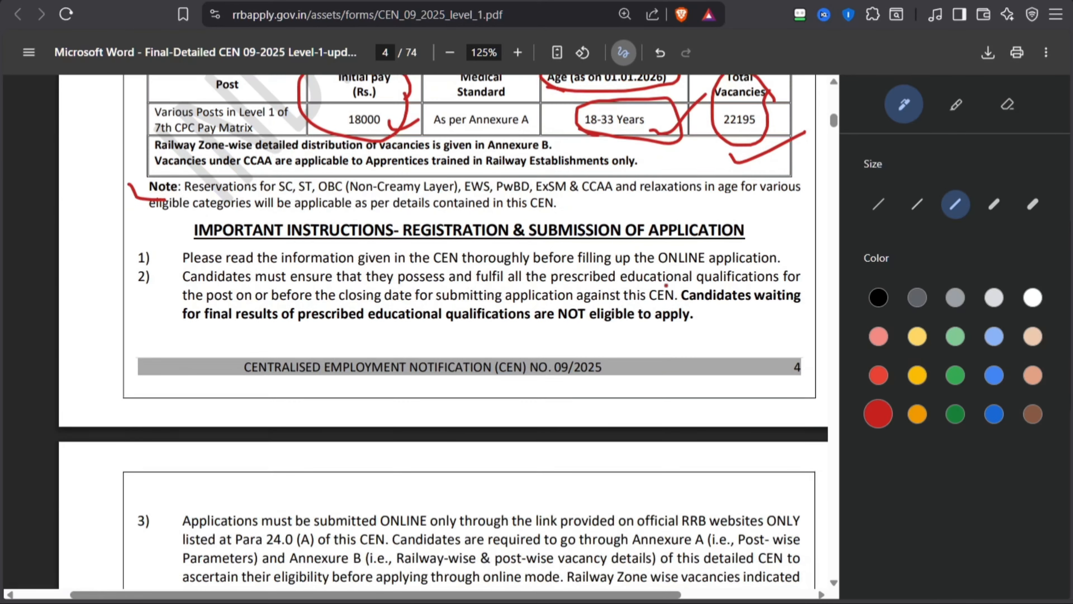
pyautogui.scroll(-4, 666, 286)
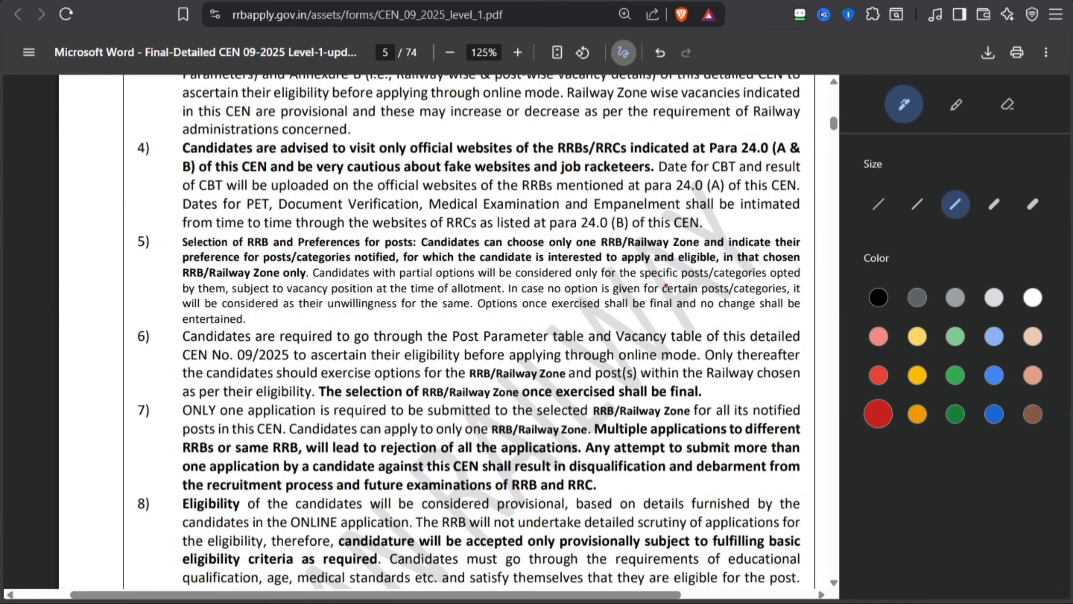
pyautogui.scroll(-20, 666, 285)
pyautogui.moveTo(583, 302)
pyautogui.mouseDown()
pyautogui.moveTo(558, 271)
pyautogui.moveTo(584, 303)
pyautogui.mouseUp()
pyautogui.moveTo(306, 408)
pyautogui.mouseDown()
pyautogui.moveTo(496, 398)
pyautogui.moveTo(582, 414)
pyautogui.mouseUp()
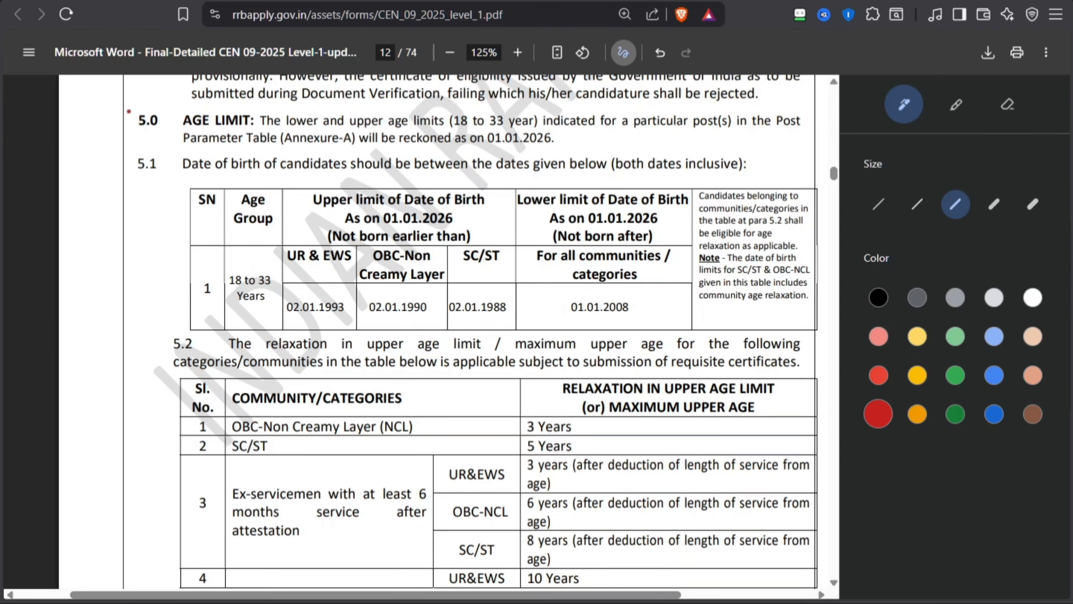
# - Mark the 5.0 Age Limit section: 18 to 33 years, reckoning date 01.01.2026, UR & EWS limit 02.01.1993
pyautogui.moveTo(128, 111); pyautogui.dragTo(162, 138)
pyautogui.moveTo(456, 125); pyautogui.dragTo(536, 123)
pyautogui.moveTo(474, 158)
pyautogui.mouseDown()
pyautogui.moveTo(579, 143)
pyautogui.moveTo(473, 127)
pyautogui.moveTo(484, 173)
pyautogui.mouseUp()
pyautogui.moveTo(140, 290)
pyautogui.mouseDown()
pyautogui.moveTo(148, 298)
pyautogui.moveTo(188, 285)
pyautogui.mouseUp()
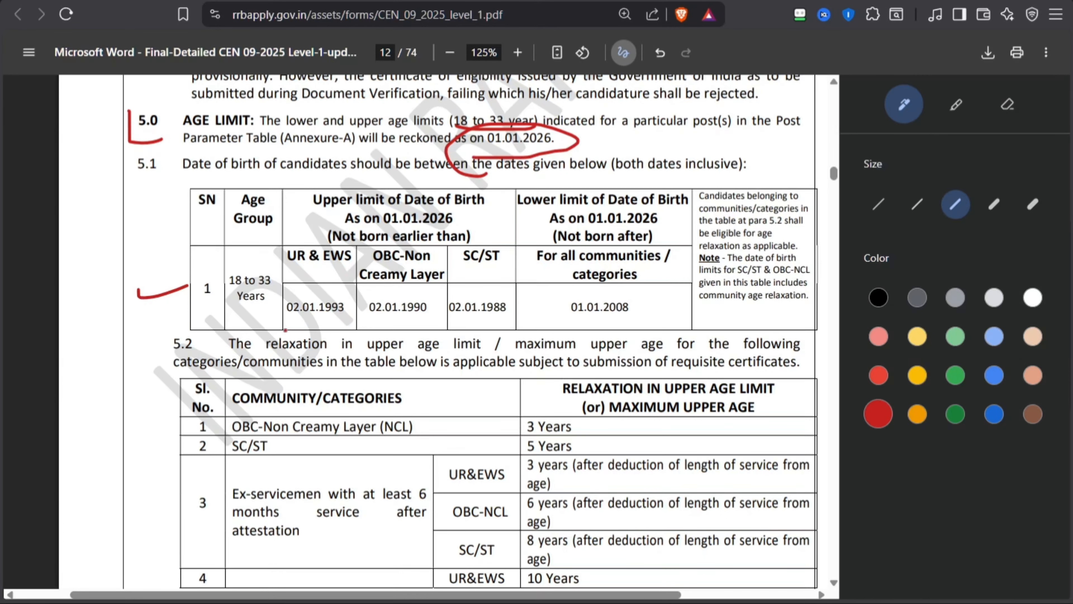
pyautogui.moveTo(286, 318); pyautogui.dragTo(506, 318)
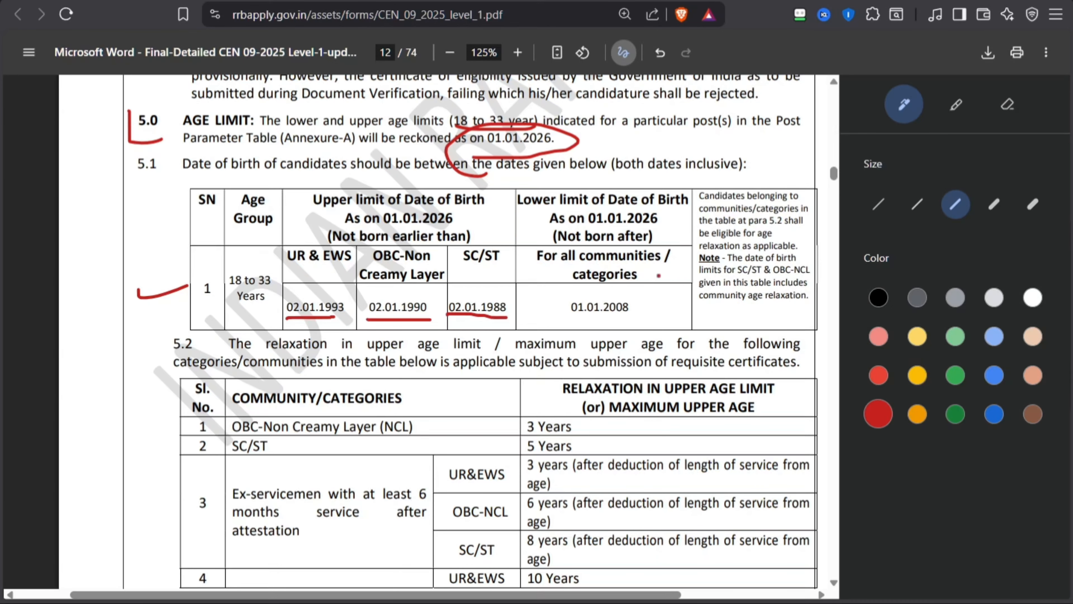
# - Mark the age relaxation table's Sl. No. header, SC/ST row, ex-servicemen rows and 10 Years
pyautogui.scroll(-2, 593, 321)
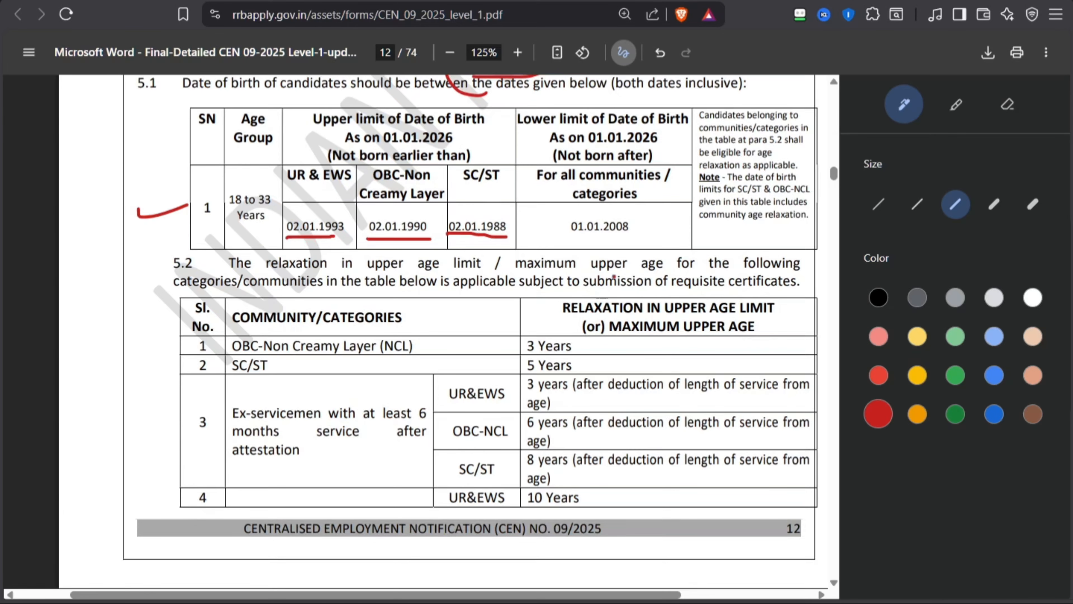
pyautogui.scroll(-2, 269, 357)
pyautogui.moveTo(171, 248); pyautogui.dragTo(216, 248)
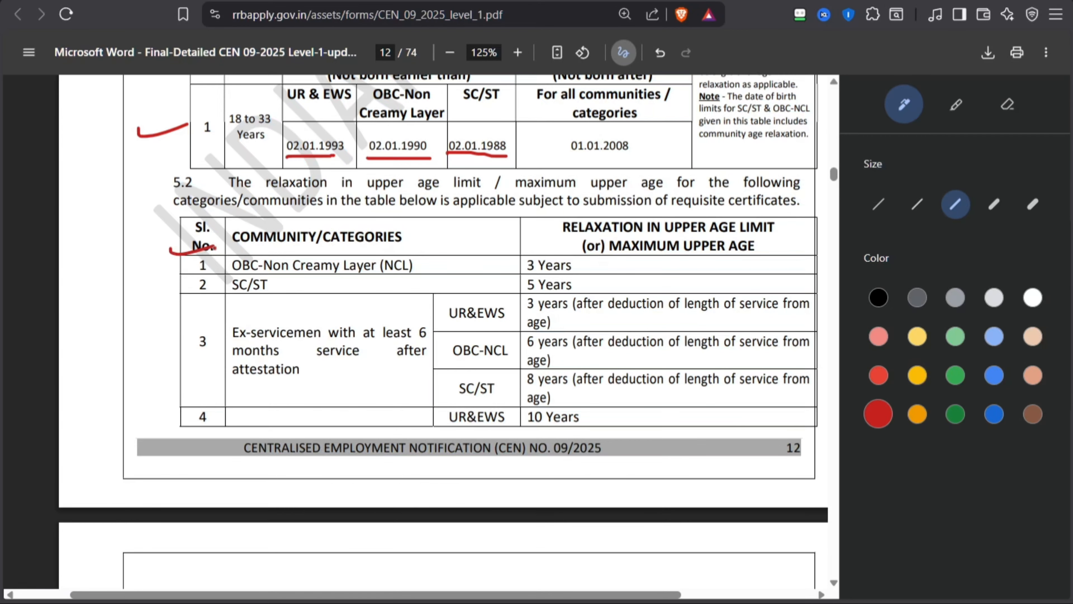
pyautogui.moveTo(167, 283); pyautogui.dragTo(214, 278)
pyautogui.moveTo(168, 317)
pyautogui.mouseDown()
pyautogui.moveTo(138, 378)
pyautogui.moveTo(156, 409)
pyautogui.mouseUp()
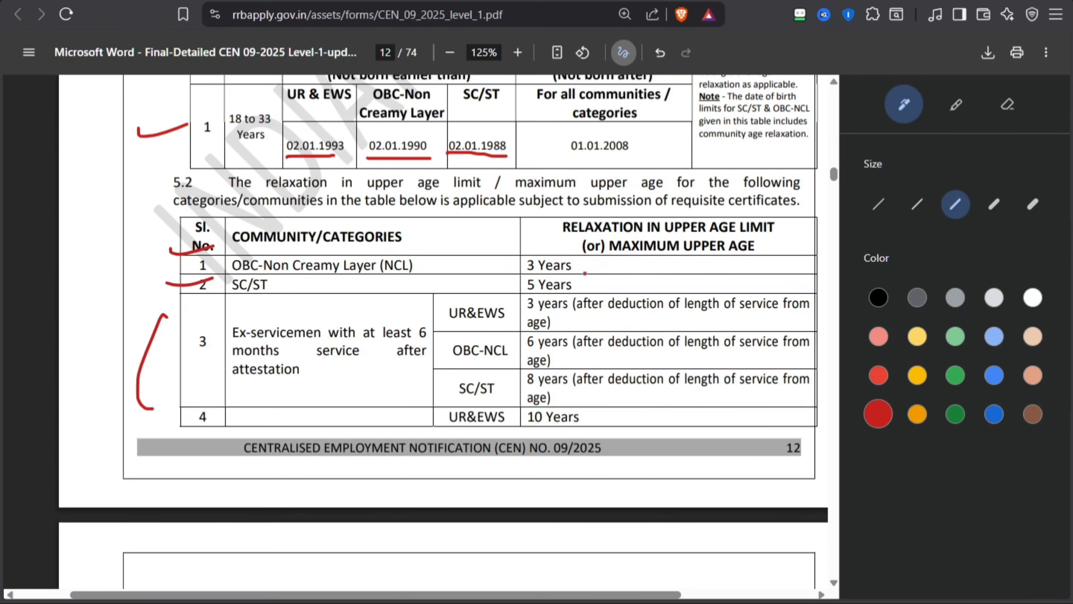
pyautogui.moveTo(615, 417); pyautogui.dragTo(663, 388)
# - Circle the Rs.500/- and Rs.250/- fees, underline refunds ₹400/- and ₹250/- and concession categories SC, ST, Female
pyautogui.scroll(-20, 625, 400)
pyautogui.moveTo(132, 296)
pyautogui.mouseDown()
pyautogui.moveTo(133, 315)
pyautogui.moveTo(197, 311)
pyautogui.mouseUp()
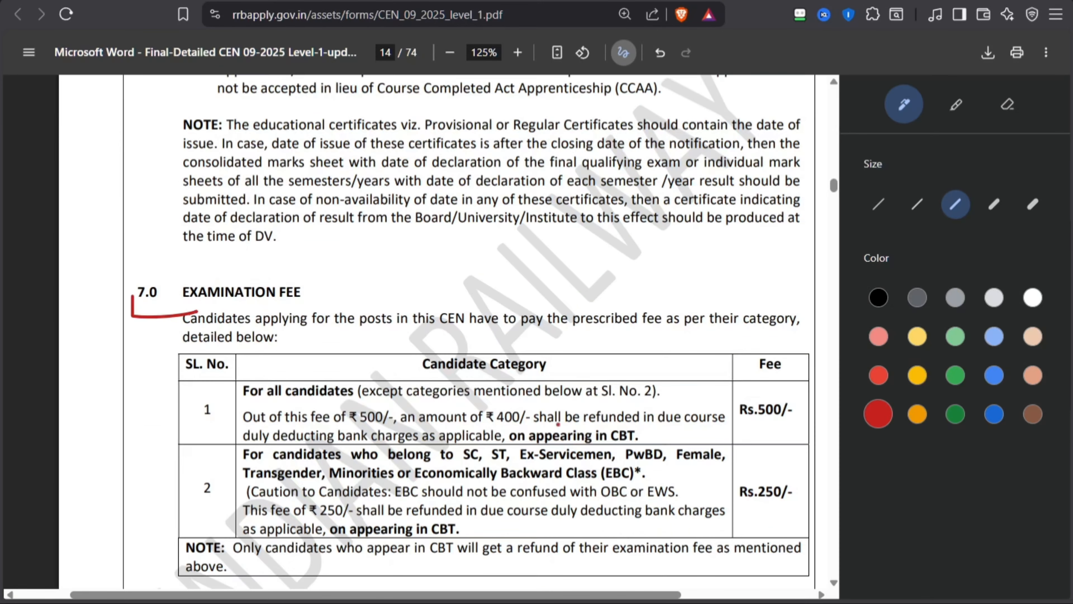
pyautogui.moveTo(755, 424)
pyautogui.mouseDown()
pyautogui.moveTo(800, 404)
pyautogui.moveTo(724, 399)
pyautogui.moveTo(744, 422)
pyautogui.mouseUp()
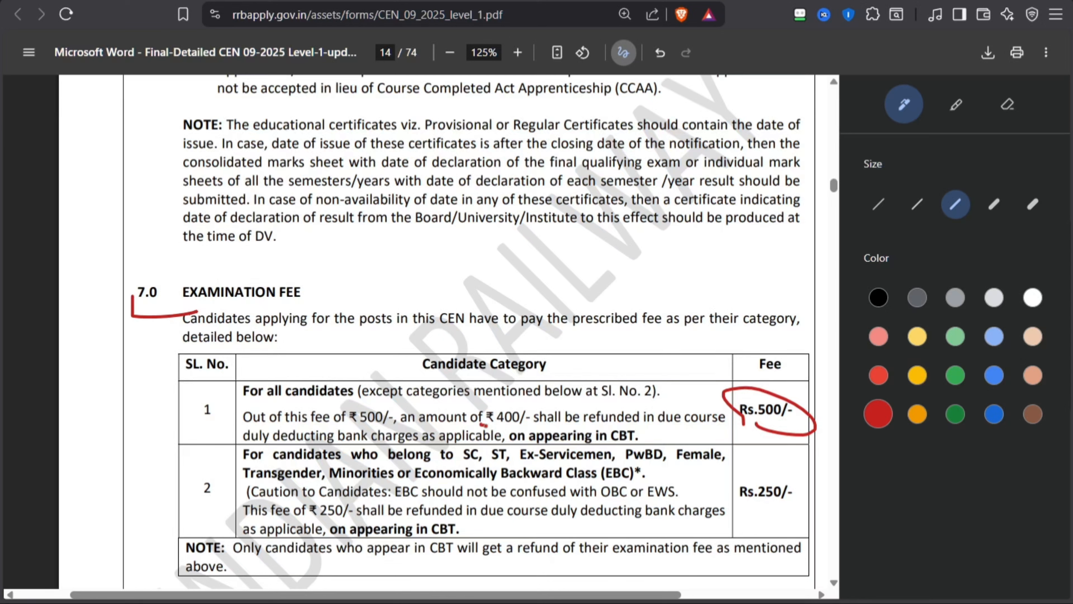
pyautogui.moveTo(486, 426)
pyautogui.mouseDown()
pyautogui.moveTo(525, 422)
pyautogui.moveTo(516, 448)
pyautogui.moveTo(602, 445)
pyautogui.mouseUp()
pyautogui.moveTo(460, 464); pyautogui.dragTo(502, 460)
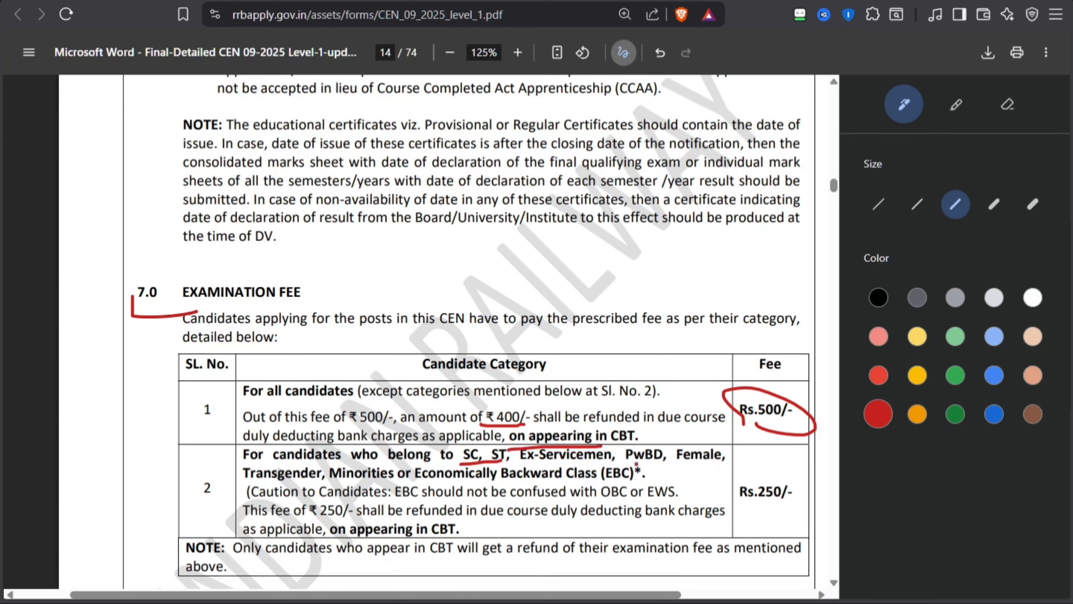
pyautogui.moveTo(652, 465); pyautogui.dragTo(702, 461)
pyautogui.moveTo(745, 504)
pyautogui.mouseDown()
pyautogui.moveTo(789, 479)
pyautogui.moveTo(735, 486)
pyautogui.moveTo(751, 510)
pyautogui.mouseUp()
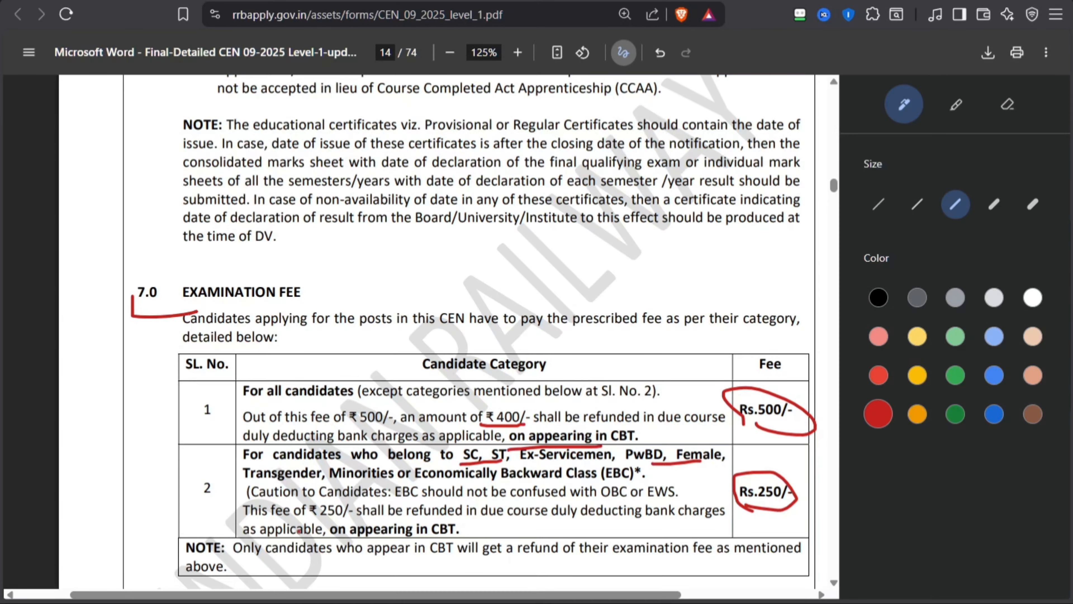
pyautogui.moveTo(317, 522)
pyautogui.mouseDown()
pyautogui.moveTo(355, 518)
pyautogui.moveTo(459, 542)
pyautogui.moveTo(502, 526)
pyautogui.mouseUp()
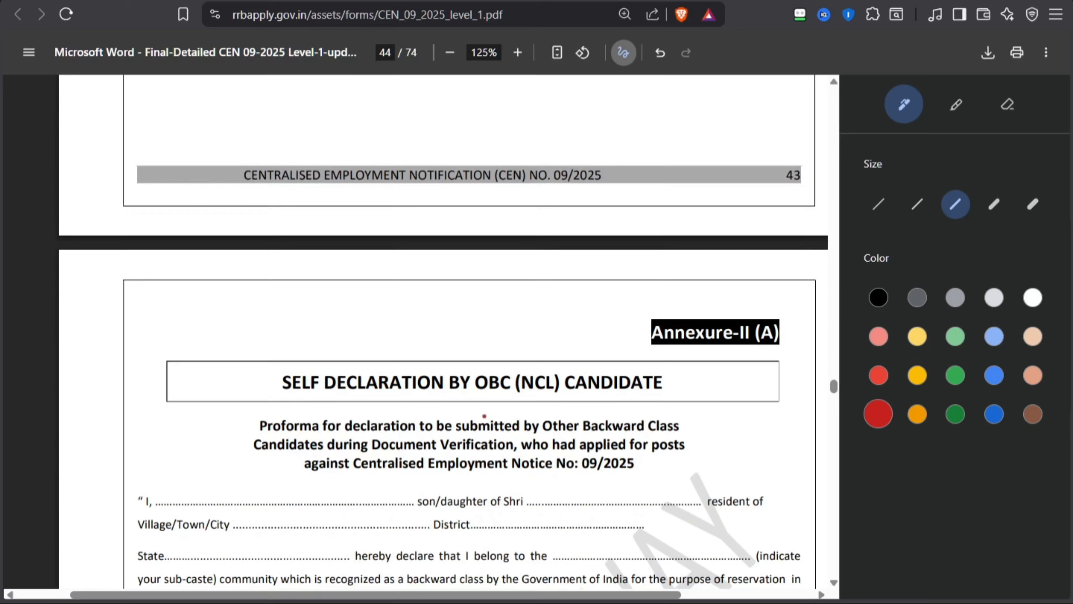
# - Bring up page 57's Annexure-A post parameters table and circle its page number
pyautogui.scroll(-2, 445, 340)
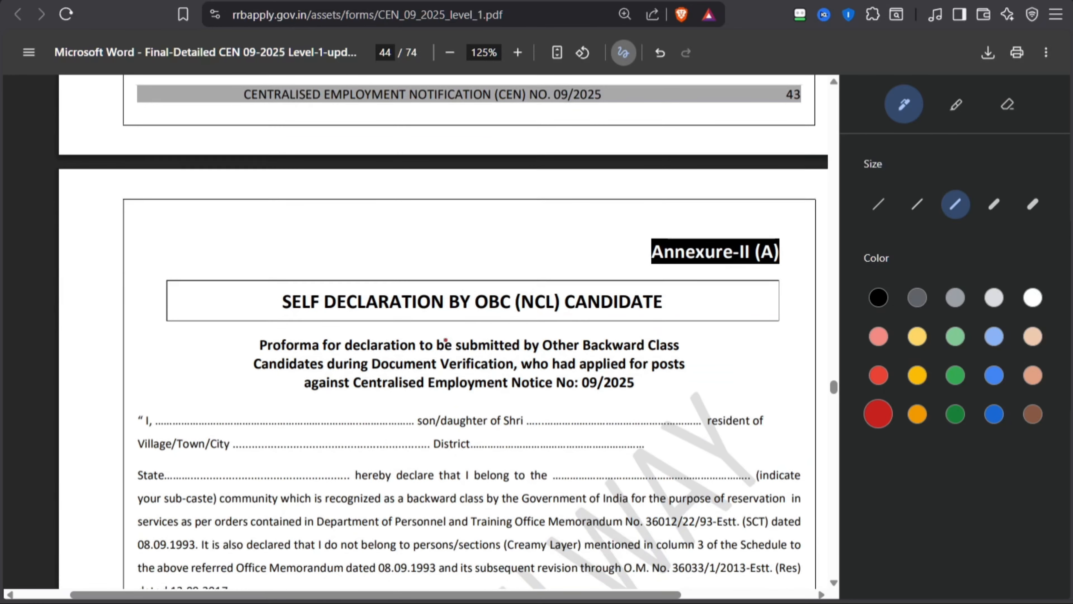
pyautogui.scroll(-2, 291, 295)
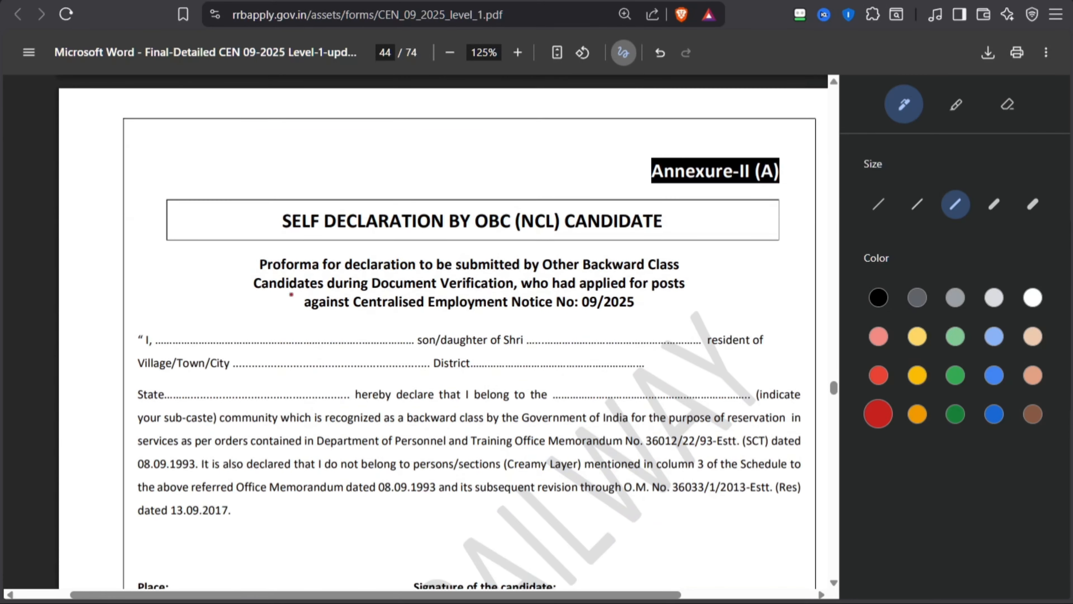
pyautogui.scroll(-20, 393, 174)
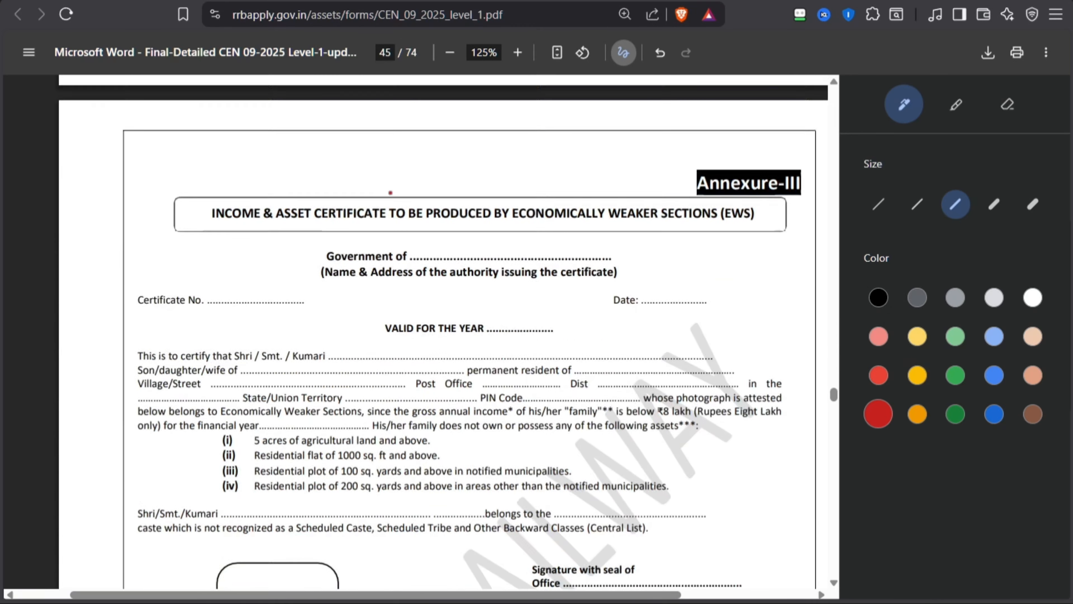
pyautogui.scroll(-15, 390, 193)
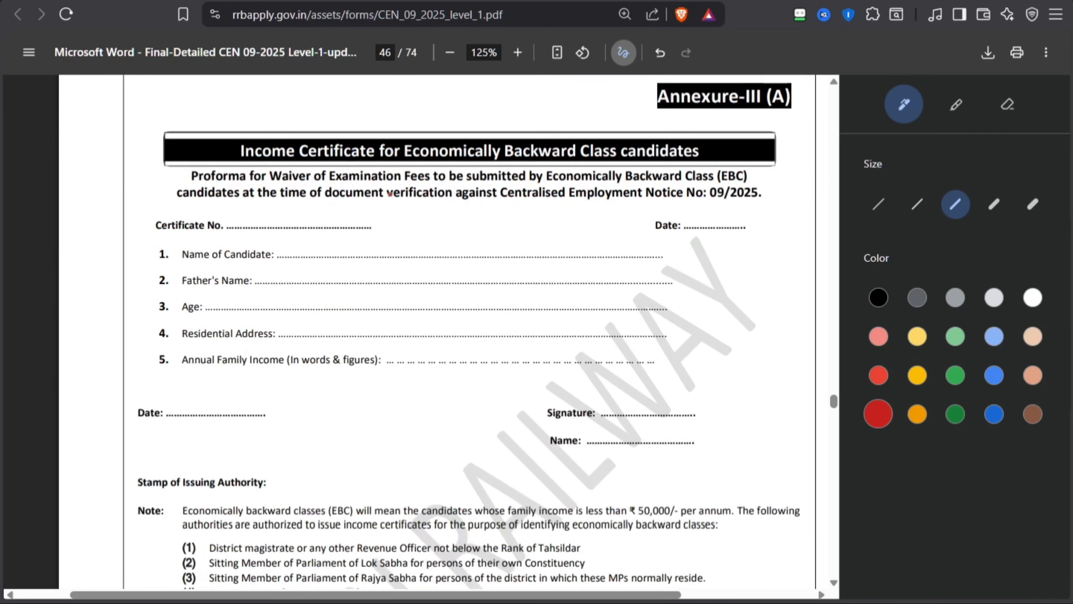
pyautogui.scroll(-10, 391, 194)
pyautogui.scroll(-4, 390, 194)
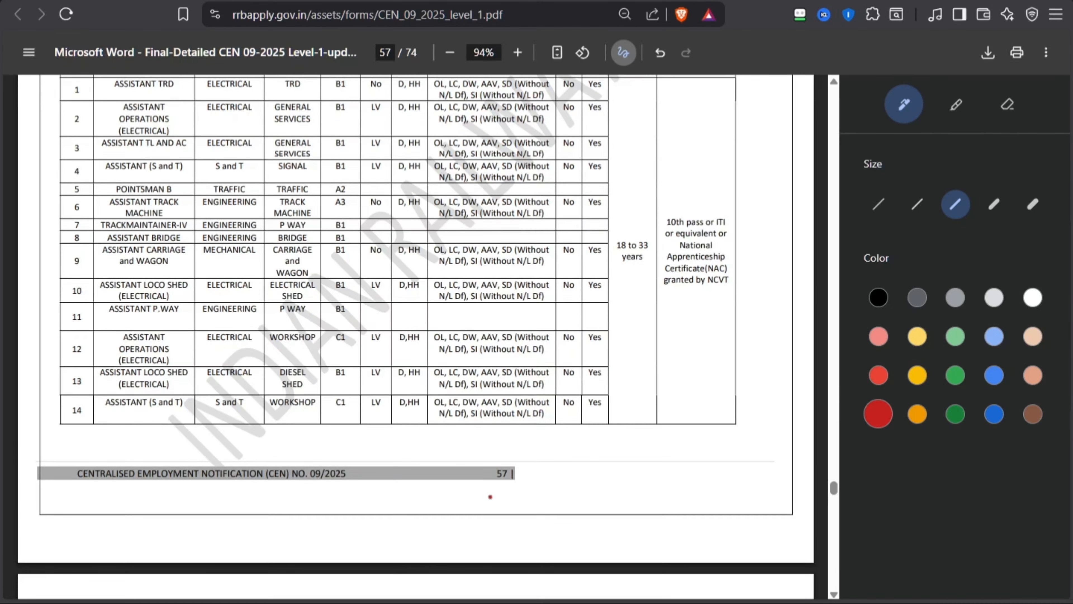
pyautogui.moveTo(490, 496)
pyautogui.mouseDown()
pyautogui.moveTo(519, 461)
pyautogui.moveTo(484, 507)
pyautogui.moveTo(501, 514)
pyautogui.mouseUp()
pyautogui.scroll(3, 500, 514)
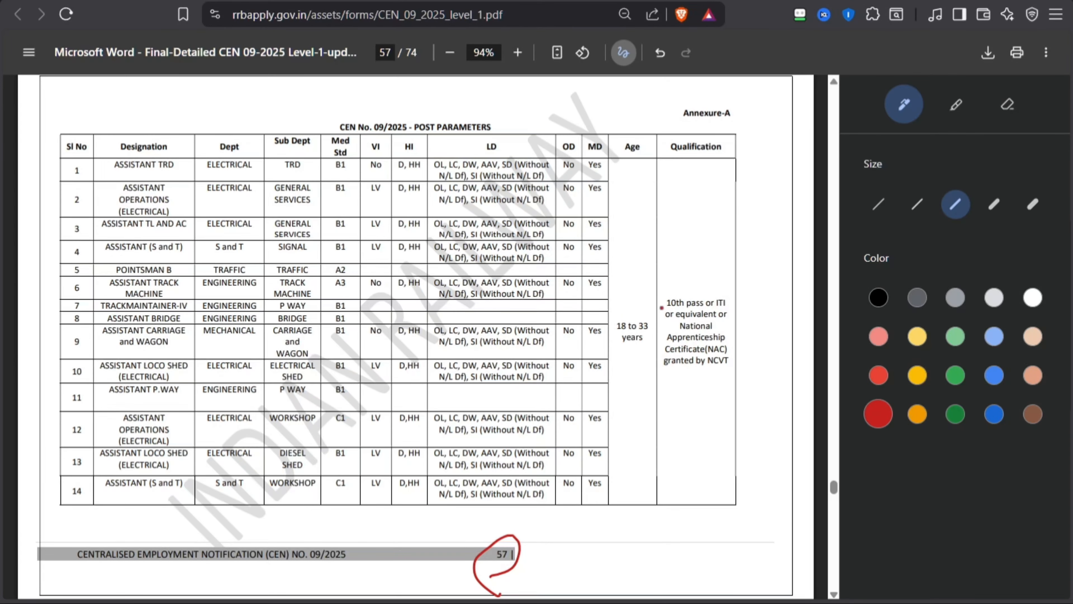
# - Box the 10th pass/ITI qualification, tick the NCVT apprenticeship lines, and circle page number 59
pyautogui.moveTo(651, 291)
pyautogui.mouseDown()
pyautogui.moveTo(750, 338)
pyautogui.moveTo(652, 415)
pyautogui.moveTo(652, 279)
pyautogui.mouseUp()
pyautogui.moveTo(735, 308); pyautogui.dragTo(754, 290)
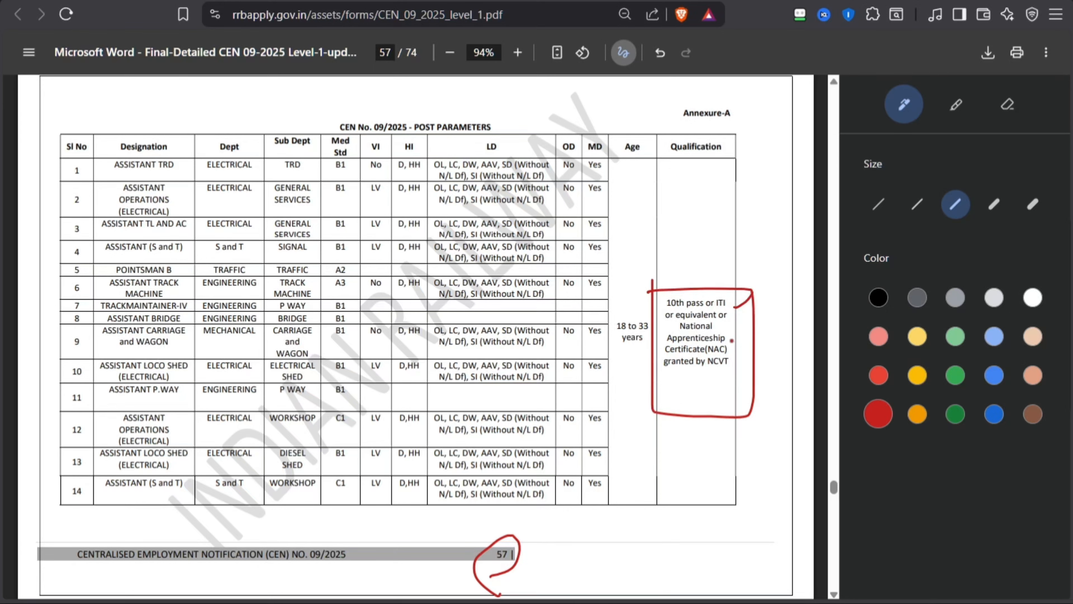
pyautogui.moveTo(735, 351); pyautogui.dragTo(758, 333)
pyautogui.moveTo(713, 375); pyautogui.dragTo(745, 374)
pyautogui.scroll(-20, 522, 482)
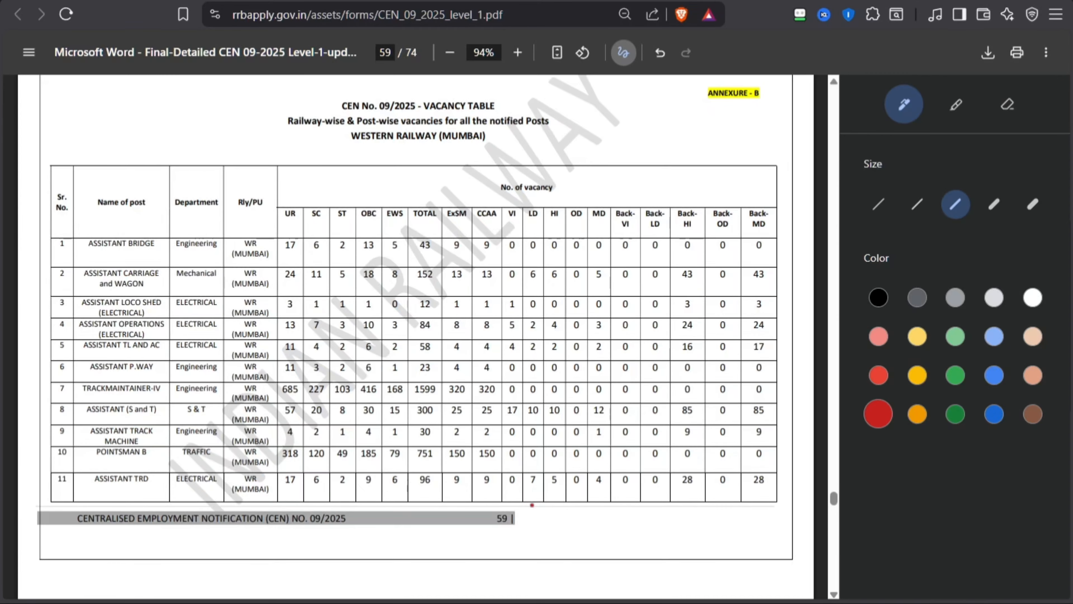
pyautogui.moveTo(531, 505)
pyautogui.mouseDown()
pyautogui.moveTo(488, 494)
pyautogui.moveTo(575, 570)
pyautogui.moveTo(528, 513)
pyautogui.mouseUp()
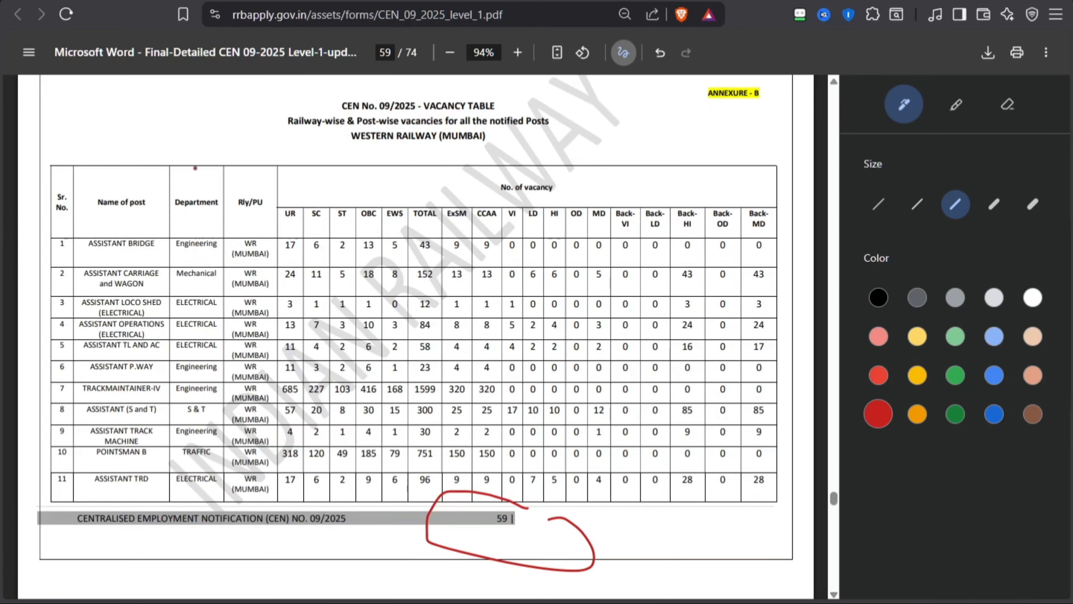
# - Scroll through the Western Railway (Mumbai) vacancy tables and return to the rrbapply.gov.in landing tab
pyautogui.scroll(-10, 478, 418)
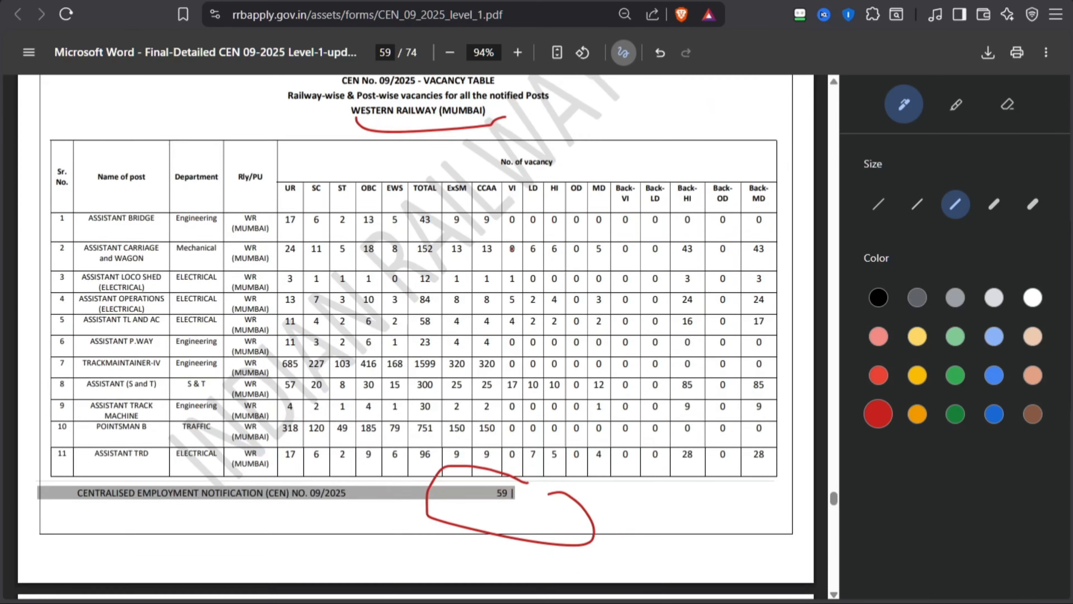
pyautogui.scroll(-7, 479, 418)
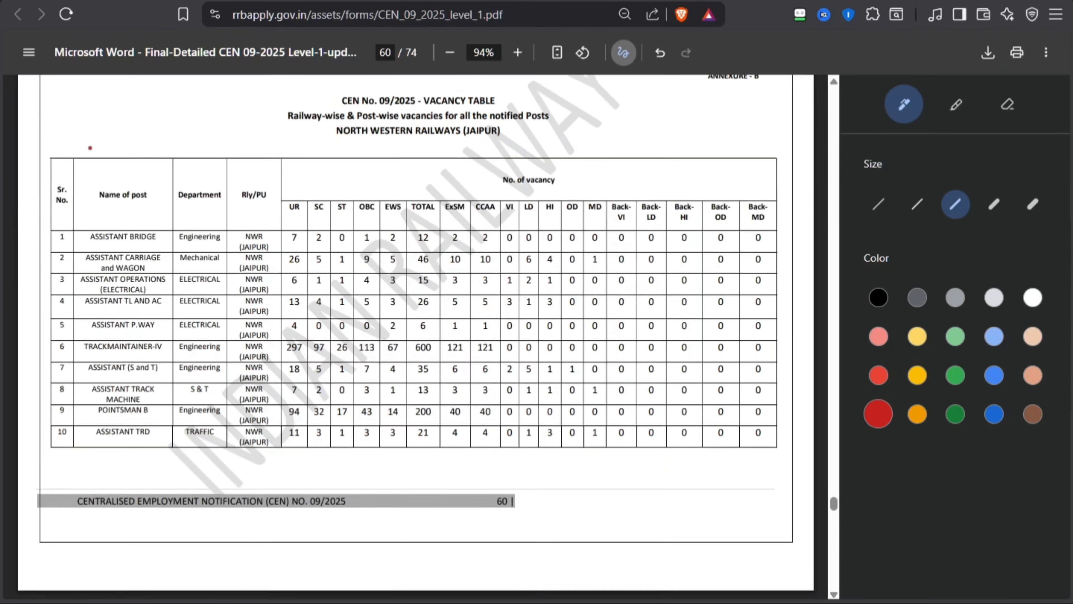
pyautogui.scroll(-20, 443, 408)
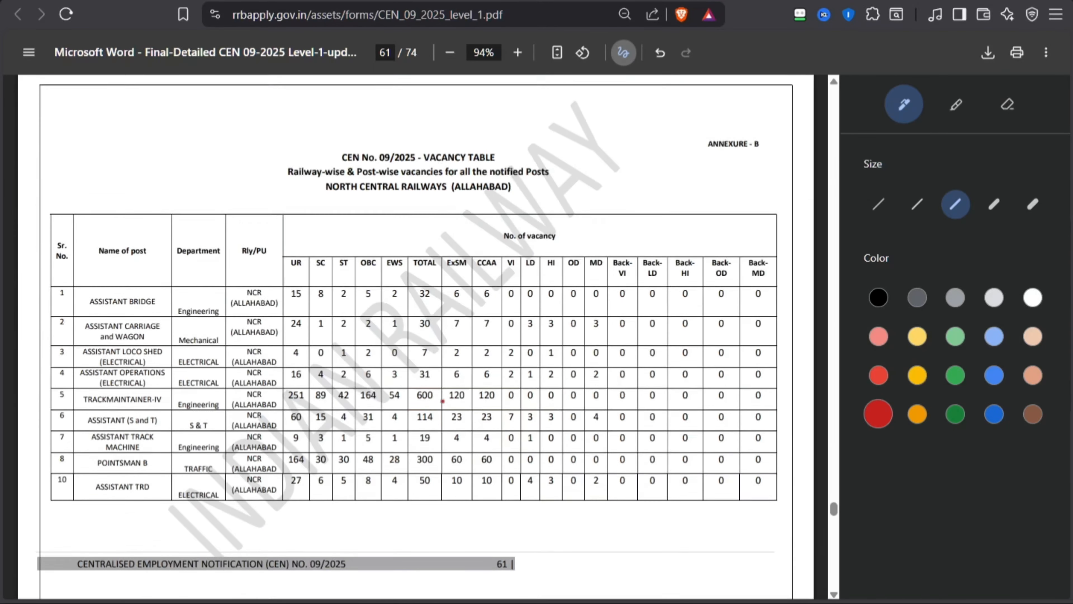
pyautogui.scroll(-20, 427, 327)
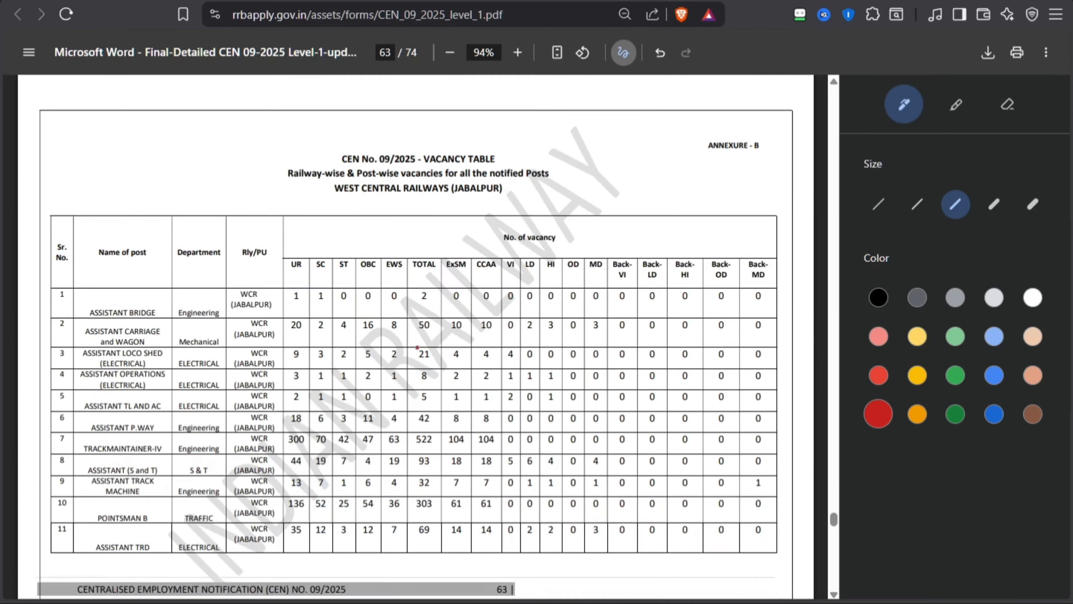
pyautogui.scroll(-20, 423, 350)
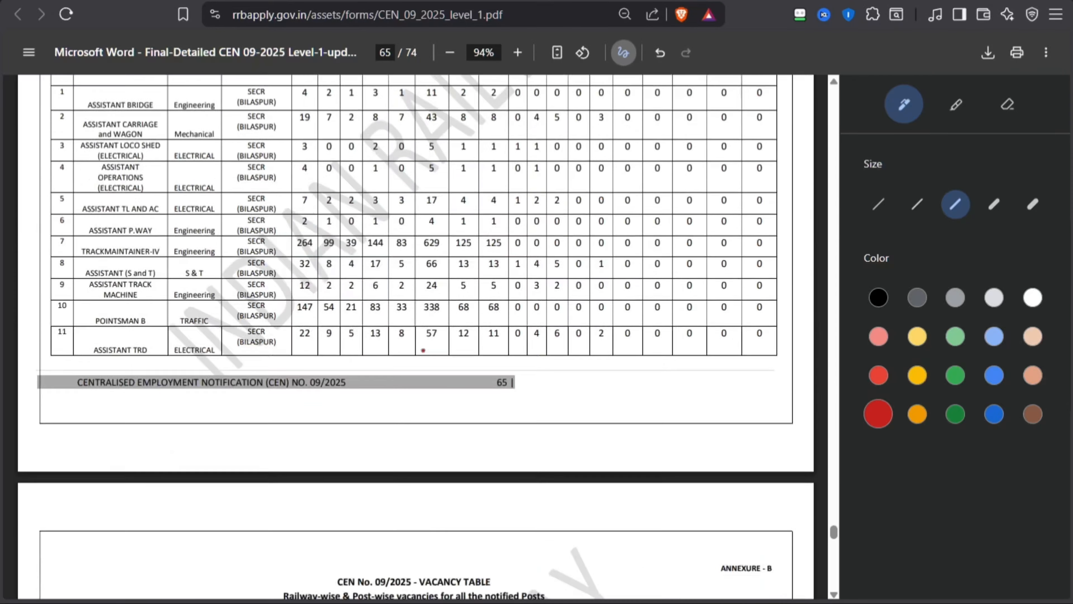
pyautogui.scroll(-11, 458, 300)
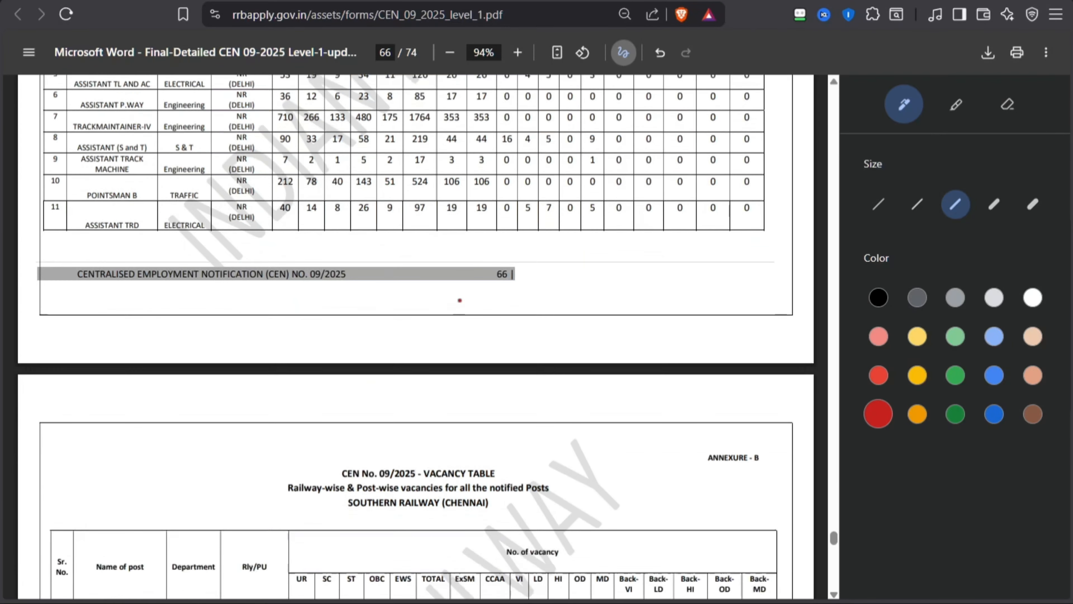
pyautogui.scroll(-20, 561, 302)
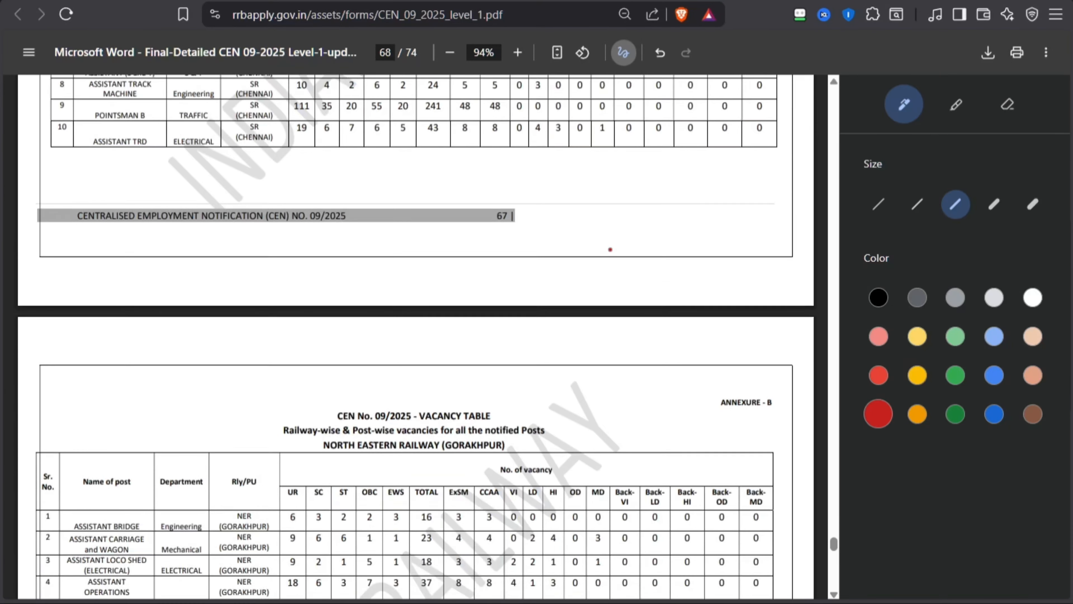
pyautogui.scroll(-10, 608, 414)
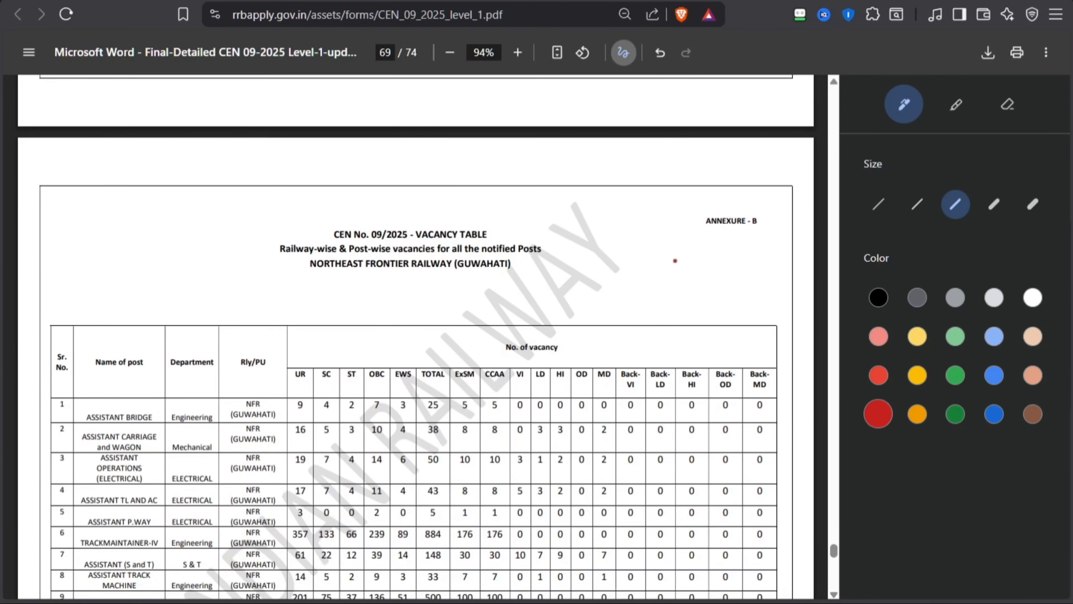
pyautogui.hotkey('ctrl', 'shift', 'Tab')
# - Open the Create an Account registration form from the portal landing page
pyautogui.scroll(1, 486, 372)
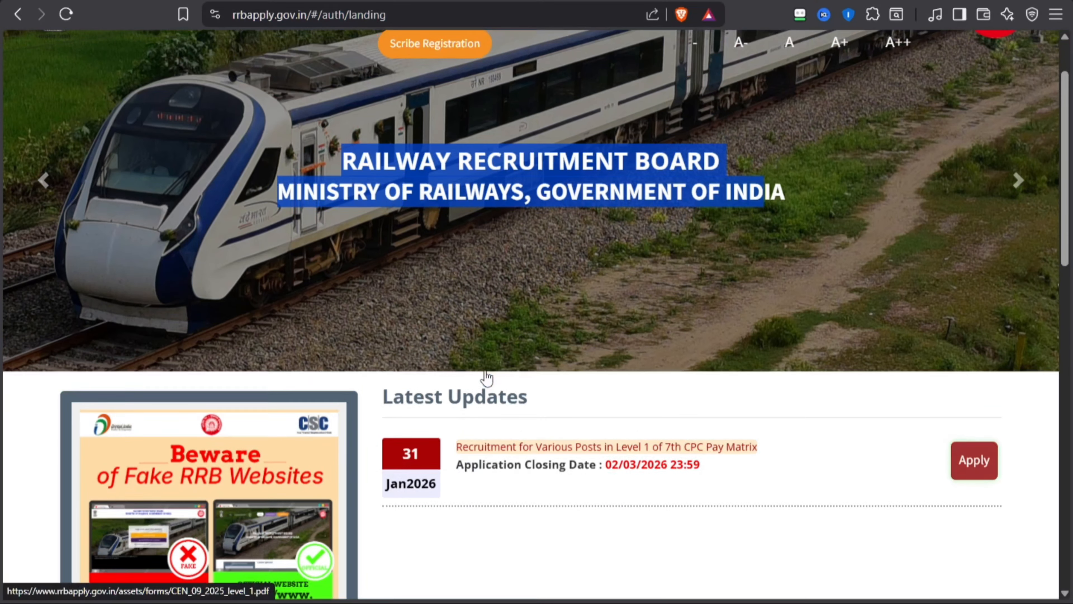
pyautogui.scroll(1, 252, 49)
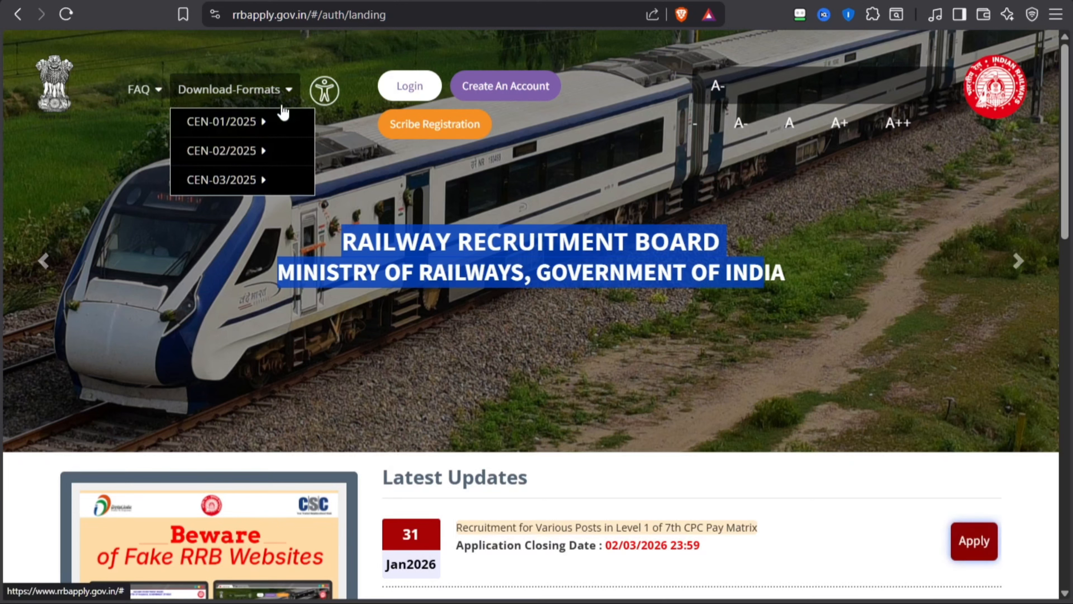
pyautogui.moveTo(317, 103)
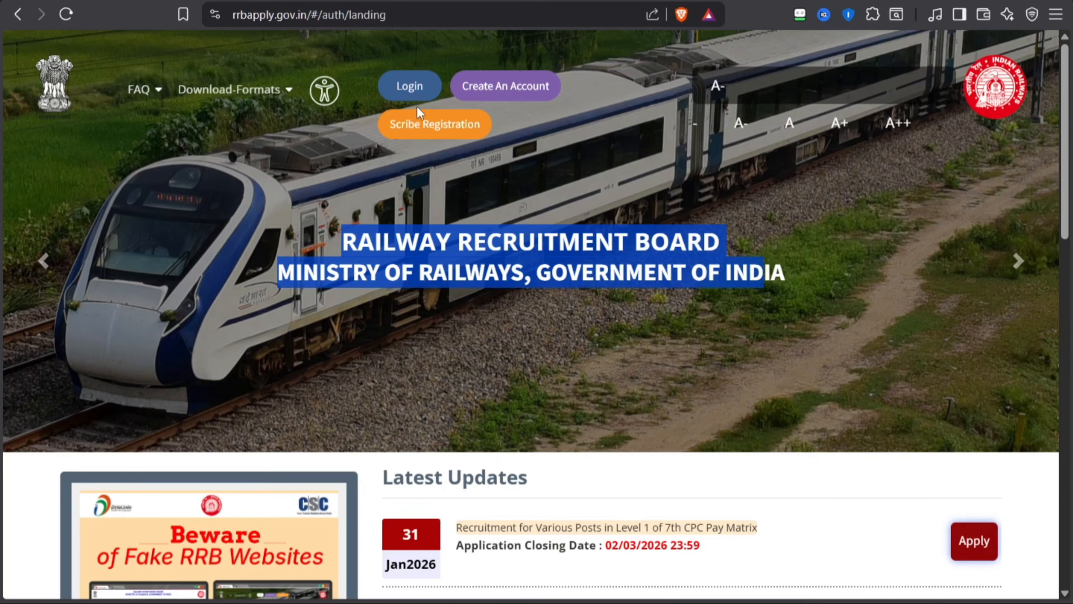
pyautogui.click(505, 95)
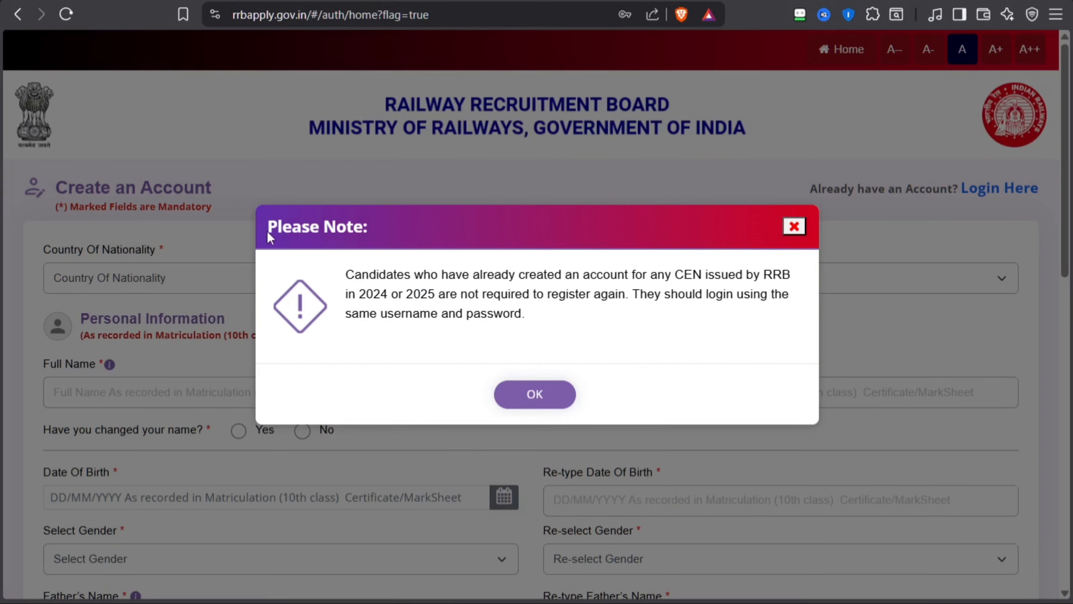
# - Highlight the note that 2024–2025 CEN registrants need not re-register, then dismiss it with OK
pyautogui.moveTo(268, 233); pyautogui.dragTo(531, 278)
pyautogui.click(743, 276)
pyautogui.moveTo(350, 296); pyautogui.dragTo(357, 296)
pyautogui.click(413, 294)
pyautogui.moveTo(457, 294); pyautogui.dragTo(649, 297)
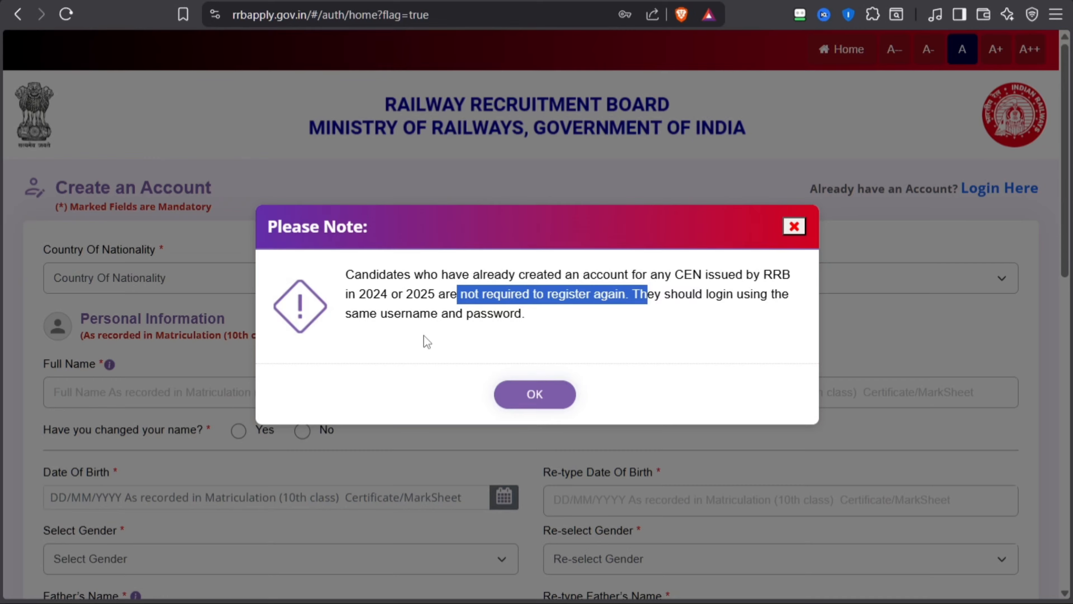
pyautogui.moveTo(350, 315); pyautogui.dragTo(506, 311)
pyautogui.click(533, 393)
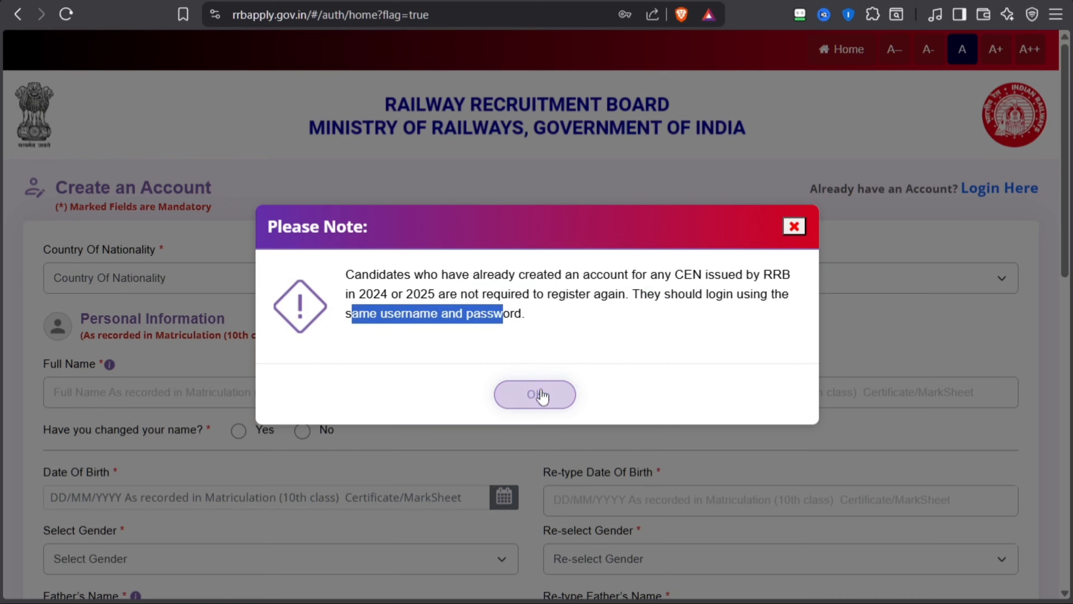
# - Select India as the Country Of Nationality
pyautogui.scroll(-2, 168, 298)
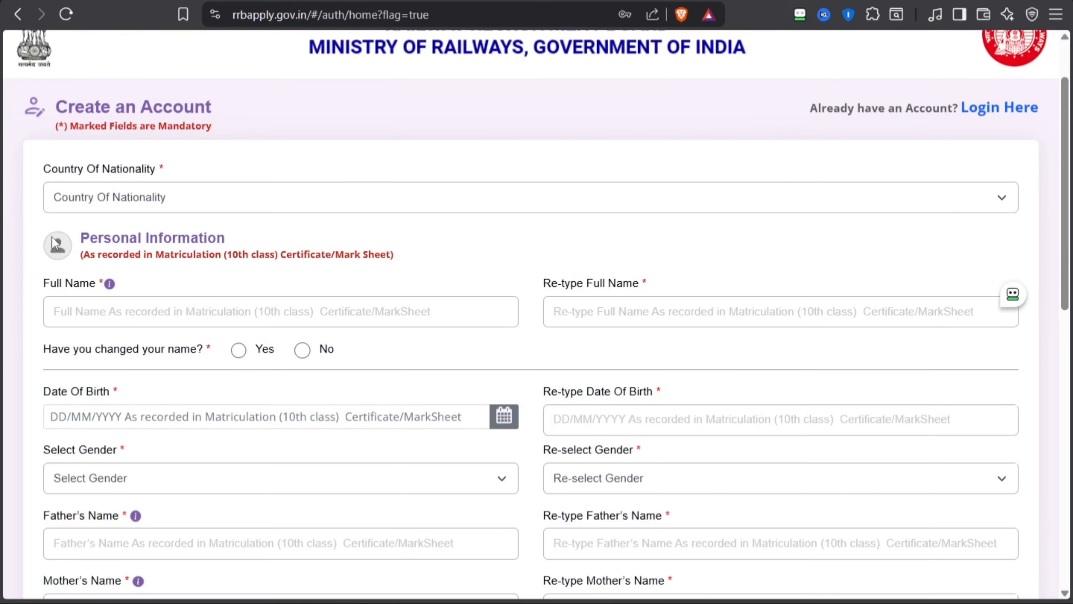
pyautogui.tripleClick(173, 171)
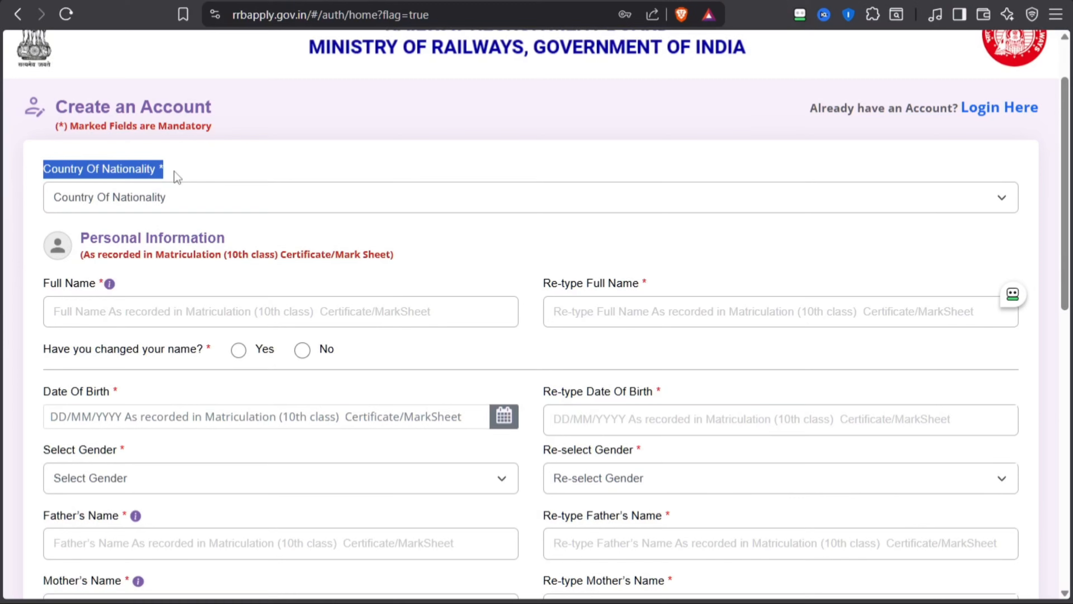
pyautogui.click(132, 194)
pyautogui.click(79, 247)
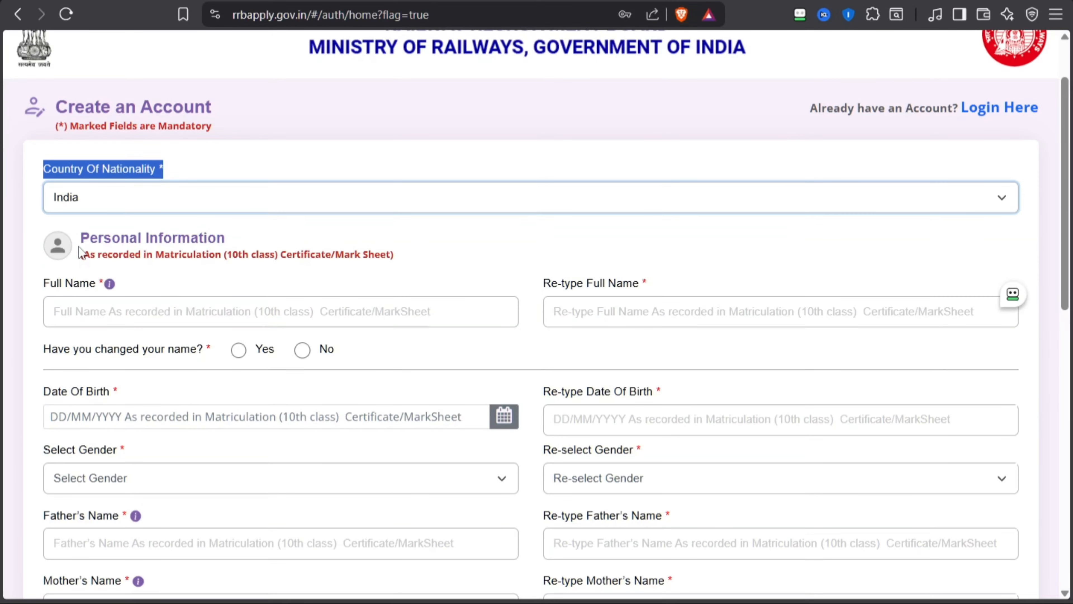
pyautogui.click(79, 241)
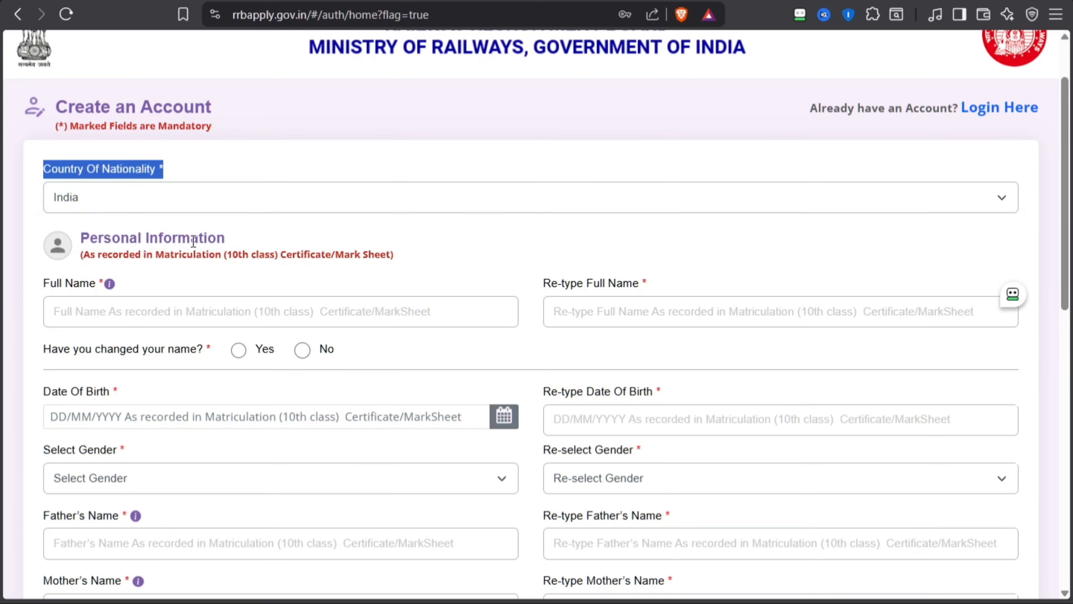
pyautogui.click(116, 259)
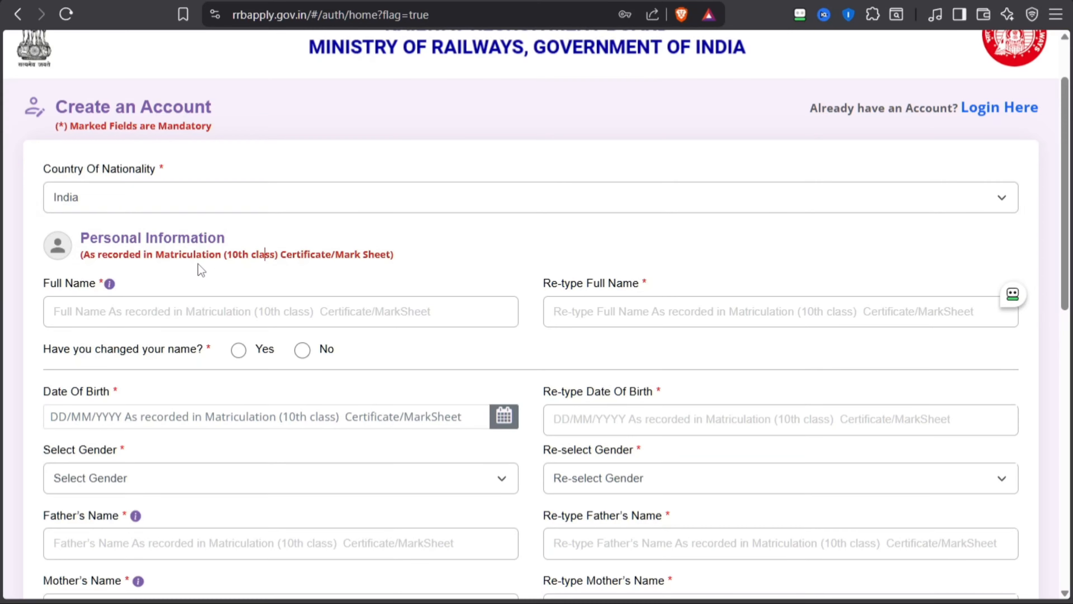
# - Enter the candidate's full name in both name fields and answer Yes to the name-change question
pyautogui.scroll(-2, 226, 259)
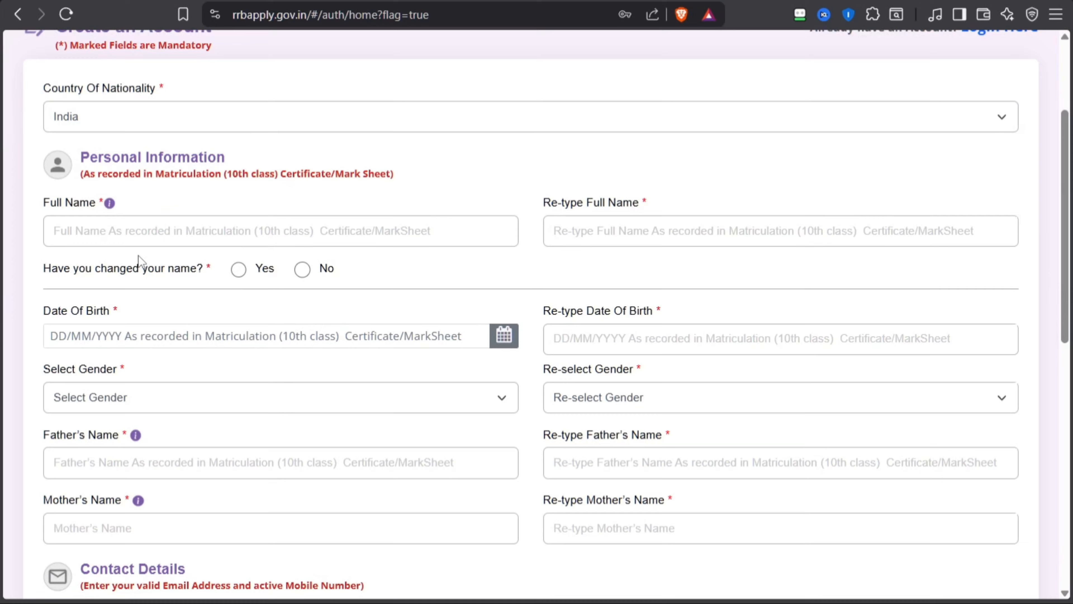
pyautogui.click(98, 235)
pyautogui.write('RAHUL')
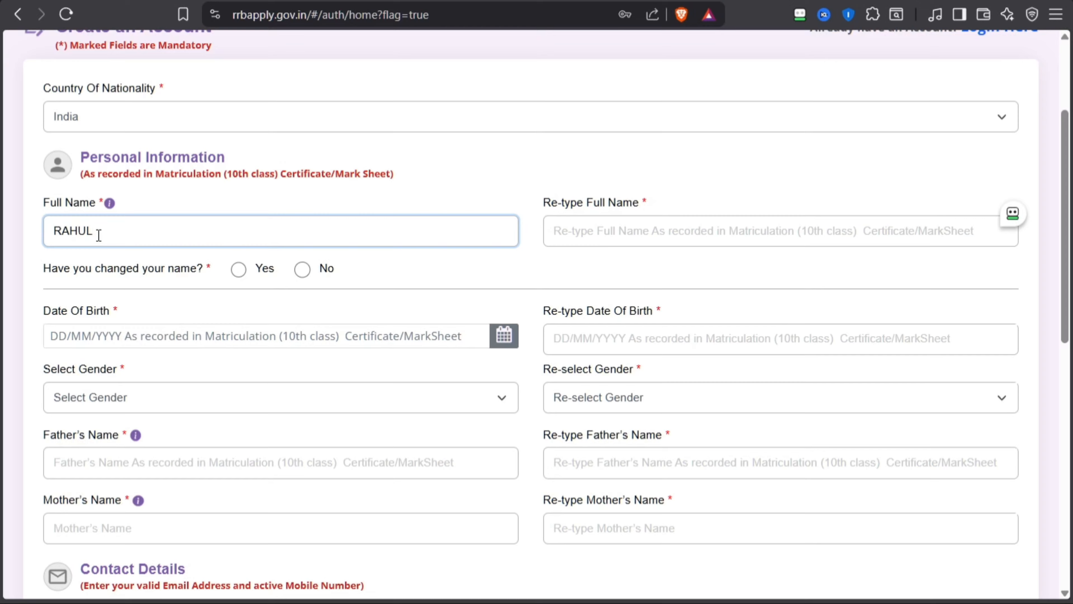
pyautogui.press('Tab')
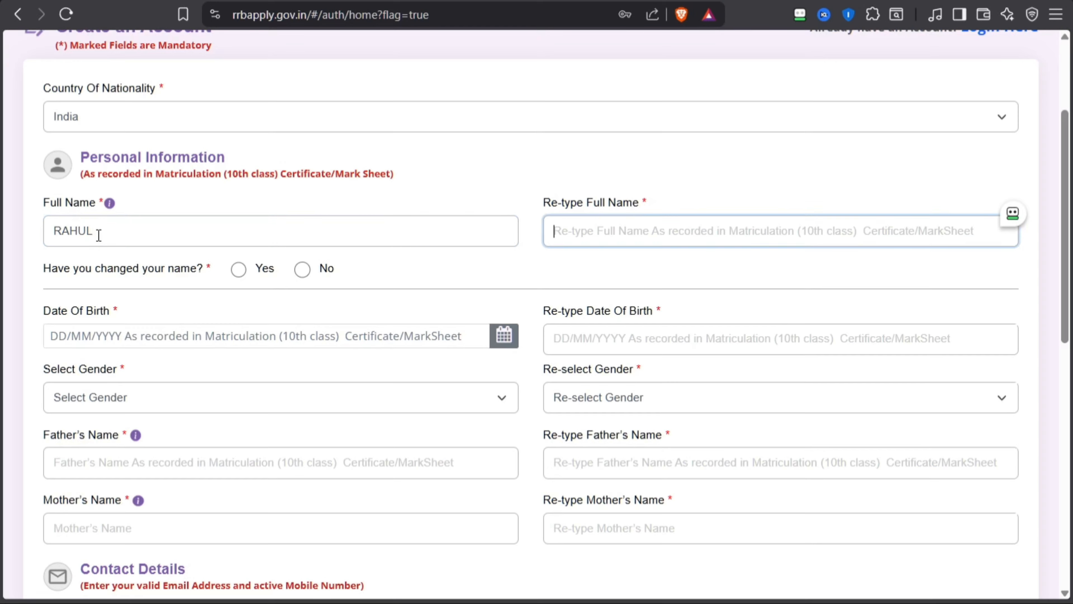
pyautogui.write('RAHUL')
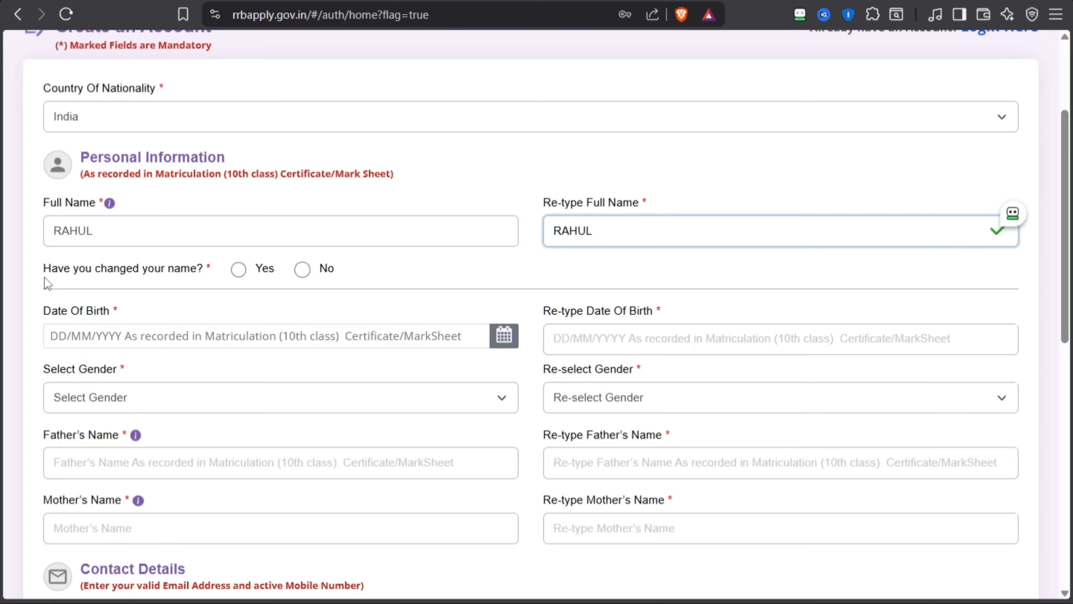
pyautogui.moveTo(47, 283); pyautogui.dragTo(173, 279)
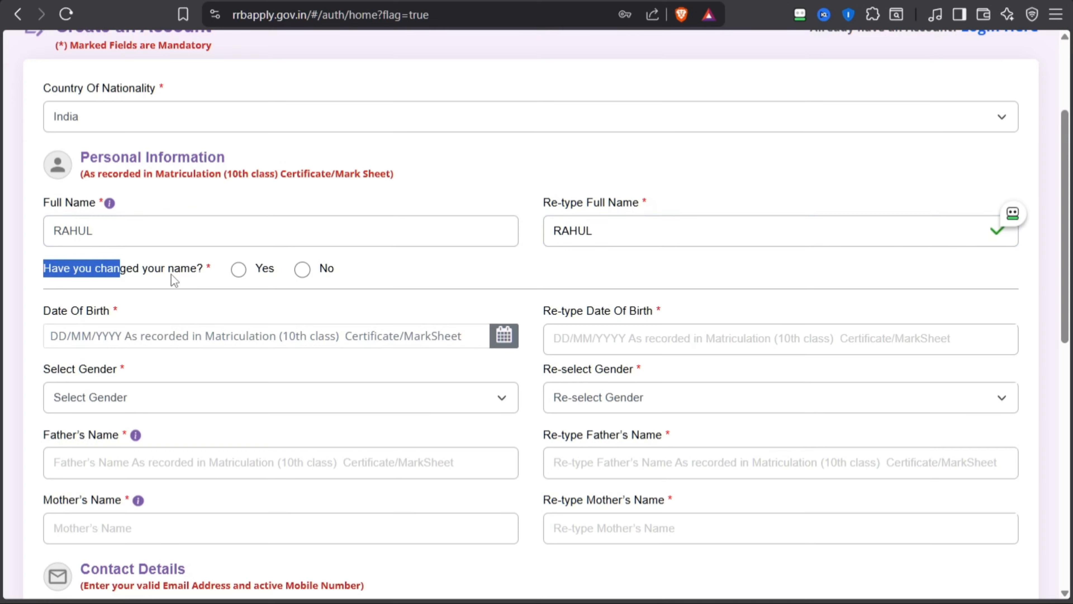
pyautogui.click(240, 274)
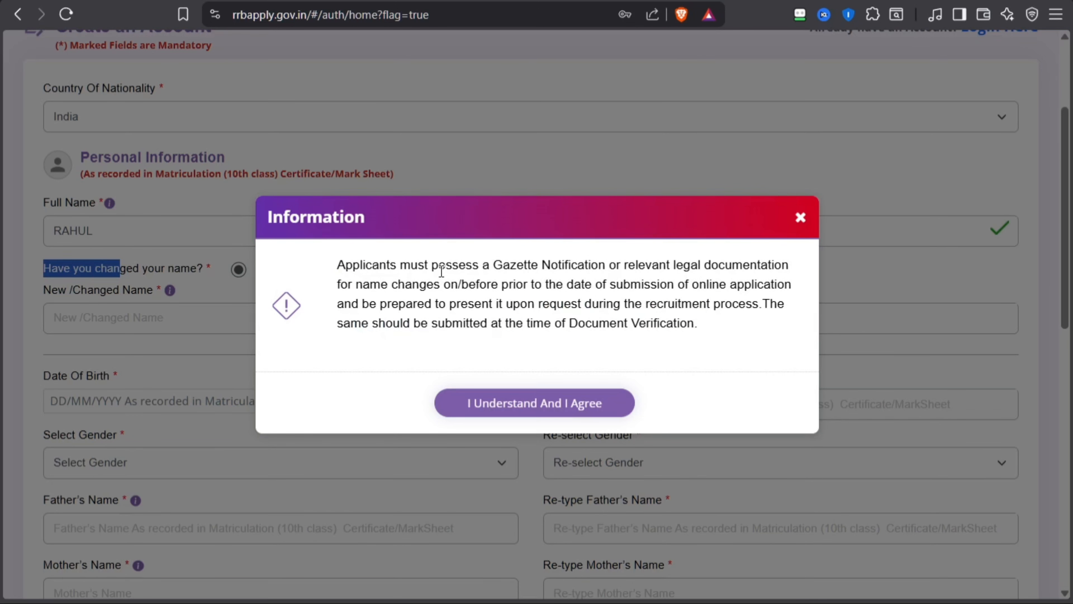
# - Accept the name-change documentation notice and answer No to the name-change question
pyautogui.moveTo(440, 266); pyautogui.dragTo(677, 280)
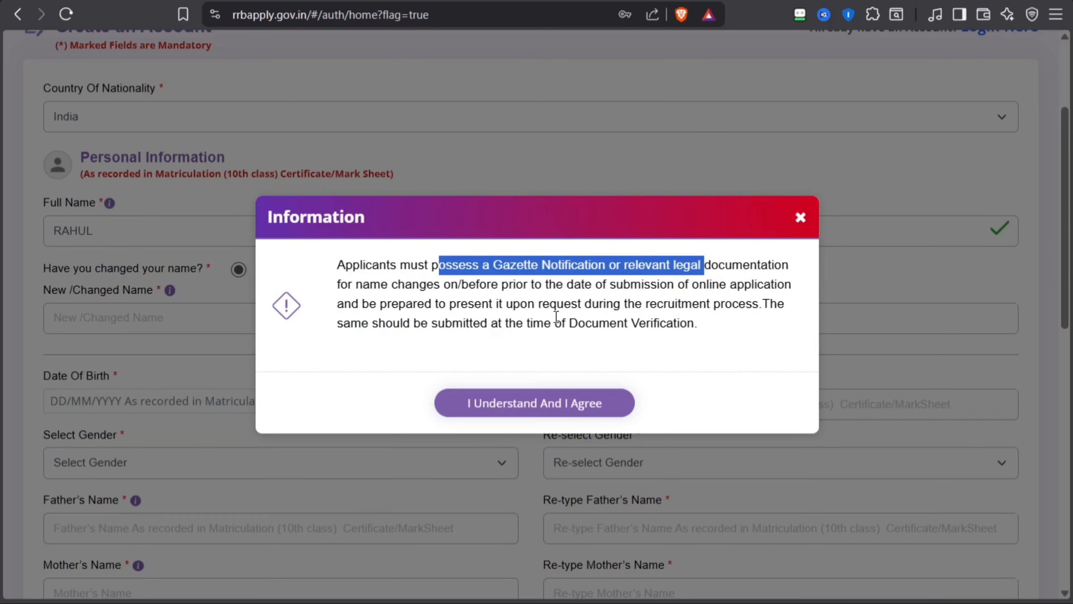
pyautogui.click(488, 406)
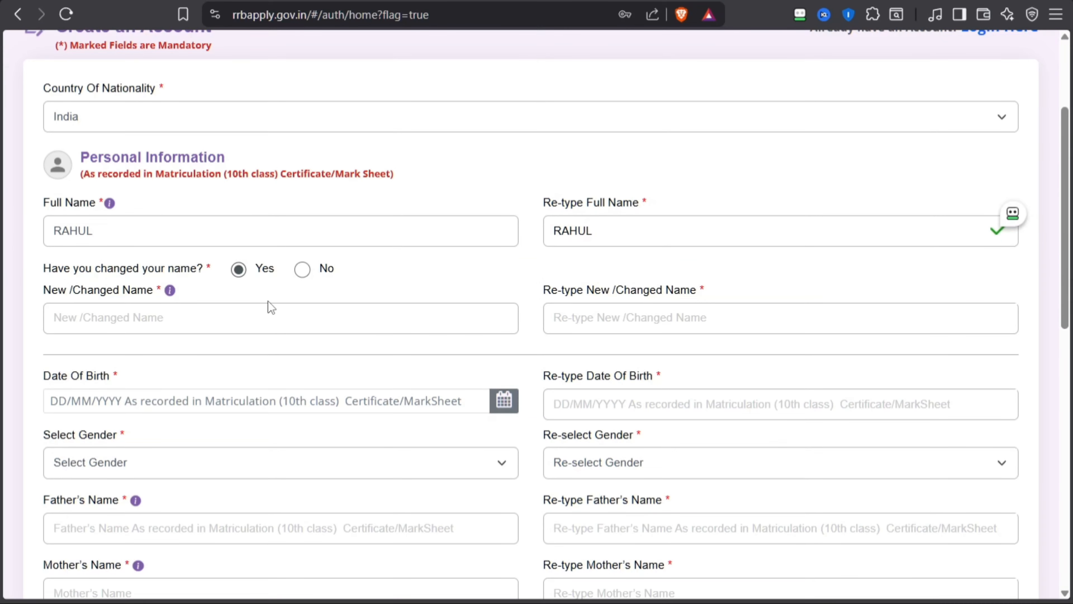
pyautogui.click(302, 270)
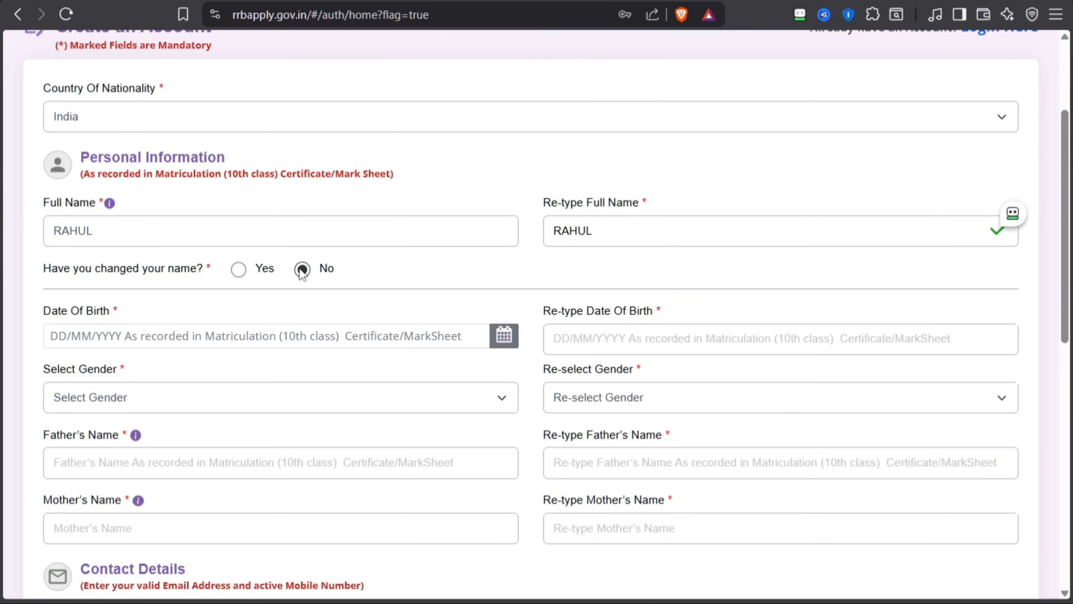
# - Pick 01/07/2001 as the date of birth from the date picker
pyautogui.scroll(-2, 201, 335)
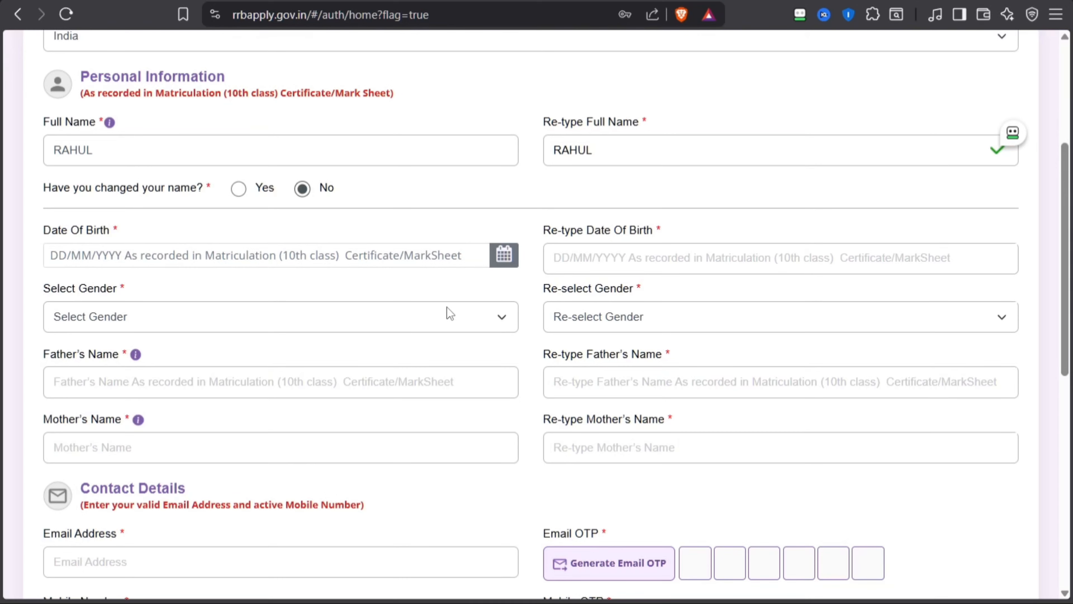
pyautogui.click(371, 259)
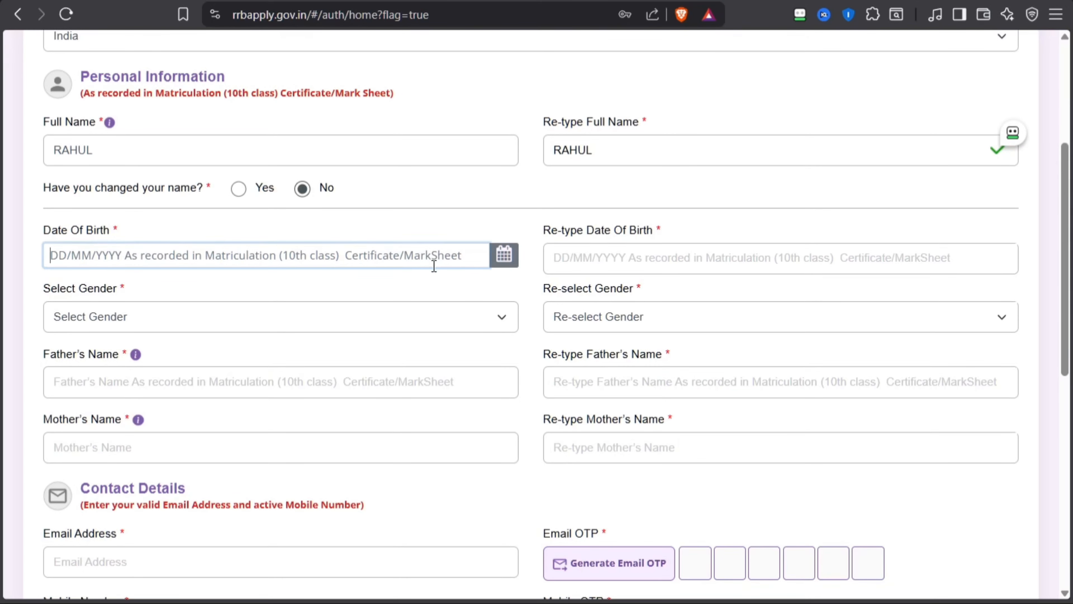
pyautogui.click(499, 265)
pyautogui.click(499, 269)
pyautogui.click(500, 273)
pyautogui.scroll(2, 253, 232)
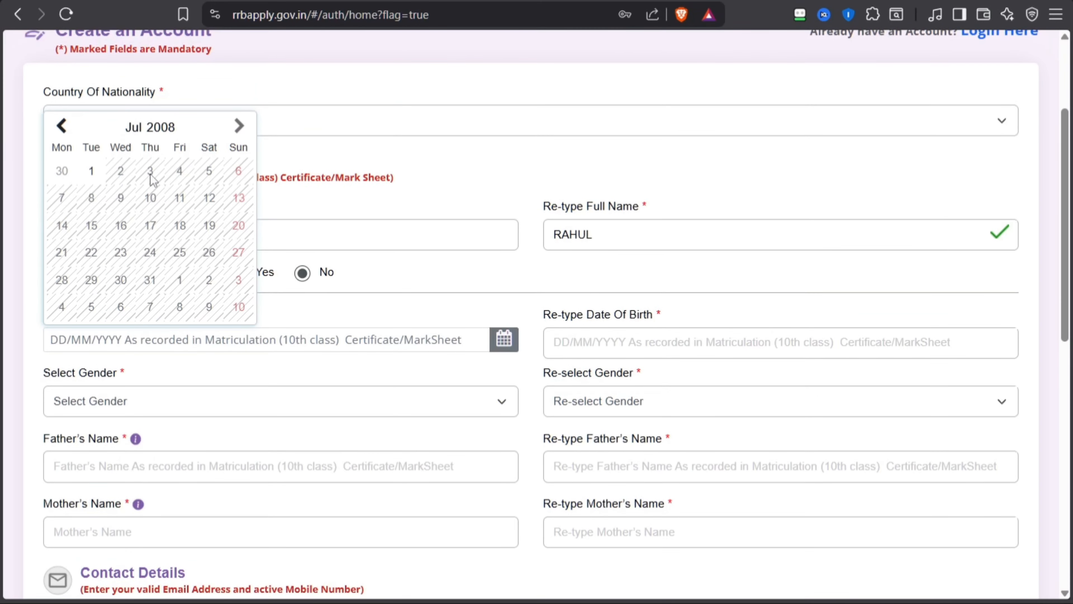
pyautogui.click(155, 129)
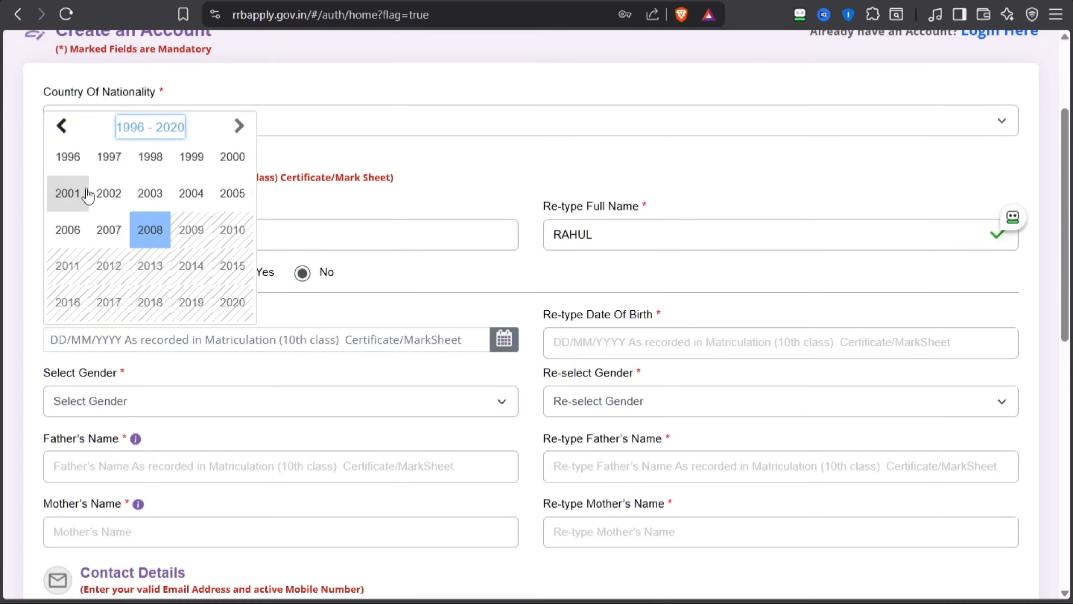
pyautogui.click(69, 194)
pyautogui.click(239, 170)
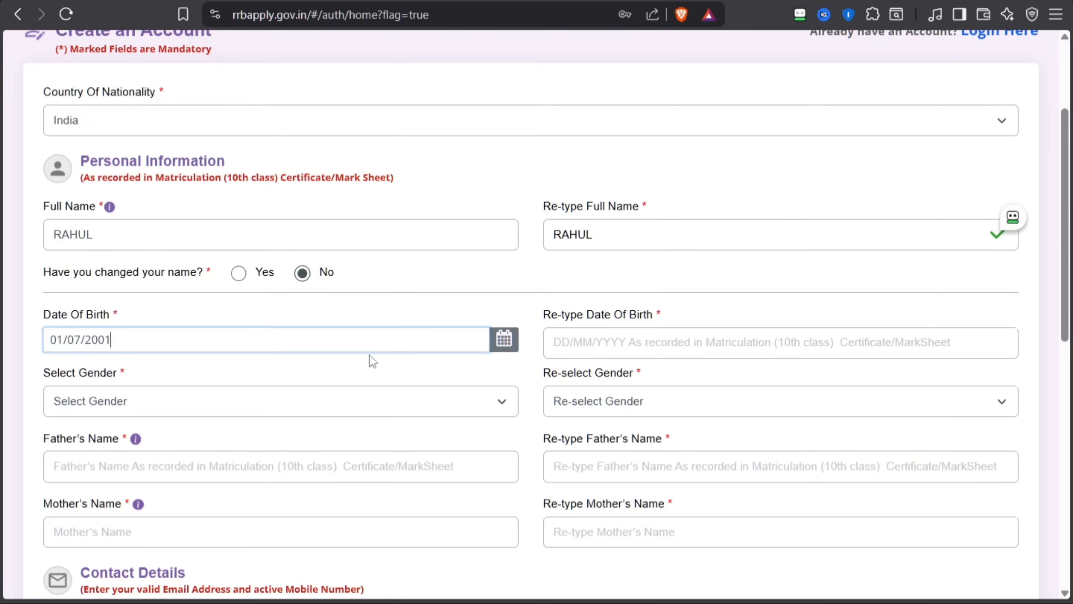
# - Re-enter the date of birth as 01/07/2001, correcting the mismatched 01/07/2010
pyautogui.click(601, 342)
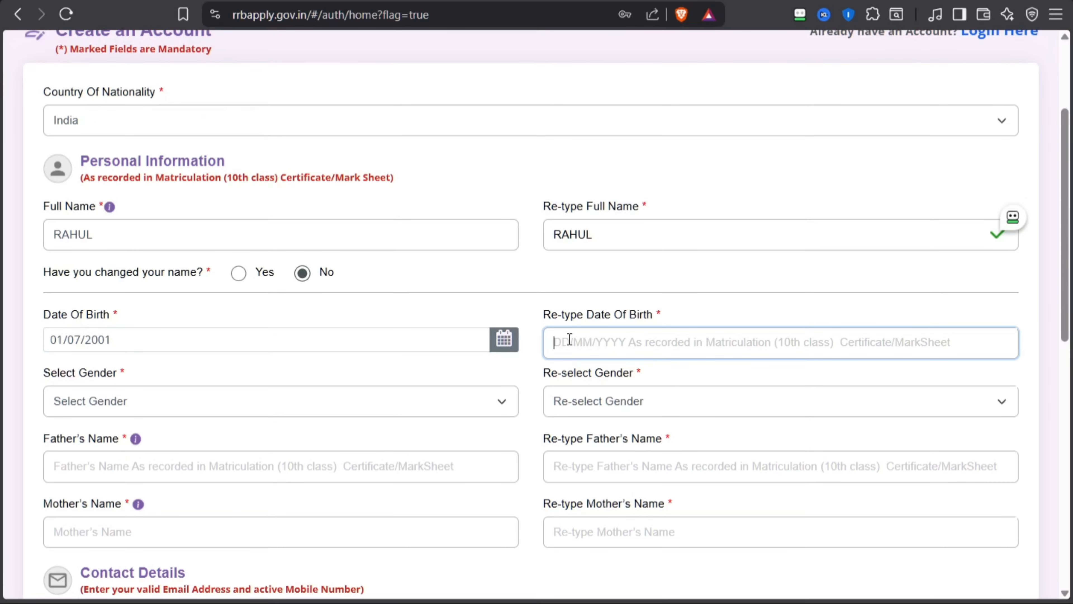
pyautogui.write('01/07/201')
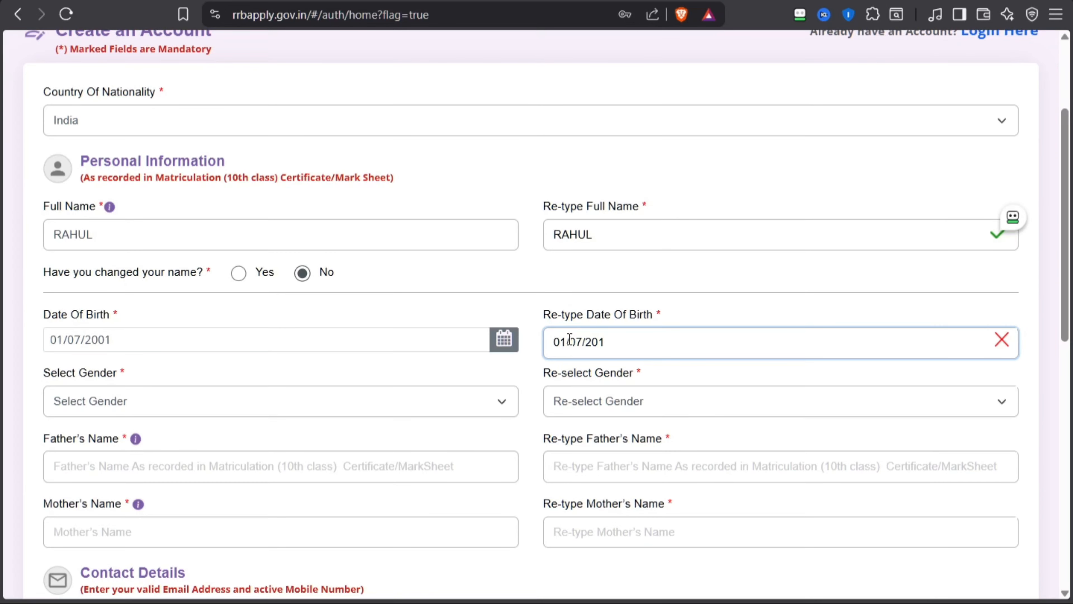
pyautogui.write('0')
pyautogui.scroll(-1, 413, 448)
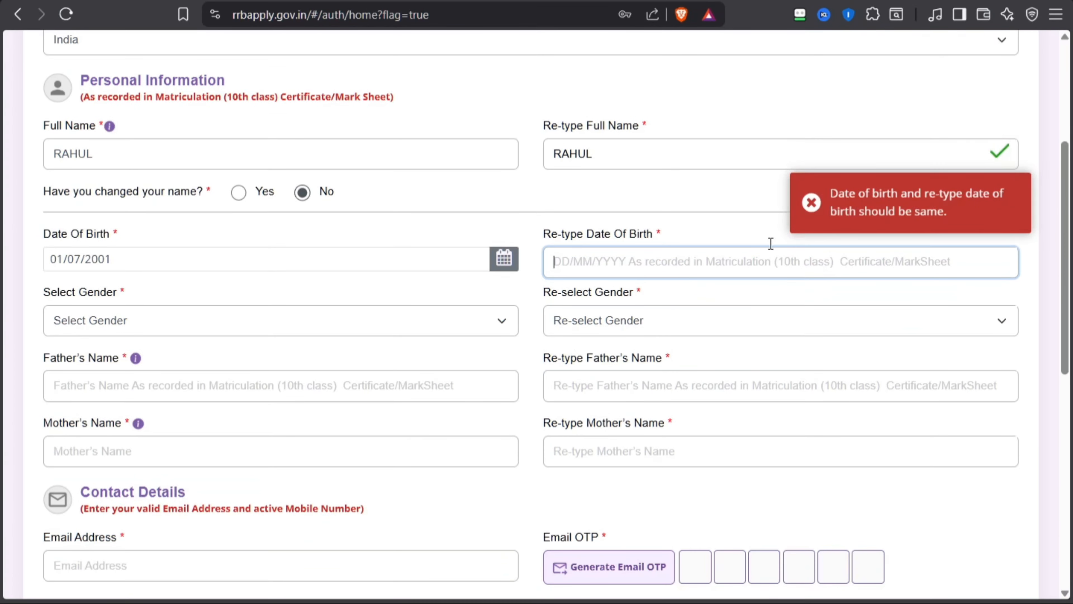
pyautogui.click(905, 210)
pyautogui.click(698, 266)
pyautogui.write('0')
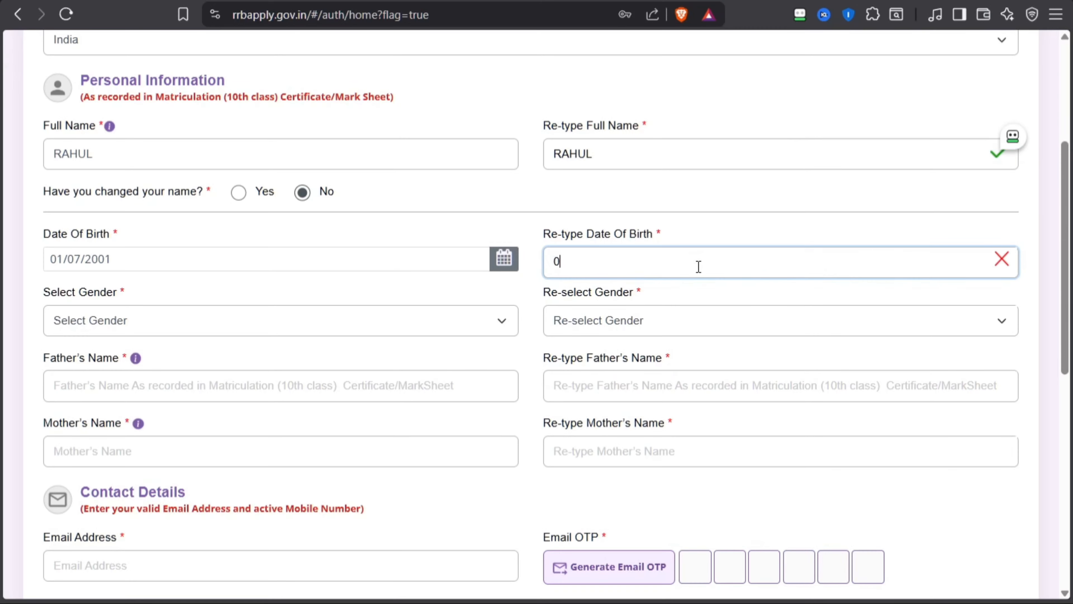
pyautogui.write('1/07/2001')
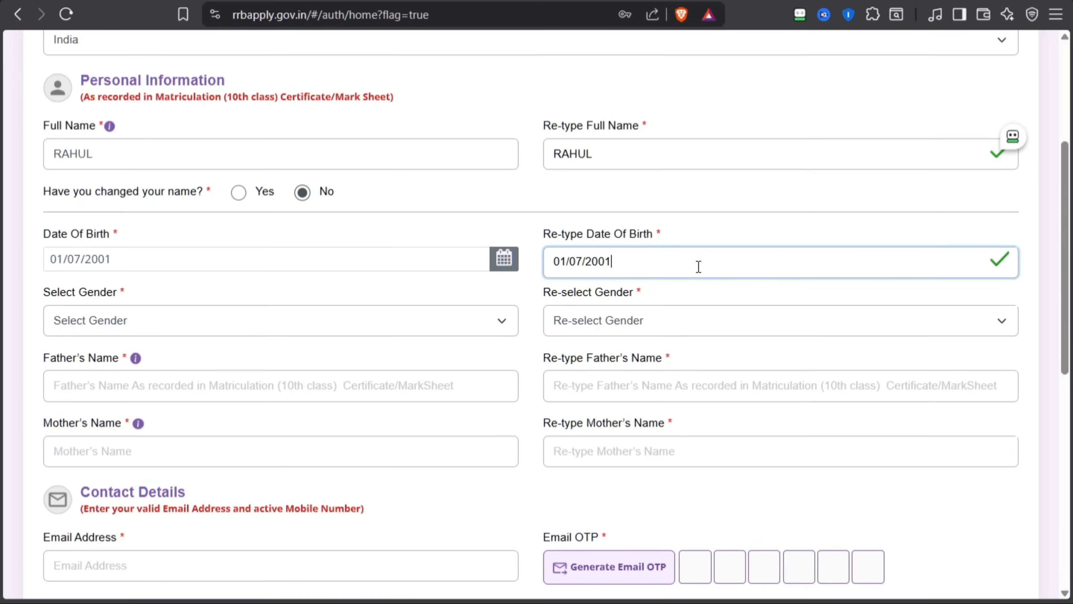
# - Choose Male as gender and confirm Male in the re-select gender field
pyautogui.click(682, 315)
pyautogui.click(84, 319)
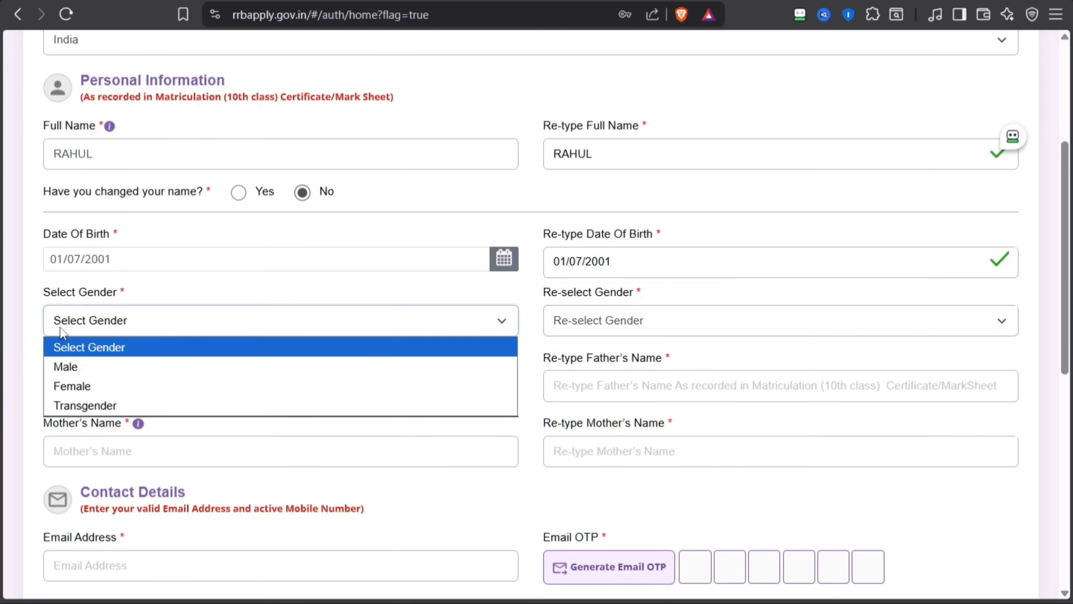
pyautogui.click(75, 365)
pyautogui.click(553, 329)
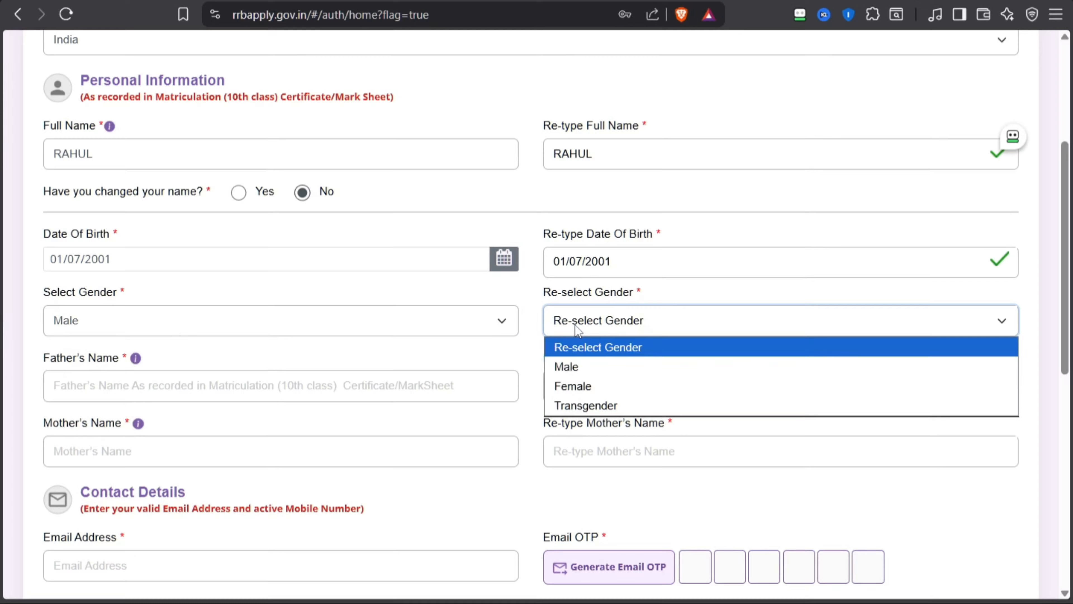
pyautogui.click(582, 371)
# - Review the father's and mother's name fields and their confirmation fields
pyautogui.scroll(-2, 69, 389)
pyautogui.moveTo(66, 283); pyautogui.dragTo(79, 282)
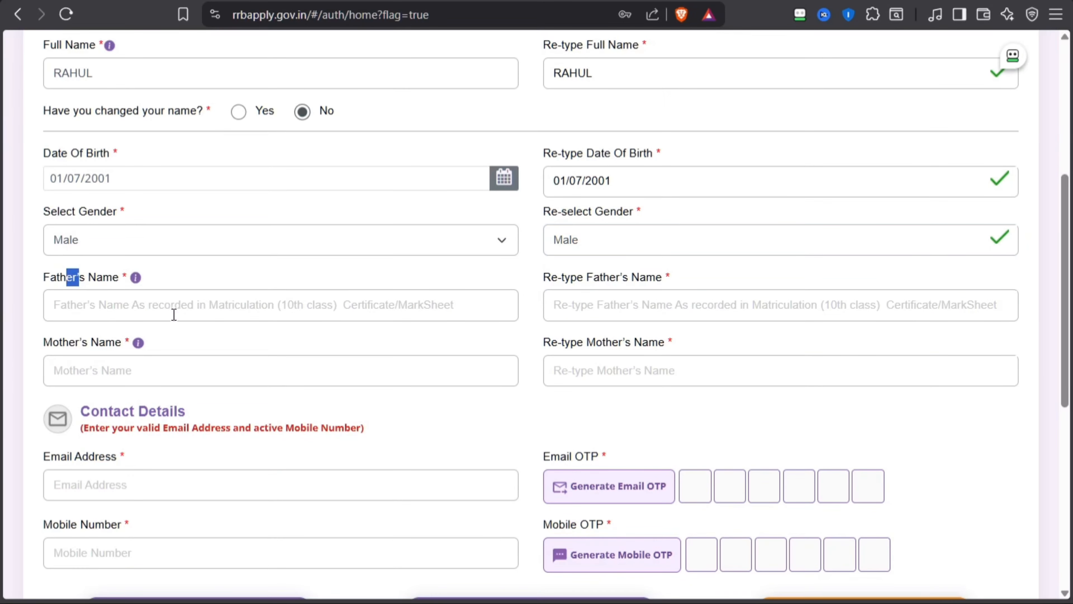
pyautogui.click(182, 301)
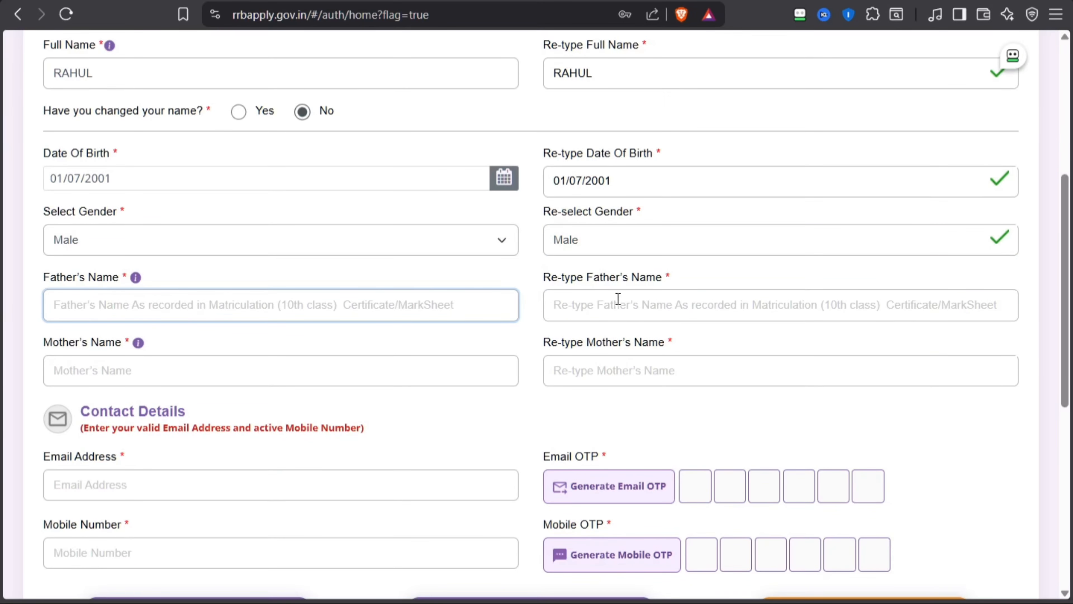
pyautogui.click(571, 294)
pyautogui.scroll(-2, 528, 308)
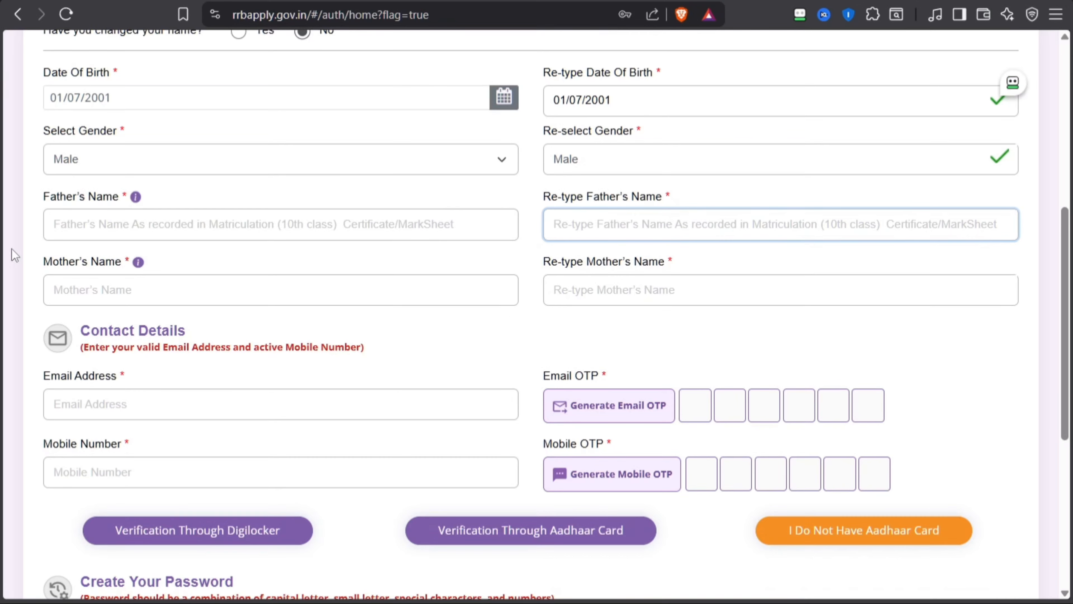
pyautogui.moveTo(43, 262); pyautogui.dragTo(63, 264)
pyautogui.click(99, 293)
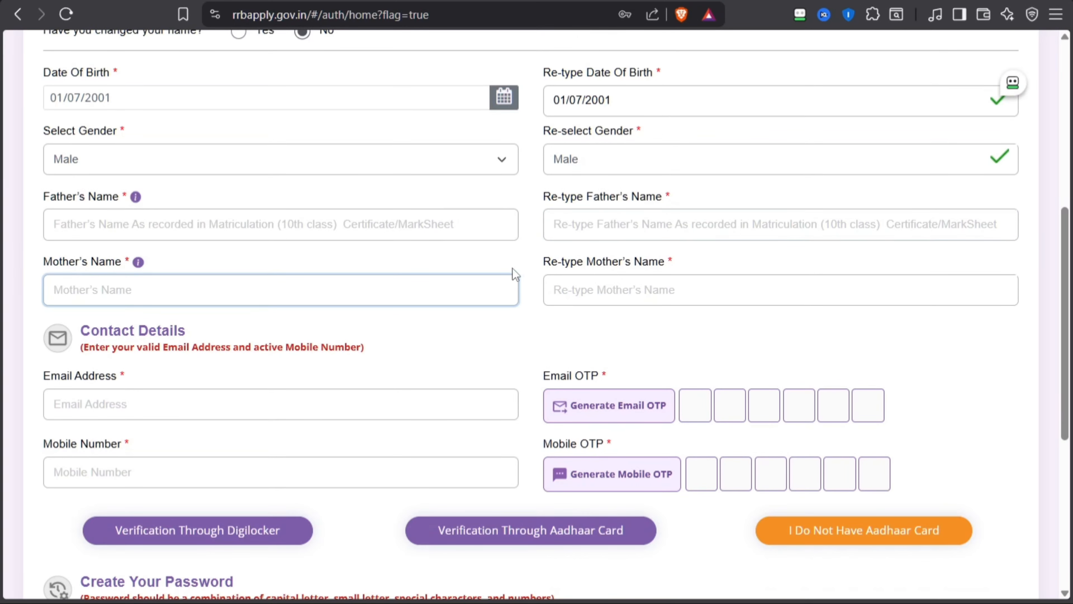
pyautogui.click(593, 286)
# - Review the valid email and mobile instruction and the email and mobile number fields
pyautogui.scroll(-2, 549, 310)
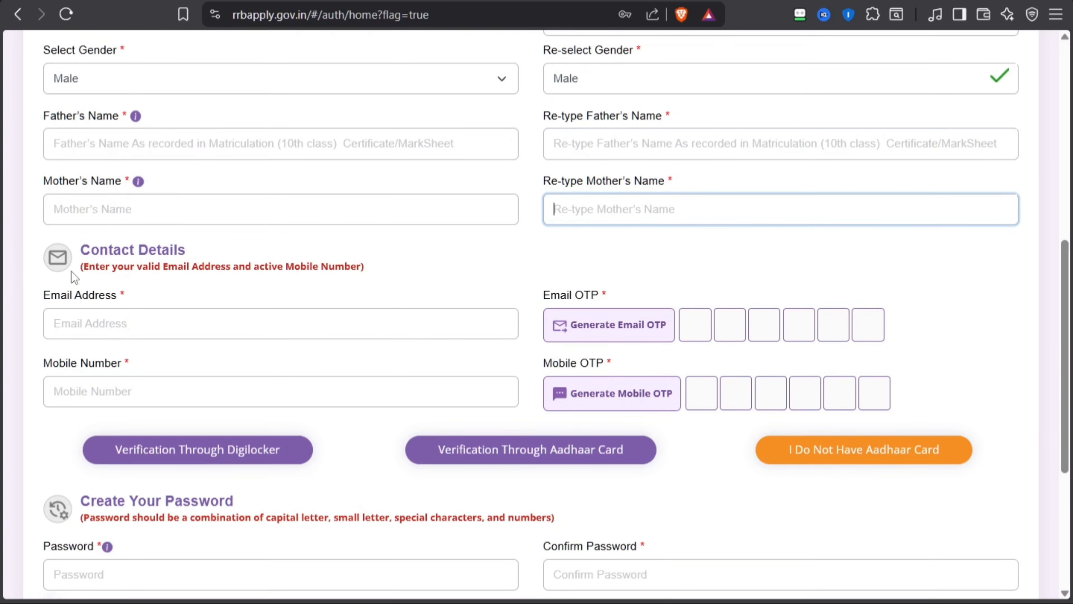
pyautogui.moveTo(84, 267); pyautogui.dragTo(363, 264)
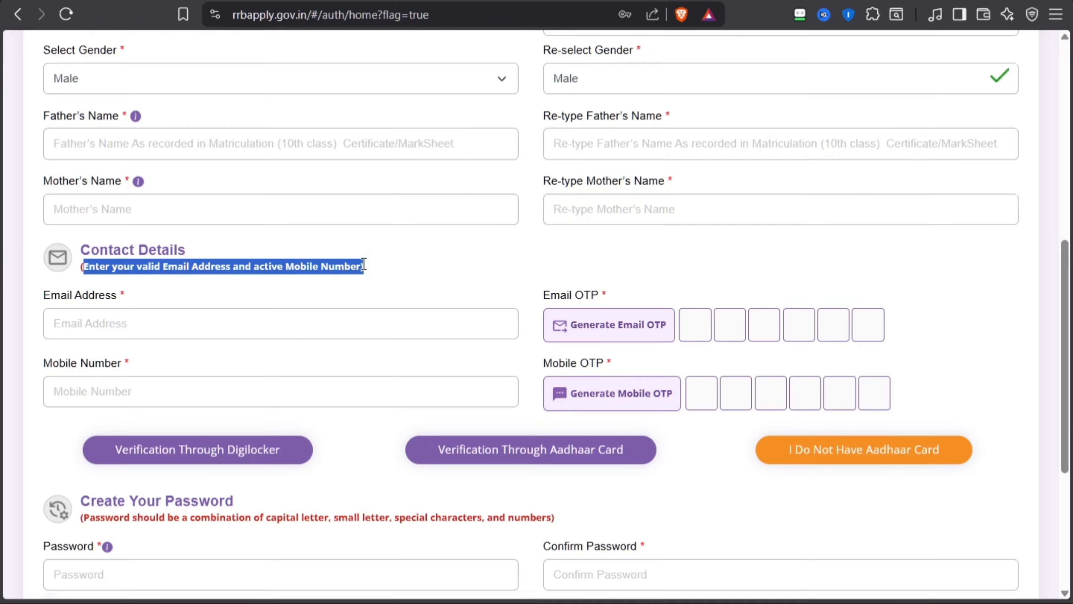
pyautogui.click(300, 303)
pyautogui.click(268, 336)
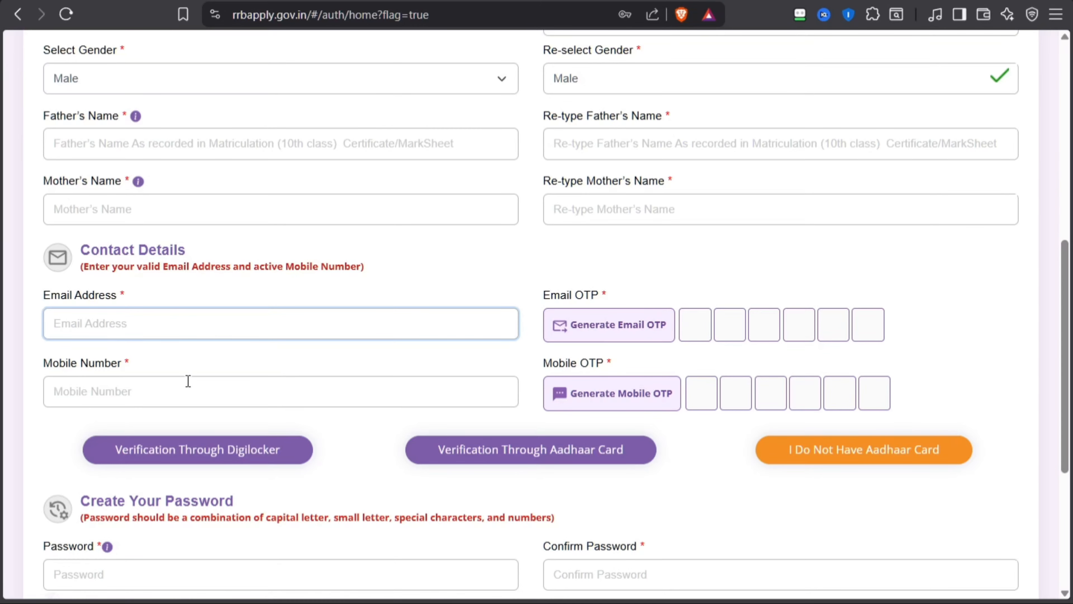
pyautogui.click(173, 391)
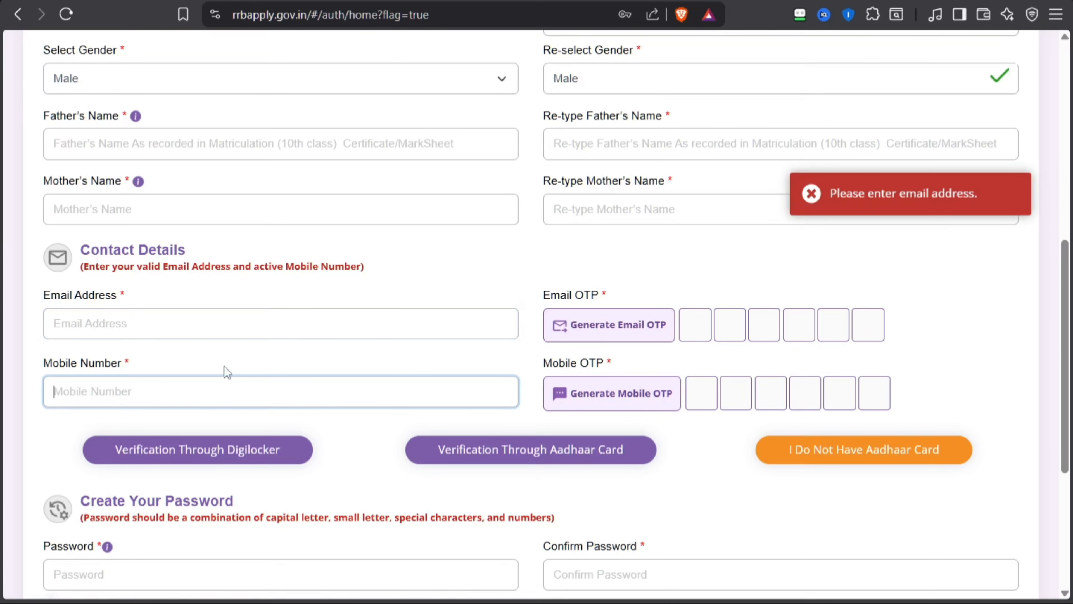
pyautogui.click(828, 211)
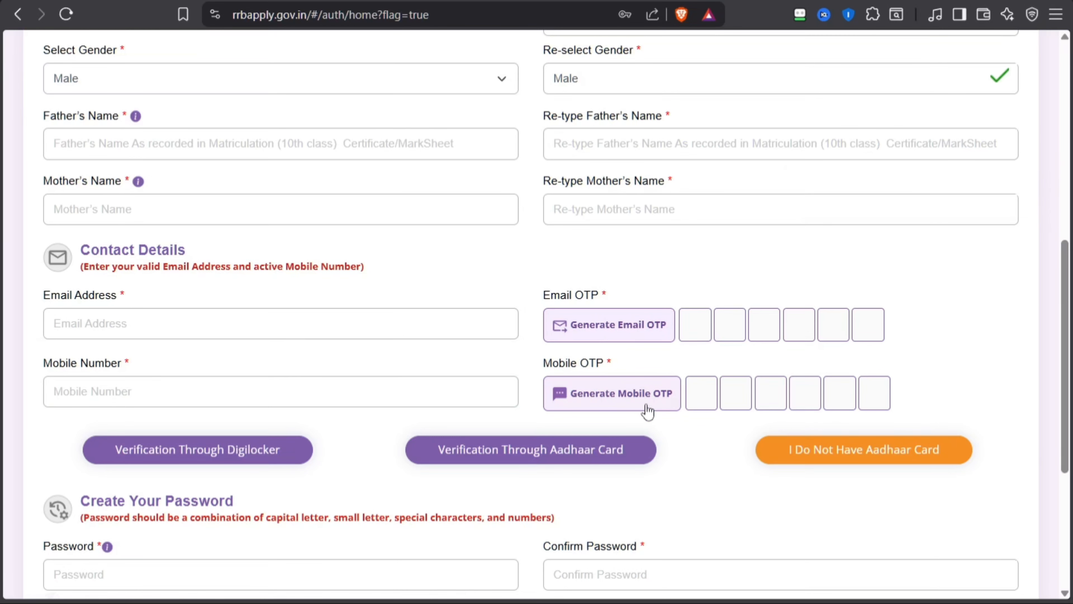
pyautogui.scroll(-2, 780, 389)
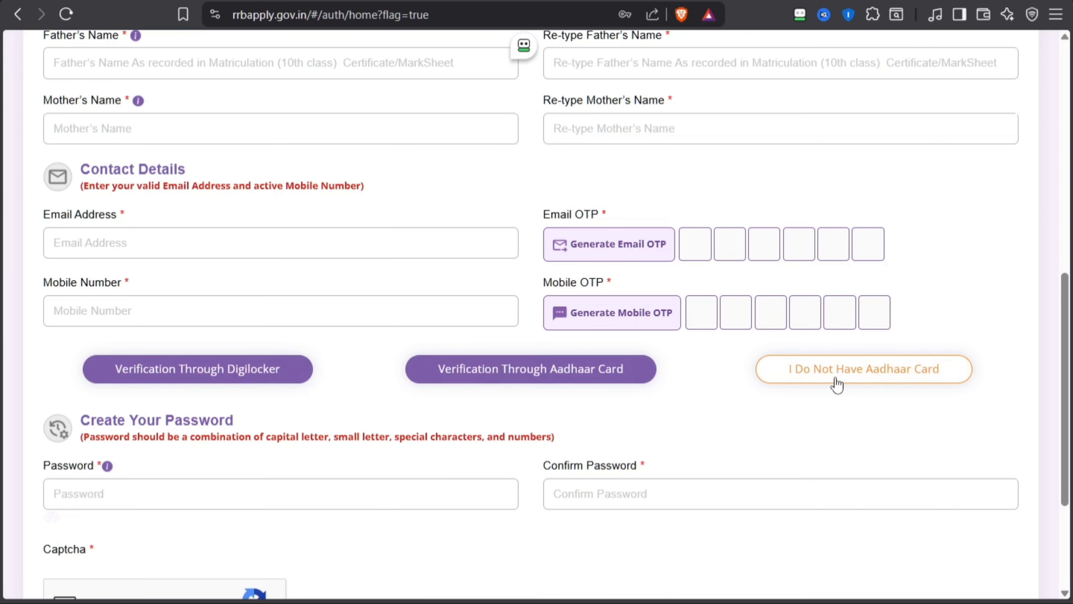
# - Choose Aadhaar card verification and accept the Aadhaar e-KYC consent for age 18 or older
pyautogui.click(552, 379)
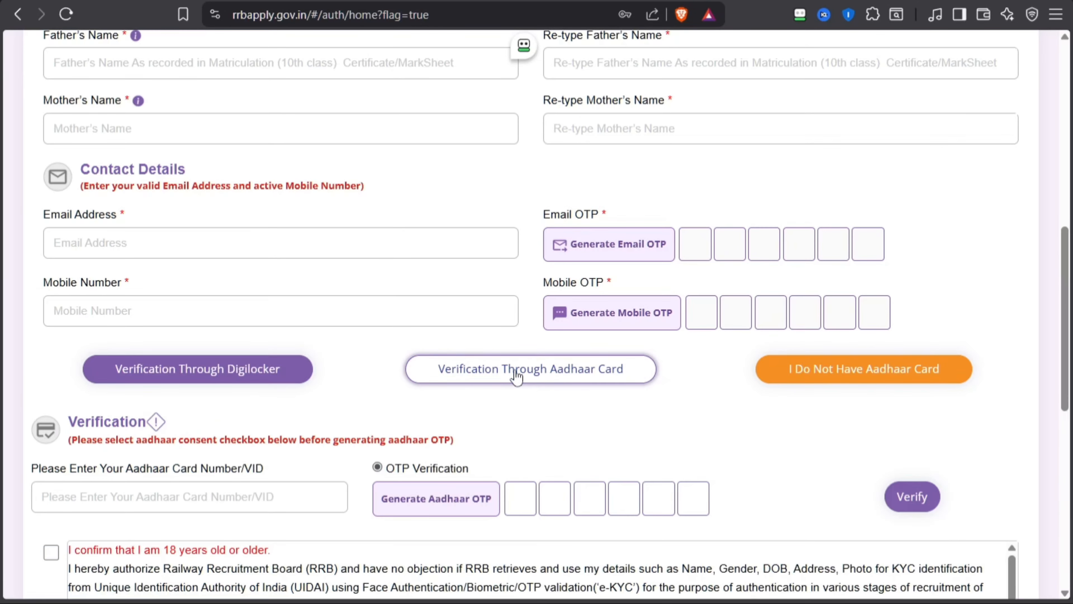
pyautogui.scroll(-4, 284, 383)
pyautogui.click(162, 338)
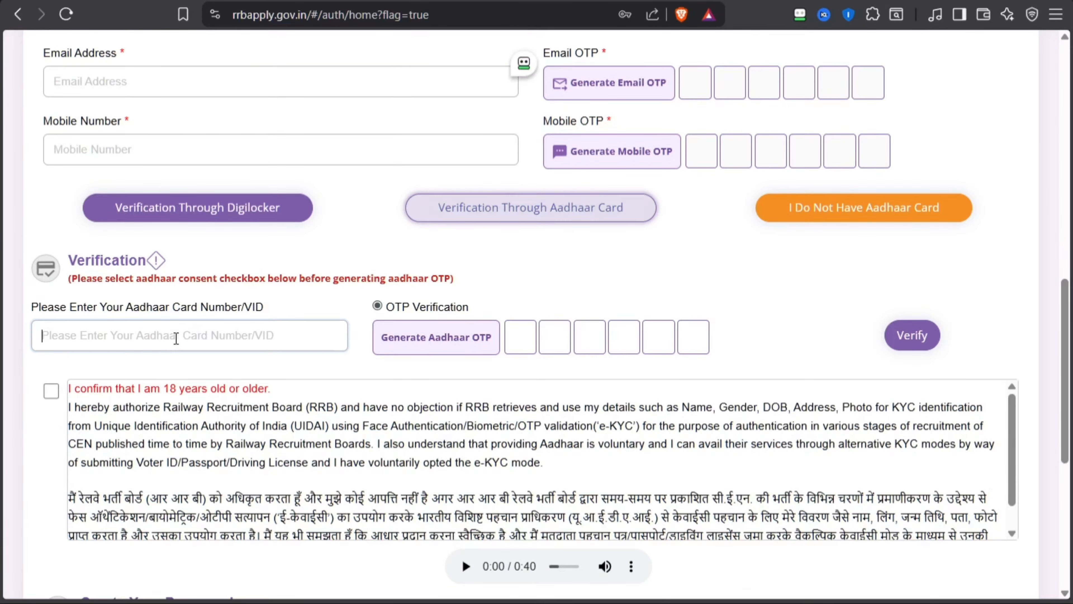
pyautogui.scroll(-2, 136, 329)
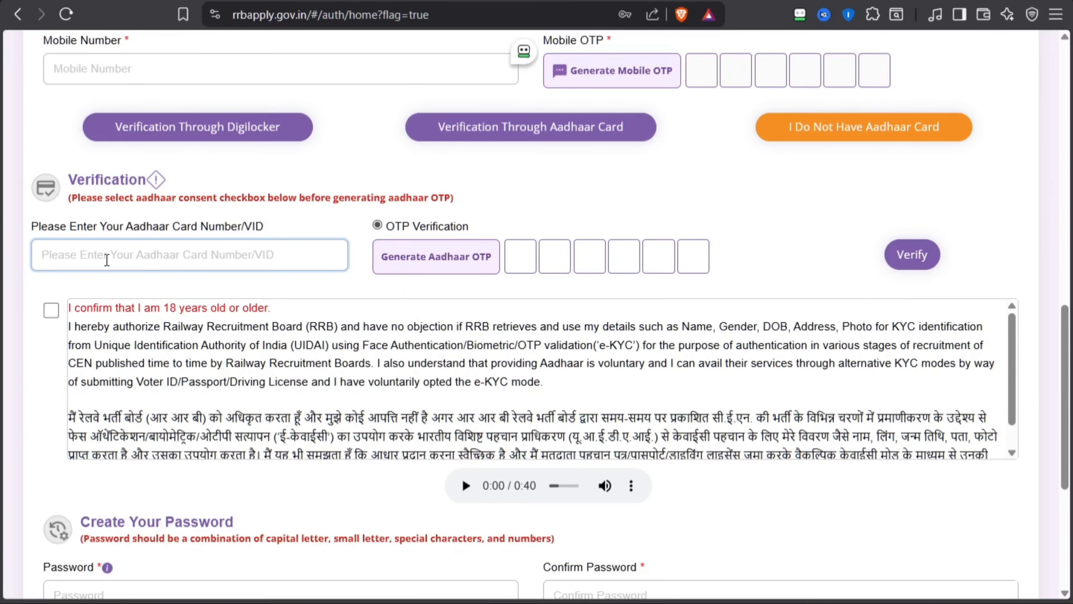
pyautogui.click(51, 310)
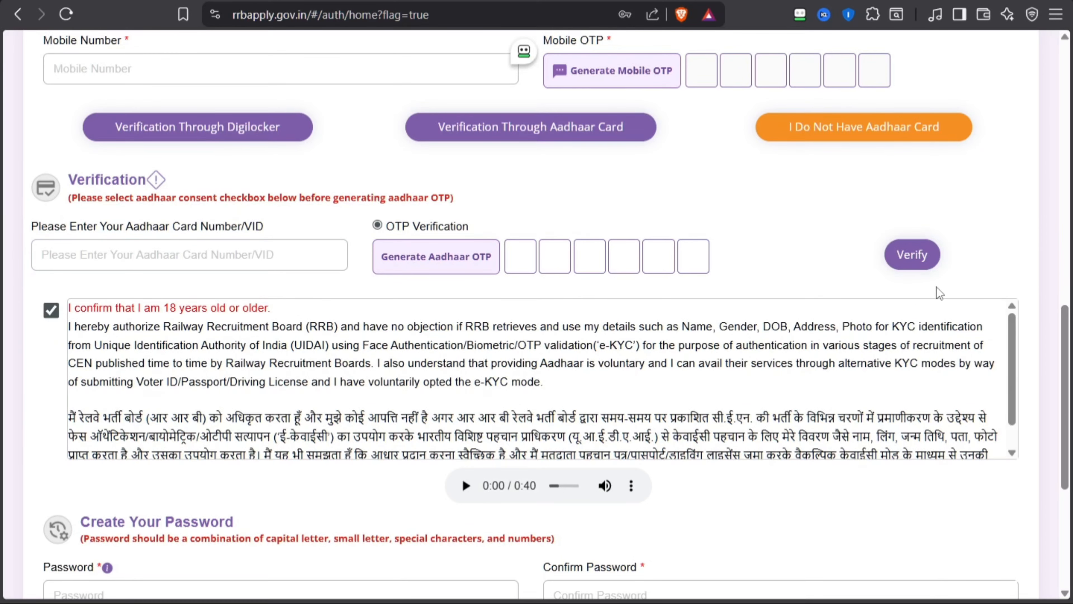
# - Highlight the Create Your Password guidance, including the capital and small letter requirements
pyautogui.scroll(-2, 914, 275)
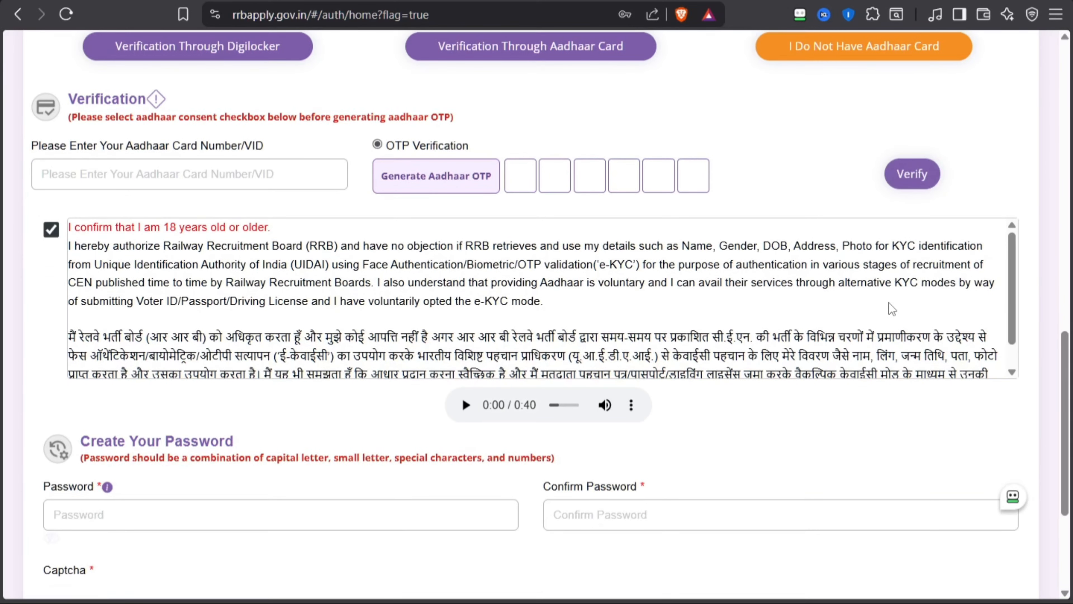
pyautogui.scroll(-1, 889, 303)
pyautogui.scroll(-1, 885, 305)
pyautogui.scroll(-1, 861, 349)
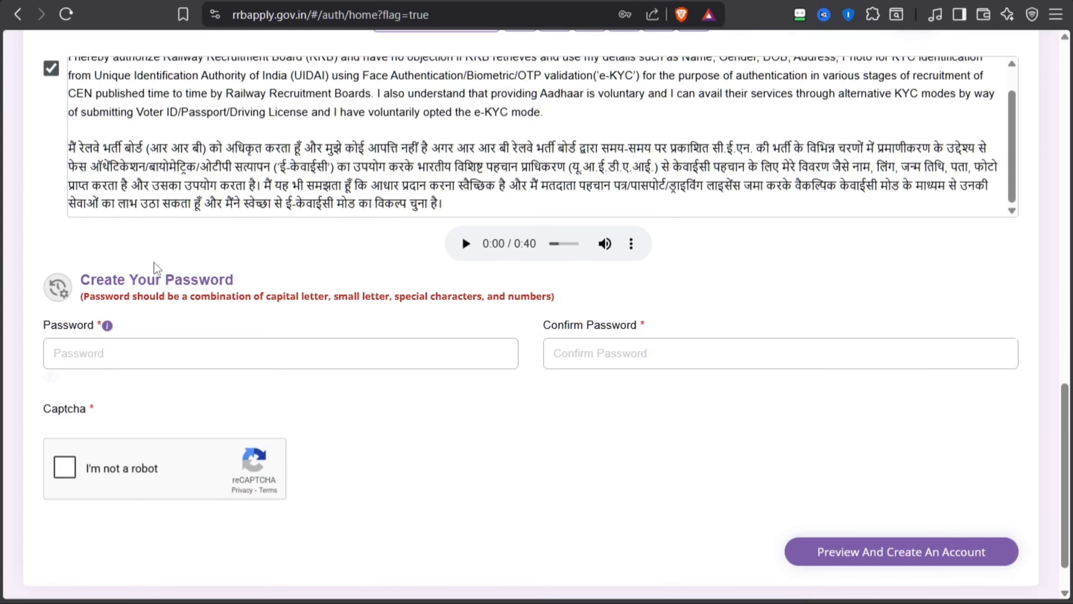
pyautogui.moveTo(96, 278); pyautogui.dragTo(157, 298)
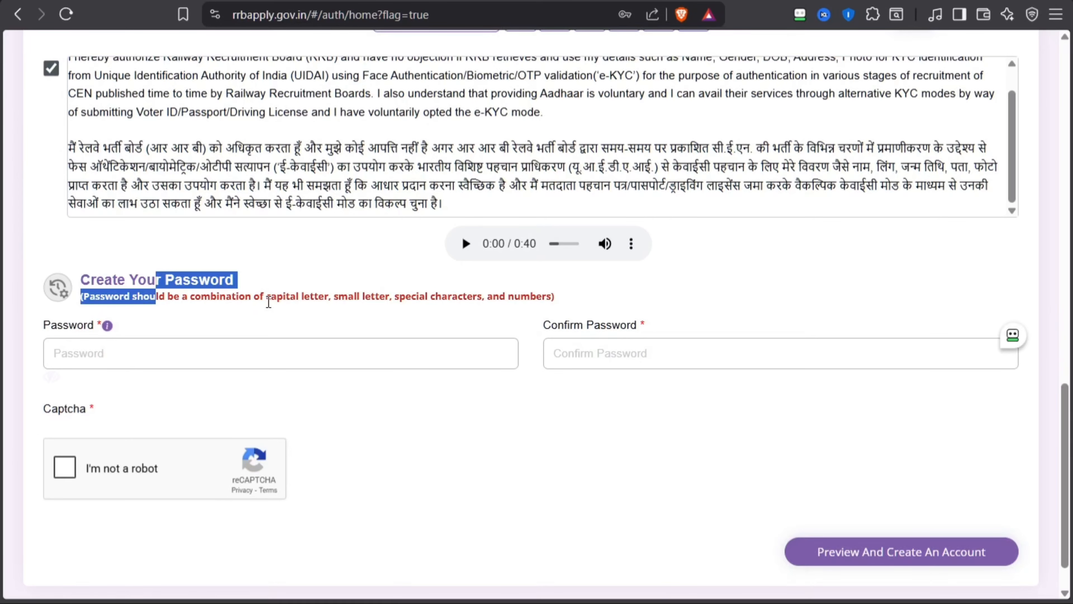
pyautogui.moveTo(271, 297); pyautogui.dragTo(366, 297)
pyautogui.click(440, 298)
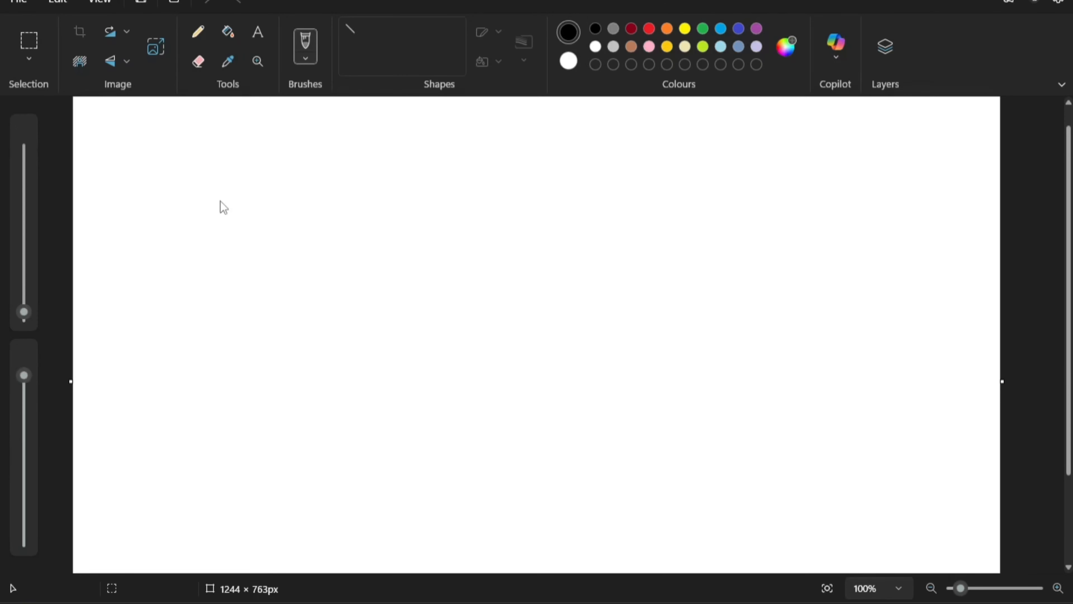
# - Write a sample password as text on the Paint canvas
pyautogui.click(261, 30)
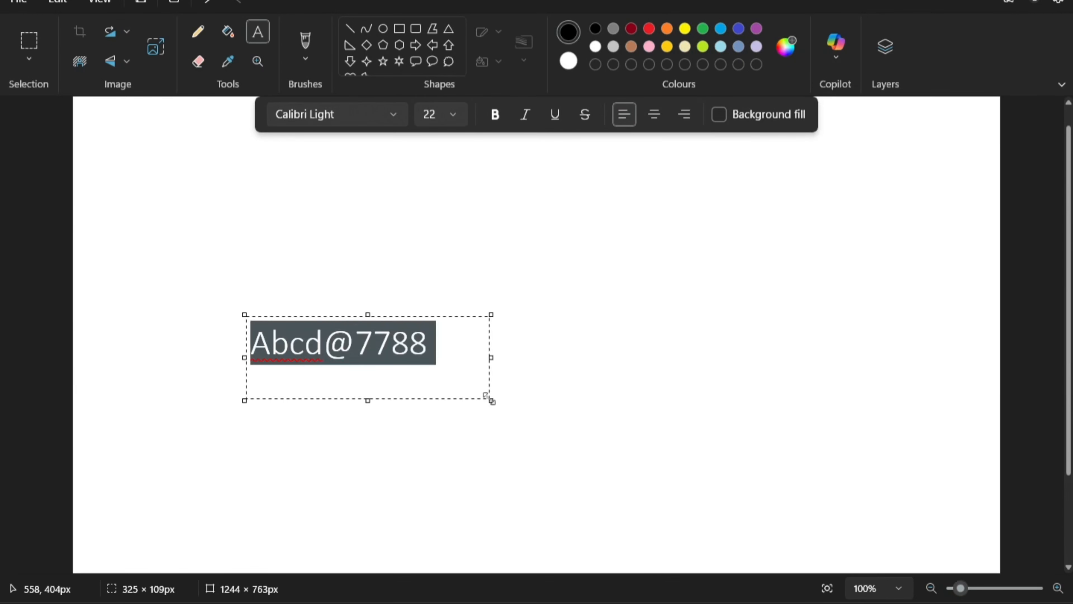
pyautogui.click(743, 385)
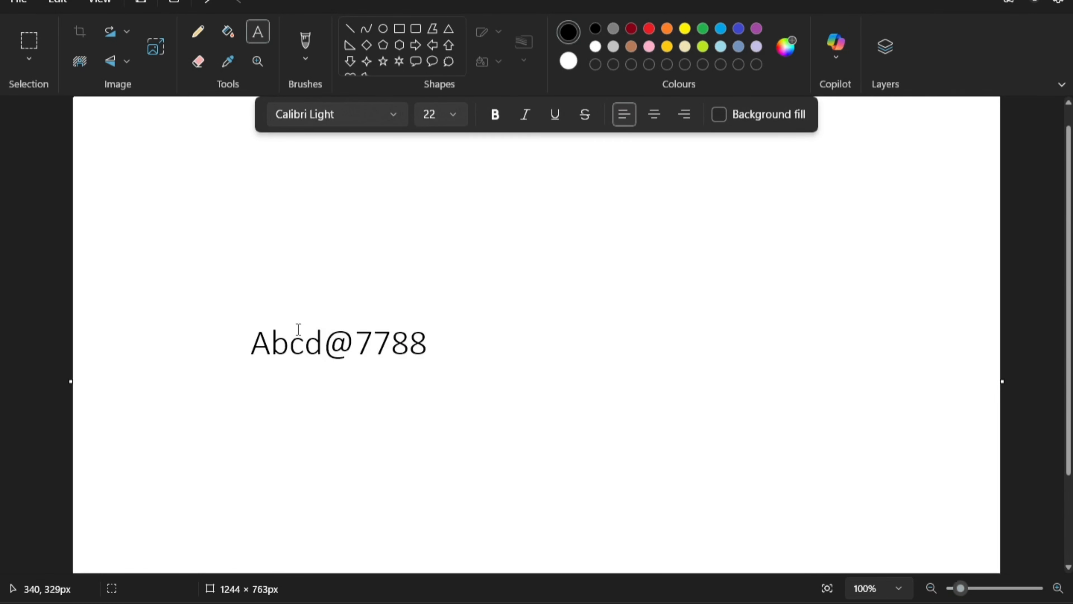
# - Return to the registration page and go to the Login Here sign-in page for existing accounts
pyautogui.moveTo(673, 599)
pyautogui.click(673, 540)
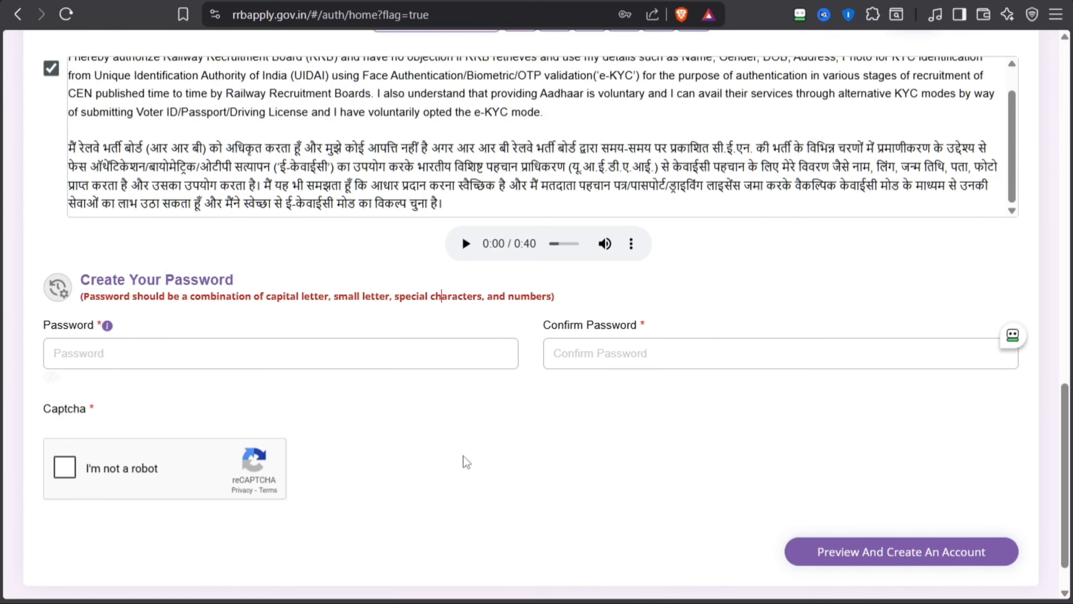
pyautogui.scroll(-2, 258, 417)
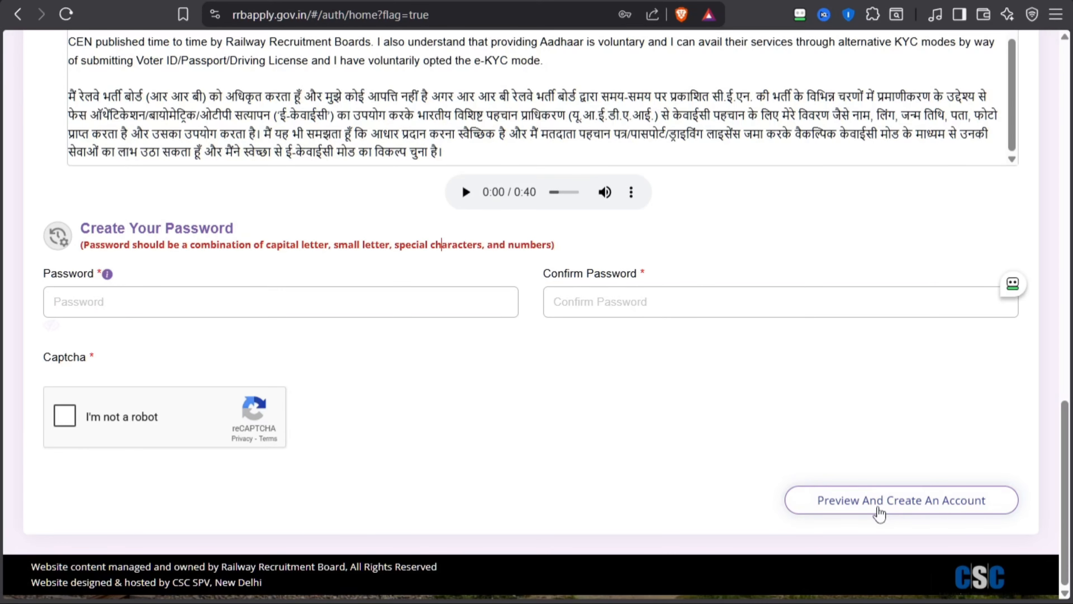
pyautogui.scroll(15, 878, 507)
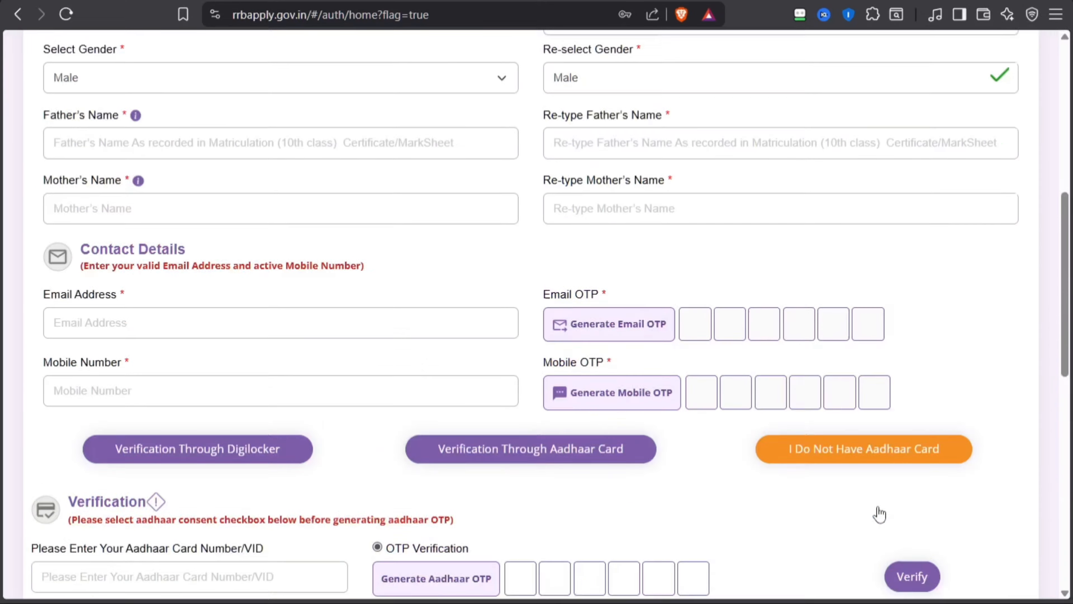
pyautogui.scroll(1, 880, 513)
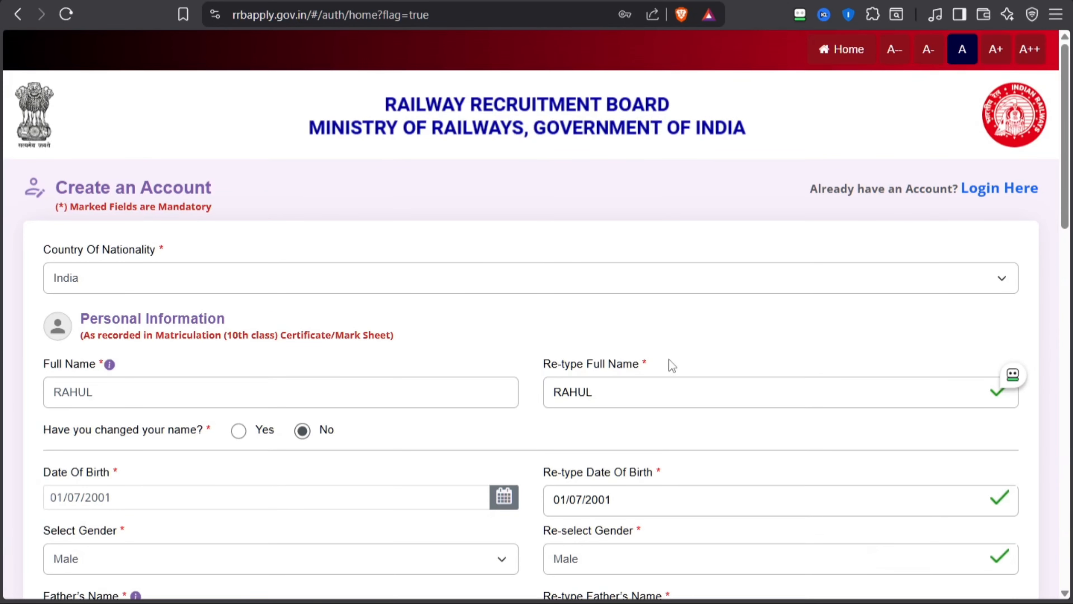
pyautogui.click(987, 190)
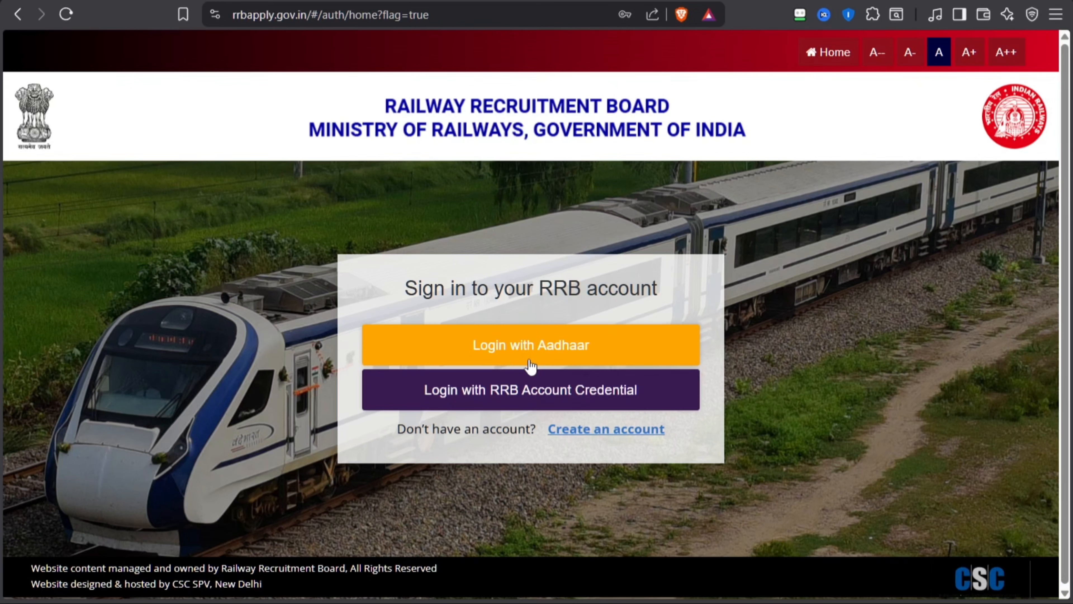
# - Sign in with RRB account credentials to reach the two-factor authentication step
pyautogui.click(480, 398)
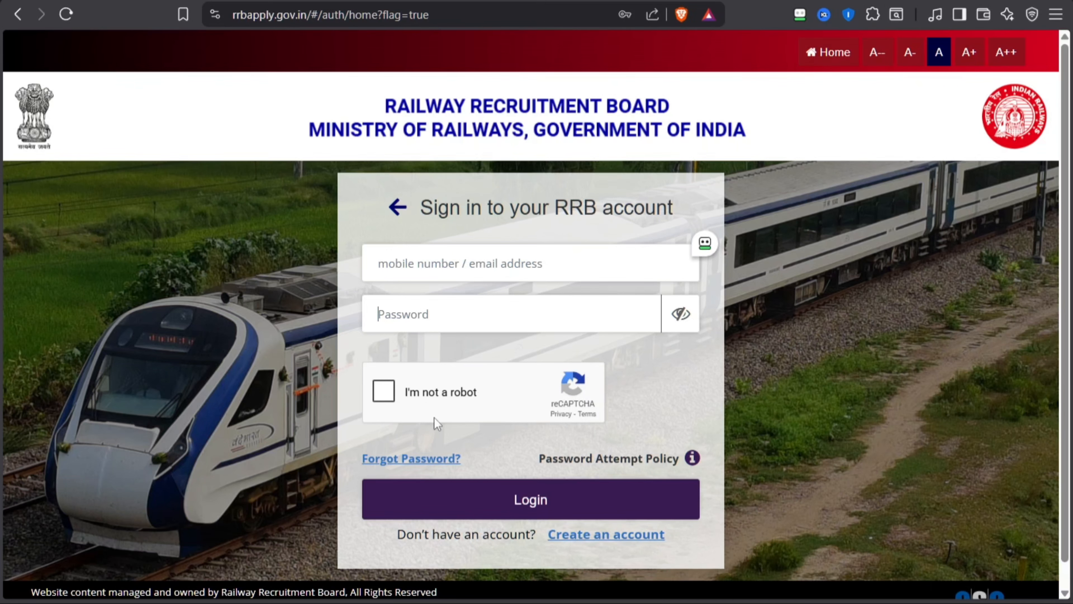
pyautogui.click(399, 514)
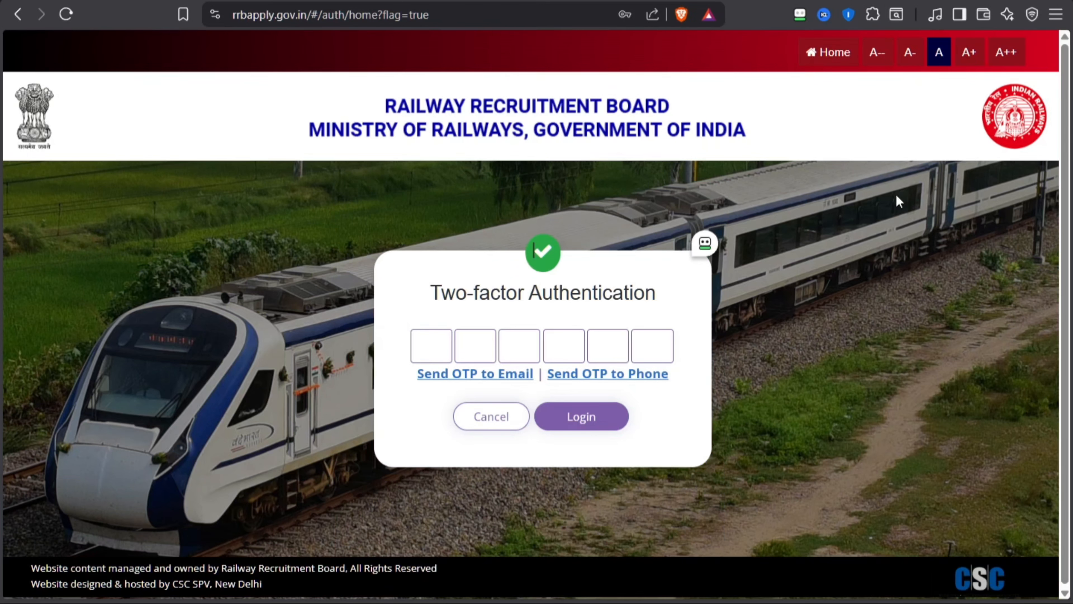
pyautogui.moveTo(442, 301); pyautogui.dragTo(500, 300)
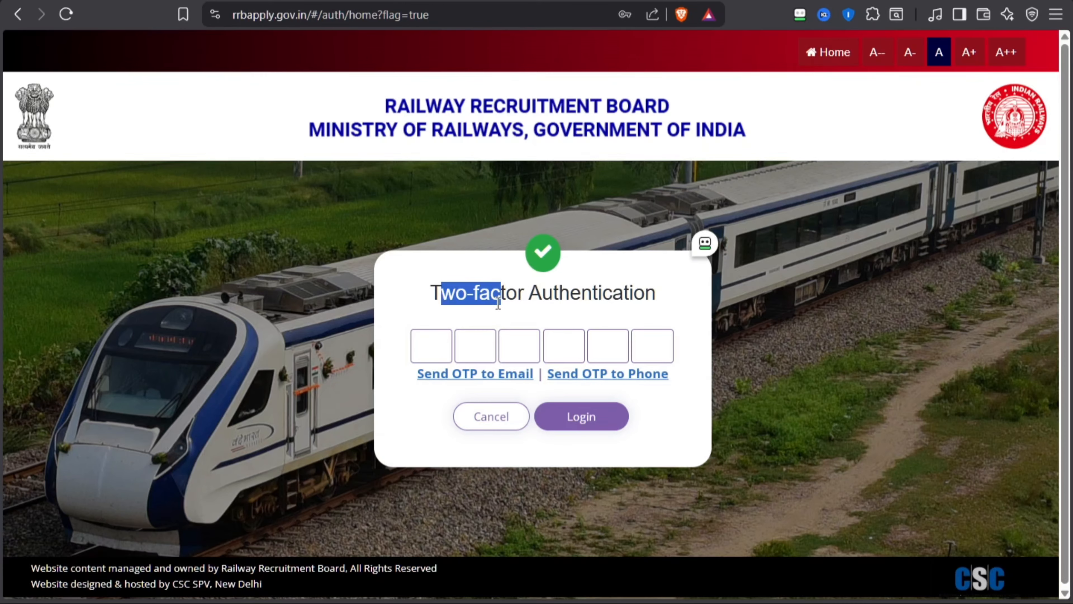
pyautogui.click(387, 380)
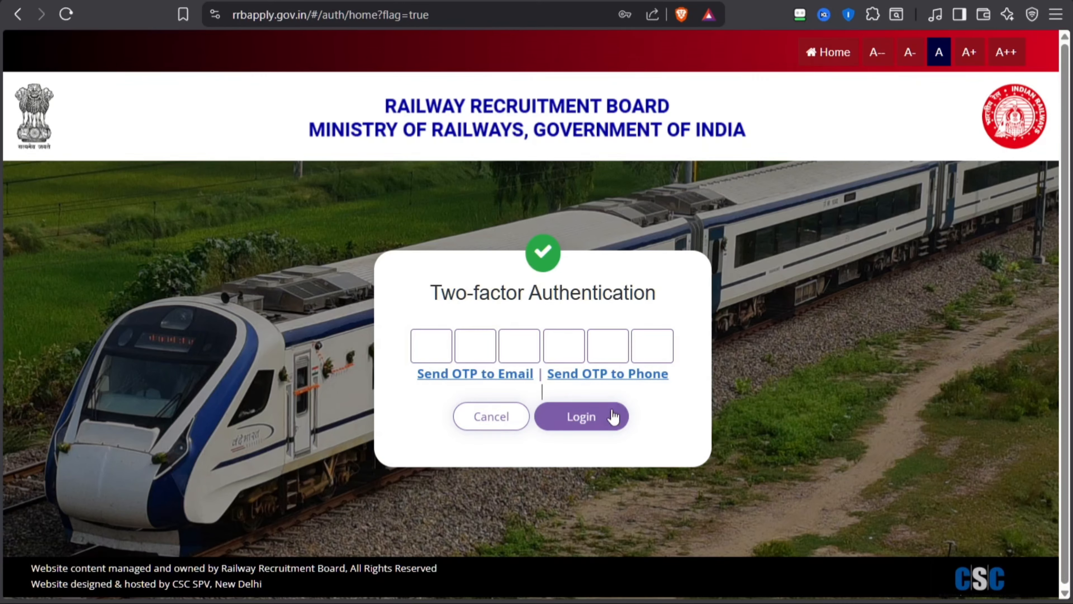
# - Send the one-time code to the phone and enter the six-digit code
pyautogui.click(592, 375)
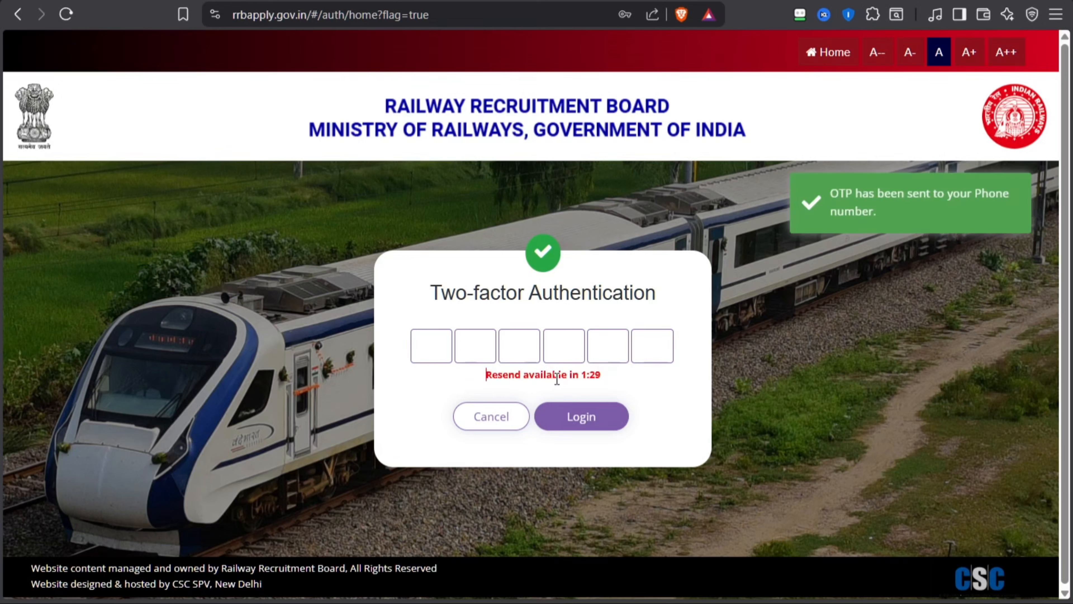
pyautogui.click(433, 352)
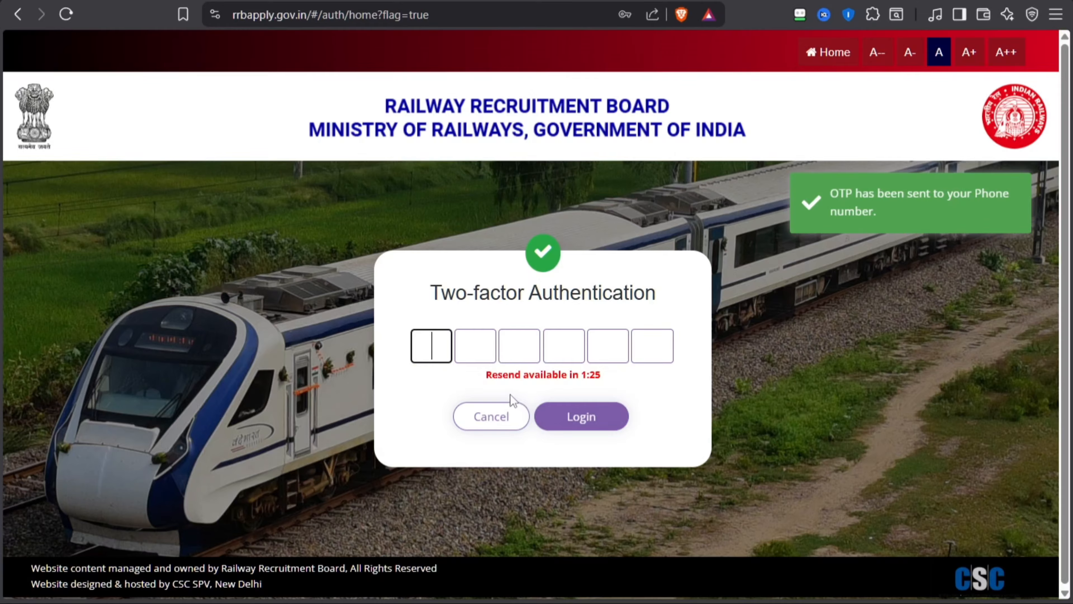
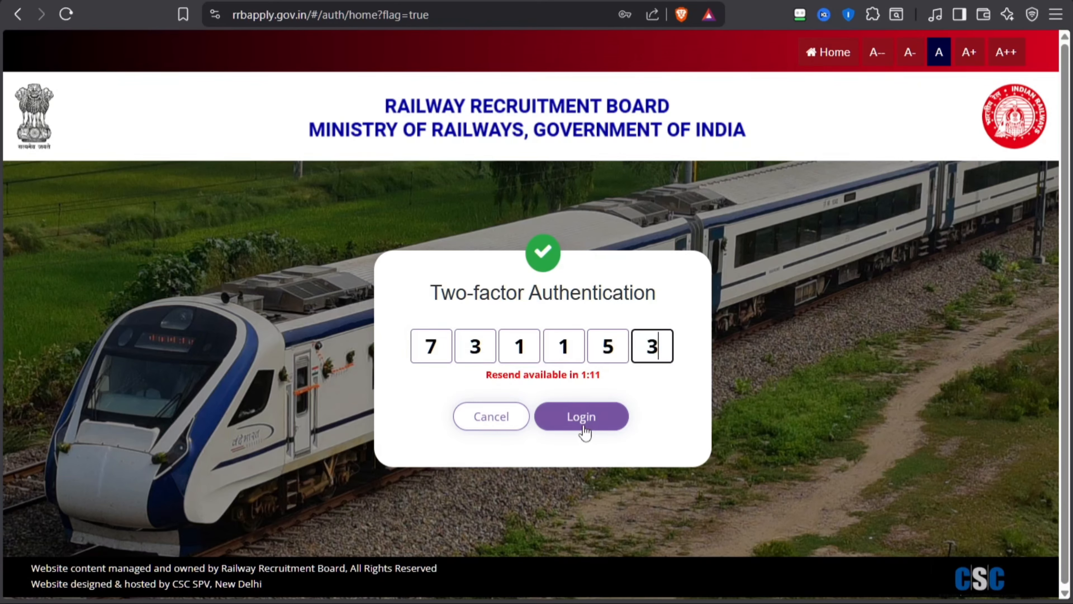
# - Finish logging in and open the CEN 09/2025 Level 1 application card from the dashboard
pyautogui.click(582, 416)
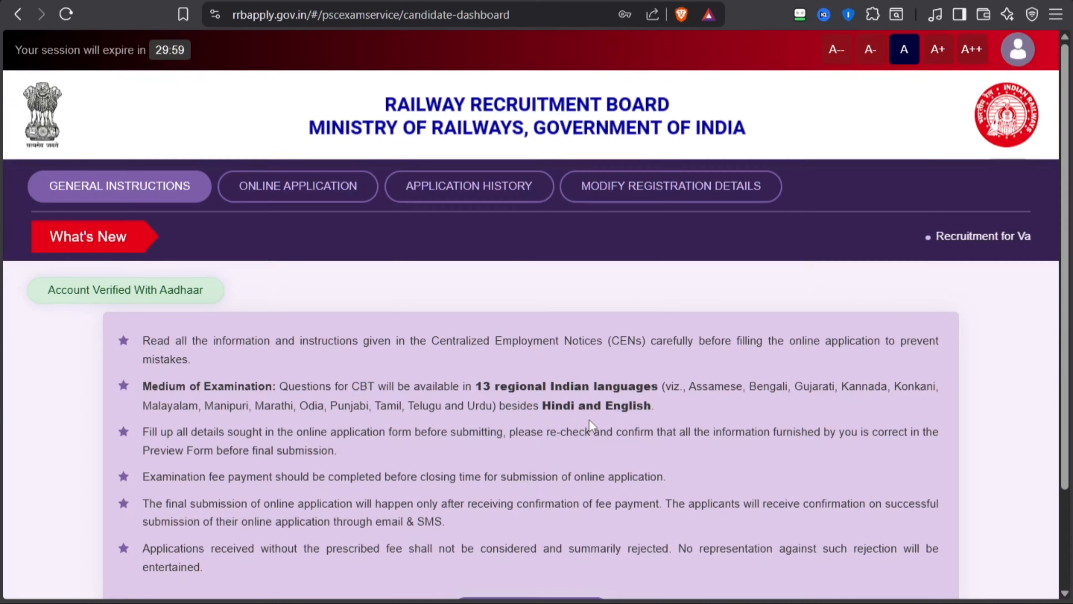
pyautogui.scroll(-2, 588, 418)
pyautogui.scroll(-1, 577, 420)
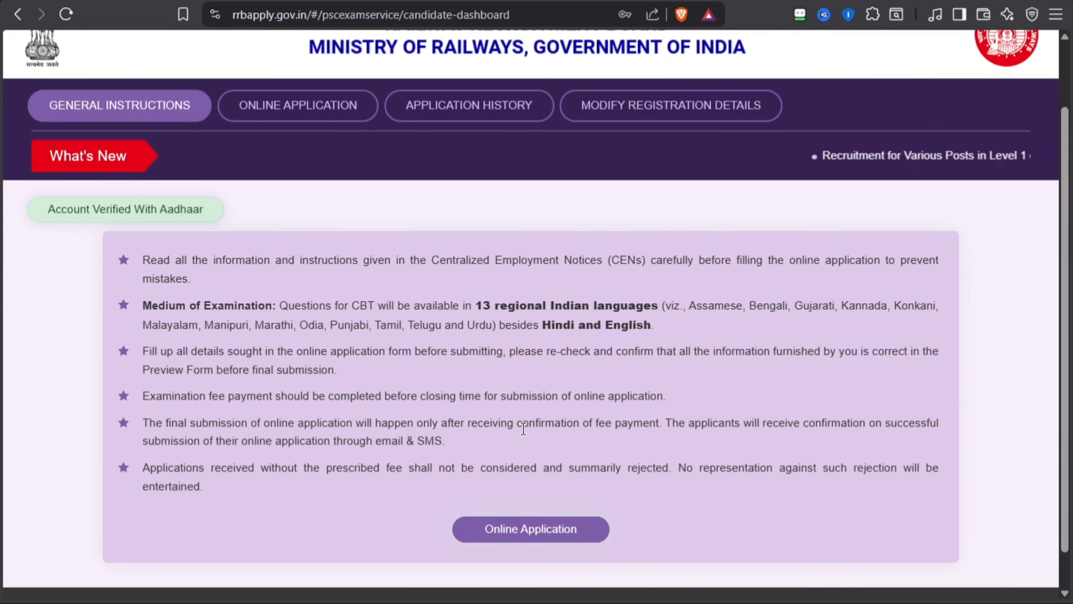
pyautogui.scroll(2, 577, 421)
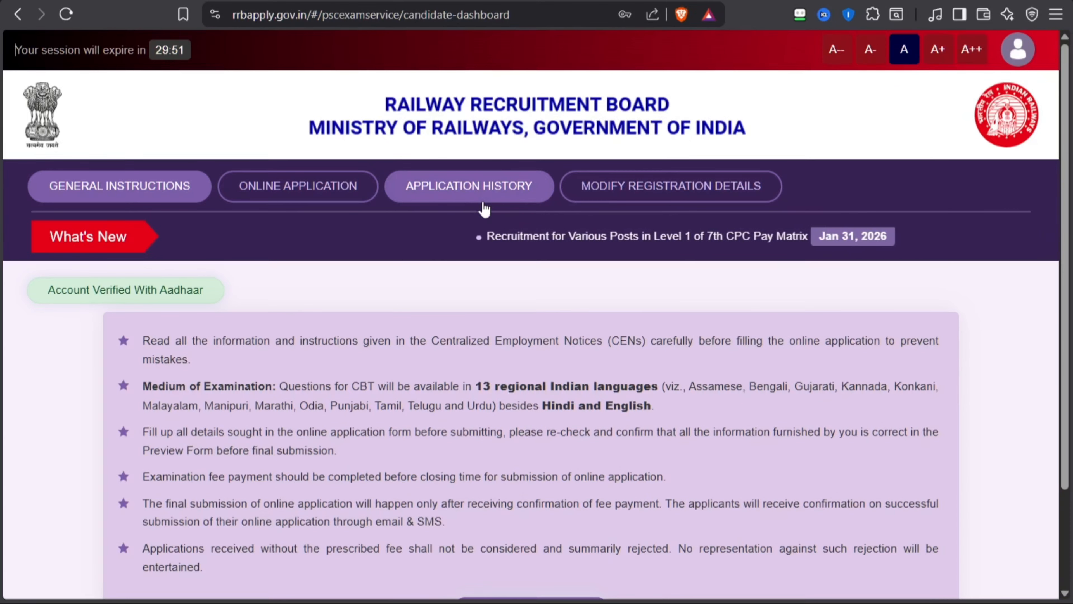
pyautogui.scroll(-2, 298, 263)
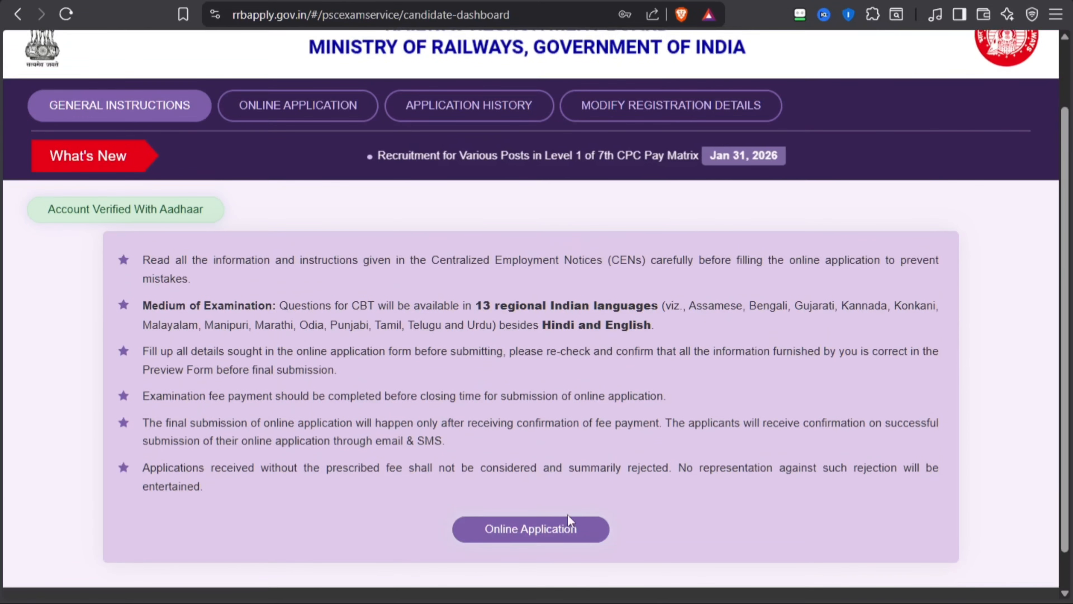
pyautogui.click(516, 533)
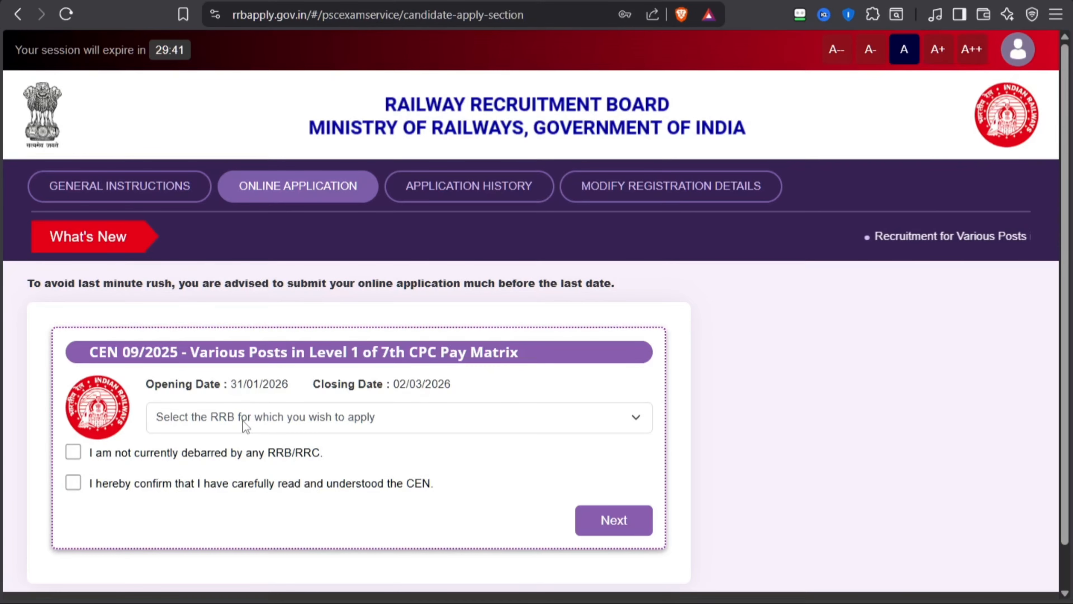
# - Accept both CEN declarations, choose RRB Prayagraj, proceed and dismiss the information notice
pyautogui.moveTo(296, 352); pyautogui.dragTo(511, 353)
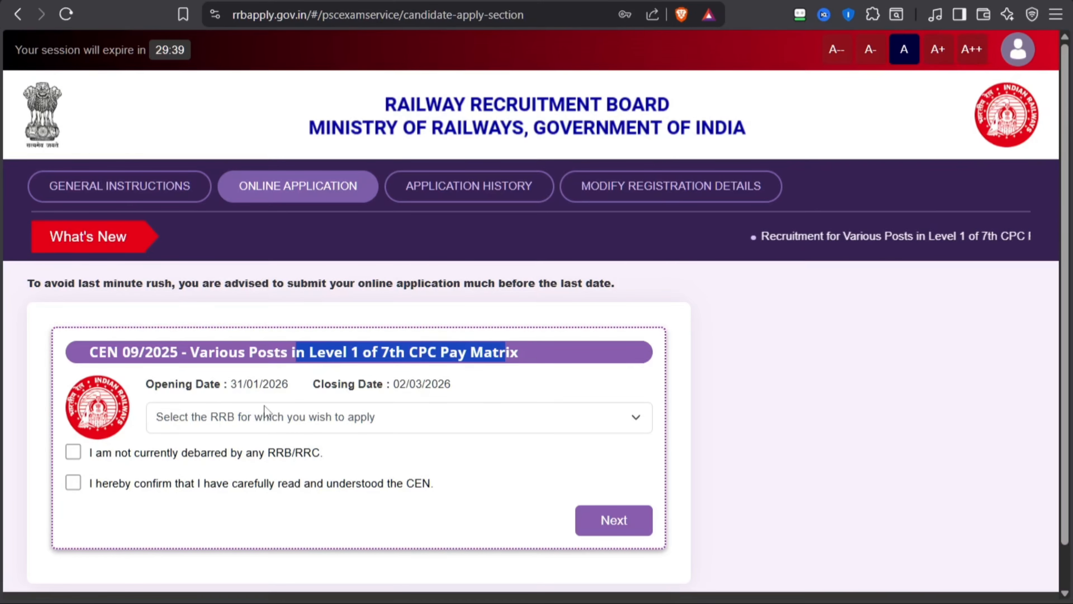
pyautogui.moveTo(231, 384); pyautogui.dragTo(277, 384)
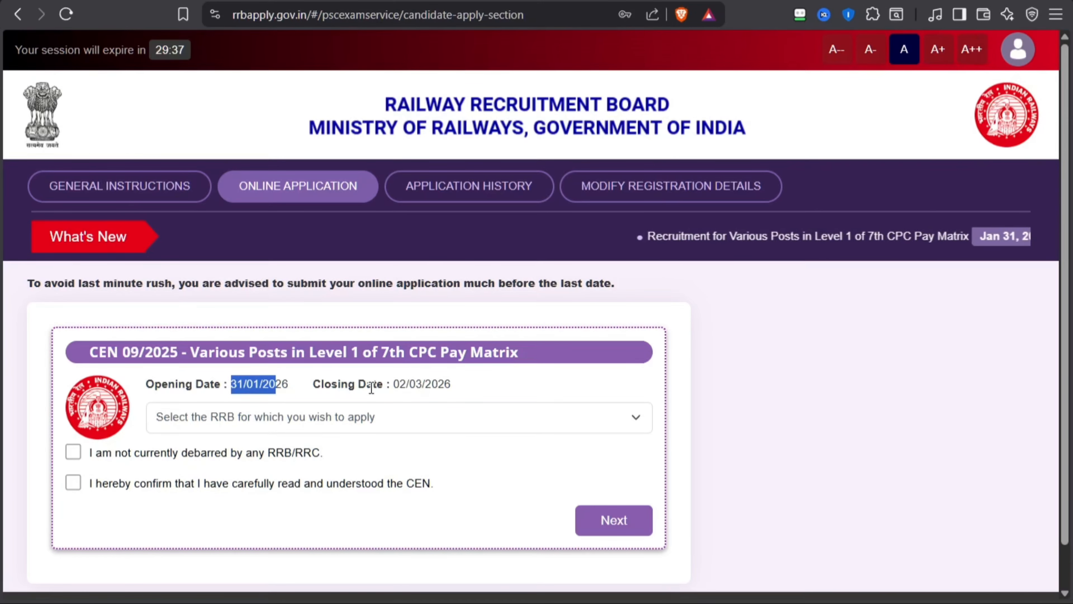
pyautogui.moveTo(374, 384); pyautogui.dragTo(454, 394)
pyautogui.click(74, 452)
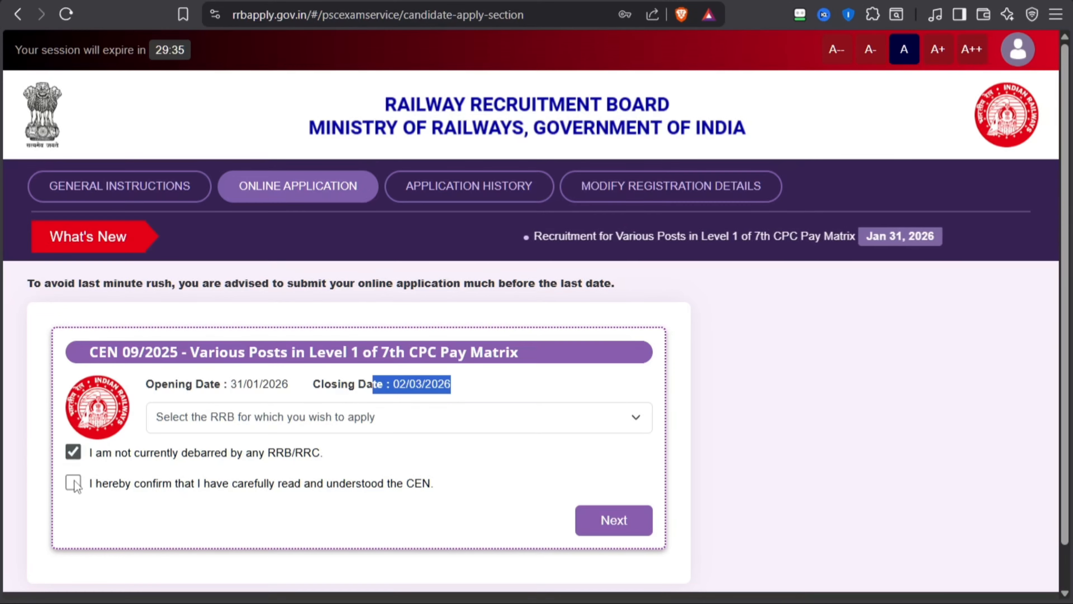
pyautogui.click(73, 482)
pyautogui.click(249, 421)
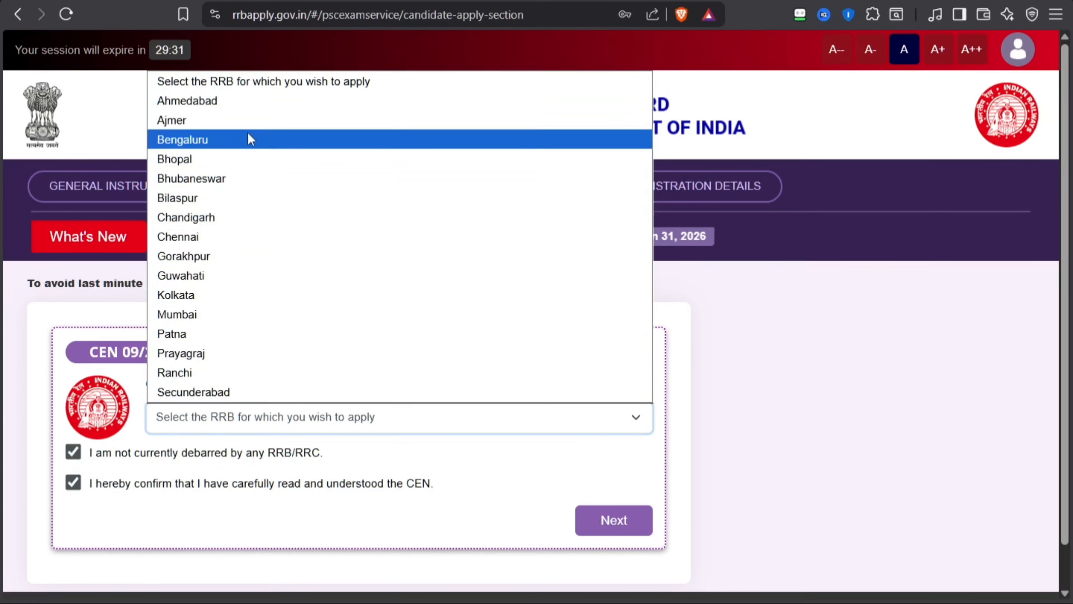
pyautogui.click(202, 354)
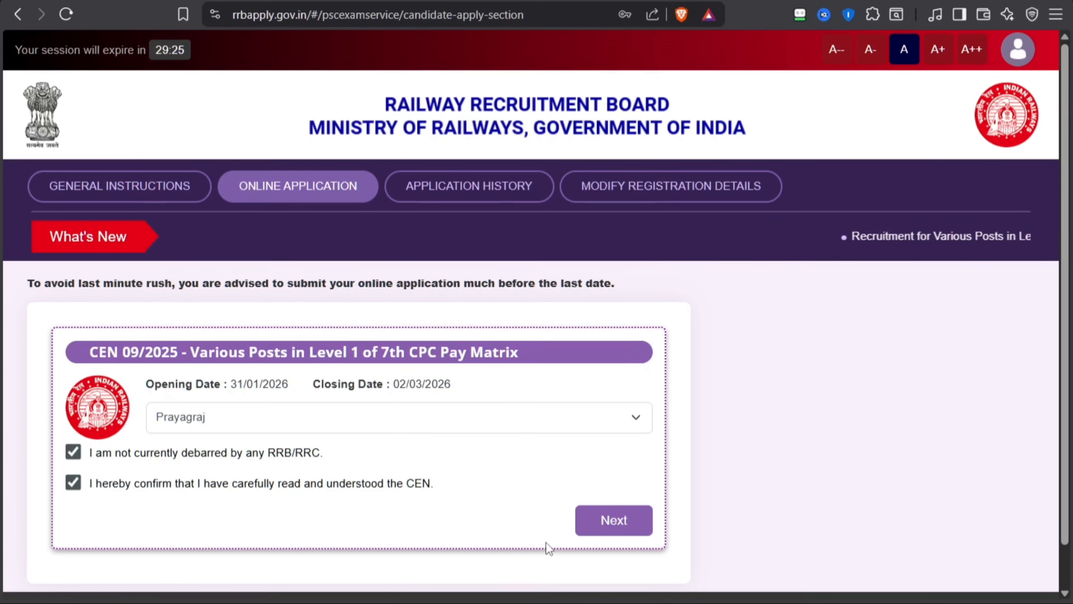
pyautogui.click(614, 521)
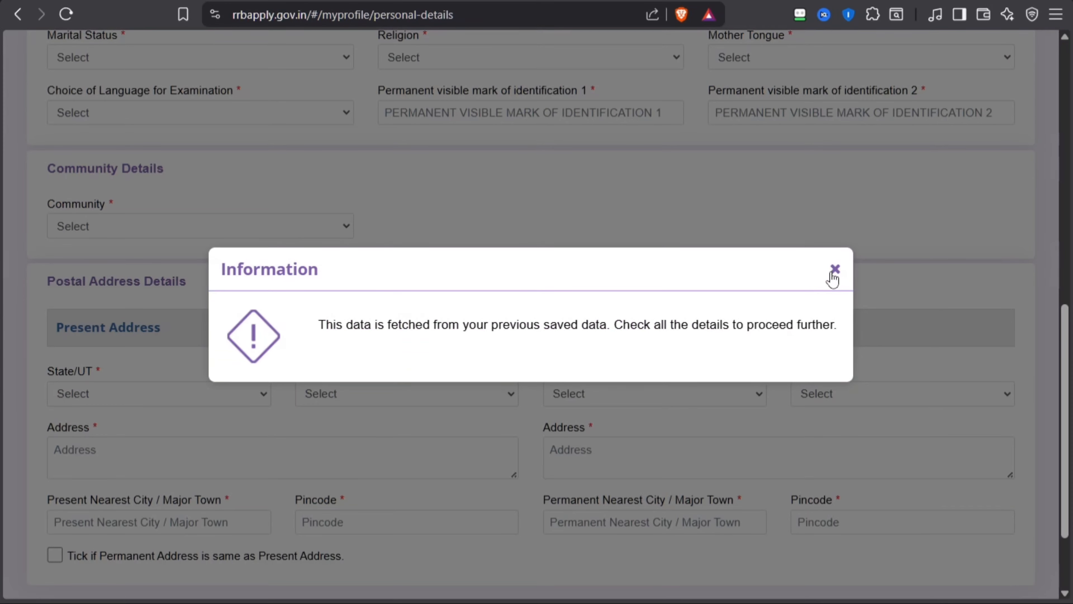
pyautogui.click(834, 271)
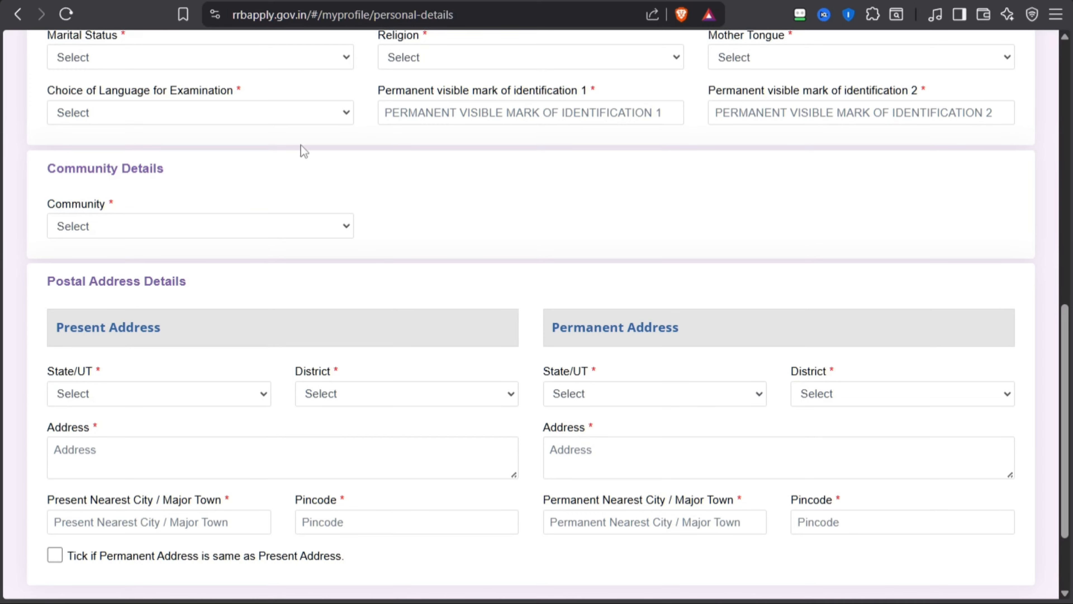
# - Set marital status Unmarried, religion Hindu, mother tongue Hindi and exam language Hindi
pyautogui.scroll(1, 315, 166)
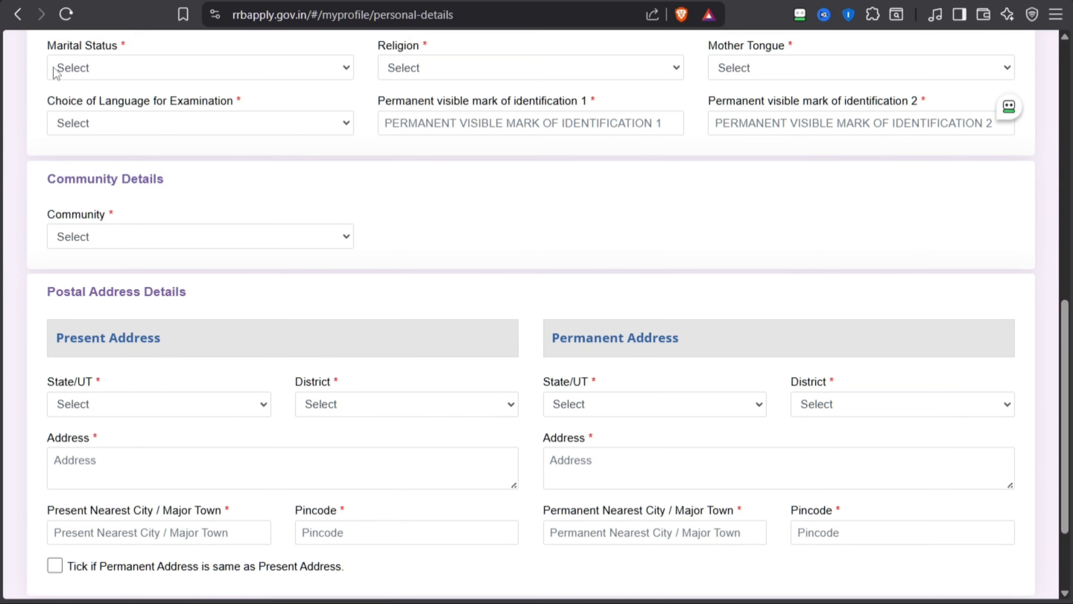
pyautogui.moveTo(48, 47); pyautogui.dragTo(119, 46)
pyautogui.click(113, 76)
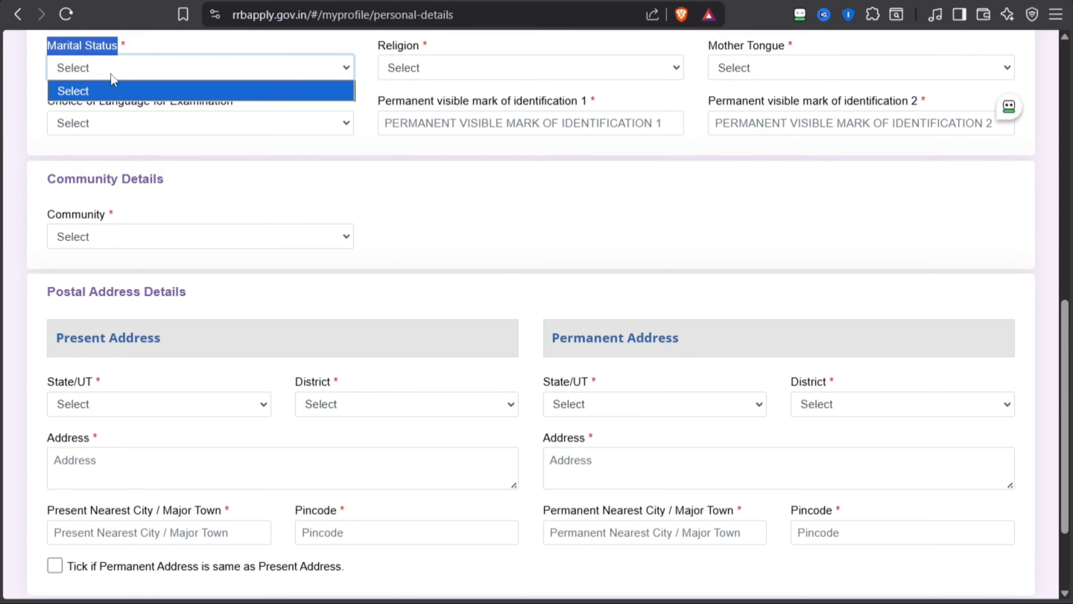
pyautogui.click(129, 76)
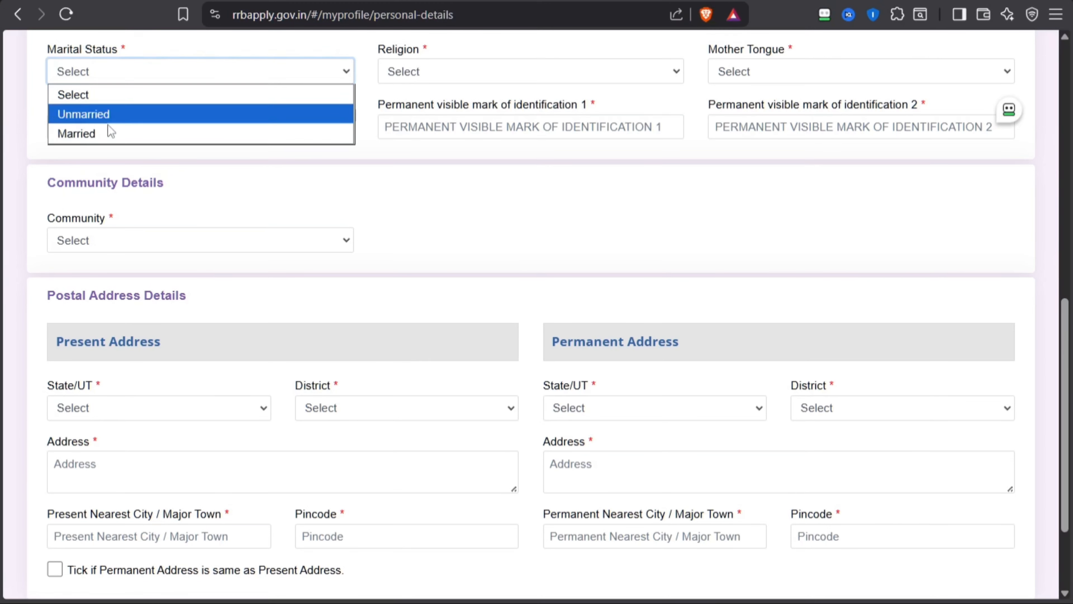
pyautogui.click(110, 111)
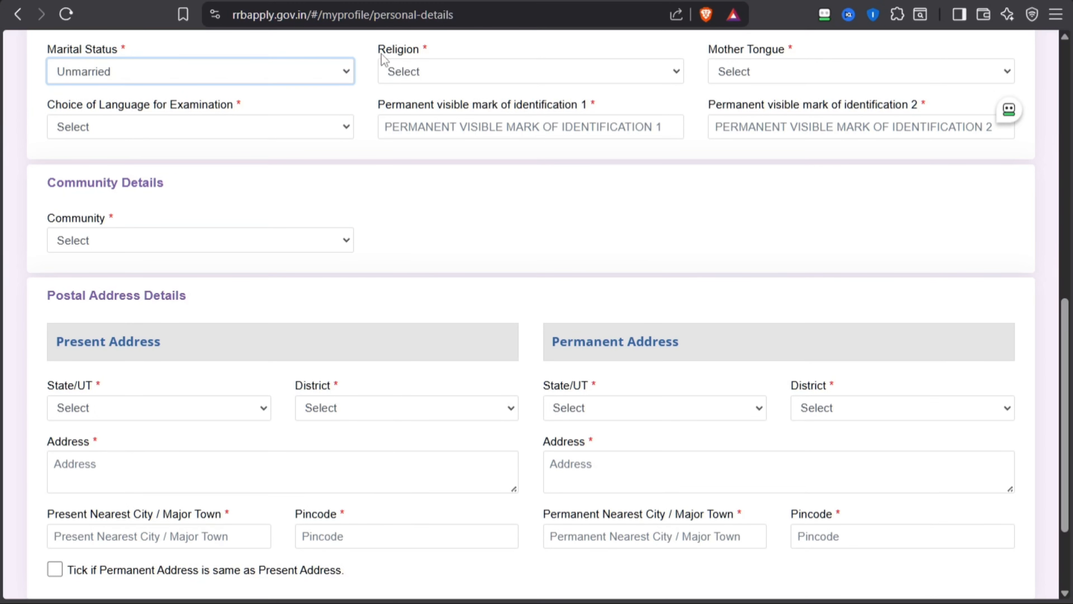
pyautogui.click(407, 76)
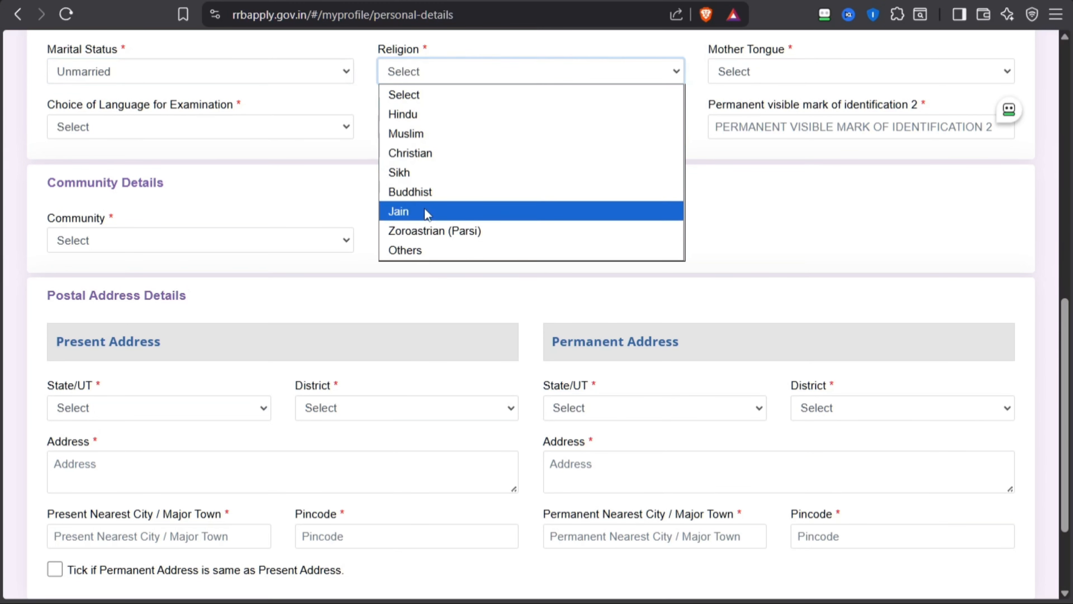
pyautogui.click(421, 123)
pyautogui.moveTo(711, 53); pyautogui.dragTo(753, 54)
pyautogui.click(749, 80)
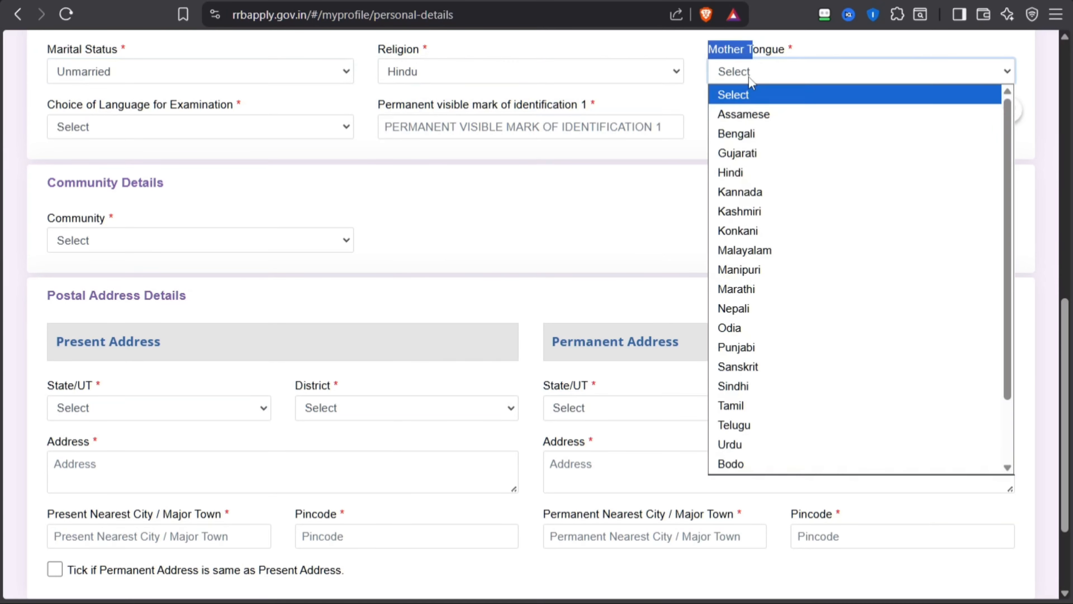
pyautogui.click(723, 173)
pyautogui.moveTo(63, 109); pyautogui.dragTo(87, 108)
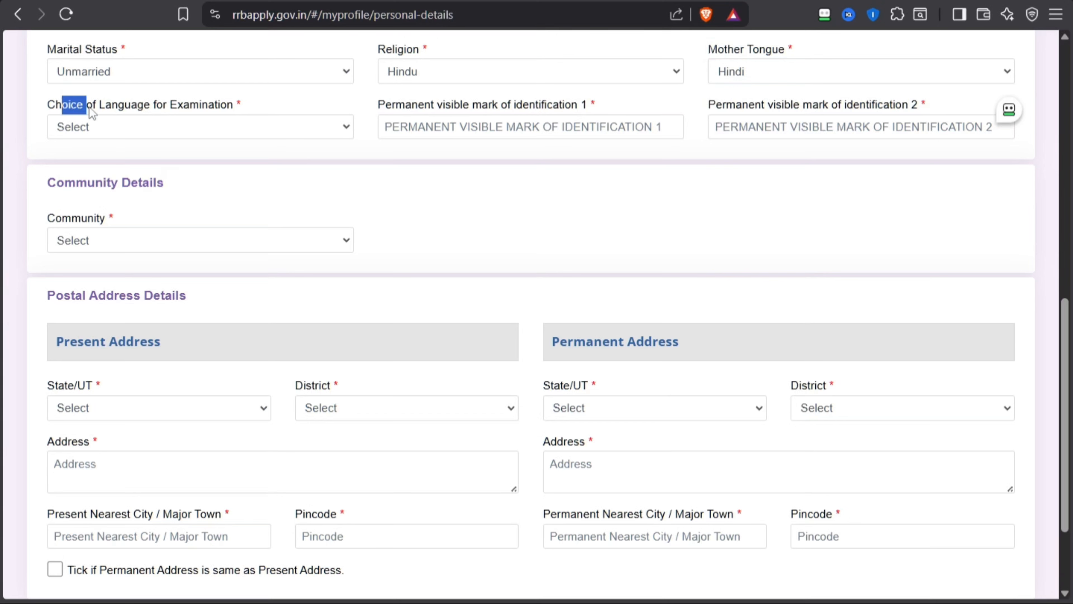
pyautogui.click(124, 123)
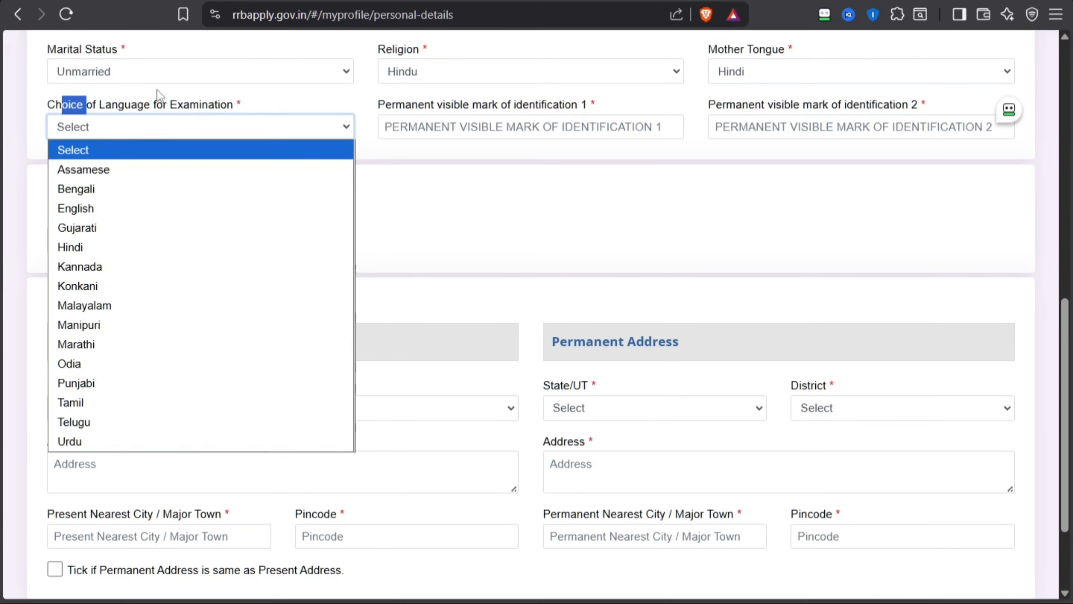
pyautogui.click(98, 247)
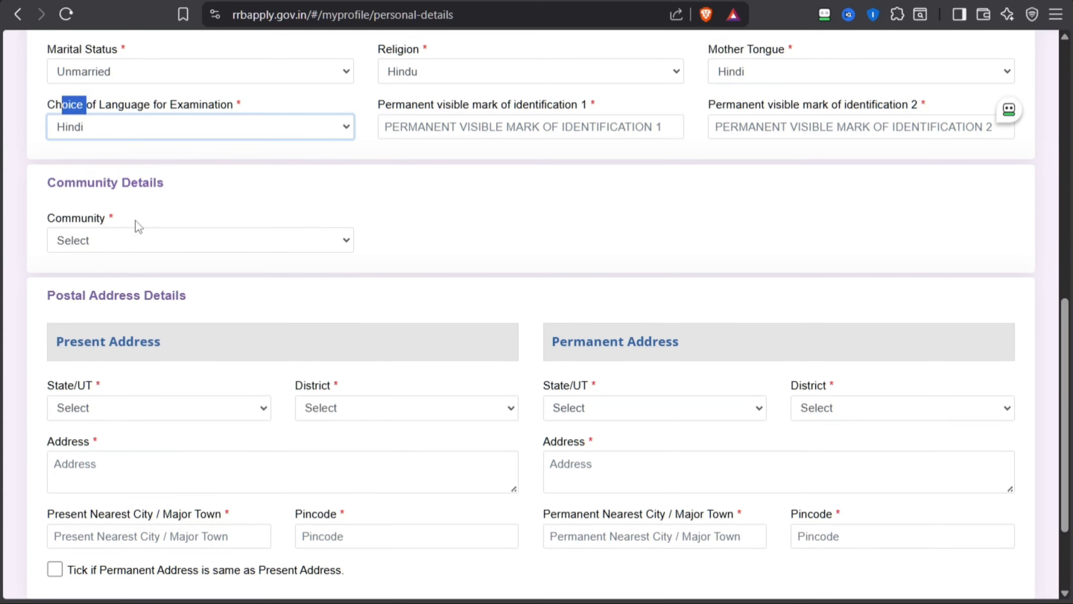
pyautogui.click(211, 201)
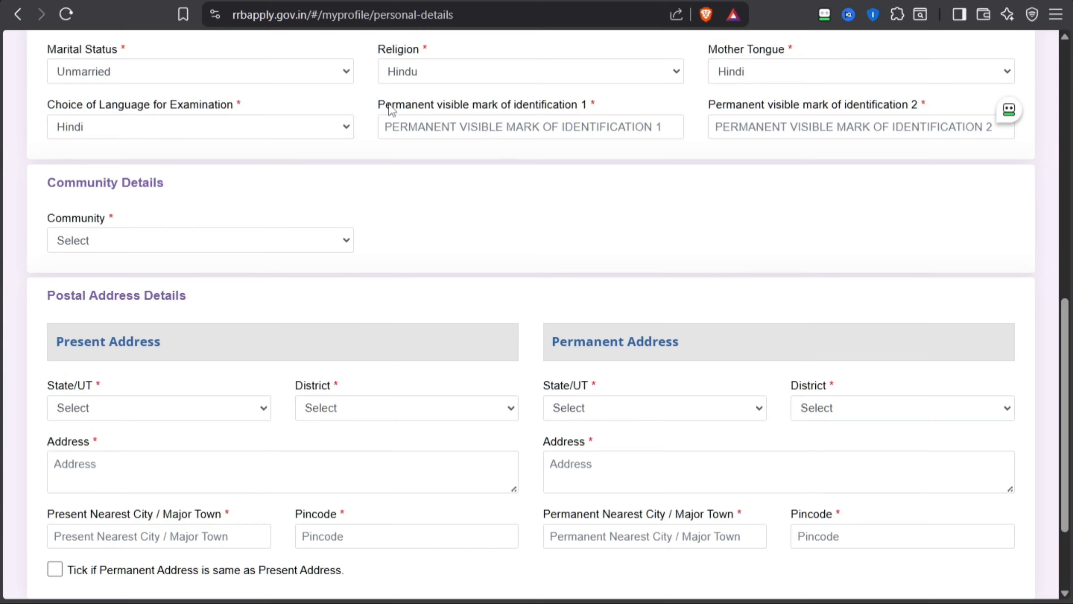
# - Enter identification marks 'A MOLE ON FACE' and 'A CUT MARK ON RIGHT HAND'
pyautogui.moveTo(391, 109); pyautogui.dragTo(539, 116)
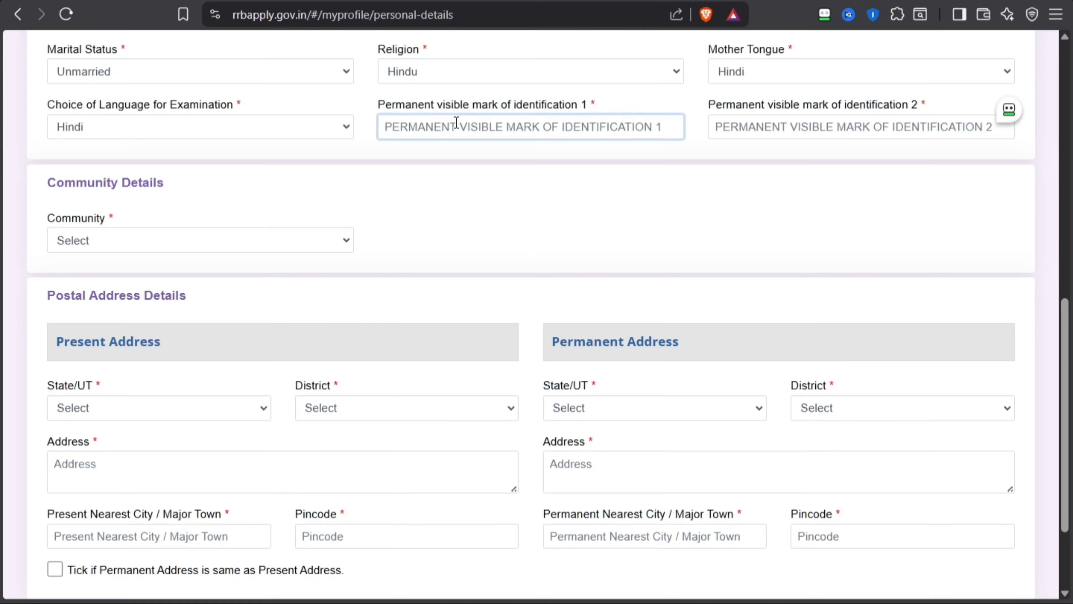
pyautogui.write('A MOLE ON')
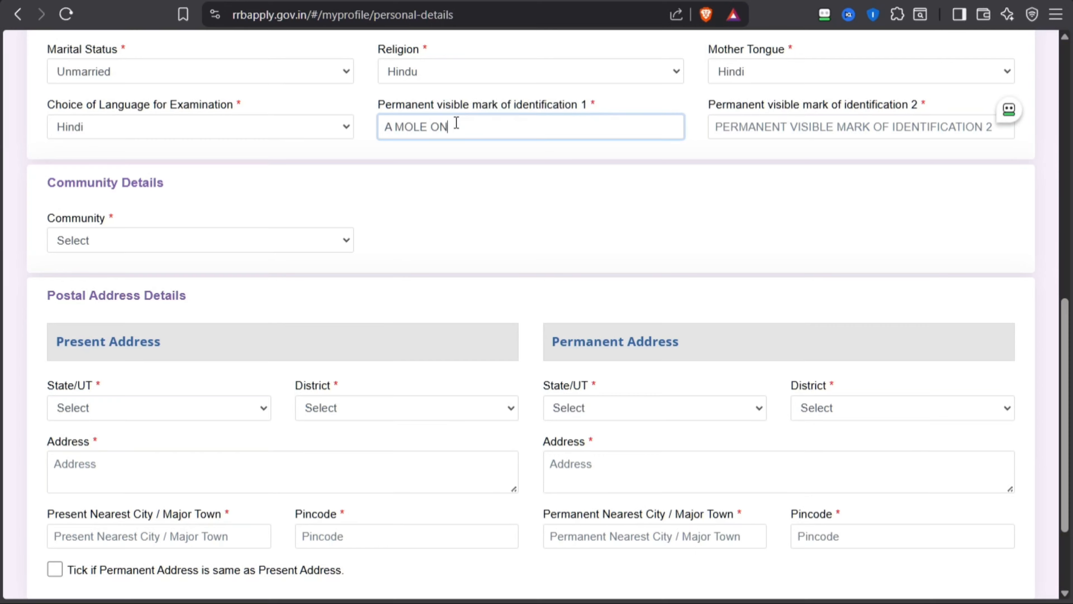
pyautogui.write(' FACE')
pyautogui.press('Tab')
pyautogui.write('A')
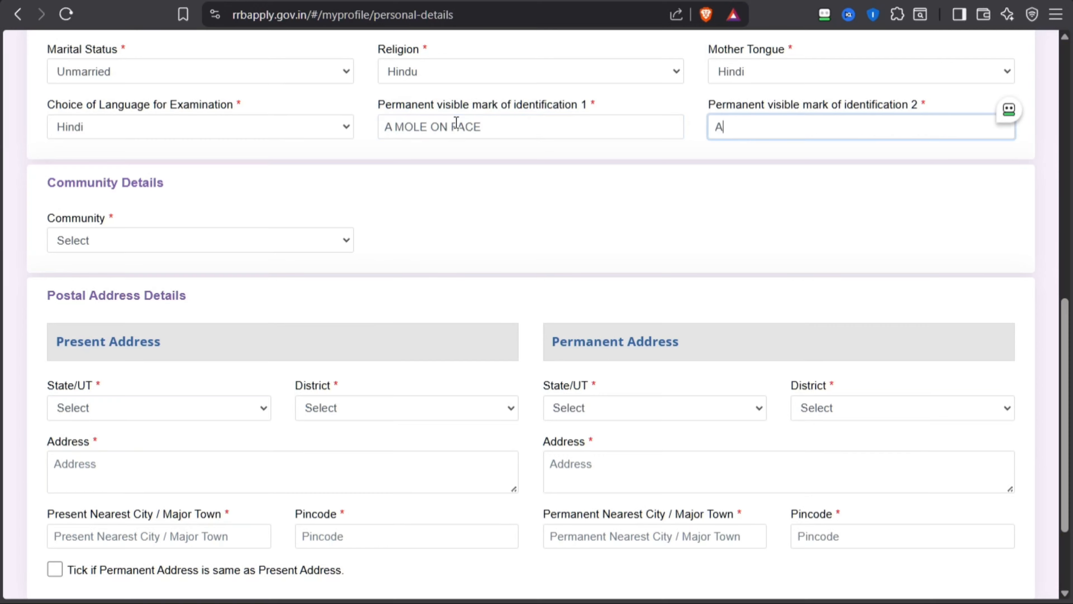
pyautogui.write(' CUT MARK ON RIGHT HAND')
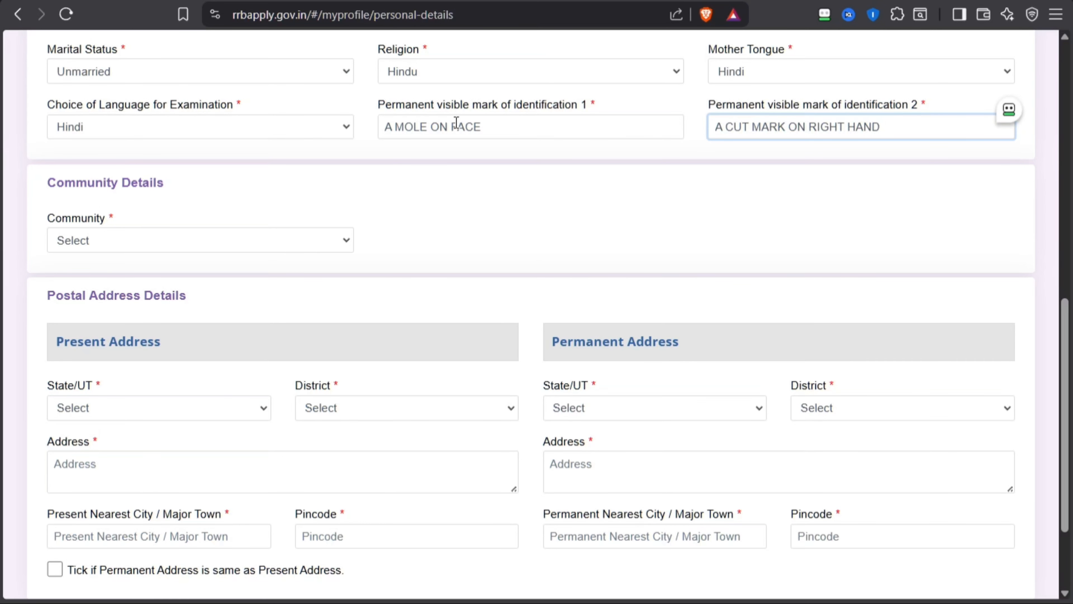
pyautogui.click(514, 202)
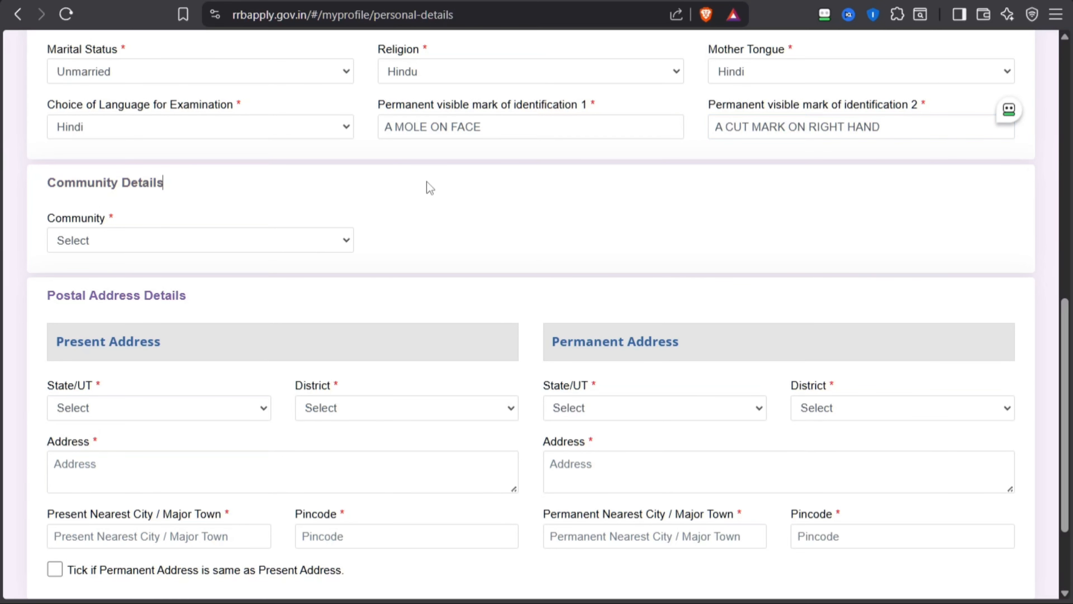
# - Change the community from UR to SC (Scheduled Caste) and agree to the reservation eligibility notice
pyautogui.scroll(-2, 266, 197)
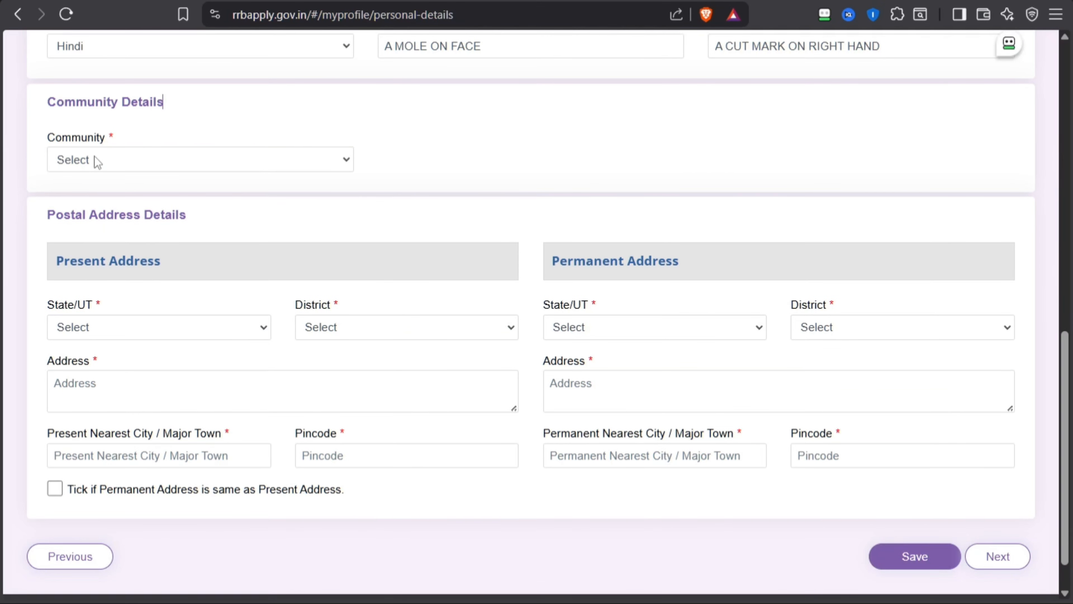
pyautogui.moveTo(57, 101); pyautogui.dragTo(125, 102)
pyautogui.click(111, 159)
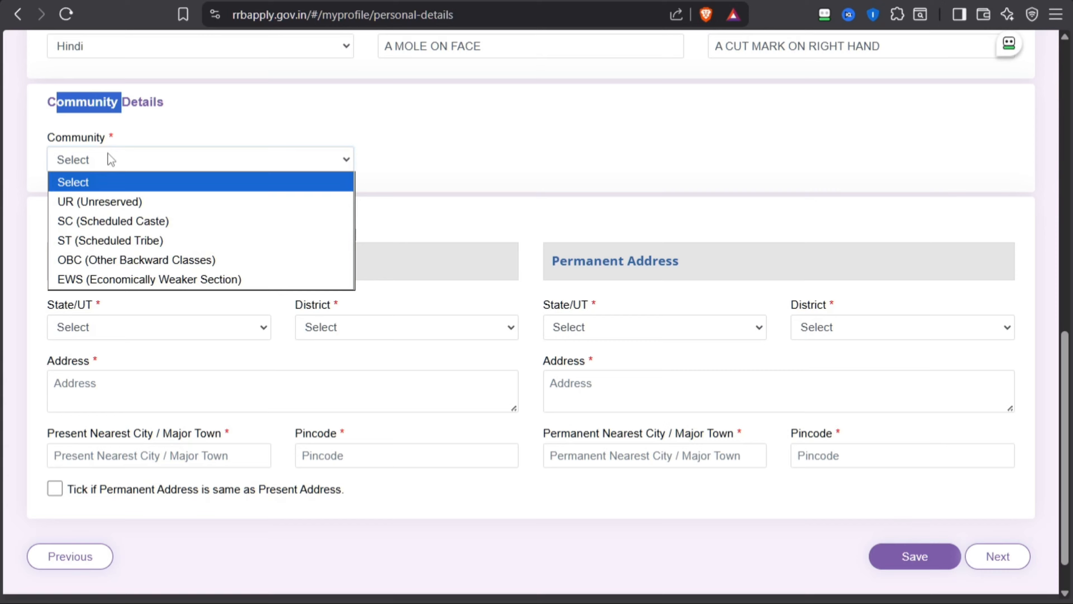
pyautogui.click(91, 206)
pyautogui.click(125, 196)
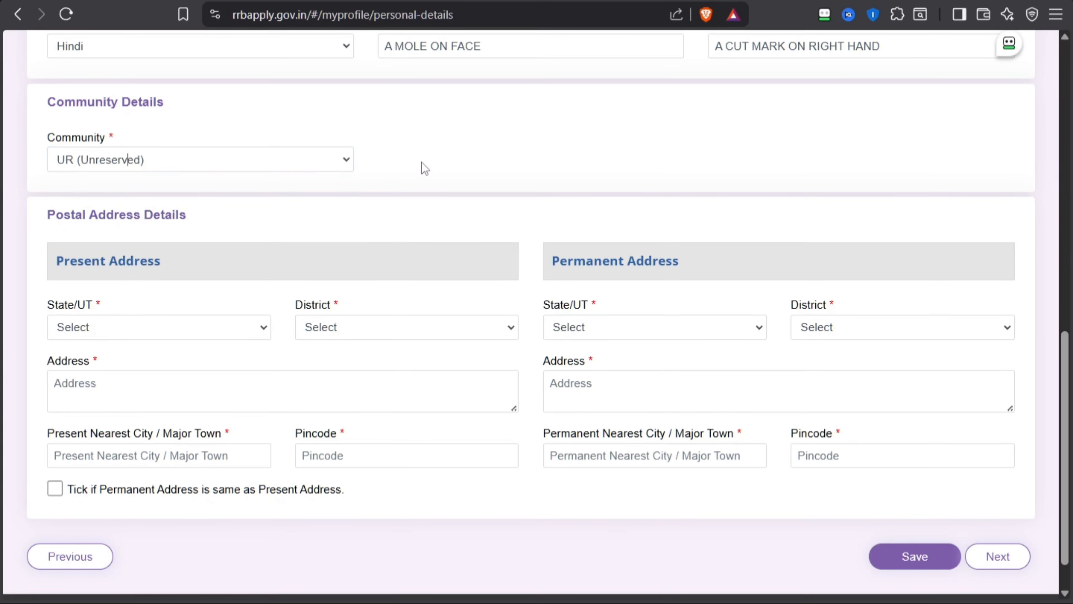
pyautogui.click(193, 161)
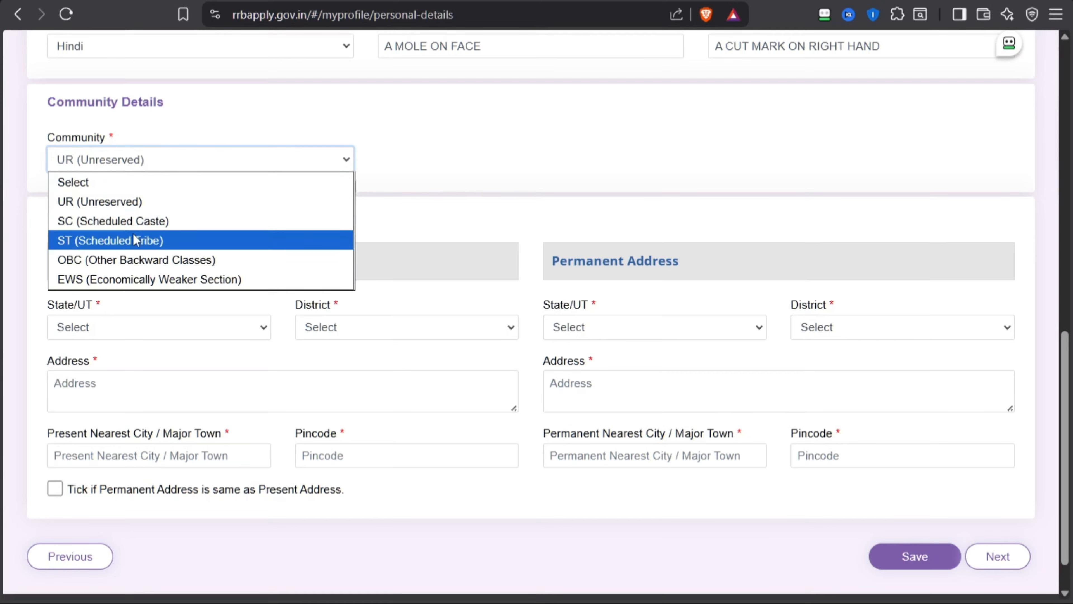
pyautogui.click(132, 223)
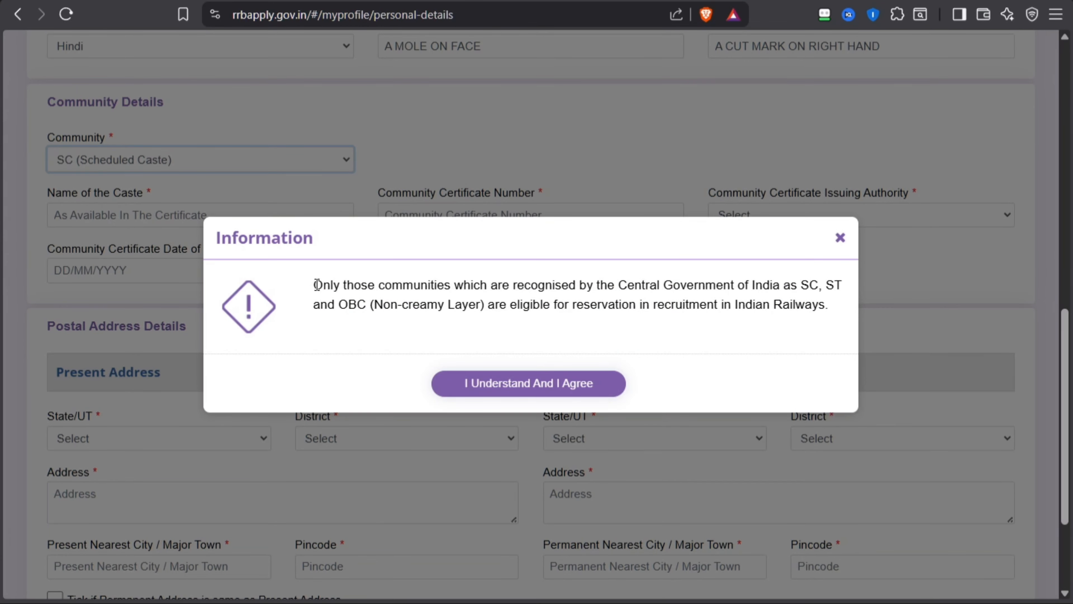
pyautogui.moveTo(616, 285); pyautogui.dragTo(531, 363)
pyautogui.click(500, 383)
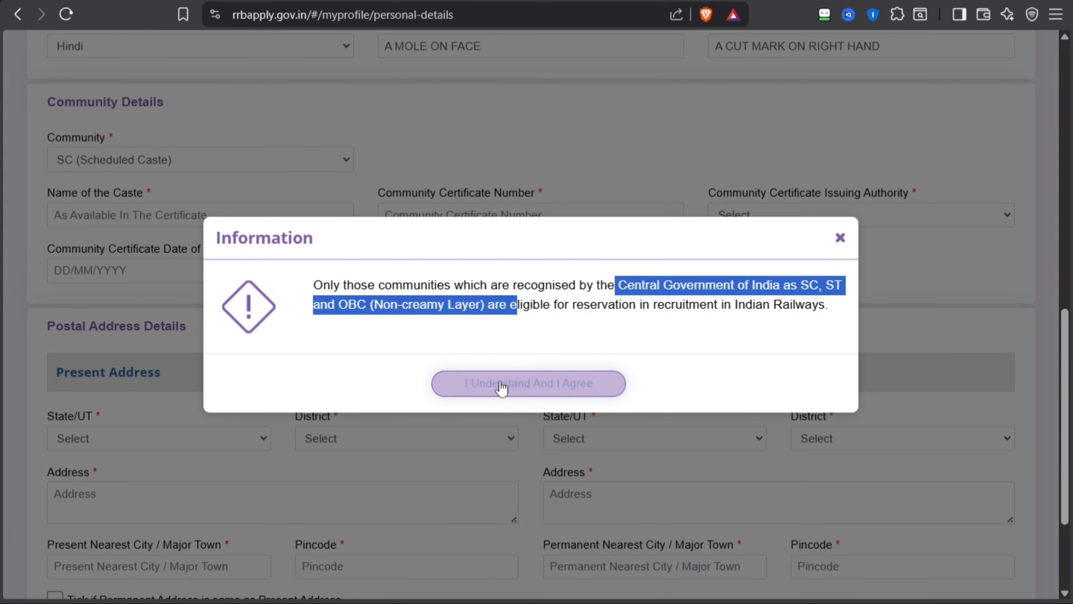
# - Set the certificate issuing authority to the Tehsildar-level revenue officer and issuing state to UTTAR PRADESH
pyautogui.click(76, 215)
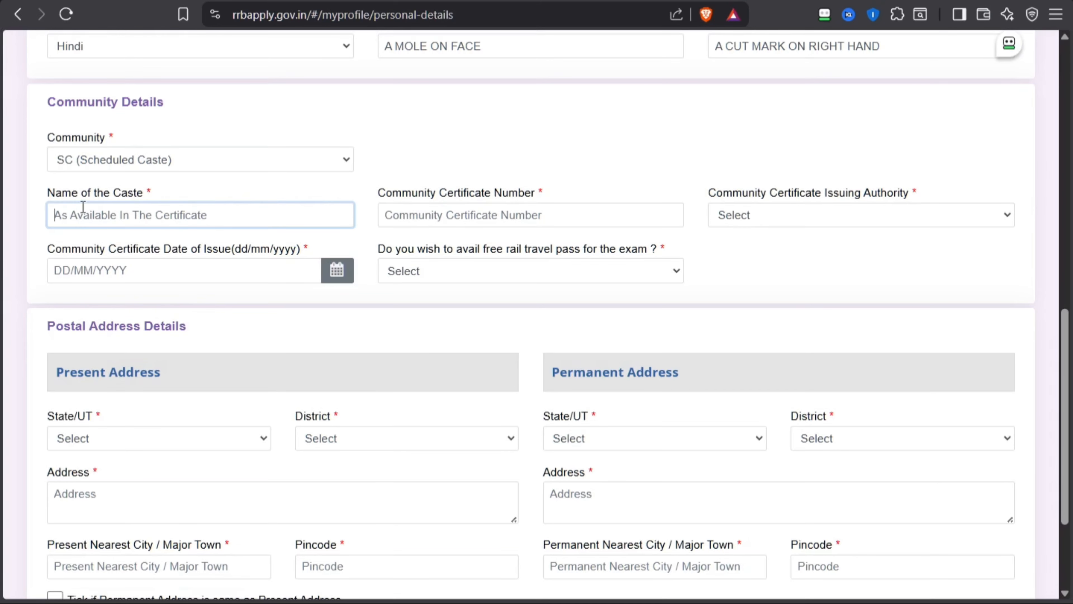
pyautogui.click(446, 216)
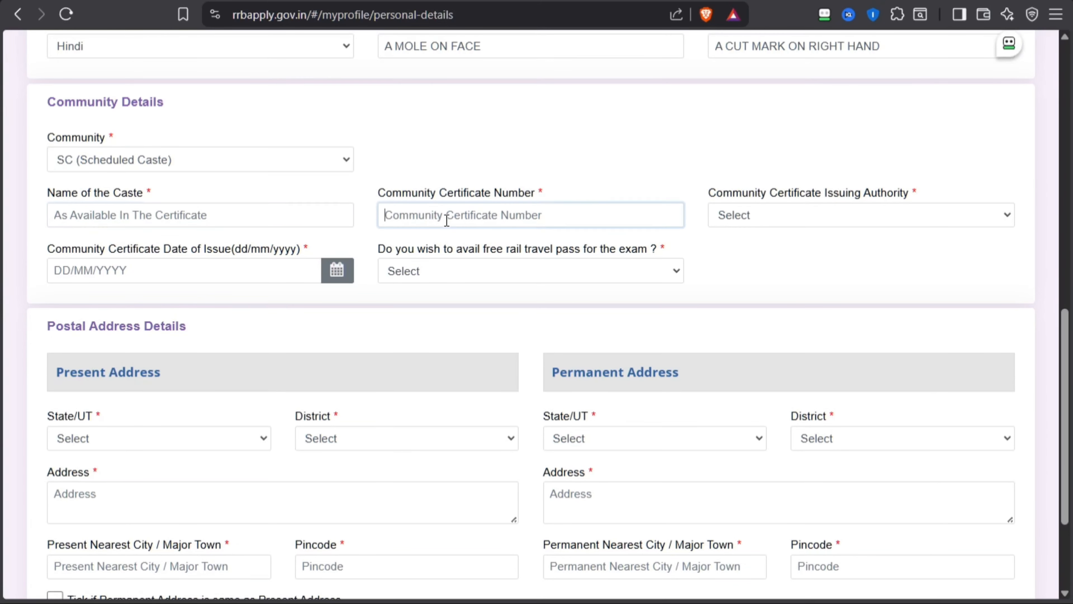
pyautogui.click(809, 223)
pyautogui.scroll(-1, 773, 321)
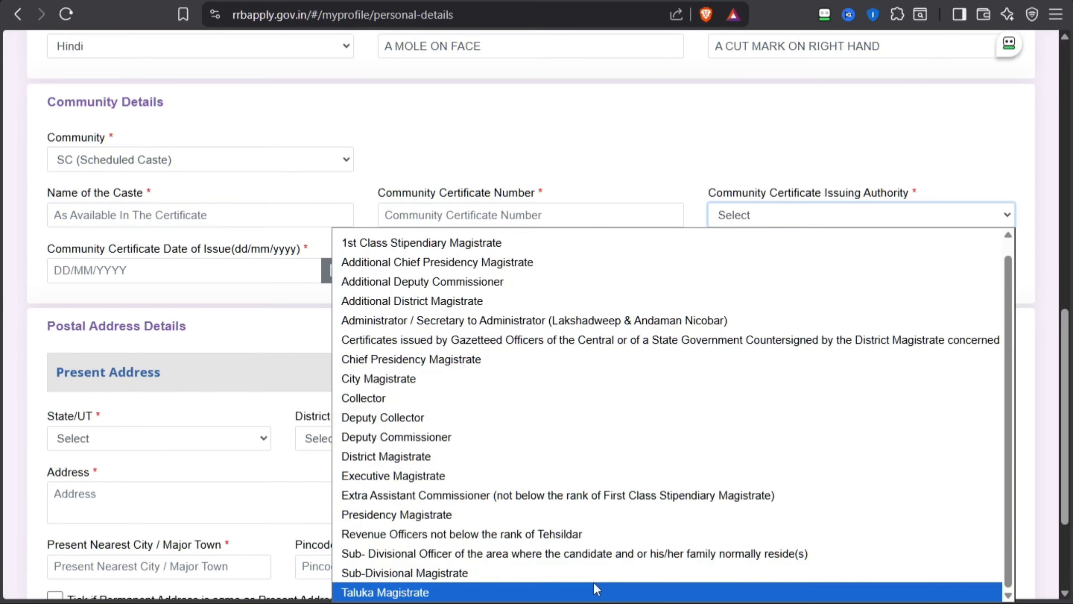
pyautogui.click(582, 535)
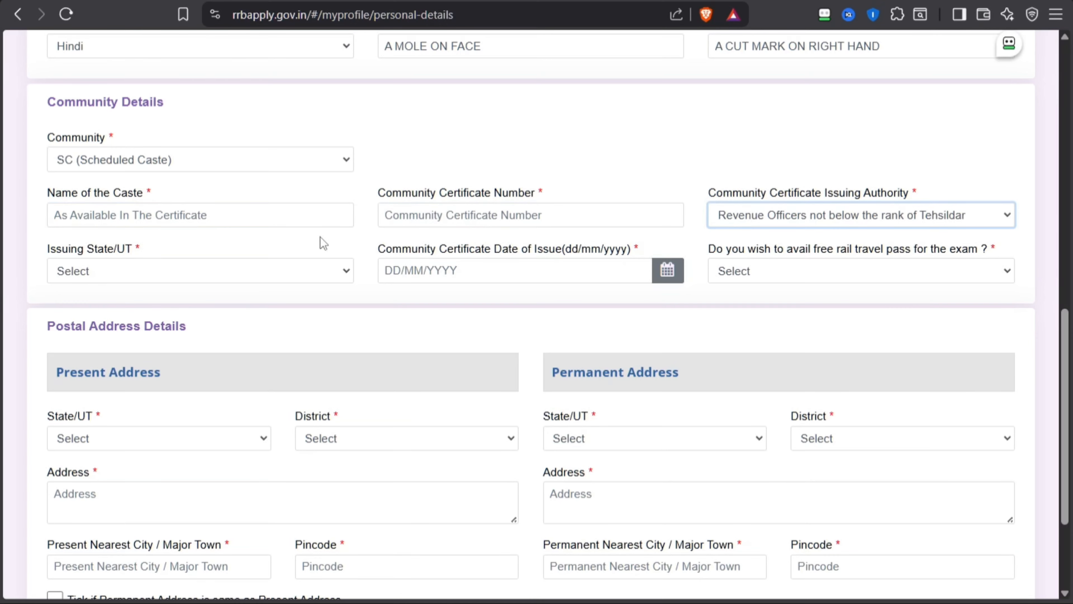
pyautogui.click(261, 273)
pyautogui.scroll(-5, 166, 545)
pyautogui.click(165, 554)
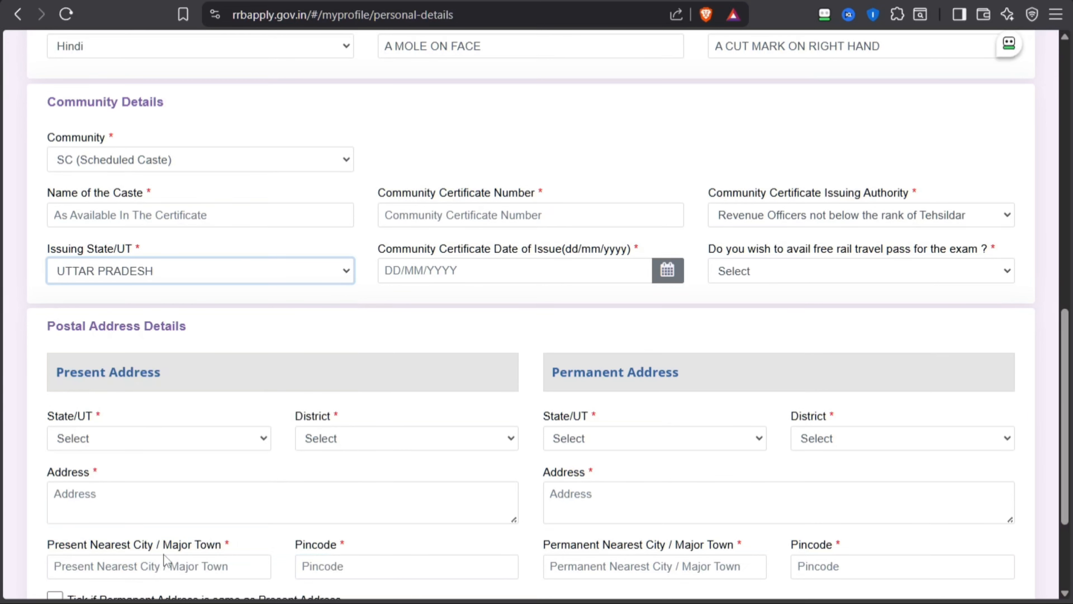
pyautogui.click(248, 322)
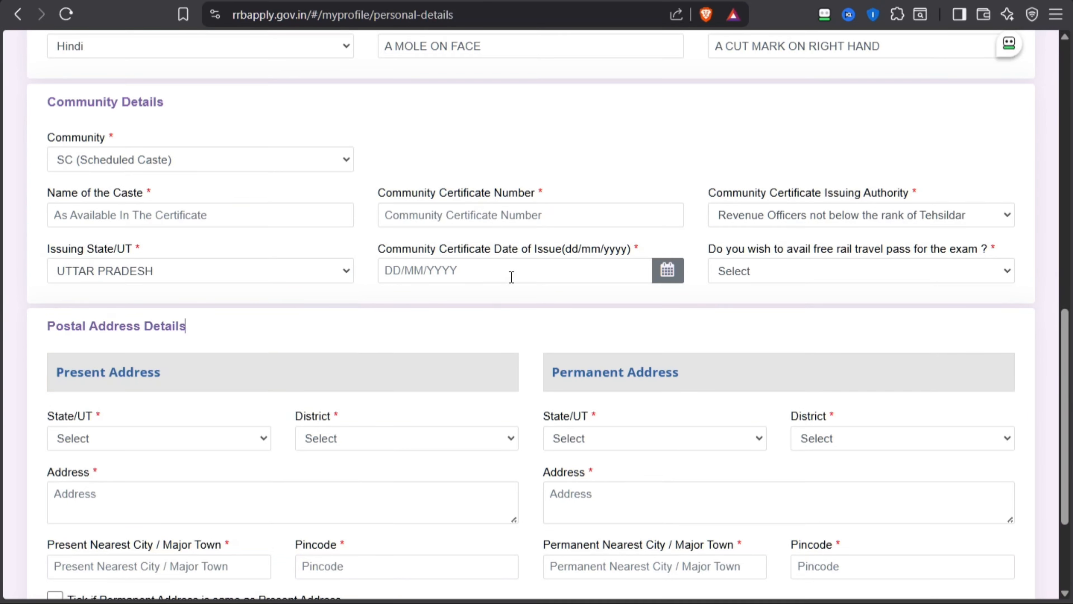
# - Set the certificate issue date to 4 December 2025
pyautogui.moveTo(396, 249); pyautogui.dragTo(431, 253)
pyautogui.click(448, 270)
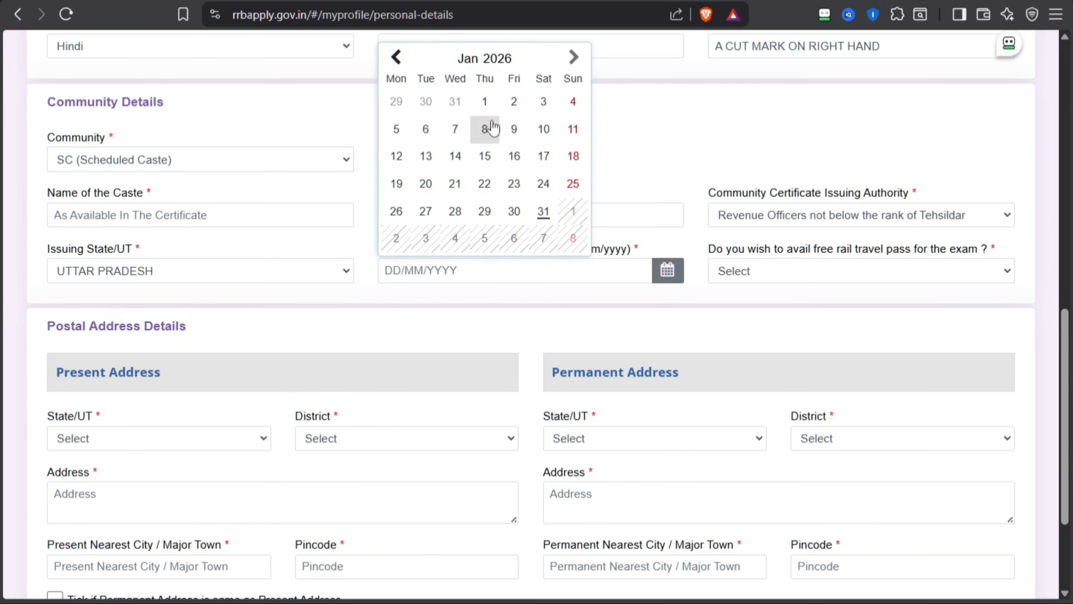
pyautogui.click(396, 58)
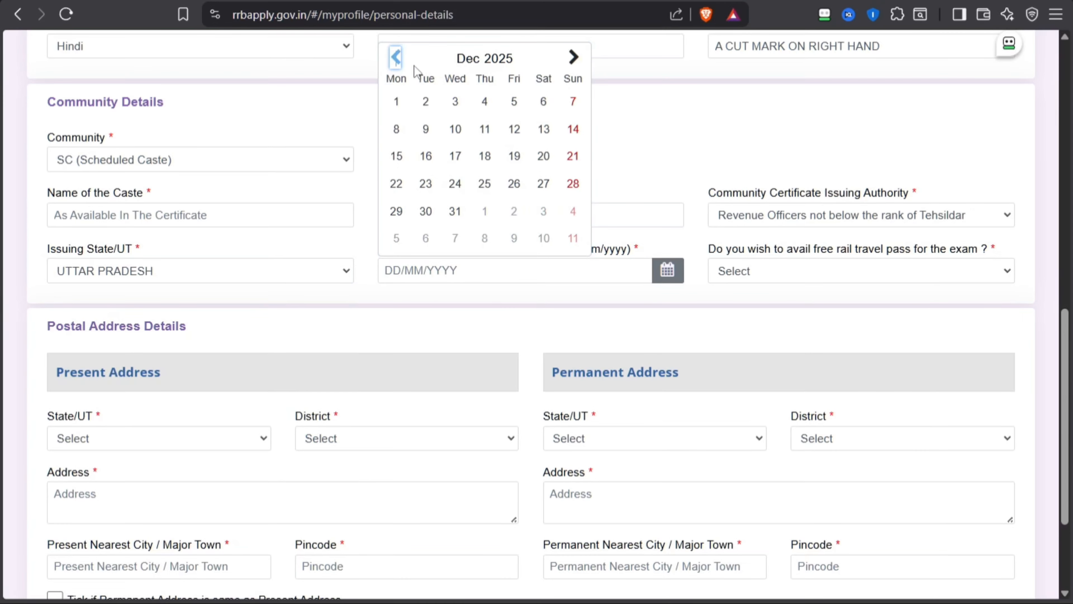
pyautogui.click(484, 103)
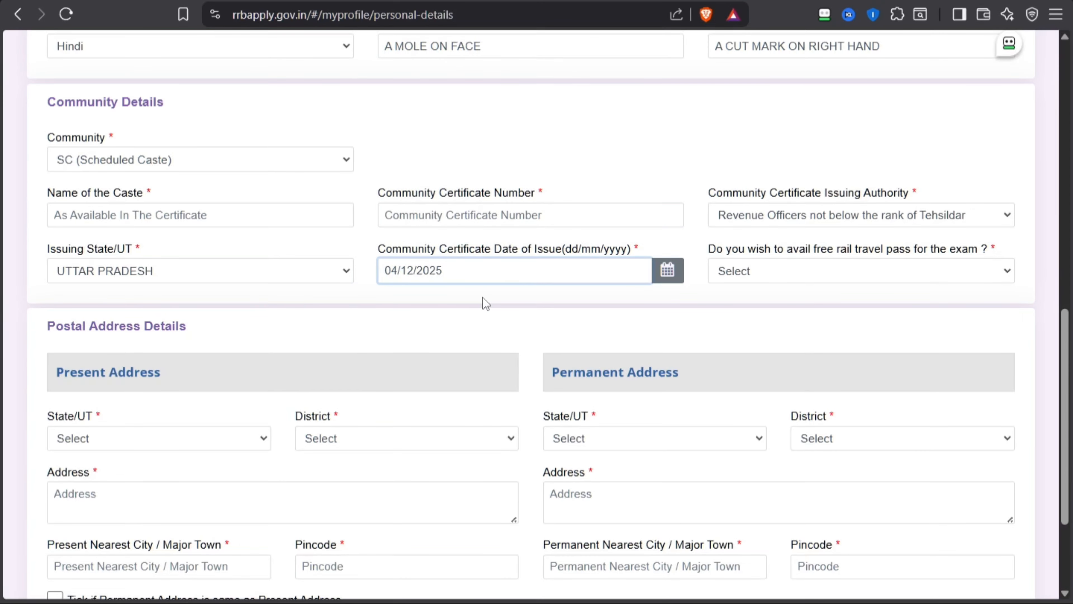
# - Answer Yes to the free rail travel pass and review the nearest station and certificate upload fields
pyautogui.moveTo(733, 256); pyautogui.dragTo(840, 254)
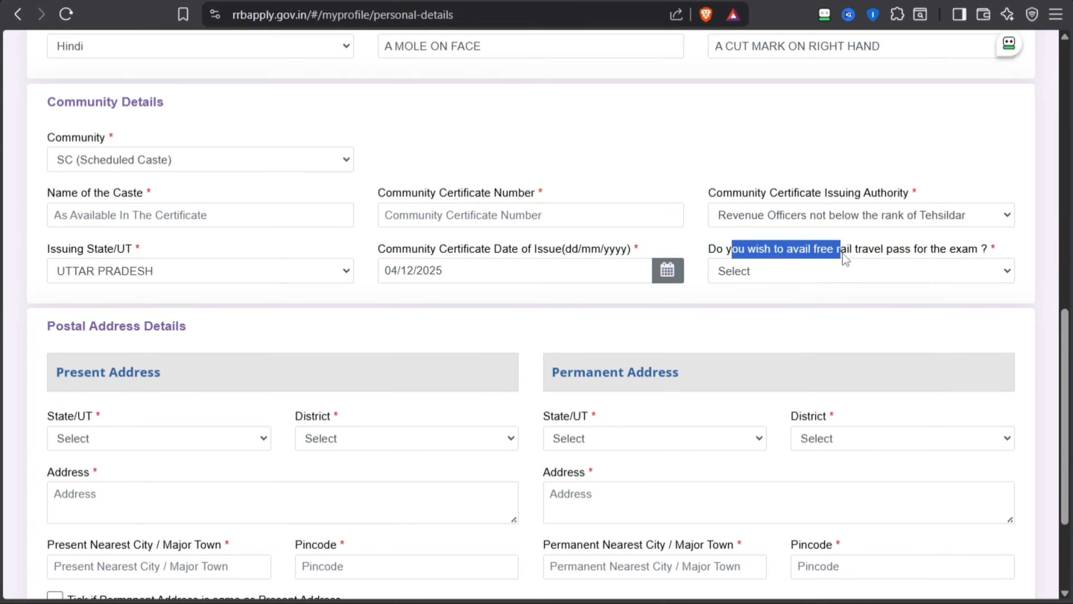
pyautogui.click(836, 267)
pyautogui.click(789, 304)
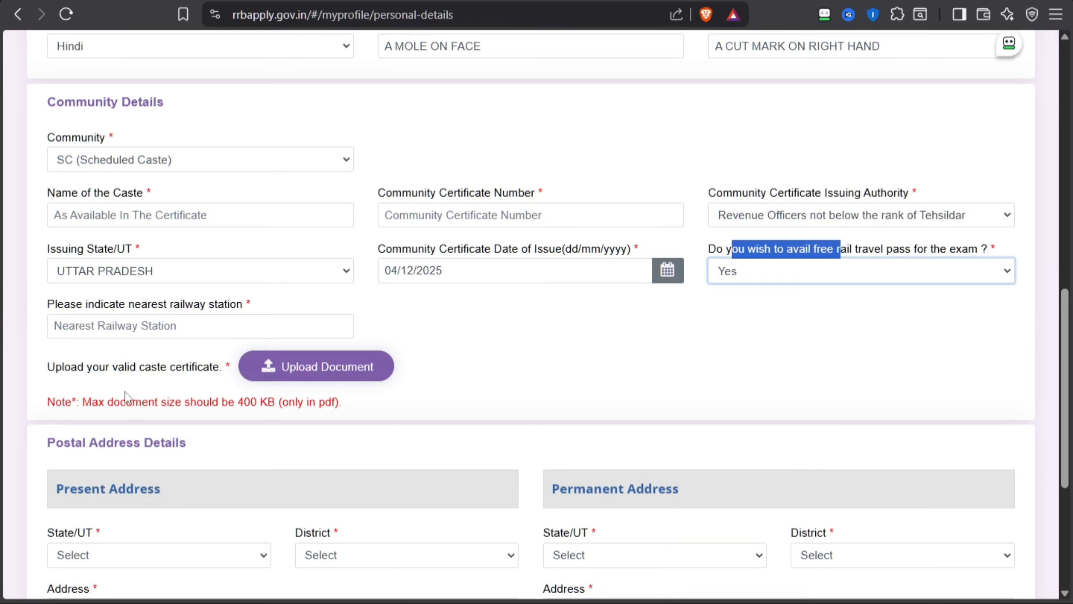
pyautogui.click(101, 347)
pyautogui.click(131, 306)
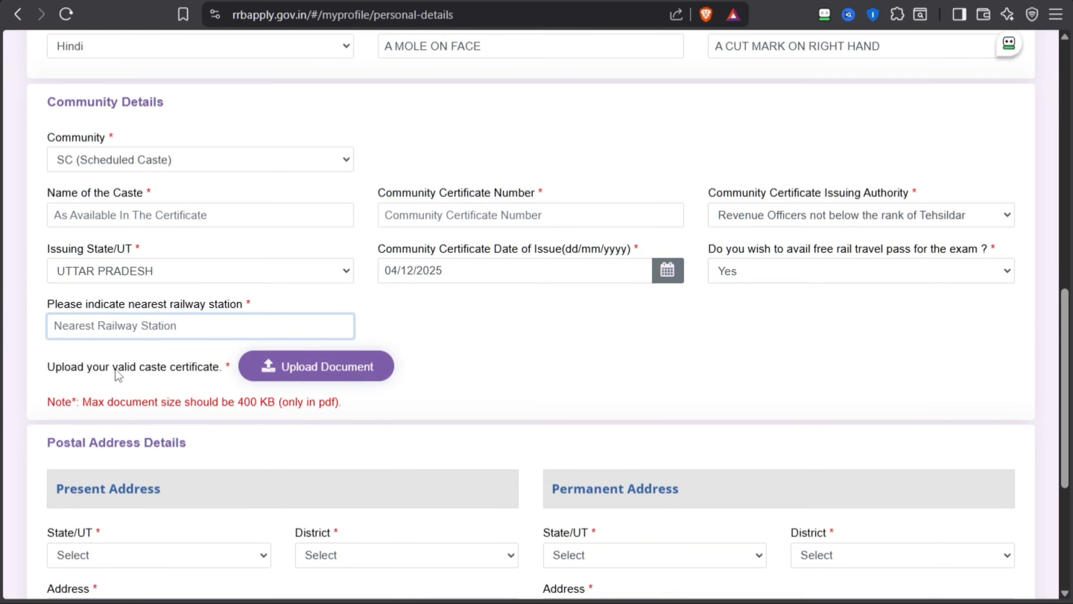
pyautogui.moveTo(107, 368); pyautogui.dragTo(292, 406)
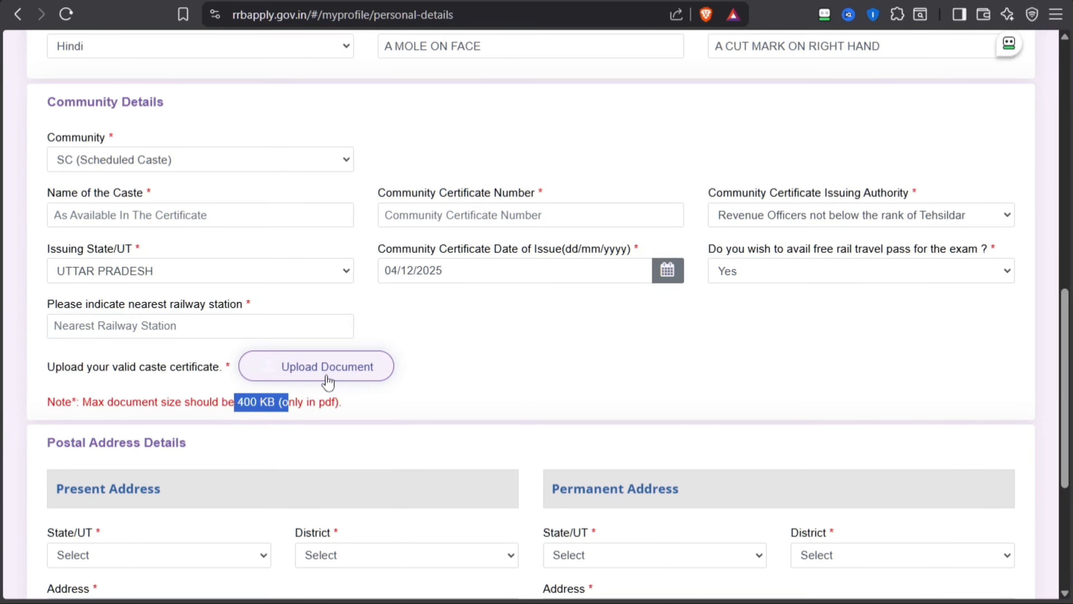
pyautogui.scroll(-1, 211, 296)
pyautogui.click(127, 133)
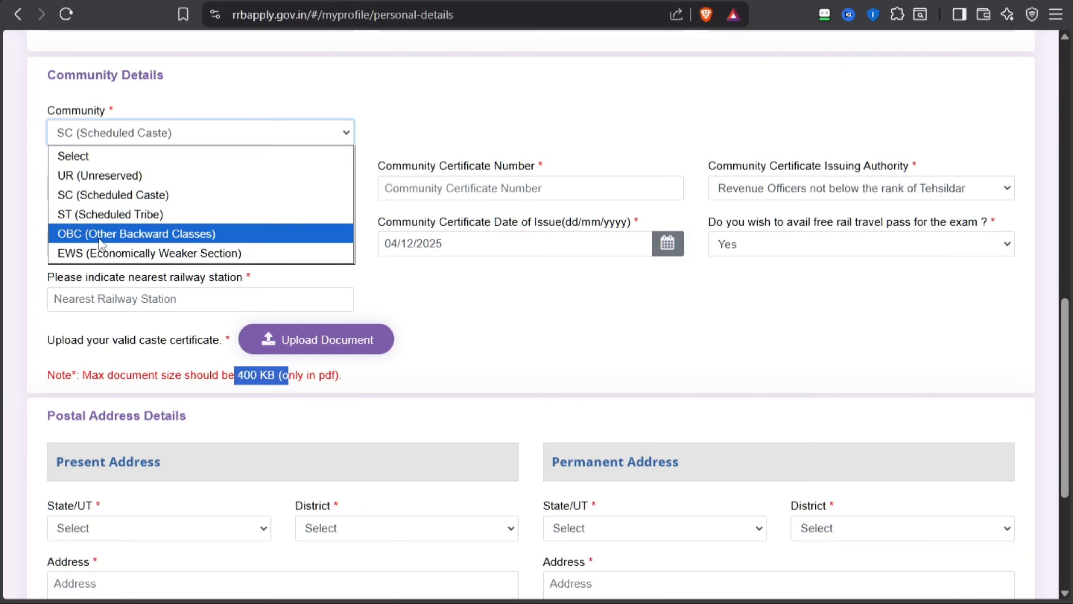
# - Change the community to OBC, accept the notice, and choose OBC (Non Creamy layer)
pyautogui.click(99, 233)
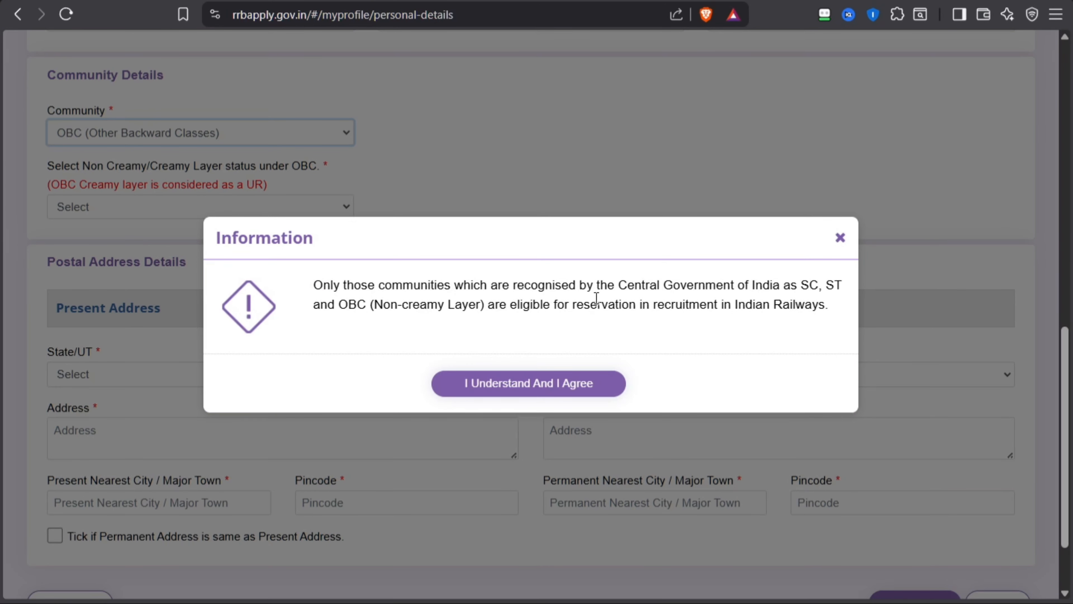
pyautogui.click(509, 385)
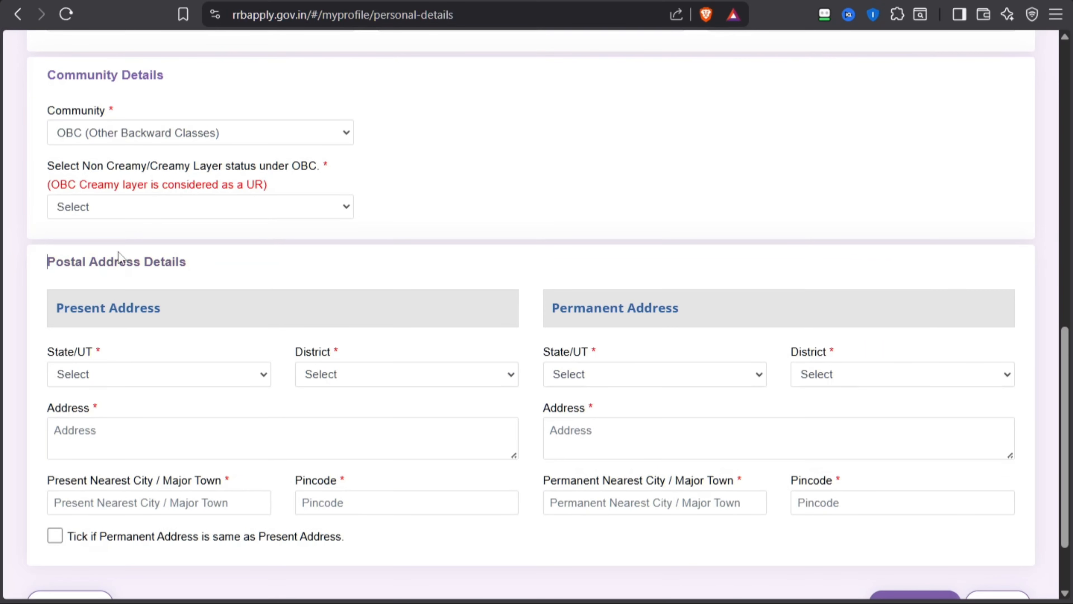
pyautogui.click(97, 213)
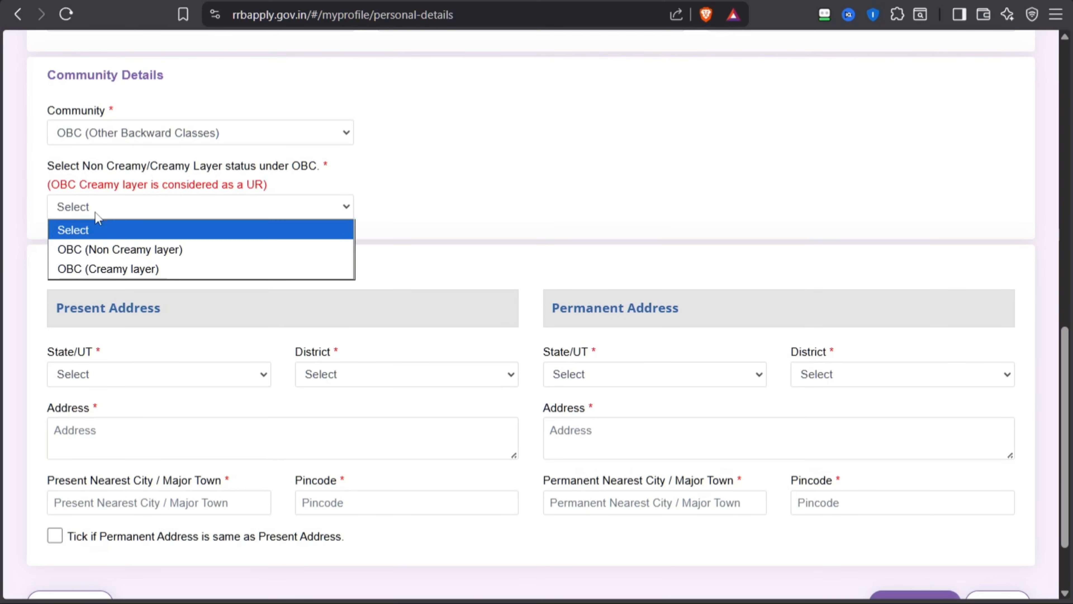
pyautogui.click(114, 250)
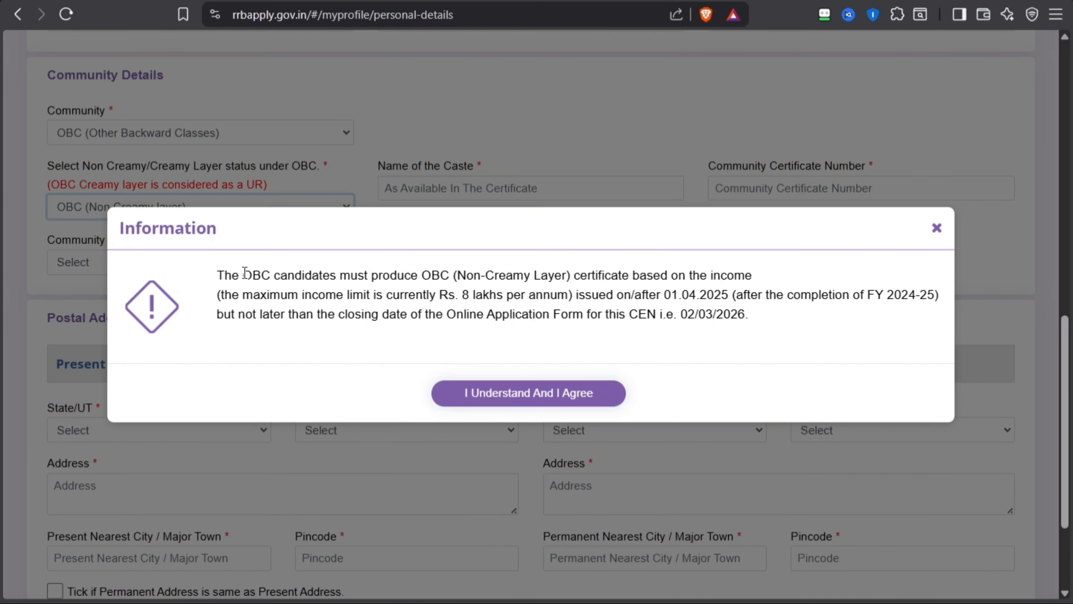
# - Review the OBC notice (Rs. 8 lakhs limit, 01.04.2025 issue date, 02/03/2026 closing) and accept it
pyautogui.moveTo(224, 274); pyautogui.dragTo(281, 276)
pyautogui.moveTo(464, 276); pyautogui.dragTo(648, 298)
pyautogui.click(533, 317)
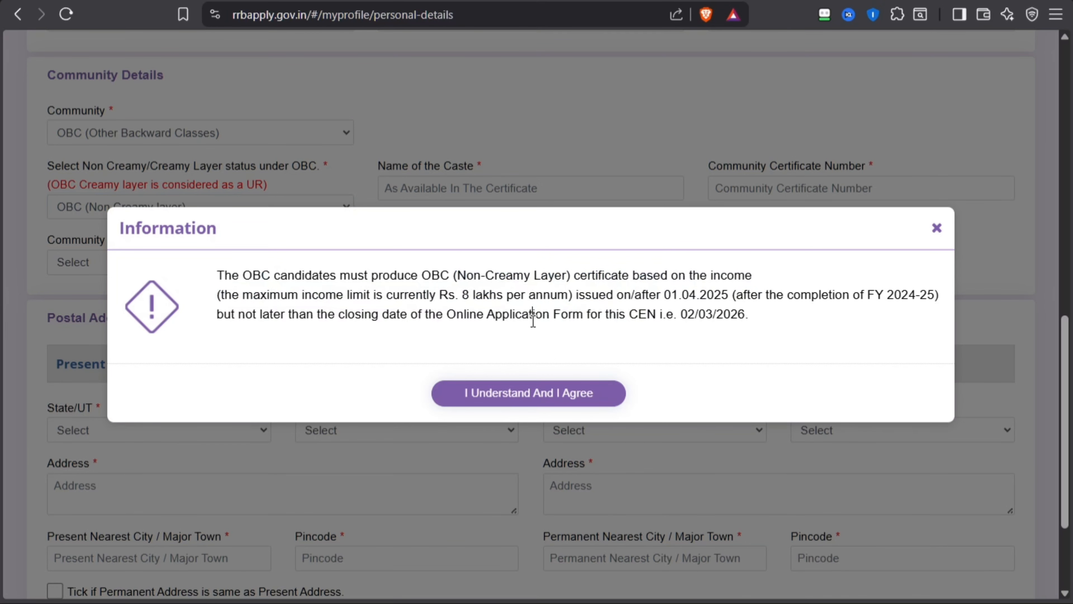
pyautogui.moveTo(426, 295); pyautogui.dragTo(514, 295)
pyautogui.click(716, 314)
pyautogui.moveTo(650, 294); pyautogui.dragTo(725, 294)
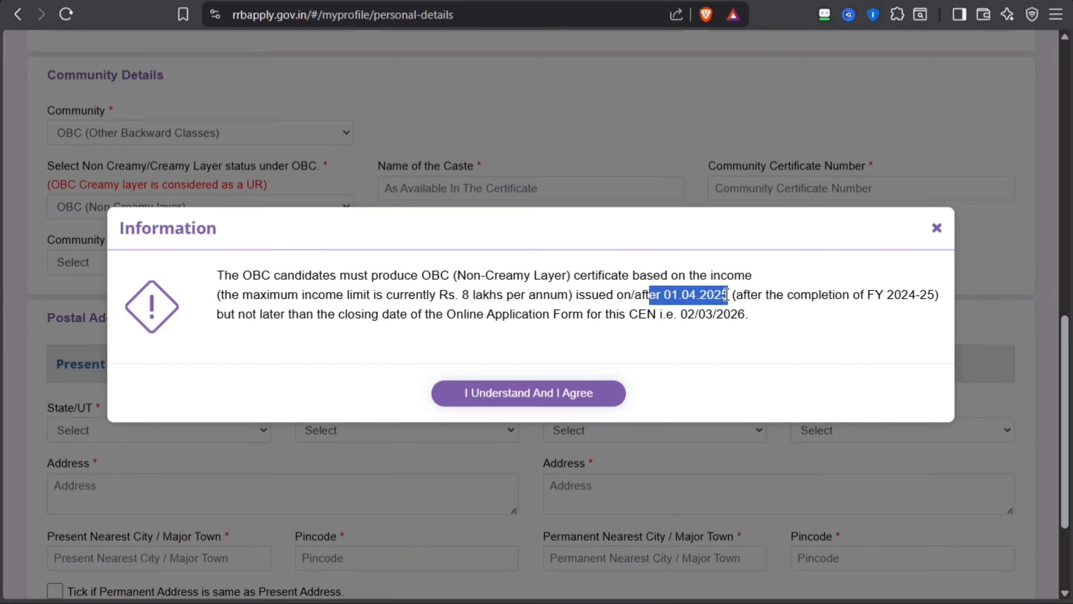
pyautogui.click(756, 318)
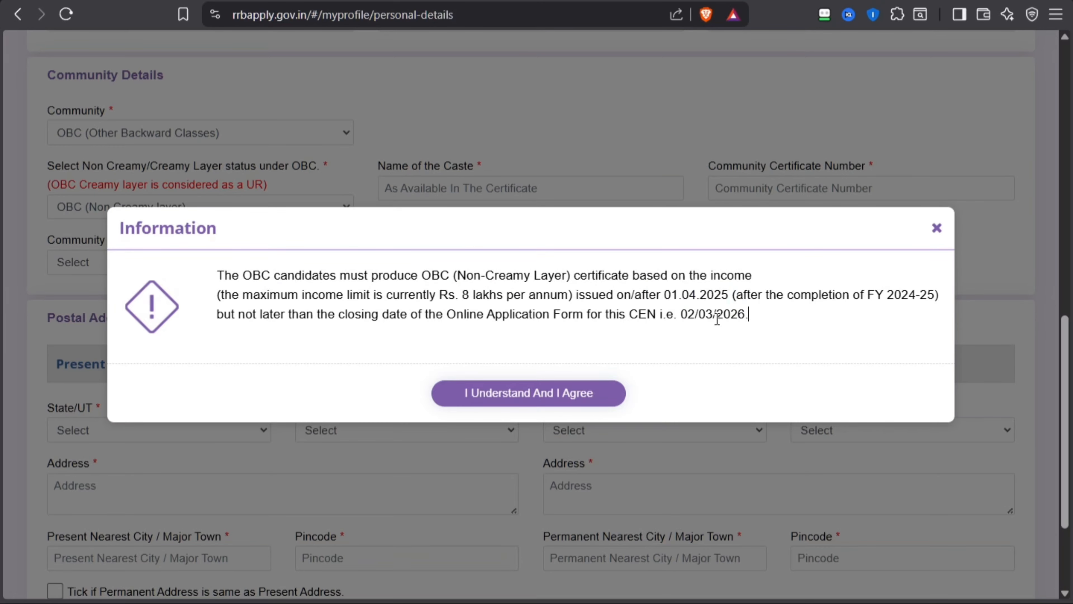
pyautogui.moveTo(675, 315); pyautogui.dragTo(762, 322)
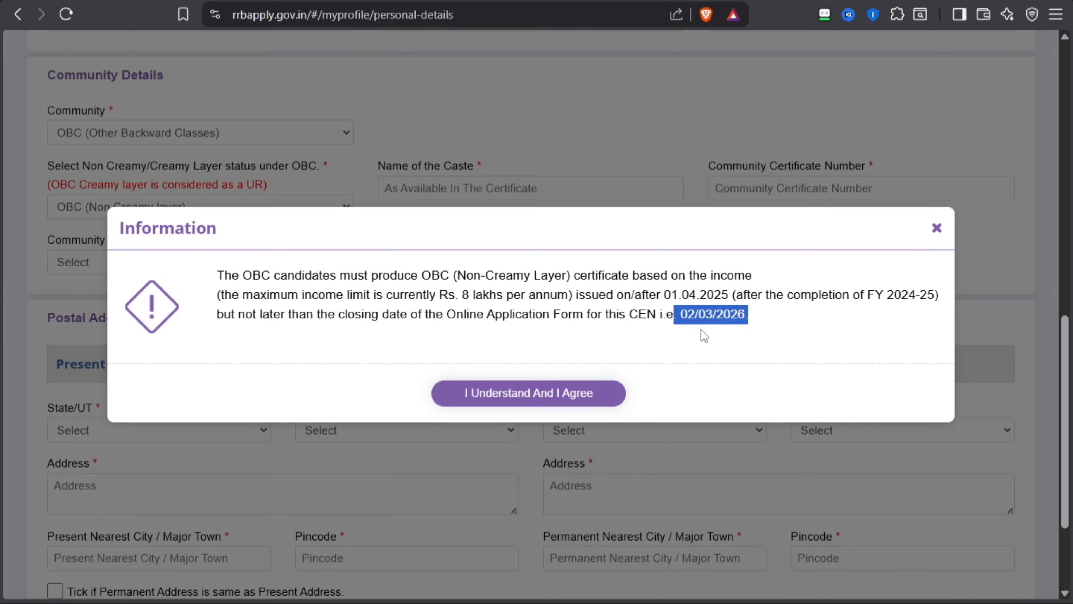
pyautogui.moveTo(657, 294); pyautogui.dragTo(736, 295)
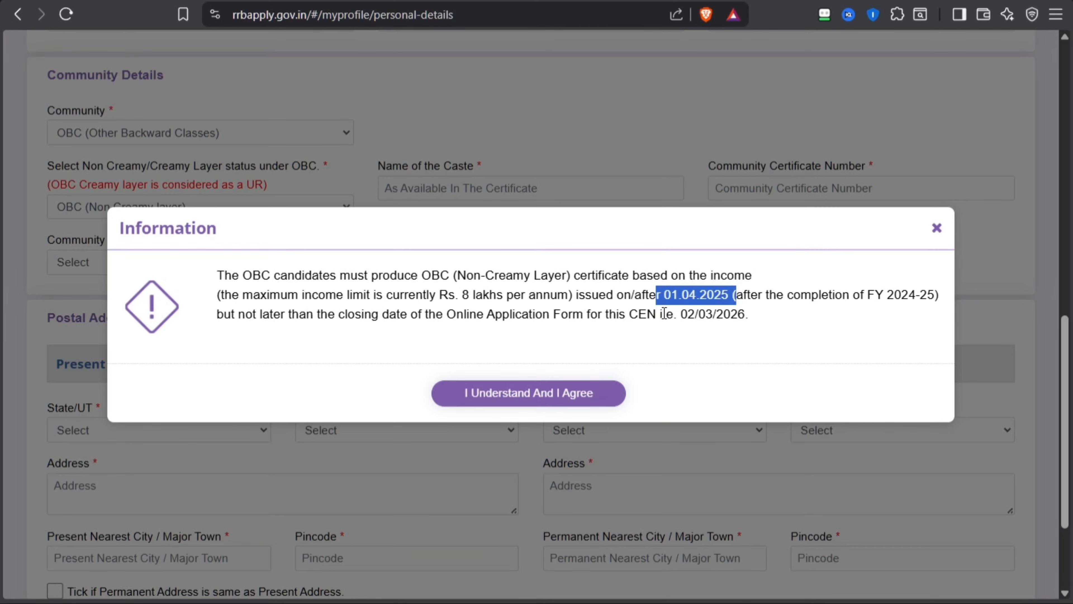
pyautogui.click(668, 317)
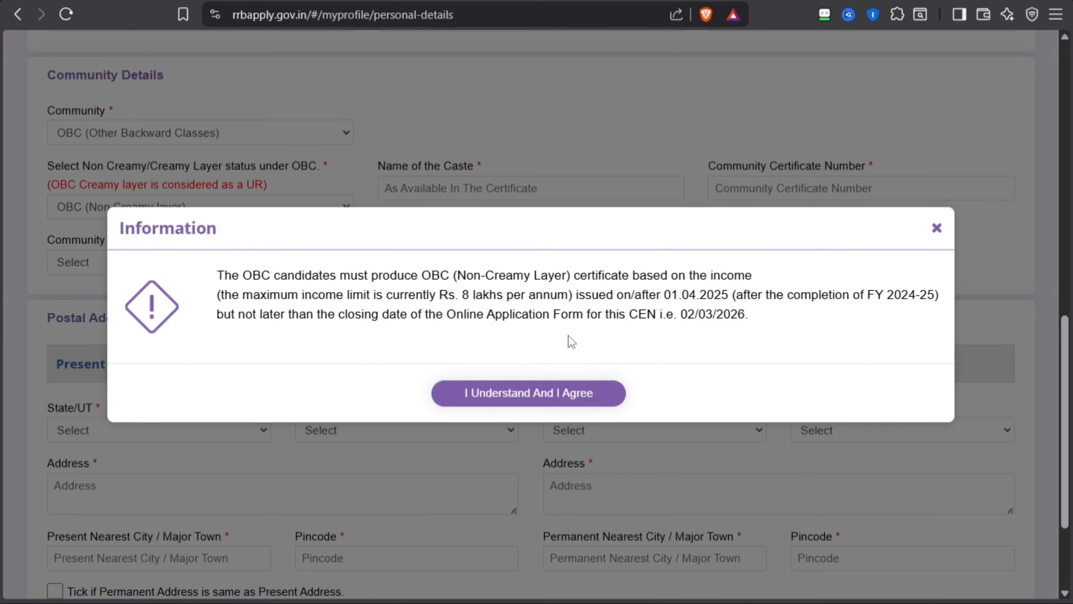
pyautogui.click(484, 398)
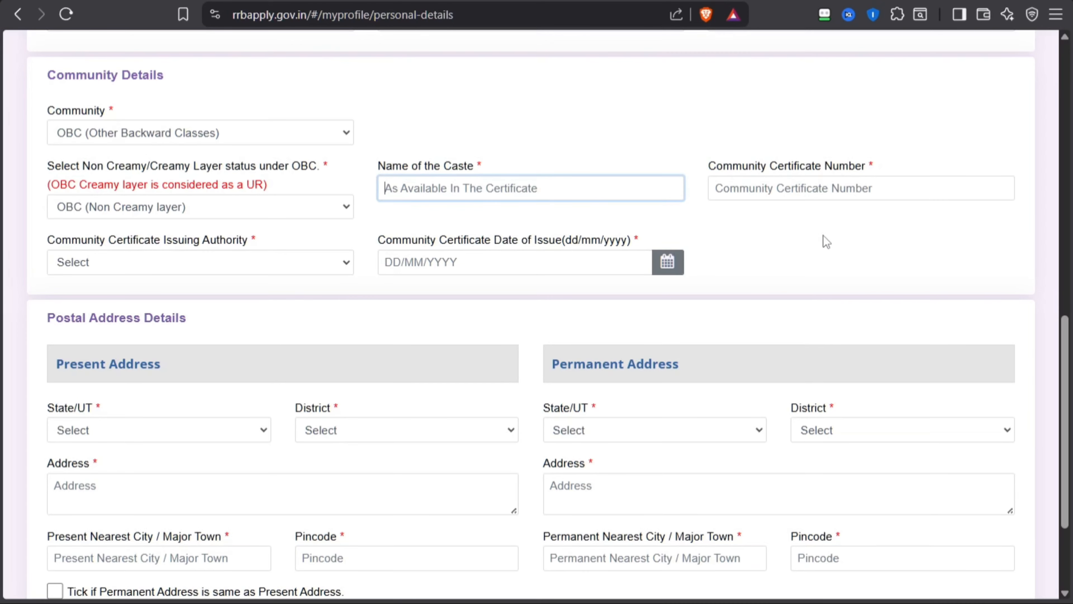
# - Set the certificate issuing authority to the Tehsildar-level revenue officer and the issuing state to UTTAR PRADESH
pyautogui.click(833, 192)
pyautogui.click(335, 263)
pyautogui.scroll(-2, 258, 450)
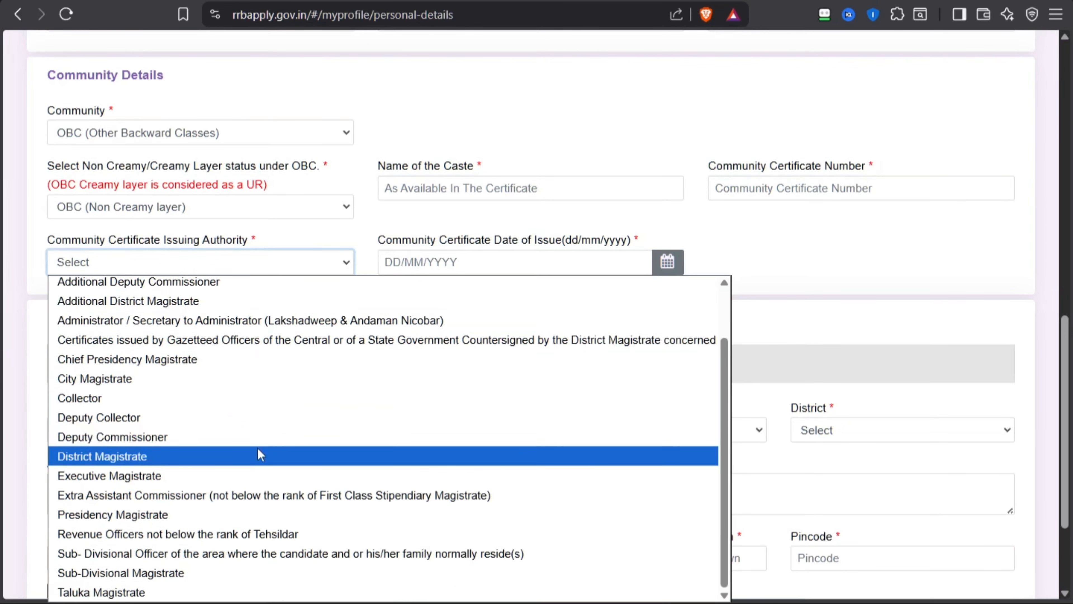
pyautogui.click(227, 535)
pyautogui.click(441, 261)
pyautogui.scroll(-5, 469, 423)
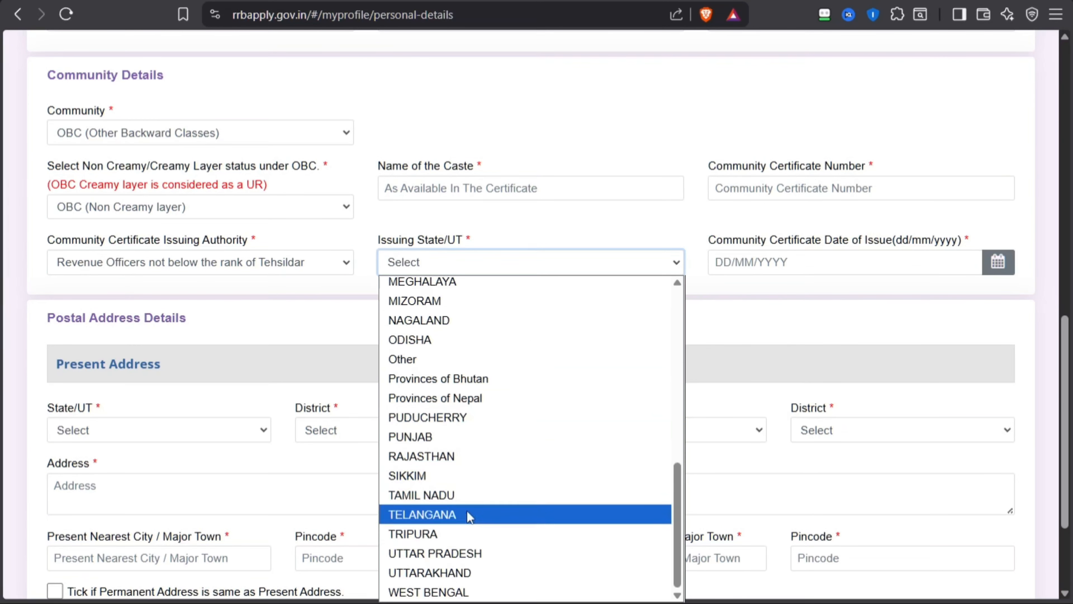
pyautogui.click(460, 547)
pyautogui.click(957, 271)
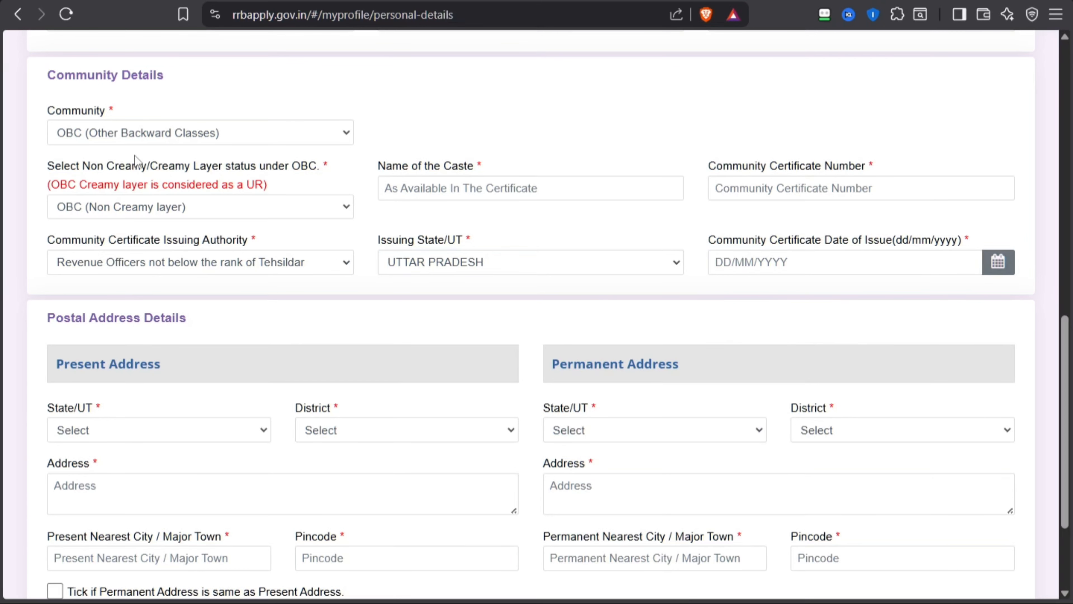
# - Switch the community to EWS and accept the notice requiring 01.04.2025 issue date, 02/03/2026 closing date
pyautogui.click(146, 139)
pyautogui.click(94, 250)
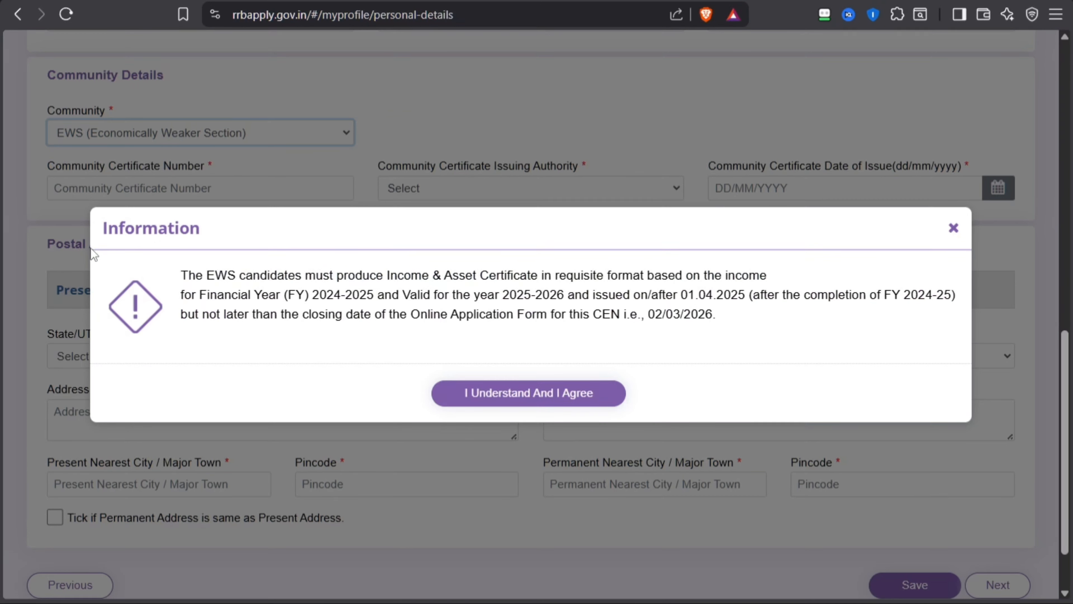
pyautogui.moveTo(182, 276); pyautogui.dragTo(397, 292)
pyautogui.click(500, 294)
pyautogui.click(746, 306)
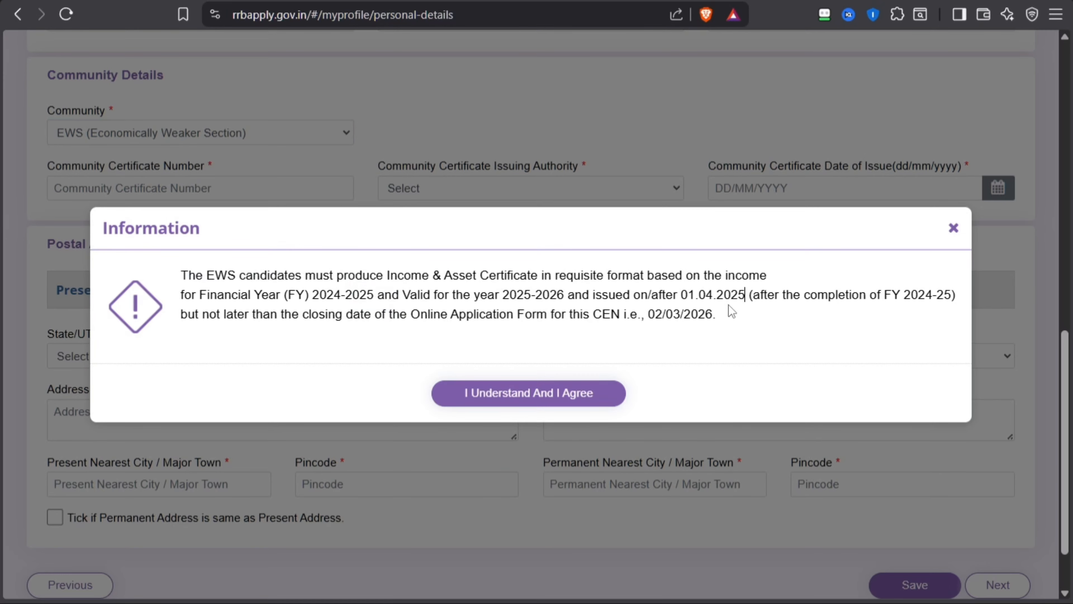
pyautogui.moveTo(673, 294); pyautogui.dragTo(752, 292)
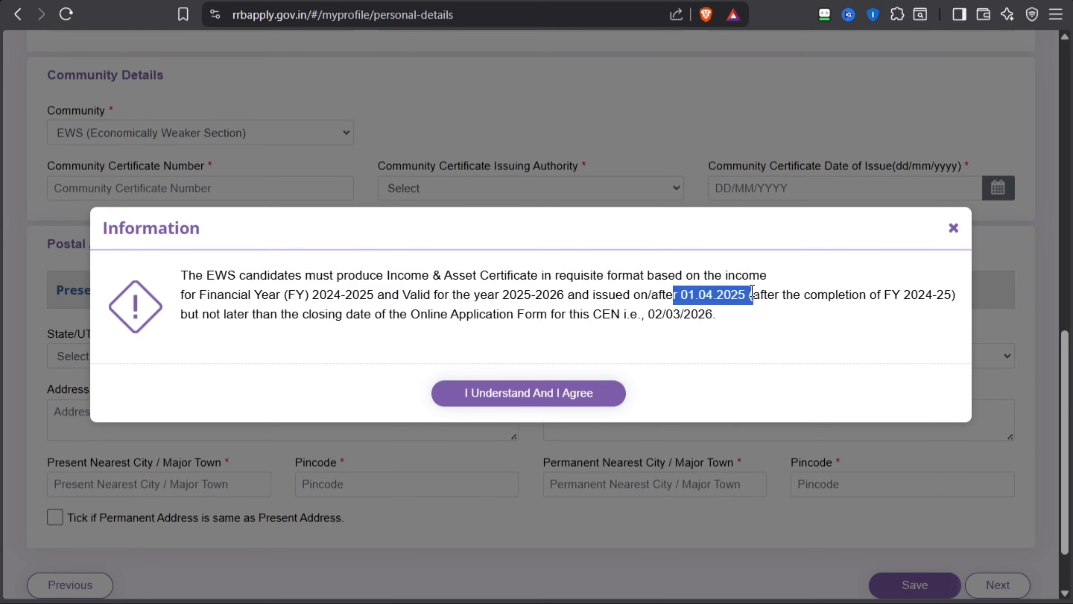
pyautogui.click(756, 322)
pyautogui.moveTo(641, 315); pyautogui.dragTo(705, 316)
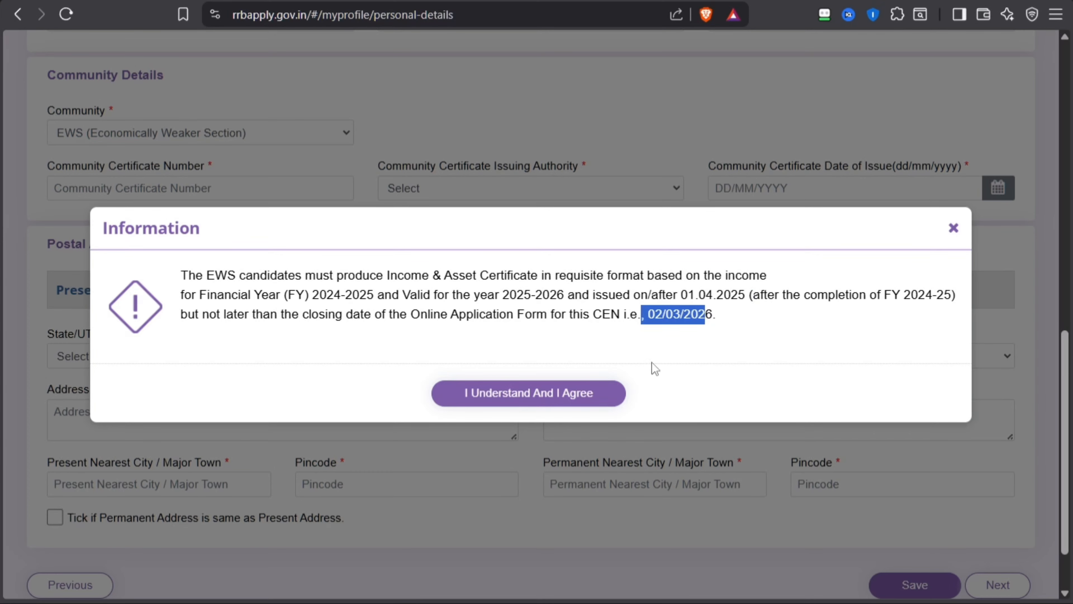
pyautogui.click(593, 389)
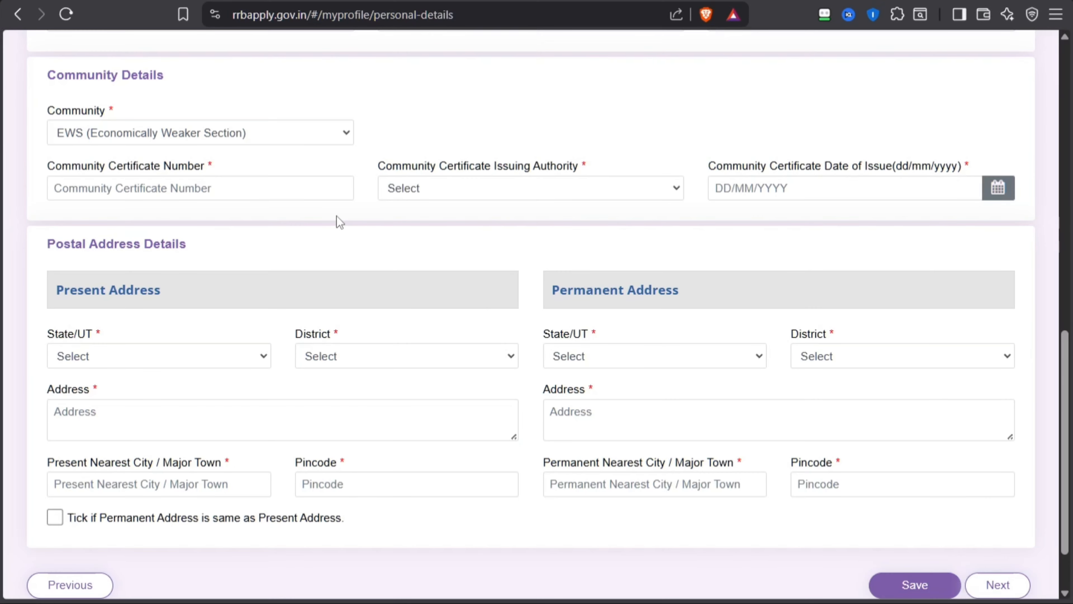
# - Set issuing authority to Revenue Officers not below Tehsildar rank and issuing state to UTTAR PRADESH
pyautogui.click(109, 182)
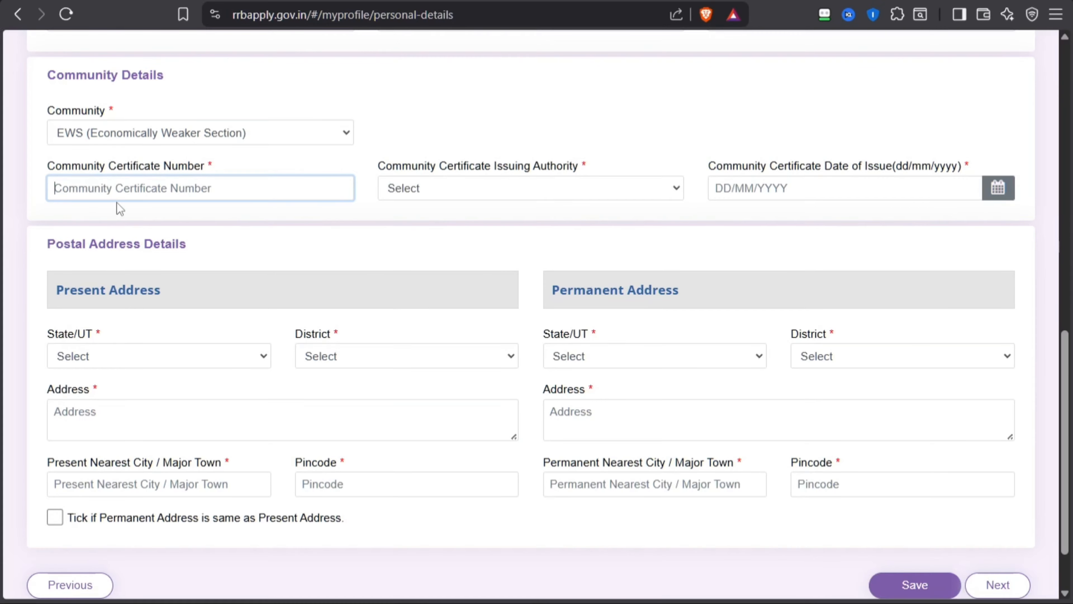
pyautogui.click(435, 196)
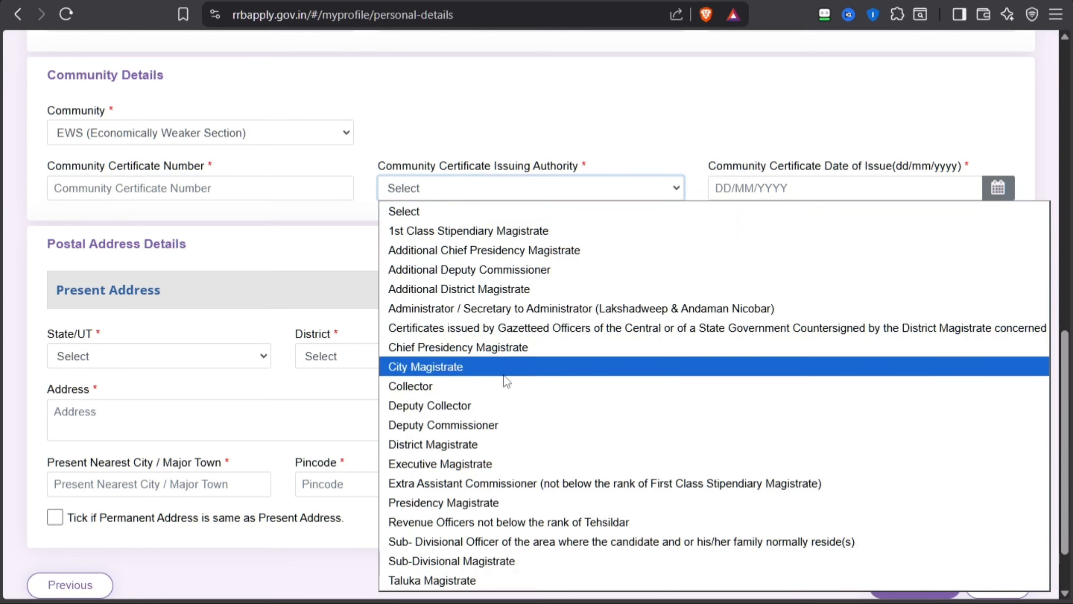
pyautogui.click(531, 523)
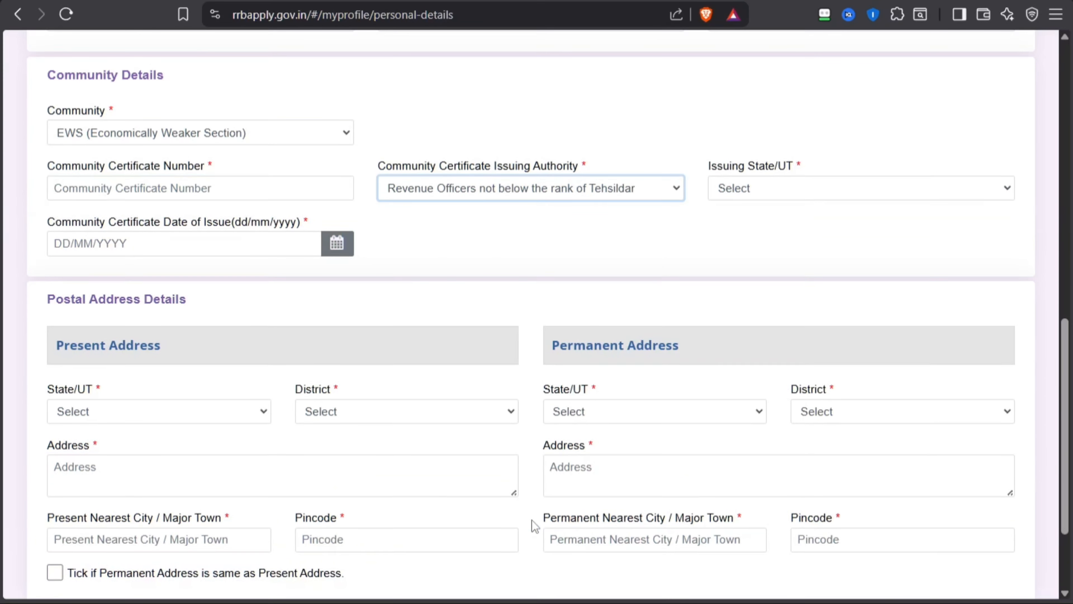
pyautogui.moveTo(627, 221); pyautogui.dragTo(632, 221)
pyautogui.click(832, 193)
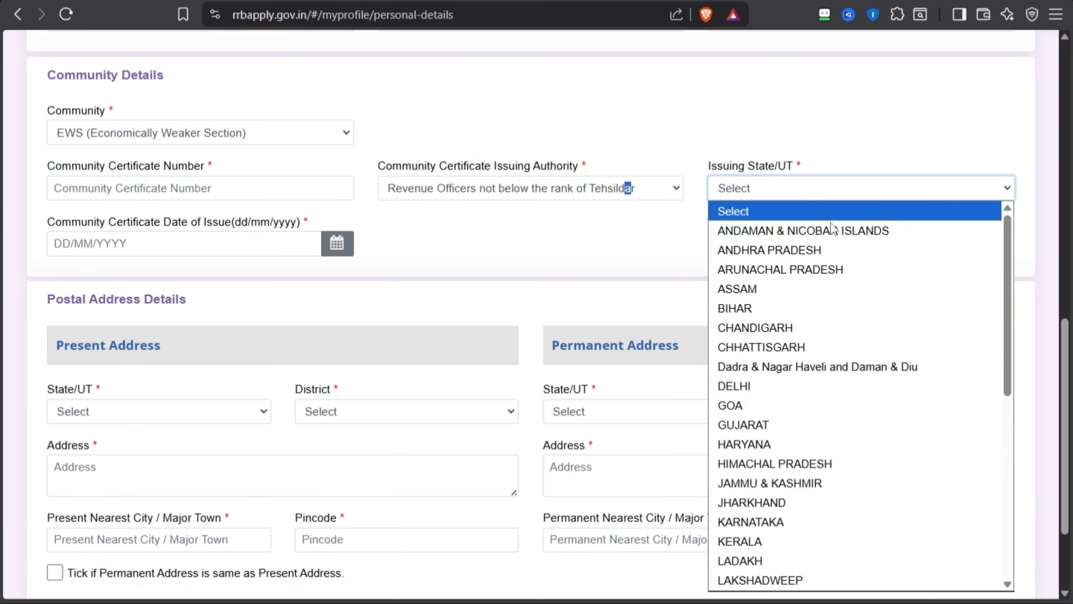
pyautogui.scroll(-5, 837, 507)
pyautogui.click(811, 537)
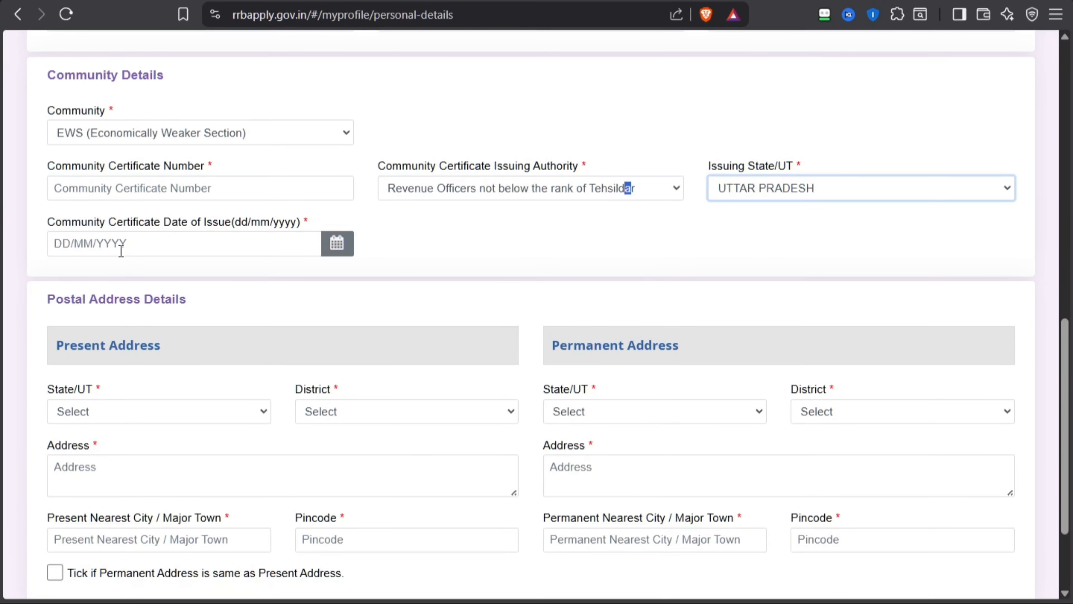
pyautogui.click(336, 243)
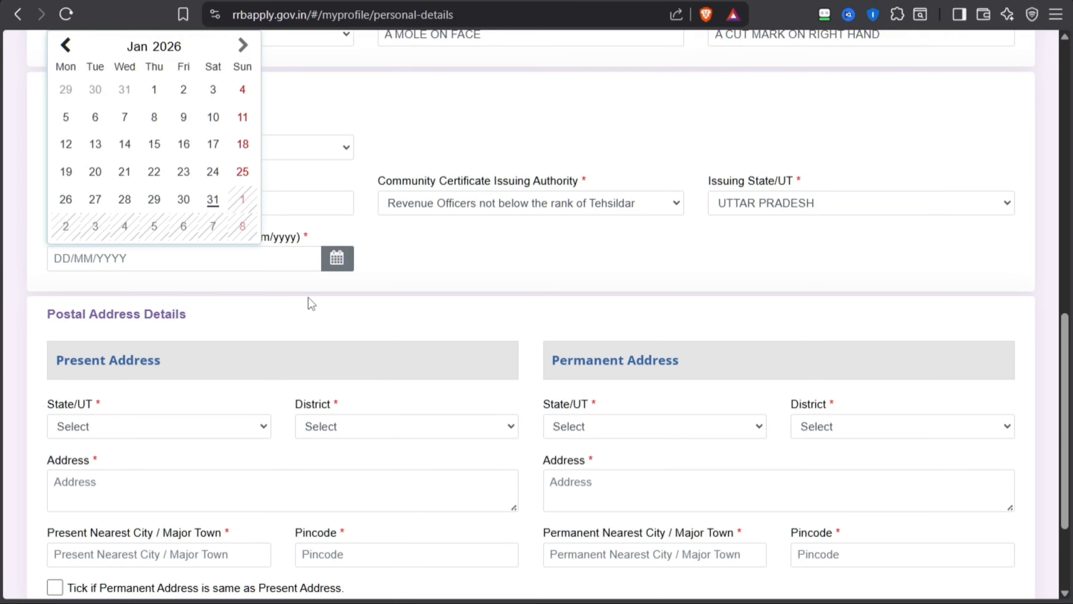
pyautogui.click(204, 317)
pyautogui.click(105, 160)
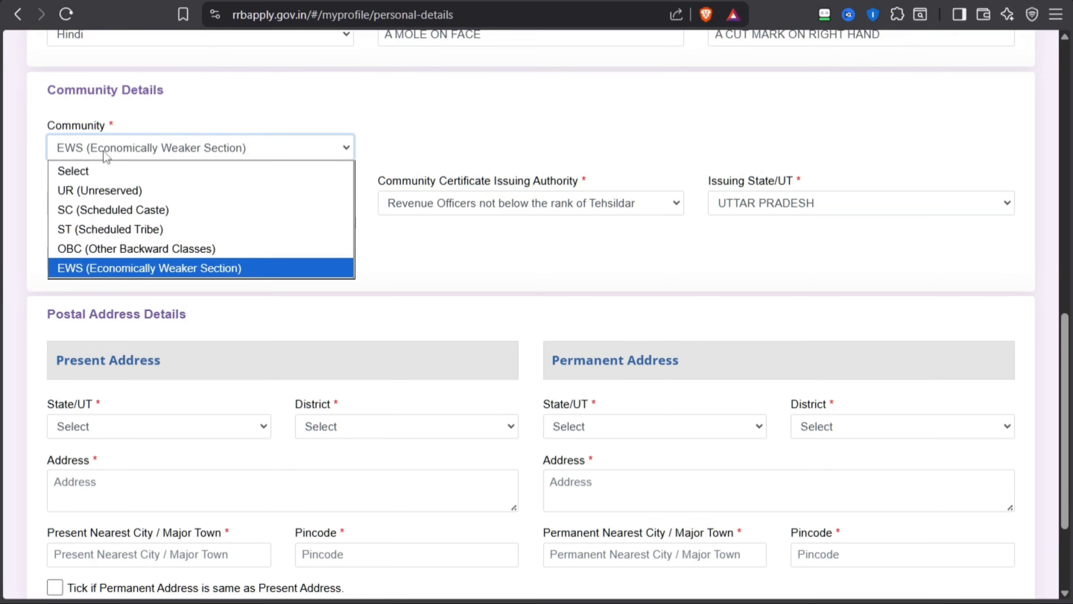
# - Change the community back to UR (Unreserved)
pyautogui.click(105, 187)
pyautogui.scroll(-1, 46, 254)
pyautogui.click(45, 256)
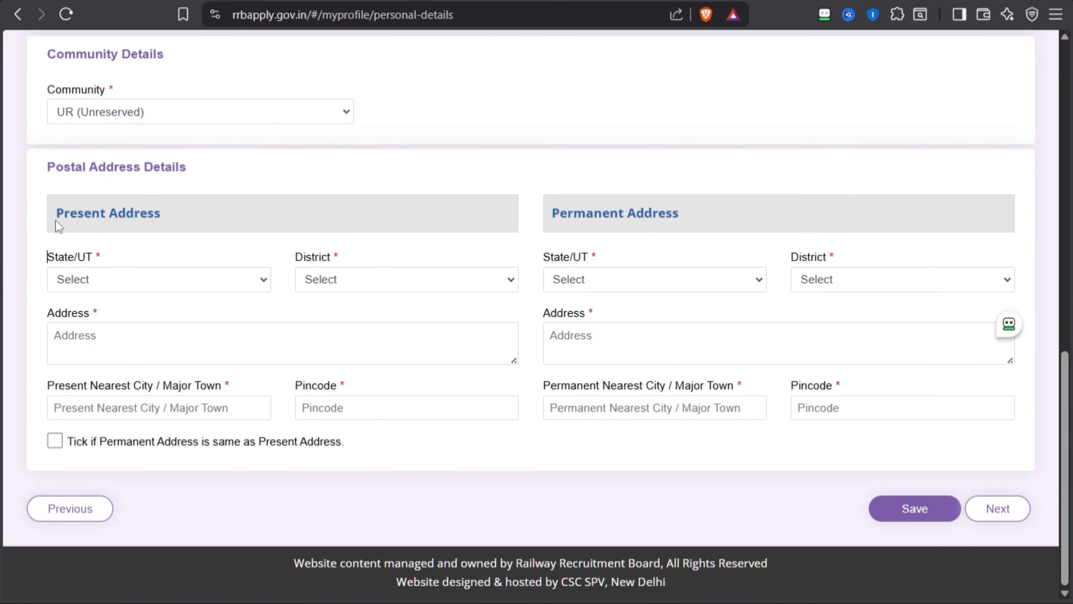
pyautogui.moveTo(46, 173); pyautogui.dragTo(194, 174)
# - Set the present address state to UTTAR PRADESH and the district to Agra
pyautogui.click(139, 287)
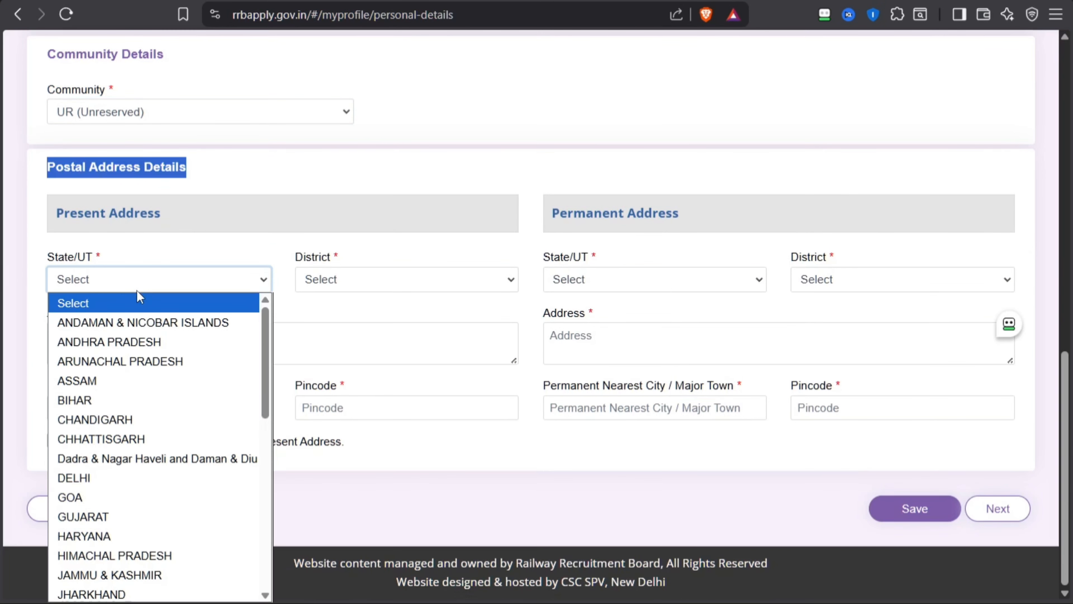
pyautogui.scroll(-6, 186, 423)
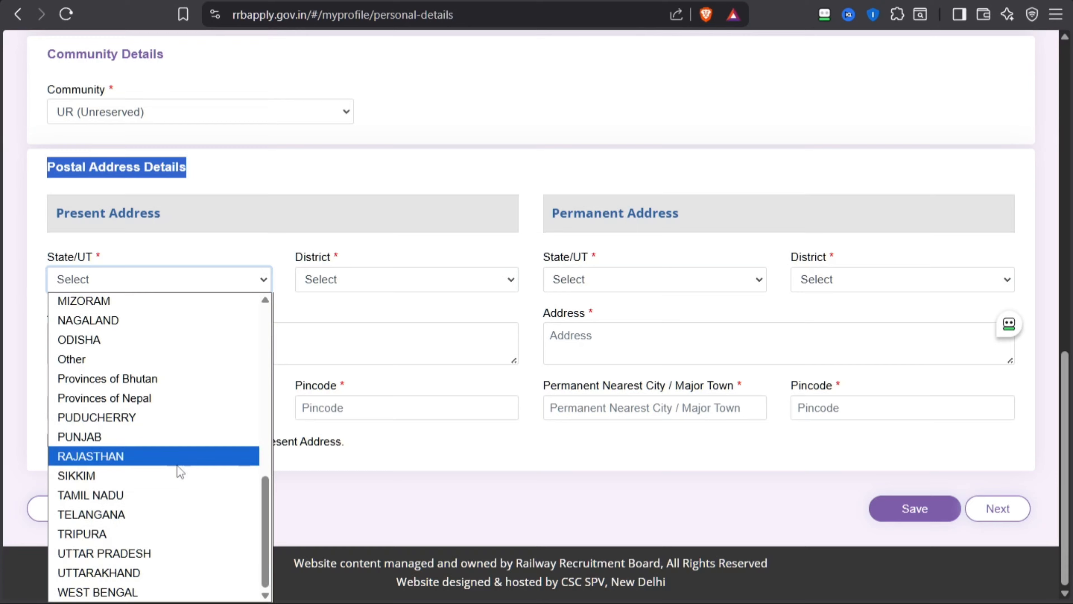
pyautogui.click(160, 550)
pyautogui.click(129, 316)
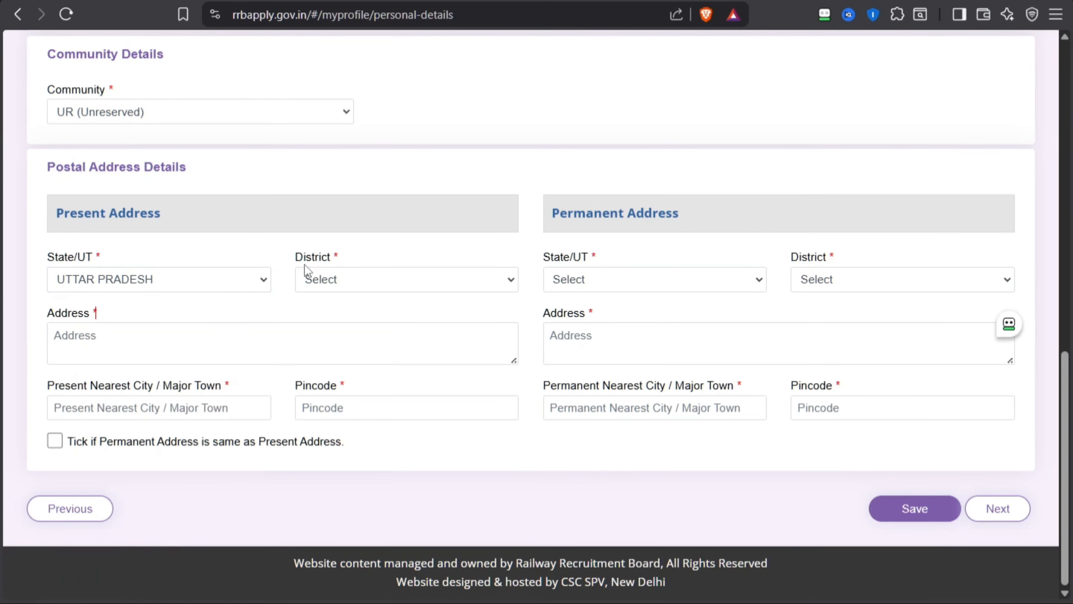
pyautogui.click(323, 273)
pyautogui.click(335, 315)
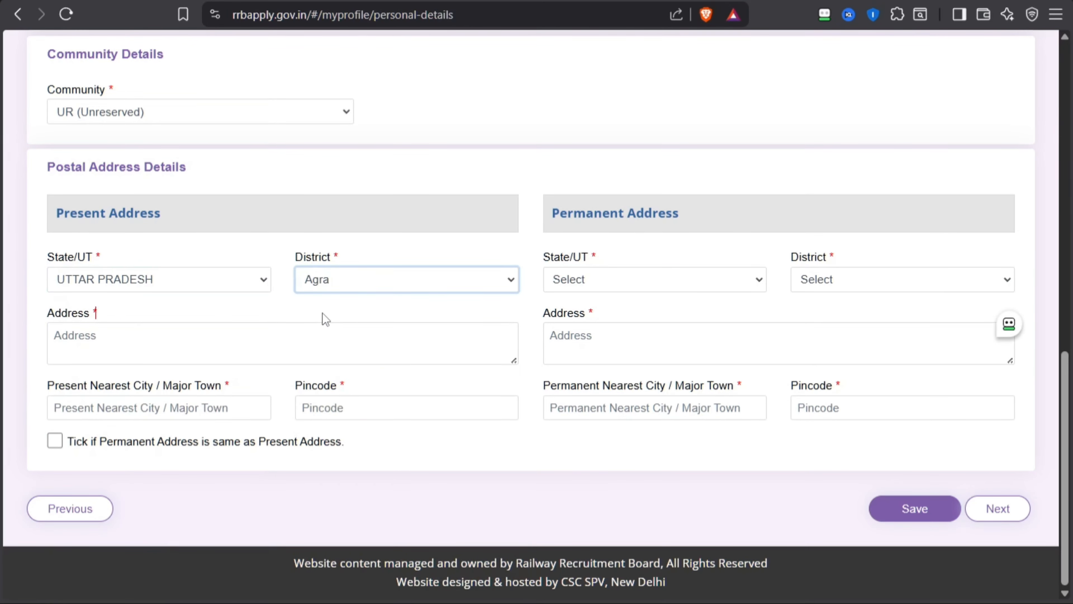
# - Go through the present street address, nearest city and pincode fields
pyautogui.click(206, 344)
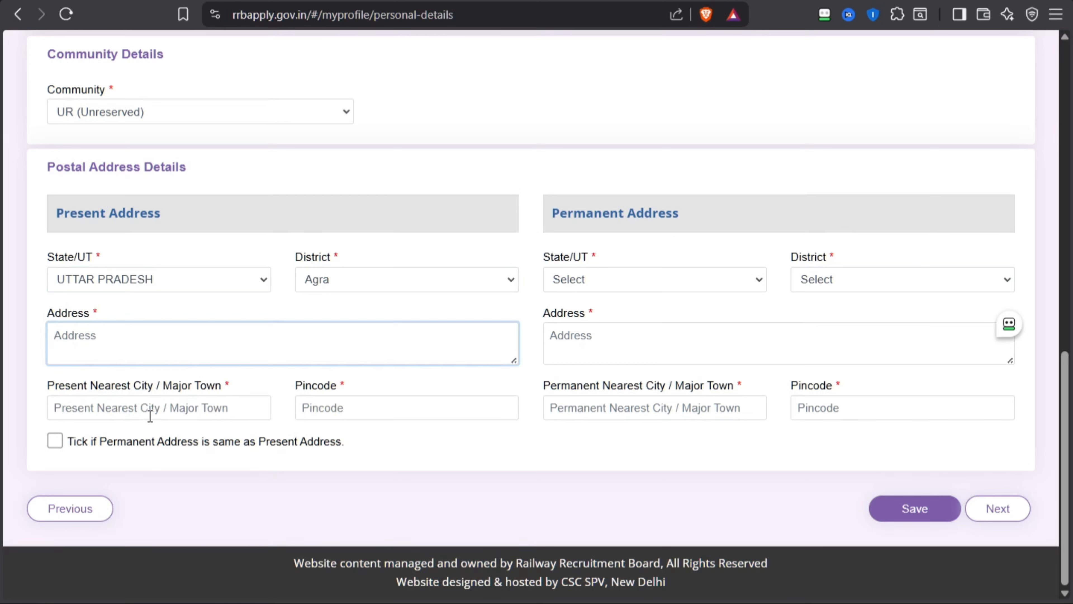
pyautogui.doubleClick(108, 386)
pyautogui.click(136, 410)
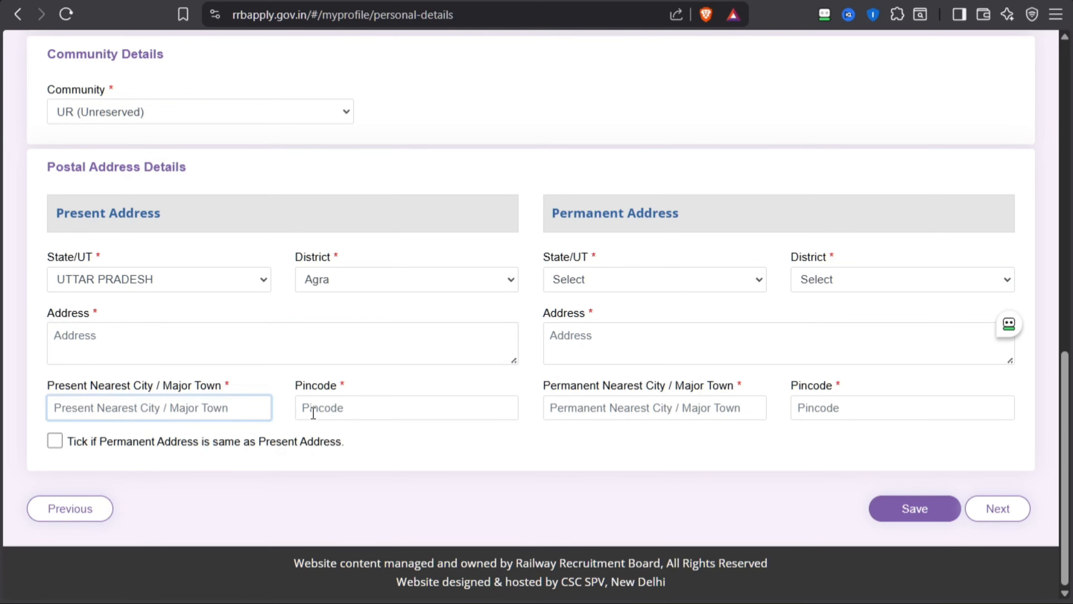
pyautogui.click(387, 417)
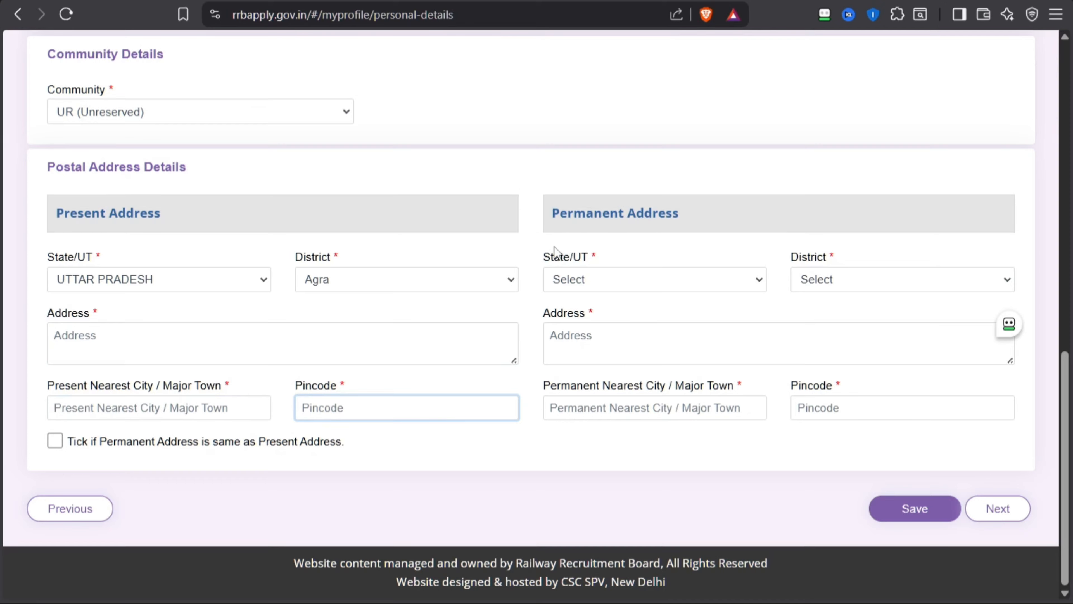
pyautogui.moveTo(551, 213); pyautogui.dragTo(646, 213)
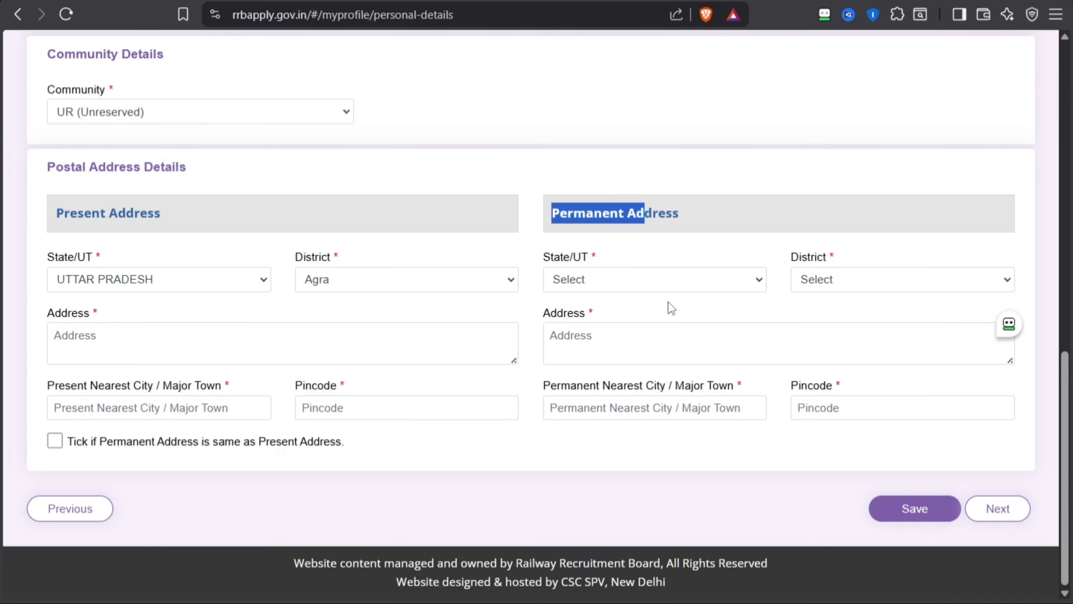
# - Set permanent state to UTTAR PRADESH, copy the present address, save, and continue to Other Details
pyautogui.click(664, 283)
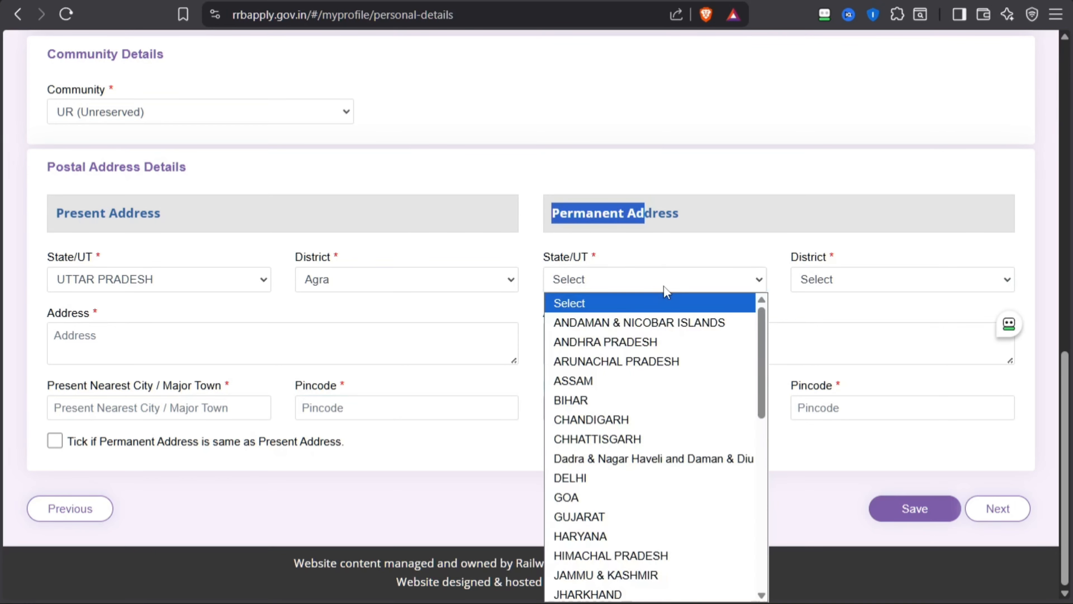
pyautogui.scroll(-5, 642, 469)
pyautogui.click(639, 543)
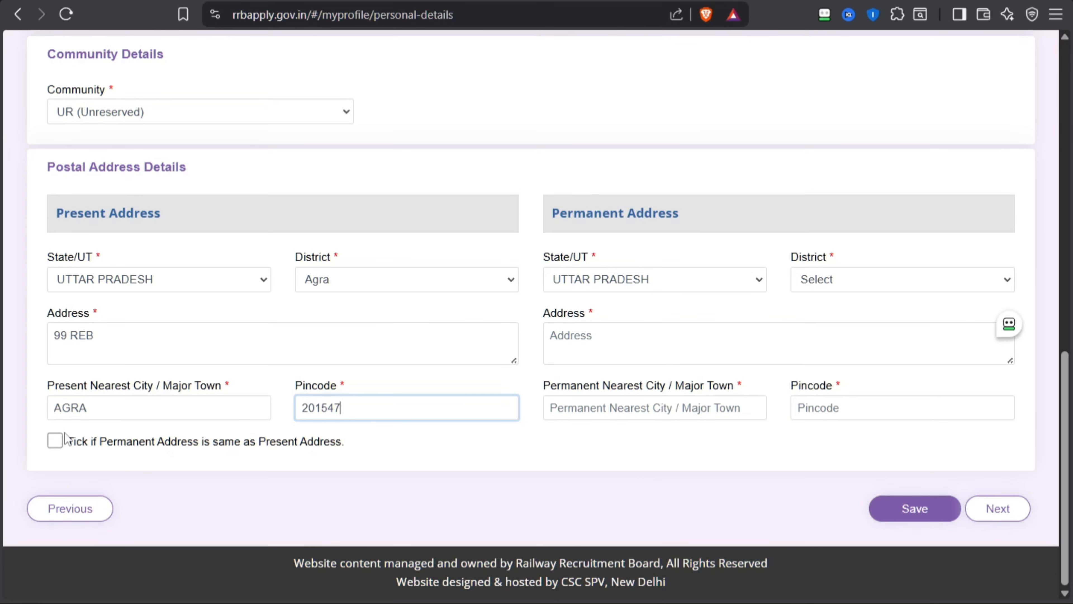
pyautogui.click(70, 444)
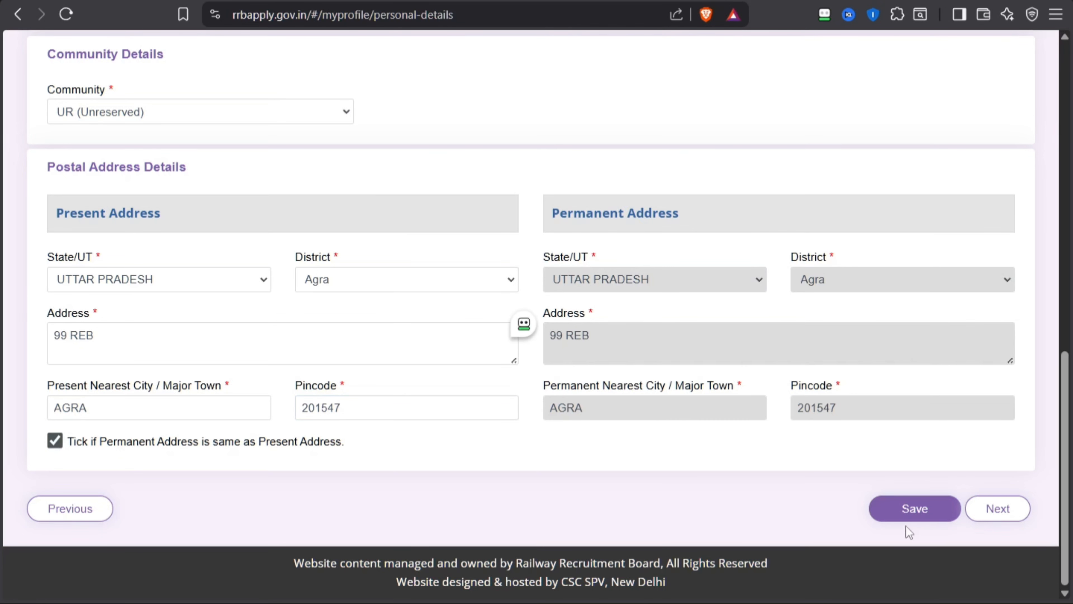
pyautogui.click(884, 517)
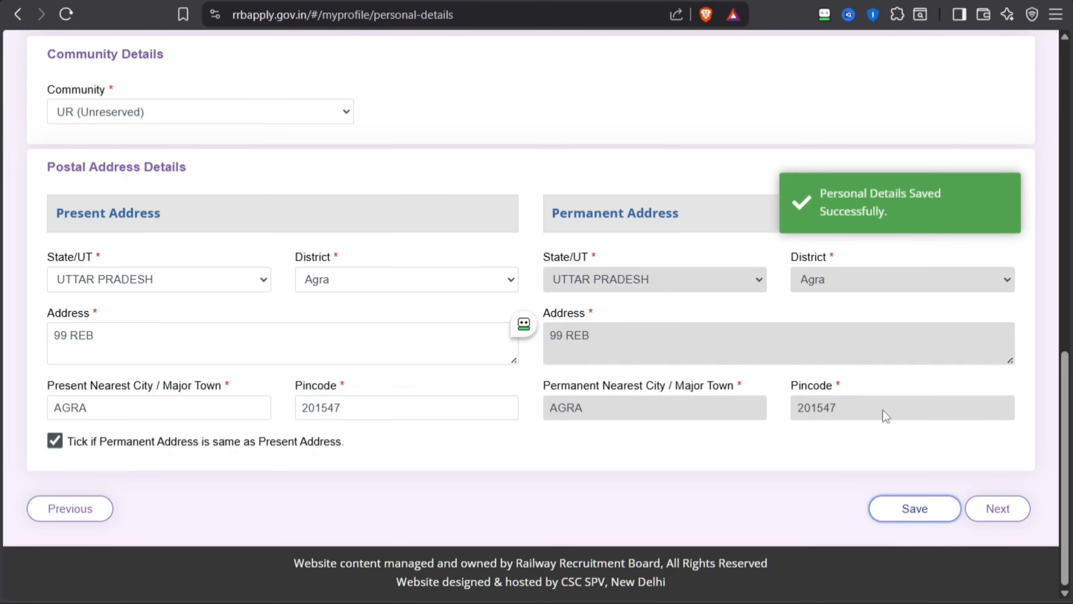
pyautogui.click(988, 518)
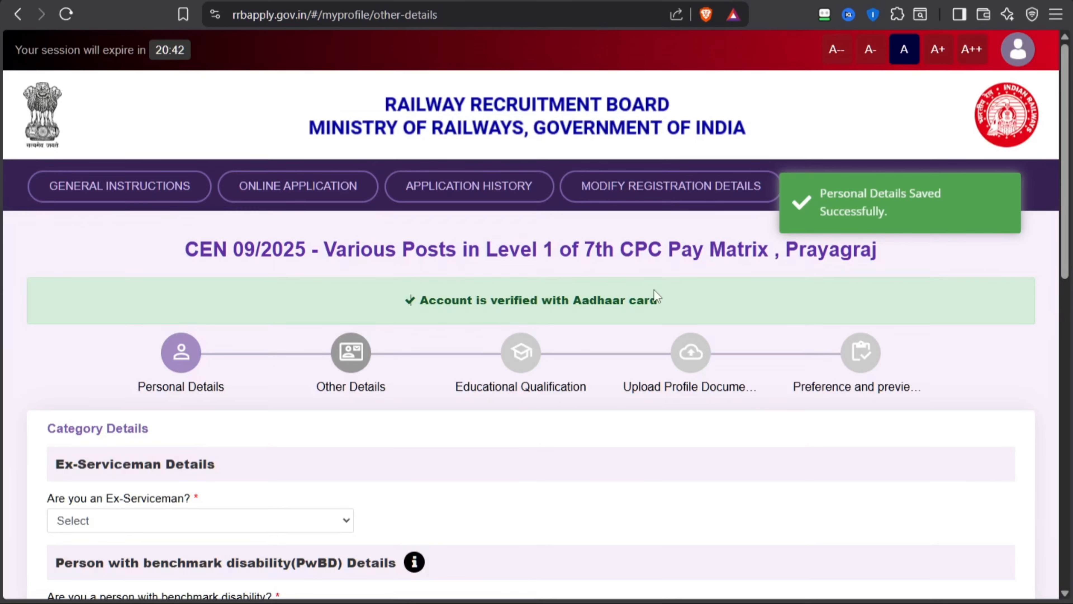
# - Answer Yes to being an ex-serviceman and choose Army as the defence service
pyautogui.scroll(-4, 896, 230)
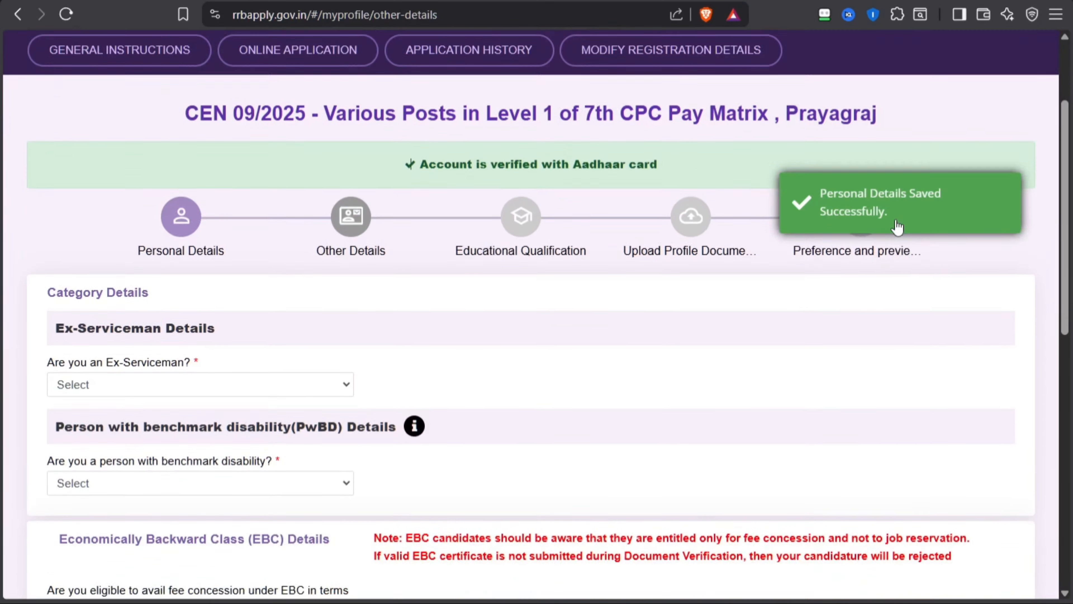
pyautogui.scroll(-2, 7, 239)
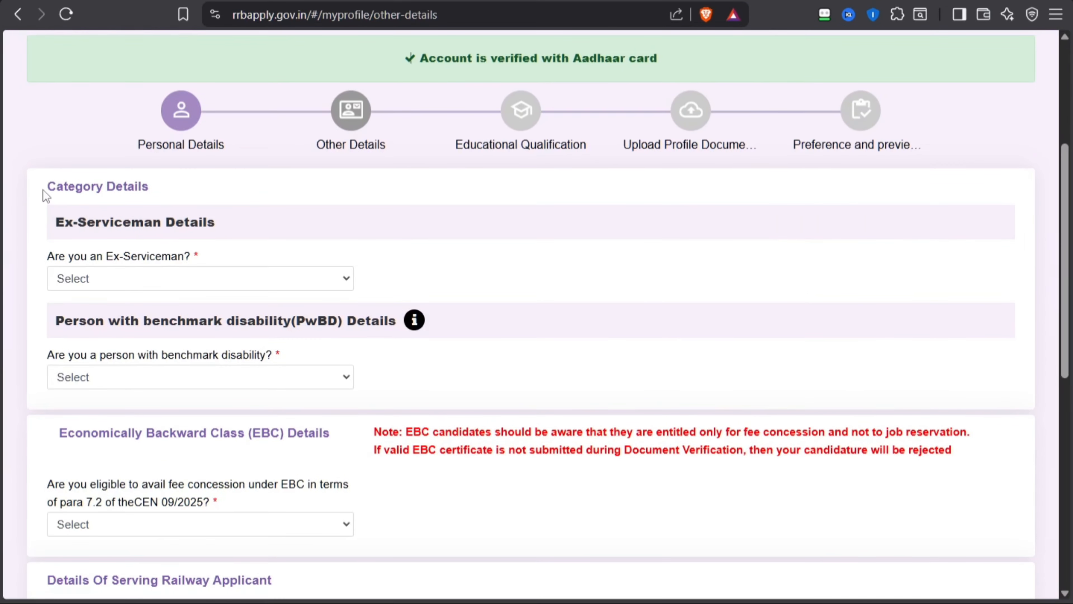
pyautogui.moveTo(42, 190); pyautogui.dragTo(151, 193)
pyautogui.moveTo(56, 222); pyautogui.dragTo(215, 223)
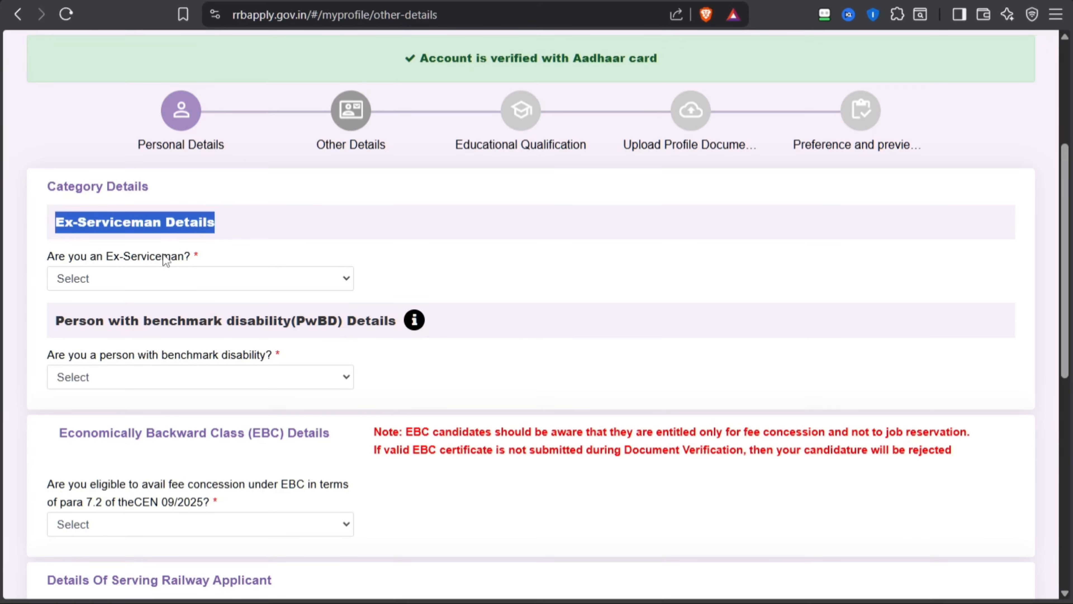
pyautogui.click(123, 278)
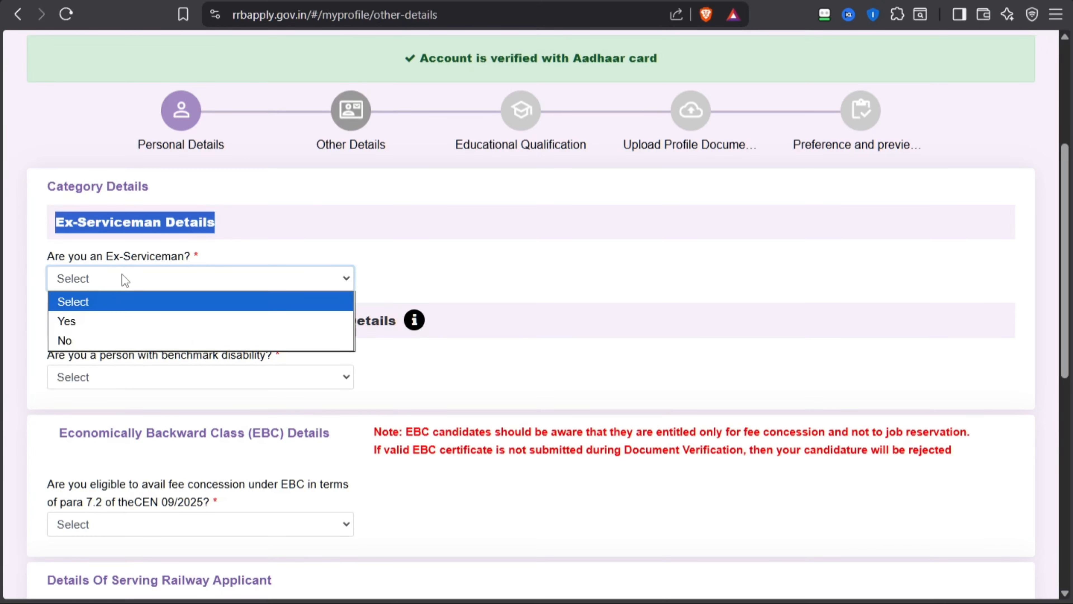
pyautogui.click(103, 321)
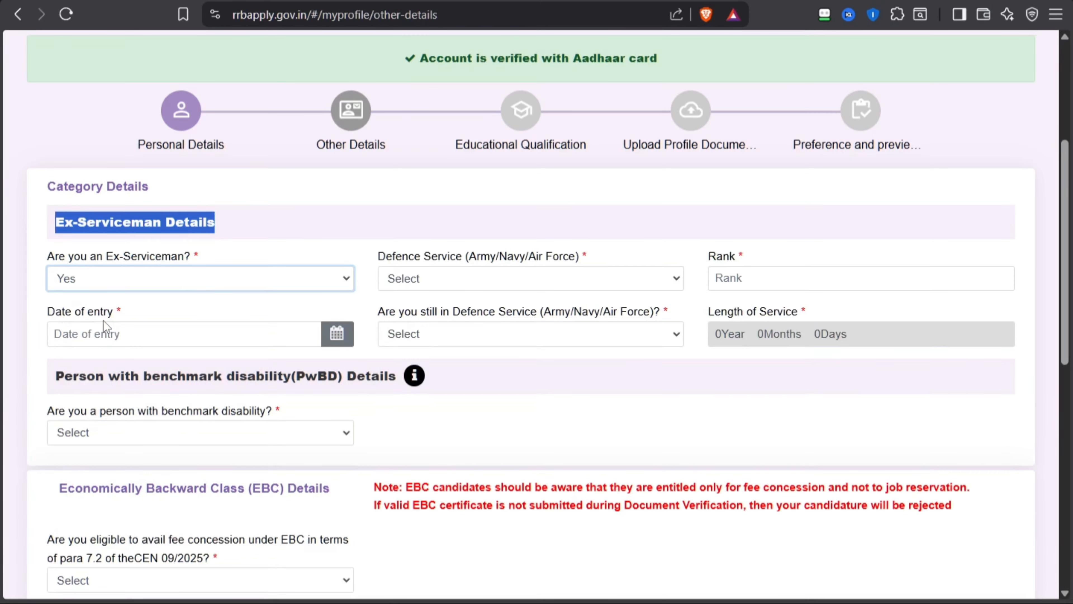
pyautogui.doubleClick(385, 256)
pyautogui.click(466, 270)
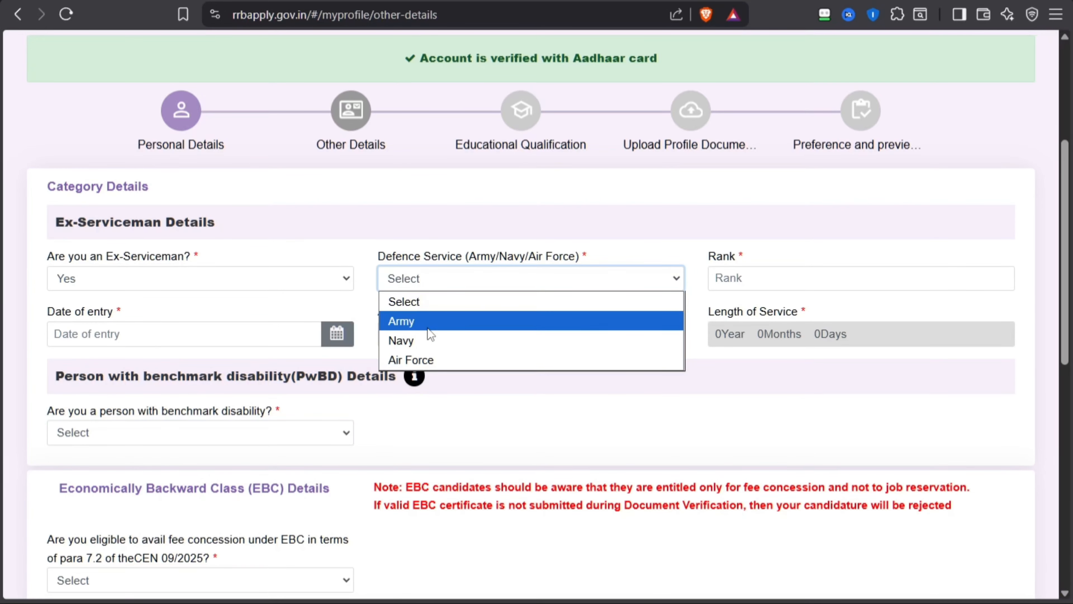
pyautogui.click(425, 315)
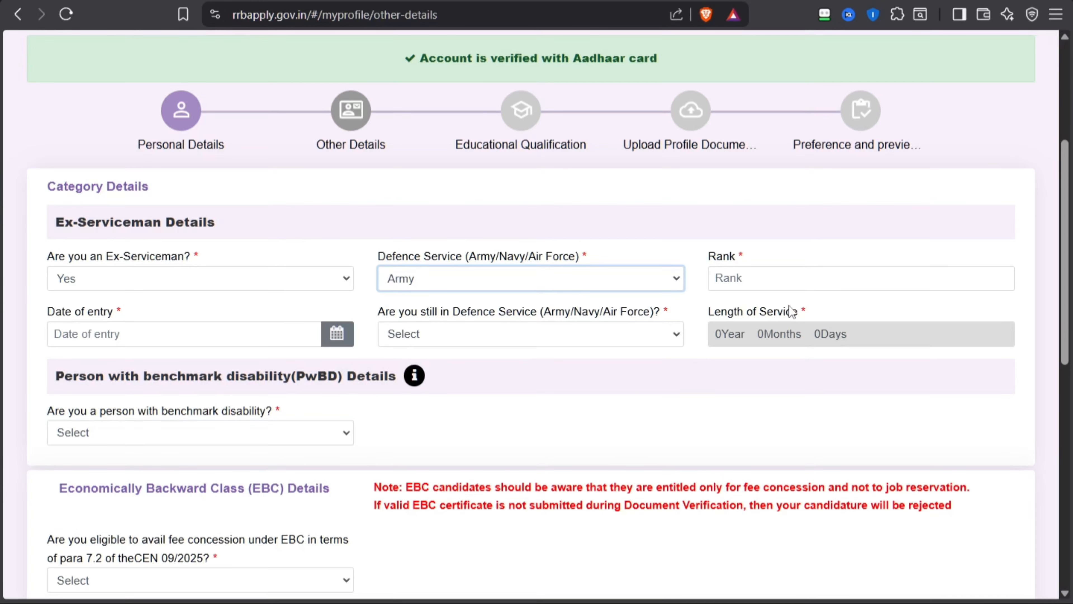
# - Answer Yes to still serving in defence service, checking the rank, entry and discharge date fields
pyautogui.click(706, 277)
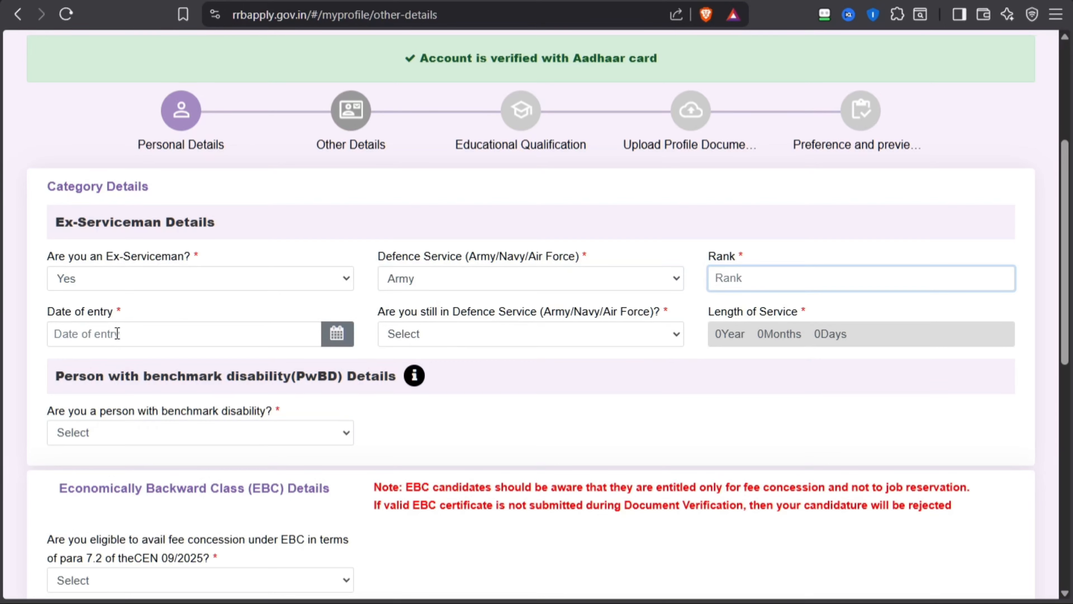
pyautogui.click(336, 336)
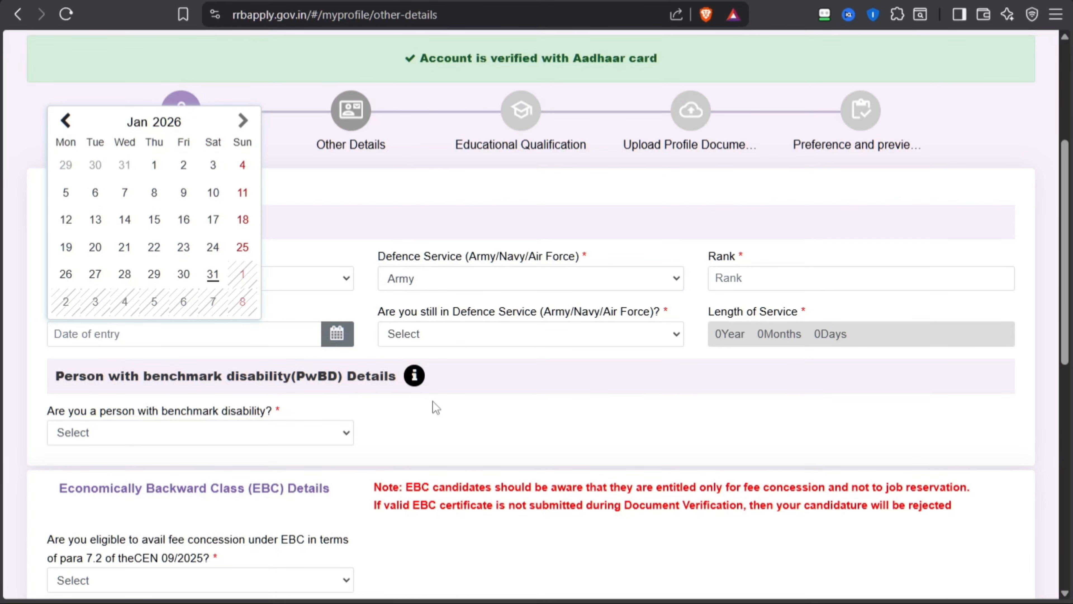
pyautogui.click(522, 340)
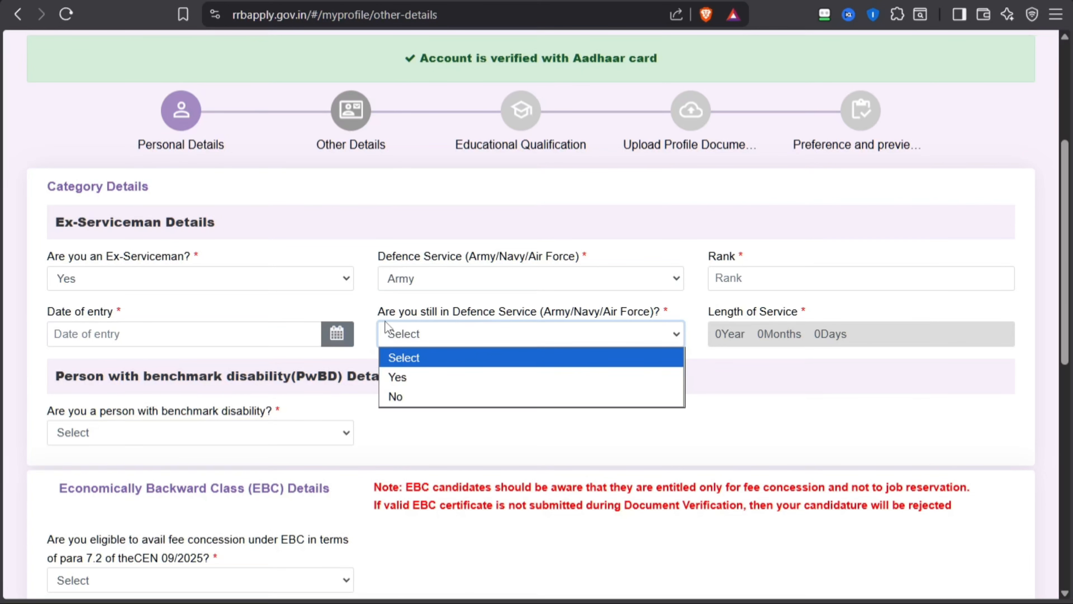
pyautogui.click(469, 376)
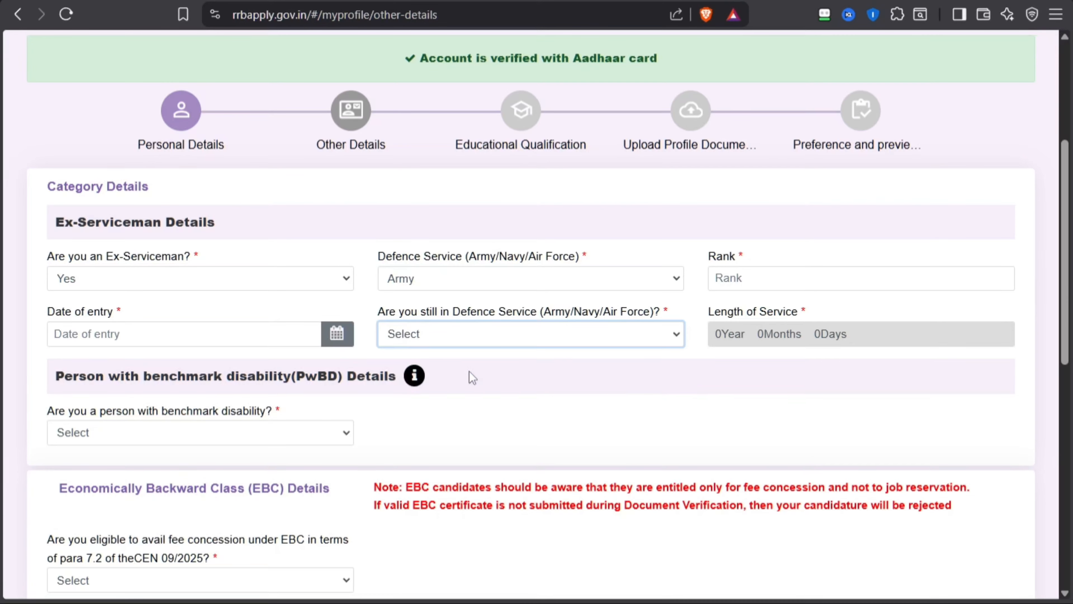
pyautogui.click(784, 333)
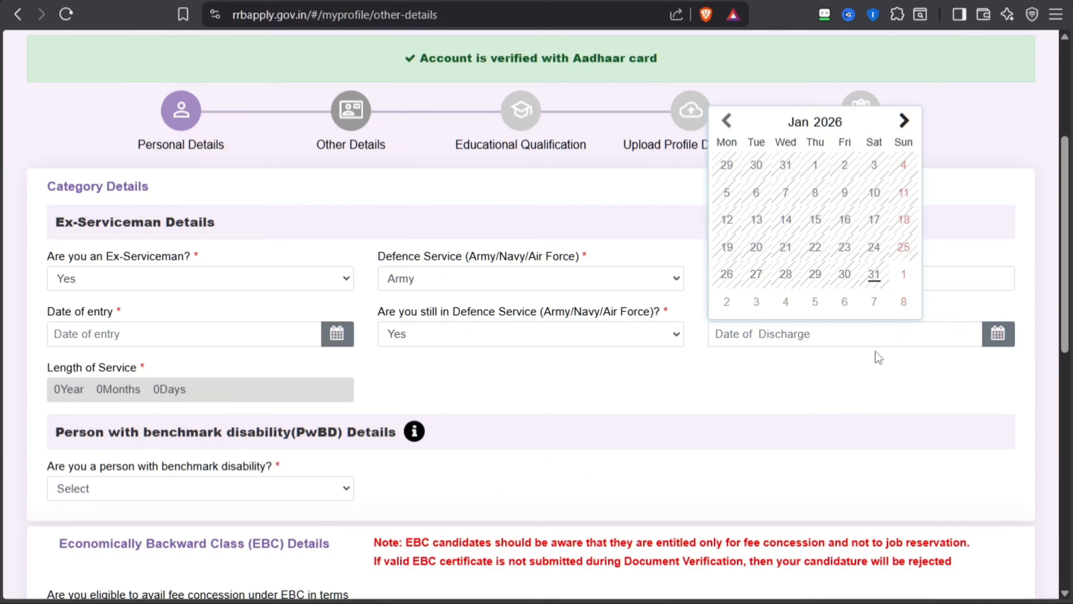
pyautogui.click(891, 357)
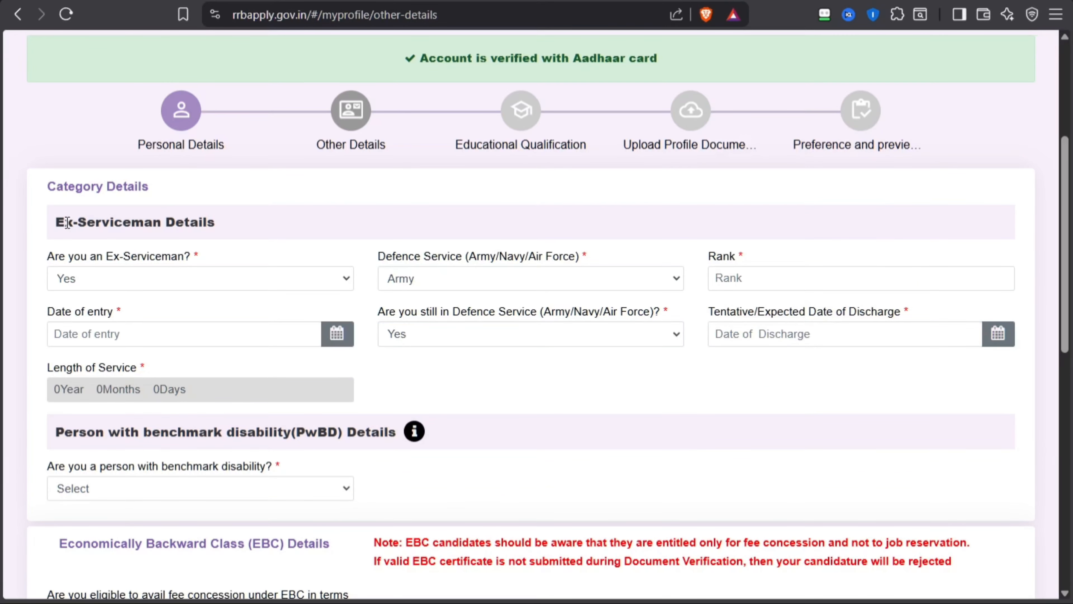
pyautogui.click(74, 275)
# - Set the ex-serviceman answer to No and answer Yes to having a benchmark disability
pyautogui.click(71, 337)
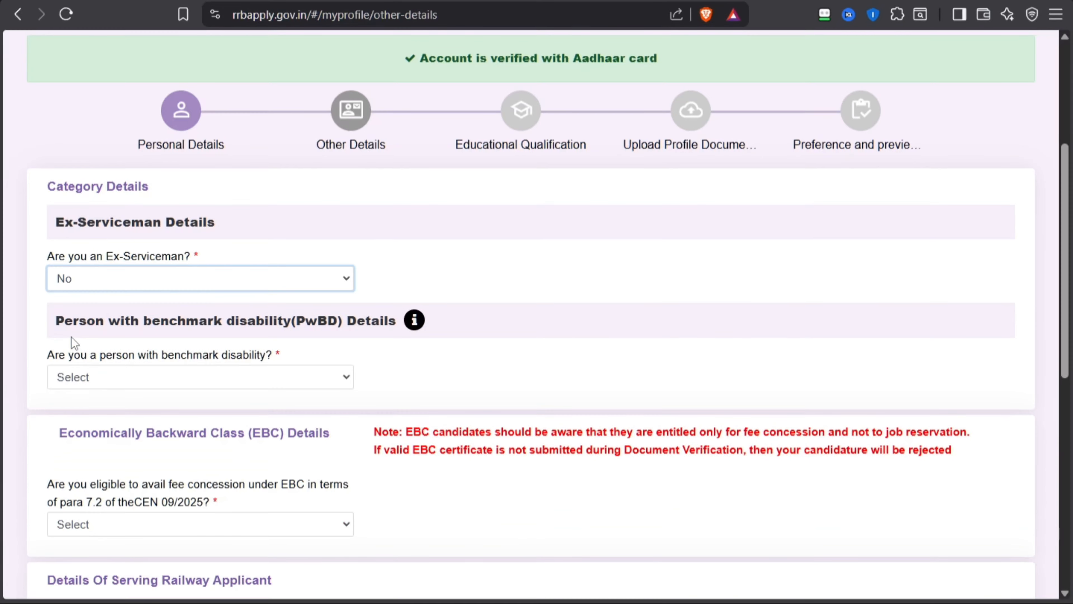
pyautogui.scroll(-2, 72, 338)
pyautogui.moveTo(55, 240); pyautogui.dragTo(331, 262)
pyautogui.moveTo(167, 273); pyautogui.dragTo(208, 275)
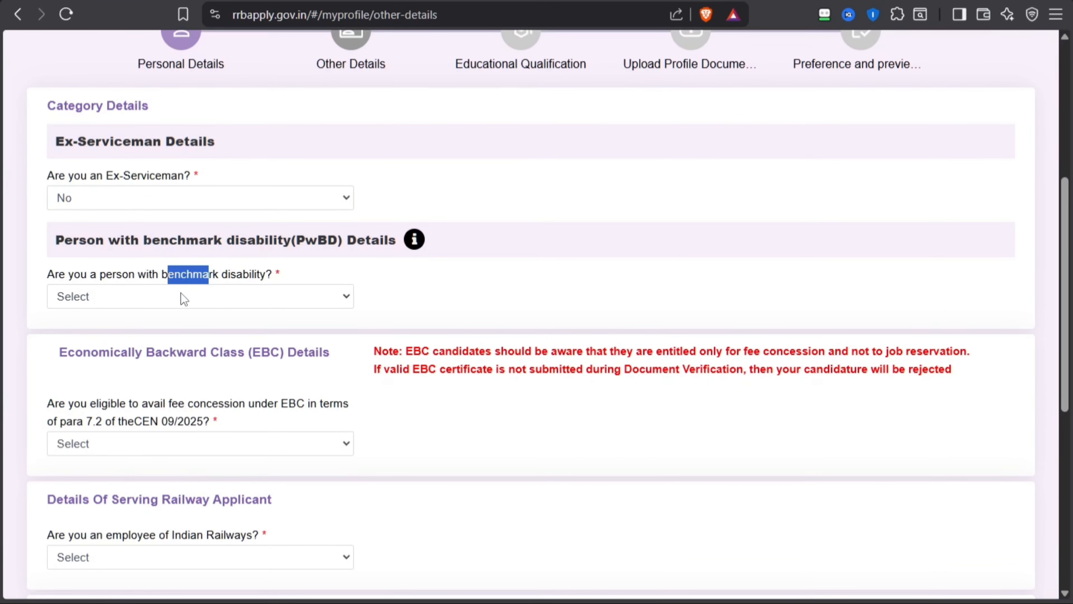
pyautogui.click(182, 293)
pyautogui.click(92, 338)
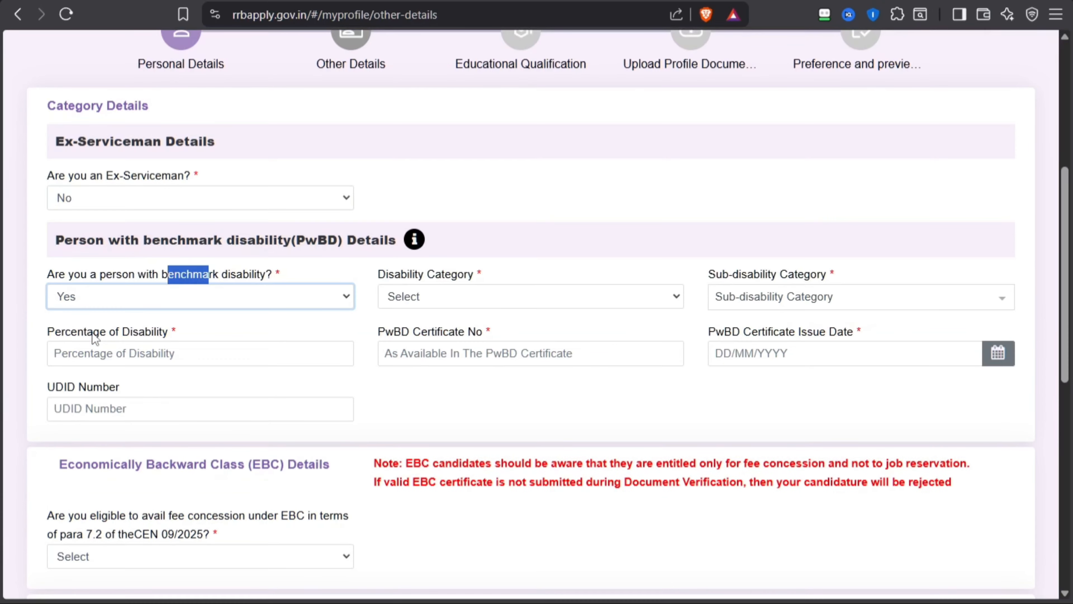
# - Choose Locomotor Disability (LD) as the category with One Leg (OL) as sub-disability
pyautogui.click(427, 274)
pyautogui.moveTo(370, 283); pyautogui.dragTo(444, 280)
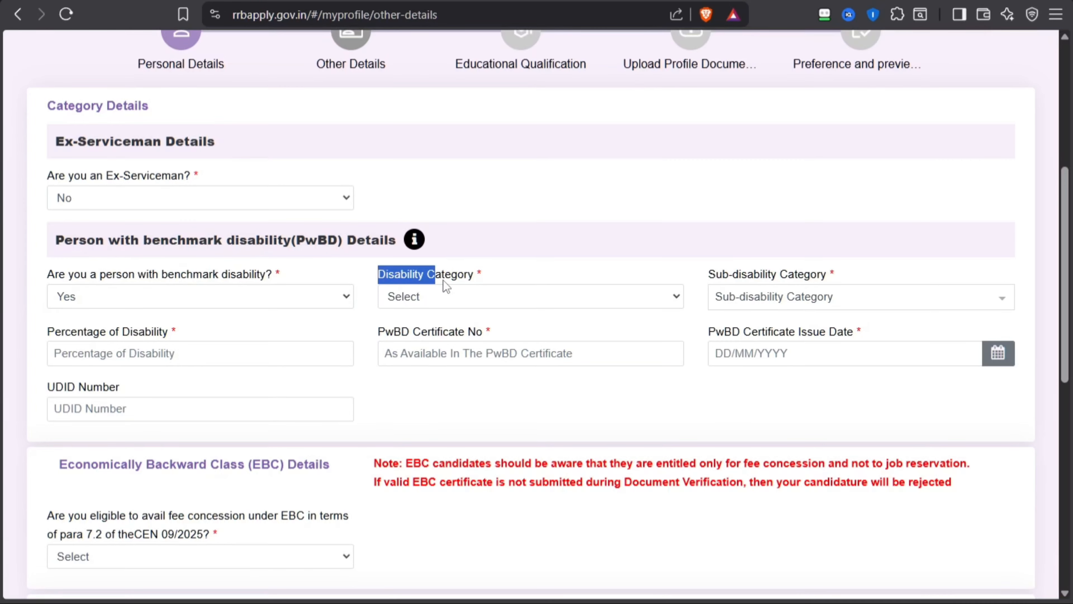
pyautogui.click(439, 296)
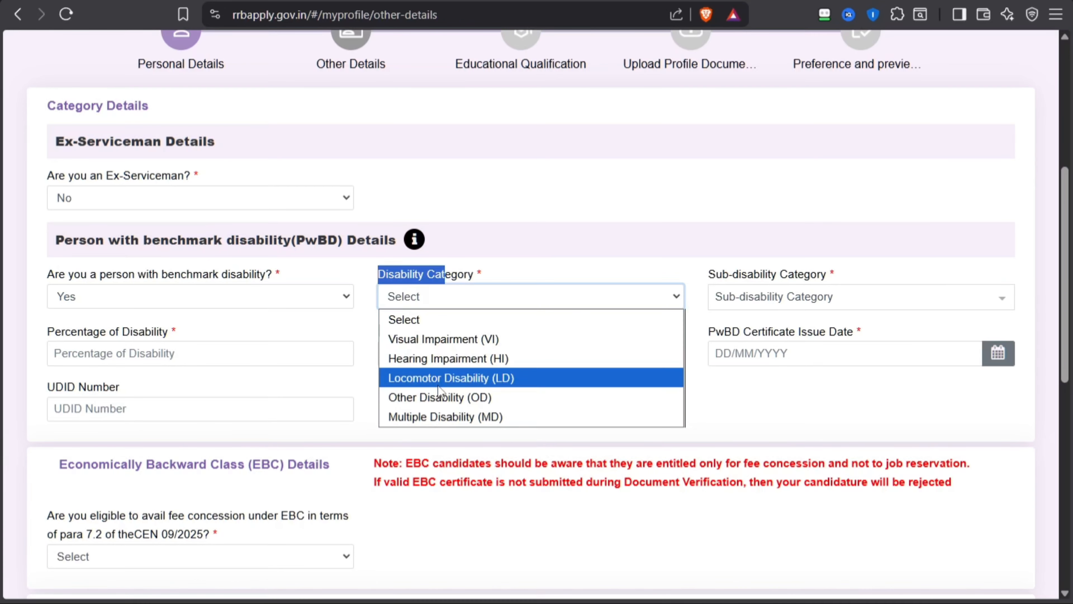
pyautogui.click(435, 378)
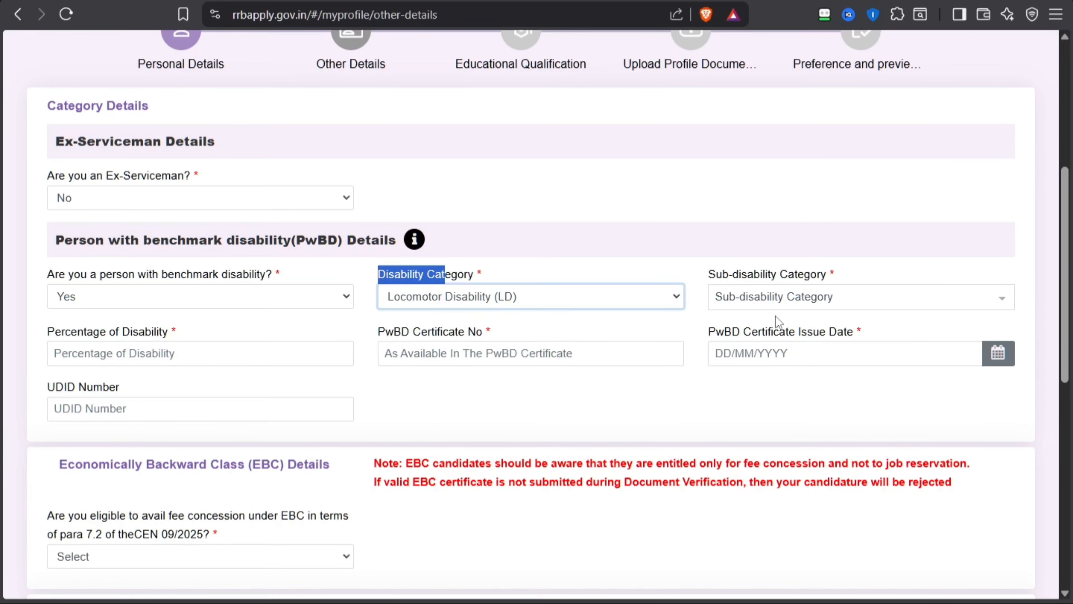
pyautogui.click(726, 292)
pyautogui.click(760, 296)
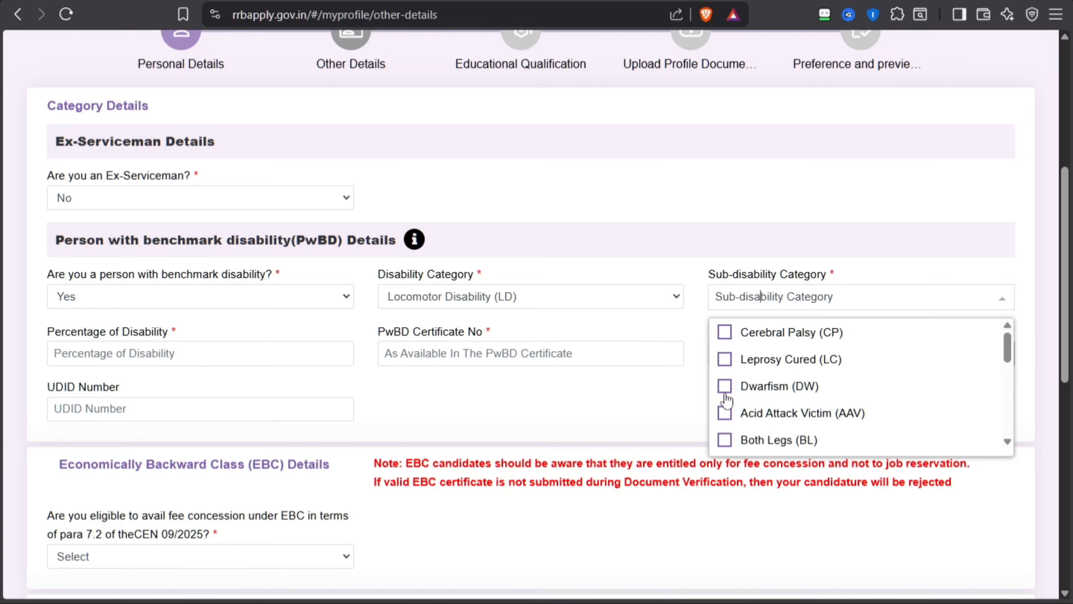
pyautogui.scroll(-3, 727, 443)
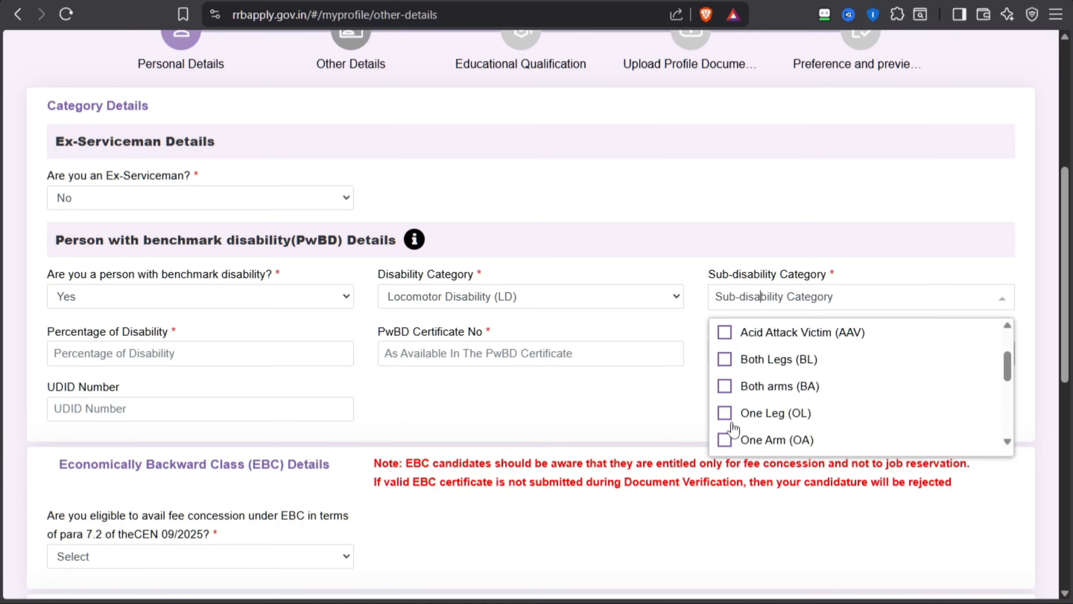
pyautogui.click(724, 412)
pyautogui.click(750, 301)
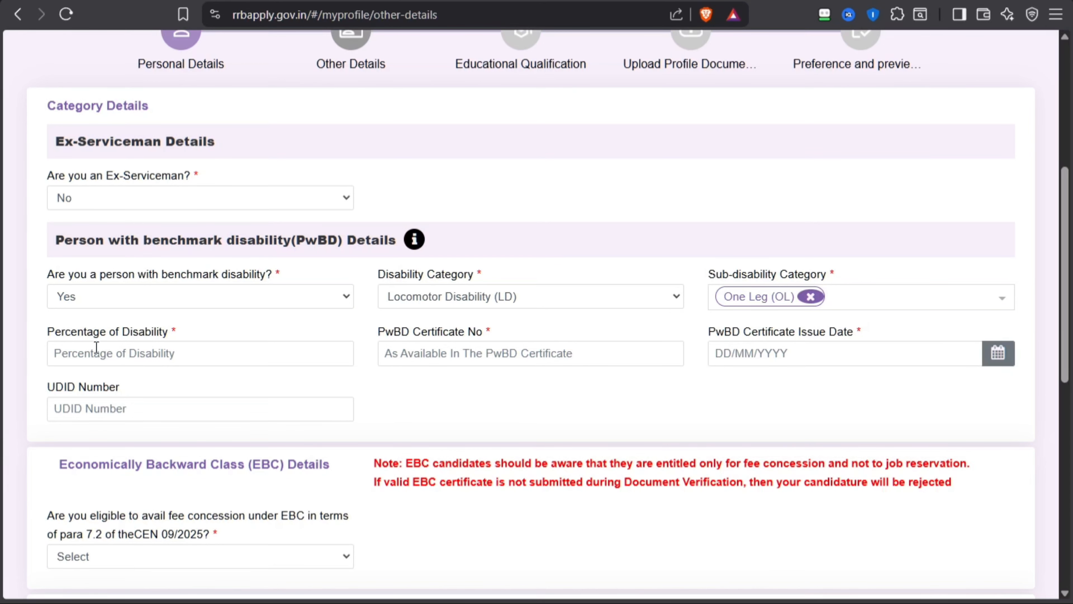
# - Set the PwBD certificate issue date to 30/01/2026, then change the disability answer to No
pyautogui.moveTo(79, 356); pyautogui.dragTo(129, 360)
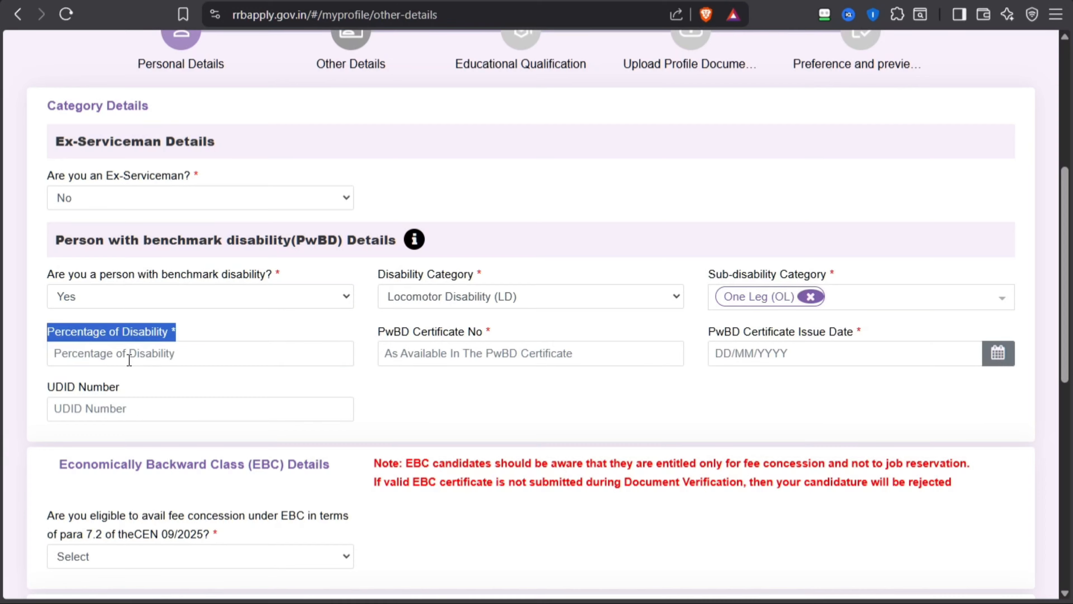
pyautogui.click(130, 360)
pyautogui.moveTo(383, 340); pyautogui.dragTo(477, 337)
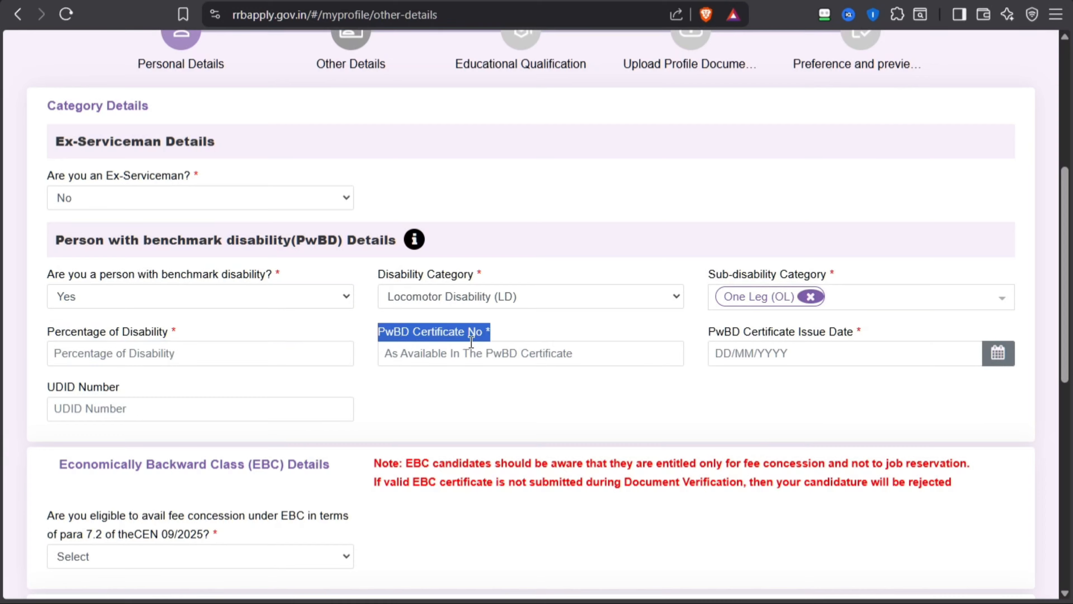
pyautogui.click(459, 357)
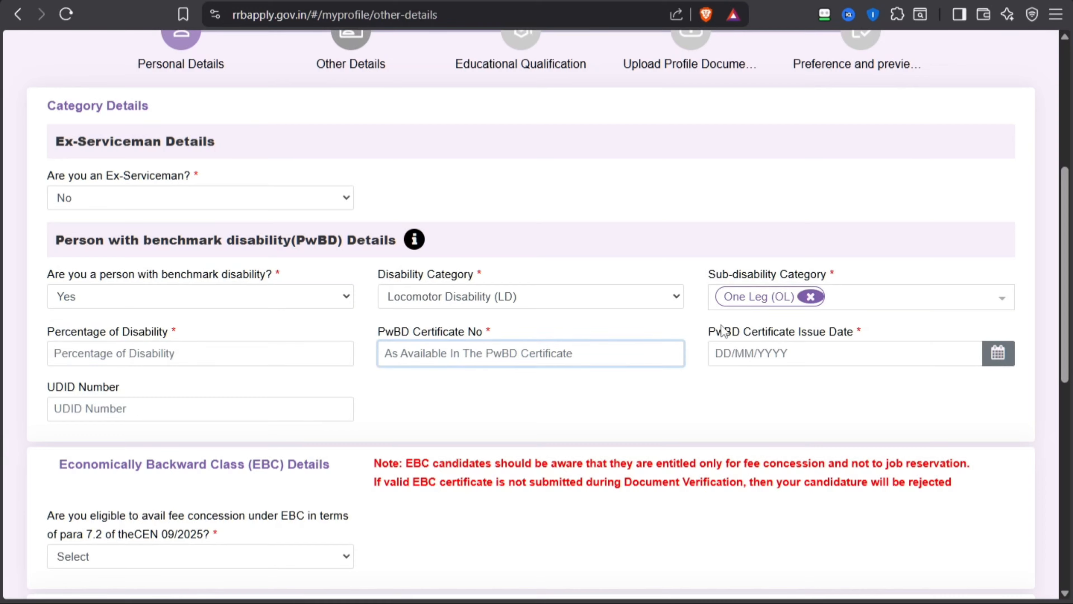
pyautogui.click(998, 354)
pyautogui.click(843, 295)
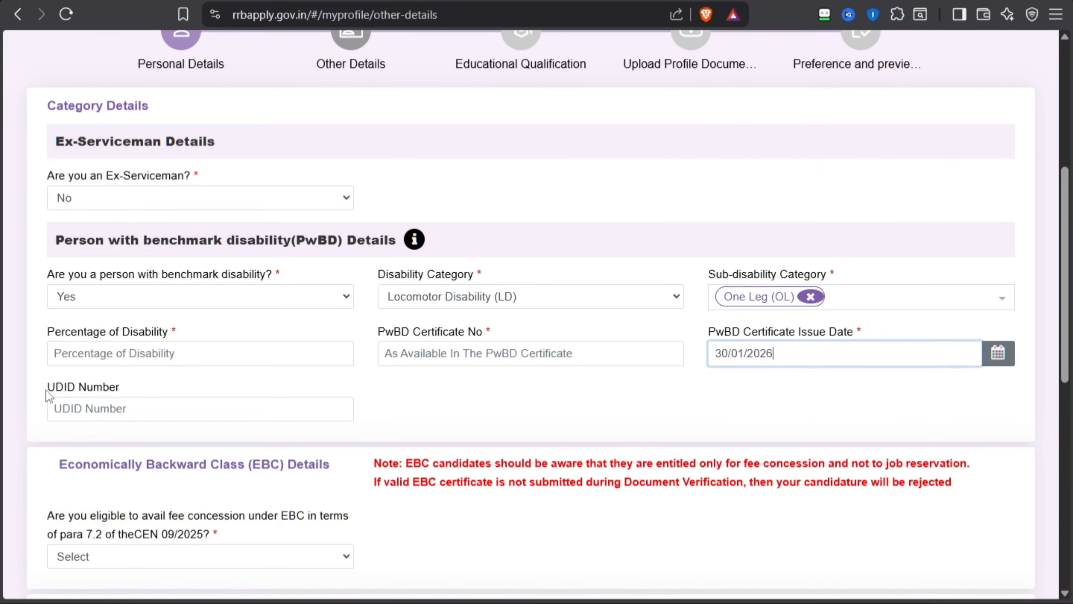
pyautogui.moveTo(46, 390); pyautogui.dragTo(118, 390)
pyautogui.click(99, 412)
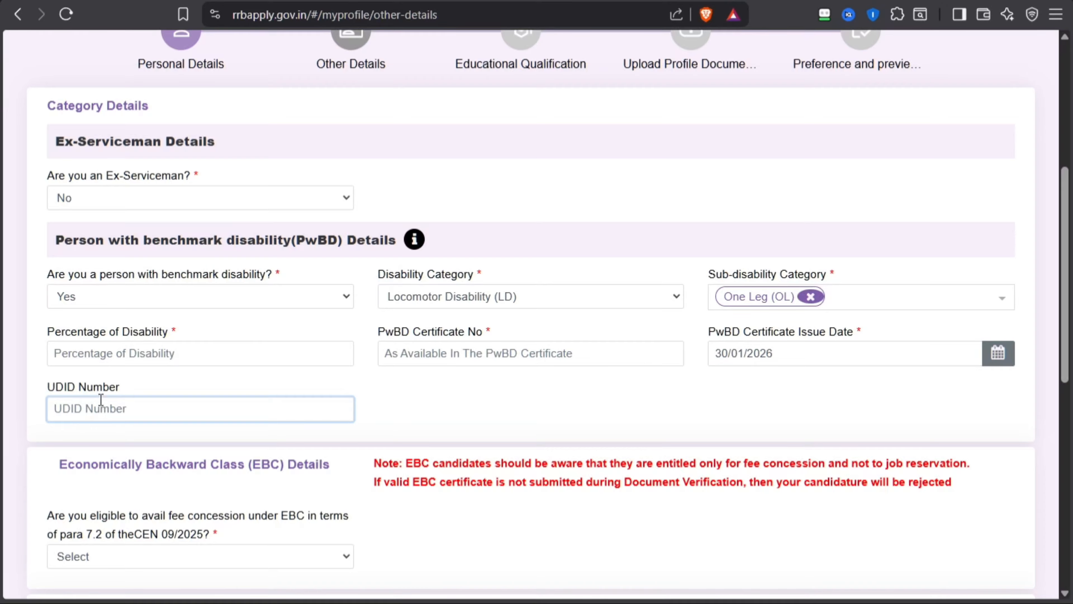
pyautogui.click(75, 296)
pyautogui.click(70, 352)
# - Answer Yes to affected writing ability, accept the scribe notice, then switch the answer to No
pyautogui.scroll(-2, 69, 354)
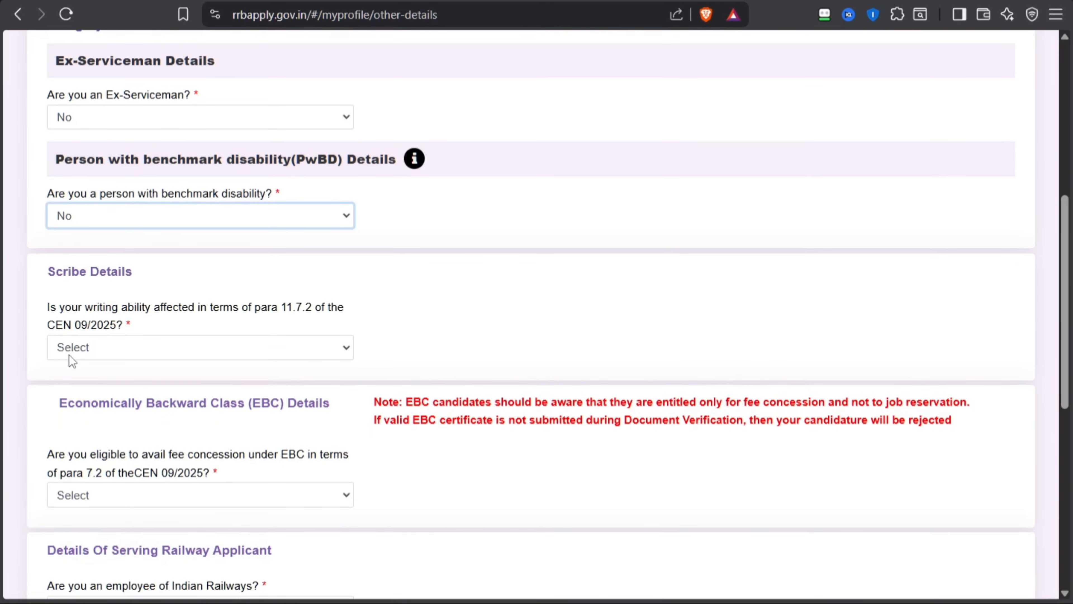
pyautogui.moveTo(48, 275); pyautogui.dragTo(85, 307)
pyautogui.scroll(-2, 88, 316)
pyautogui.click(82, 264)
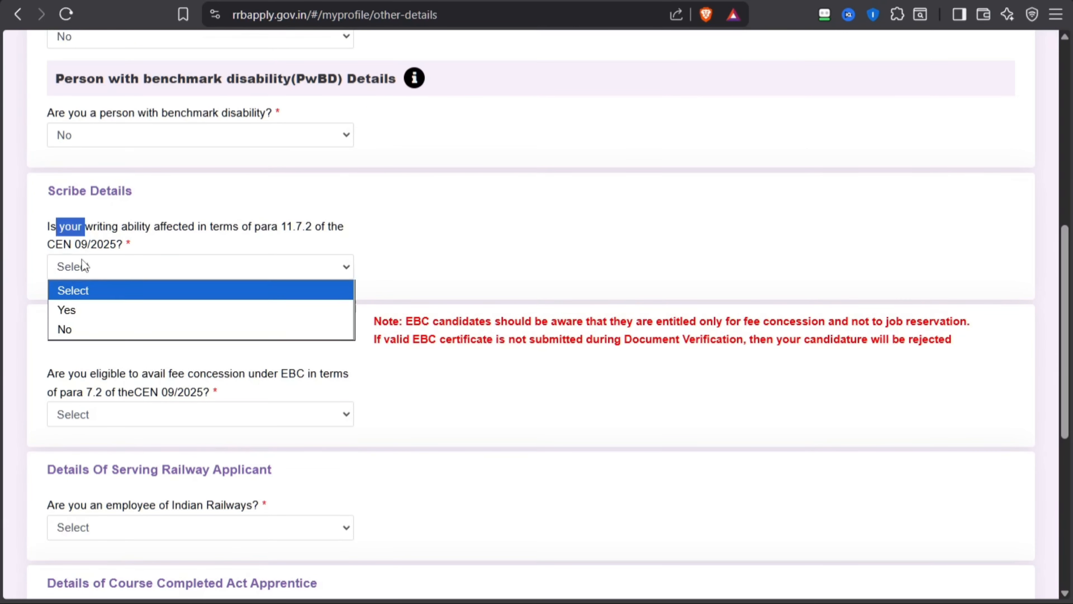
pyautogui.click(77, 311)
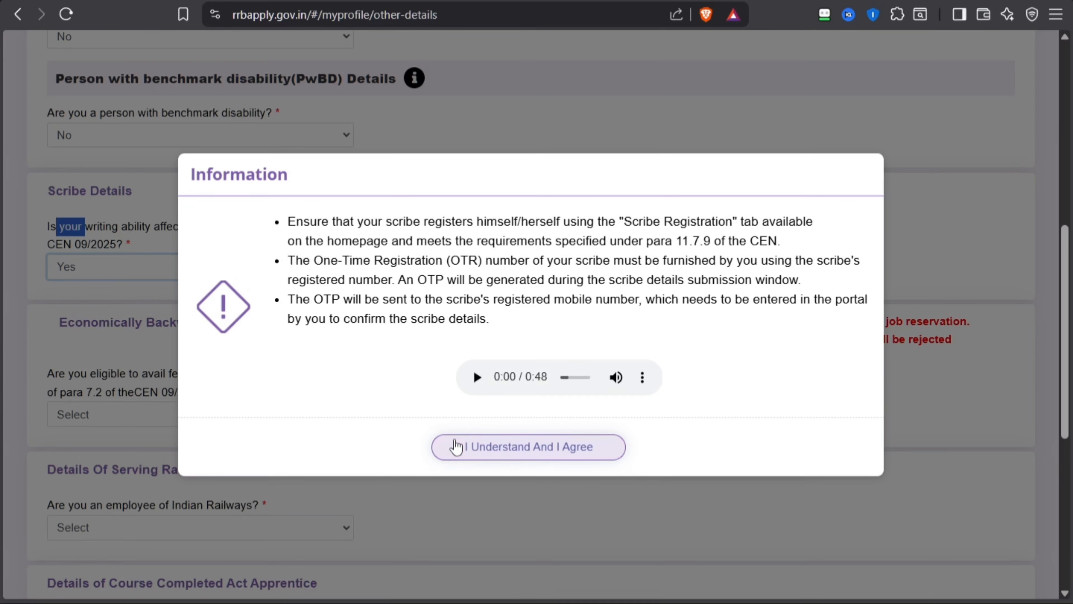
pyautogui.click(454, 440)
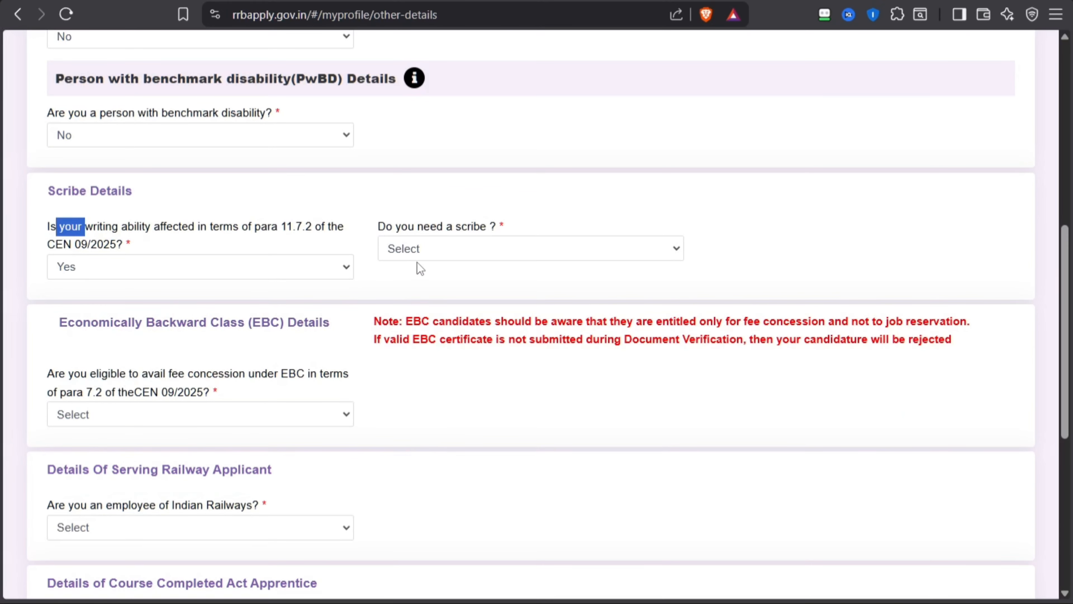
pyautogui.click(98, 267)
pyautogui.click(71, 329)
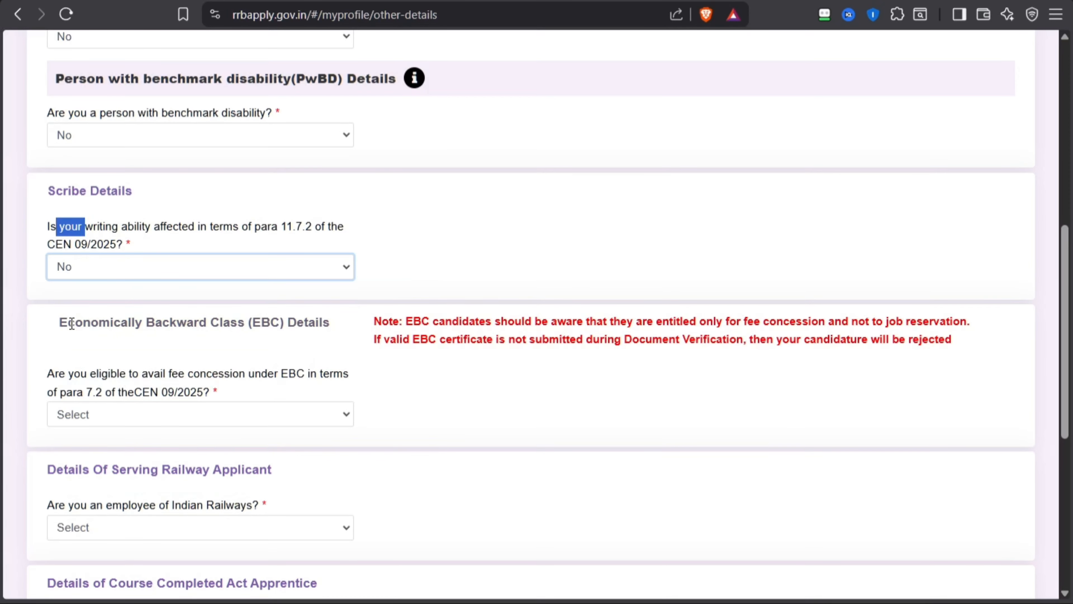
pyautogui.scroll(-2, 71, 323)
# - Answer Yes to EBC fee concession eligibility
pyautogui.moveTo(60, 244); pyautogui.dragTo(292, 262)
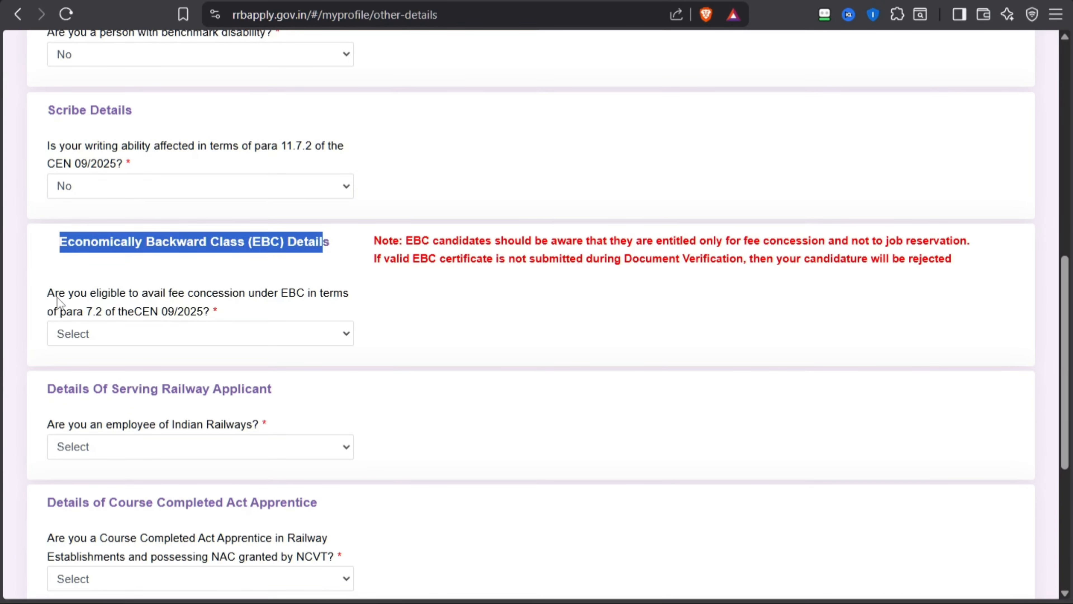
pyautogui.click(88, 330)
pyautogui.click(73, 376)
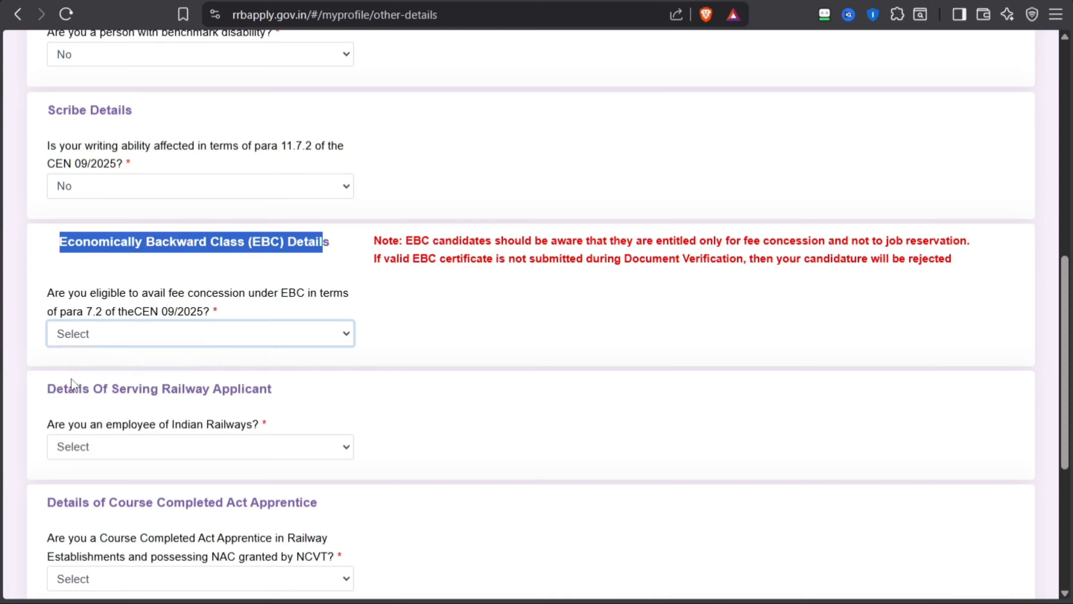
# - Read the EBC notice: Rs. 50,000 income limit, BPL card wording, and the EBC-versus-EWS warning
pyautogui.moveTo(209, 211); pyautogui.dragTo(738, 208)
pyautogui.click(626, 245)
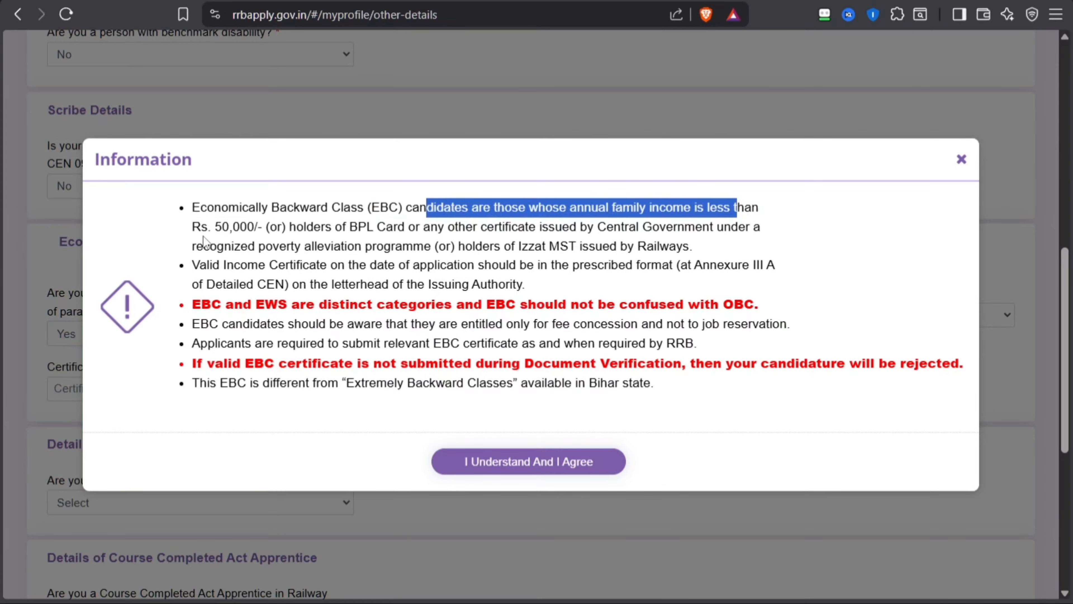
pyautogui.moveTo(192, 230); pyautogui.dragTo(240, 228)
pyautogui.click(344, 243)
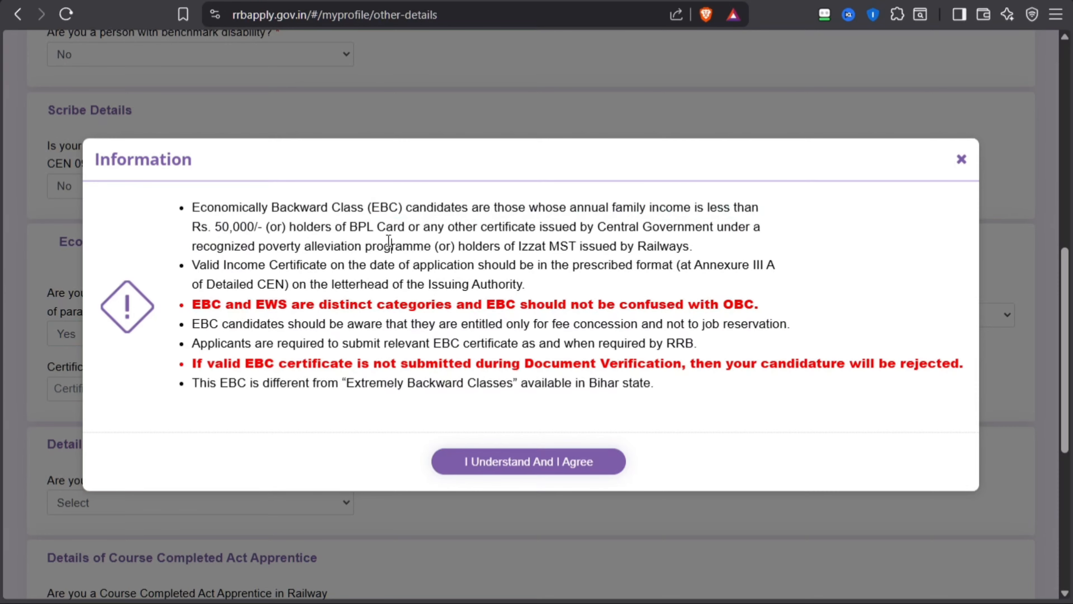
pyautogui.moveTo(308, 208); pyautogui.dragTo(431, 230)
pyautogui.click(344, 244)
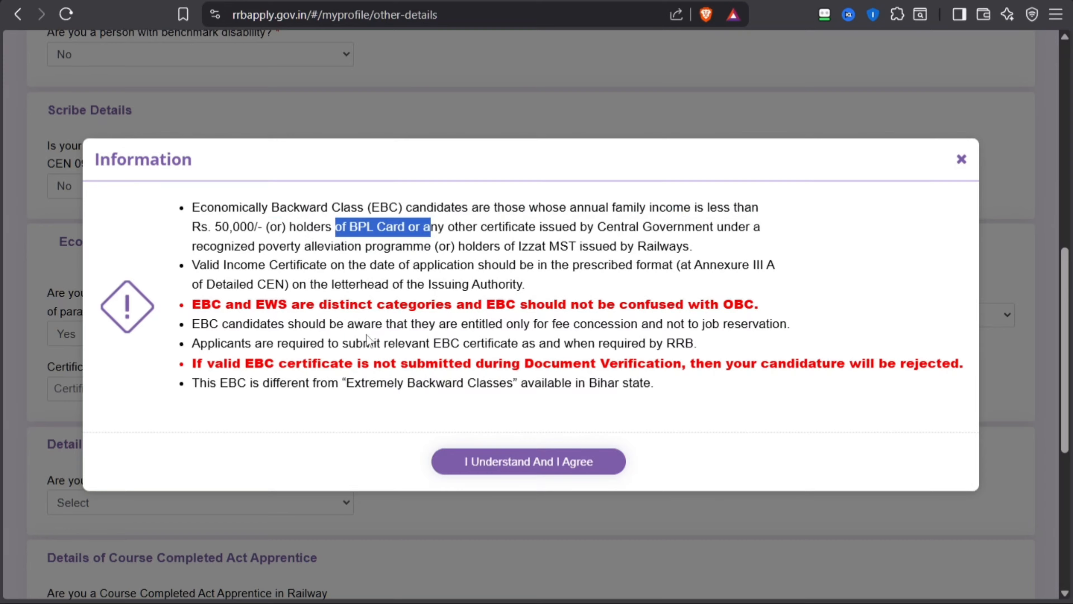
pyautogui.moveTo(193, 305); pyautogui.dragTo(264, 304)
pyautogui.click(450, 324)
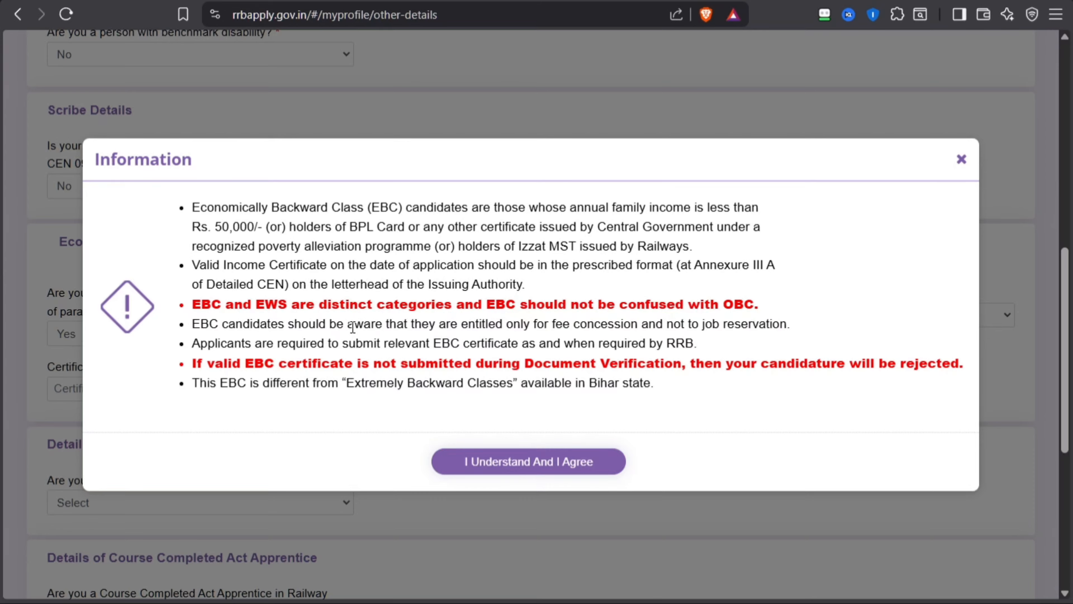
# - Review the EBC notice's rejection warning and accept it with 'I Understand And I Agree'
pyautogui.moveTo(193, 364); pyautogui.dragTo(816, 365)
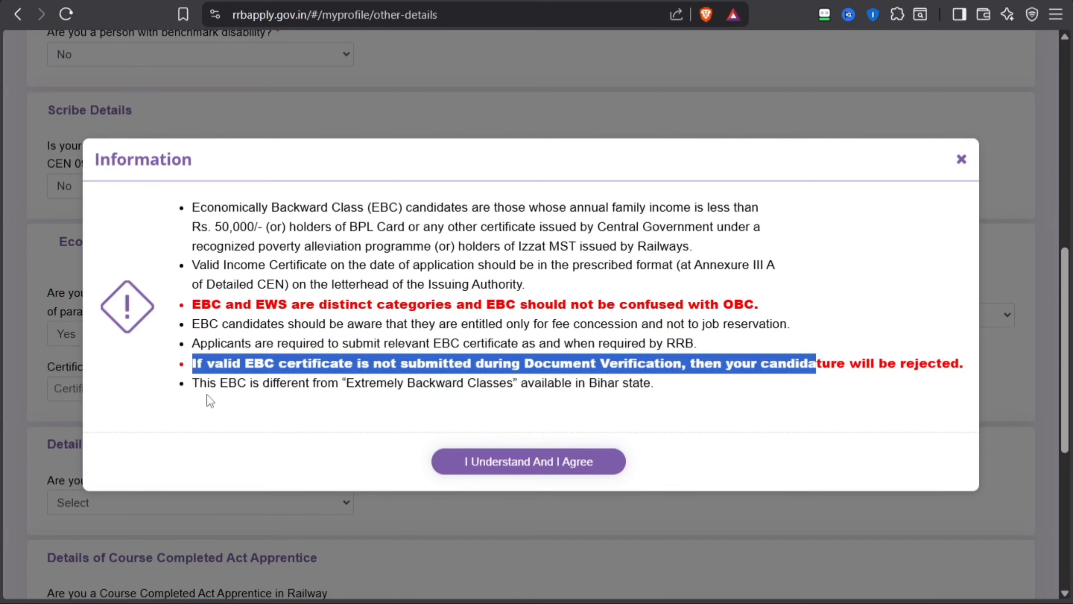
pyautogui.moveTo(376, 383); pyautogui.dragTo(485, 384)
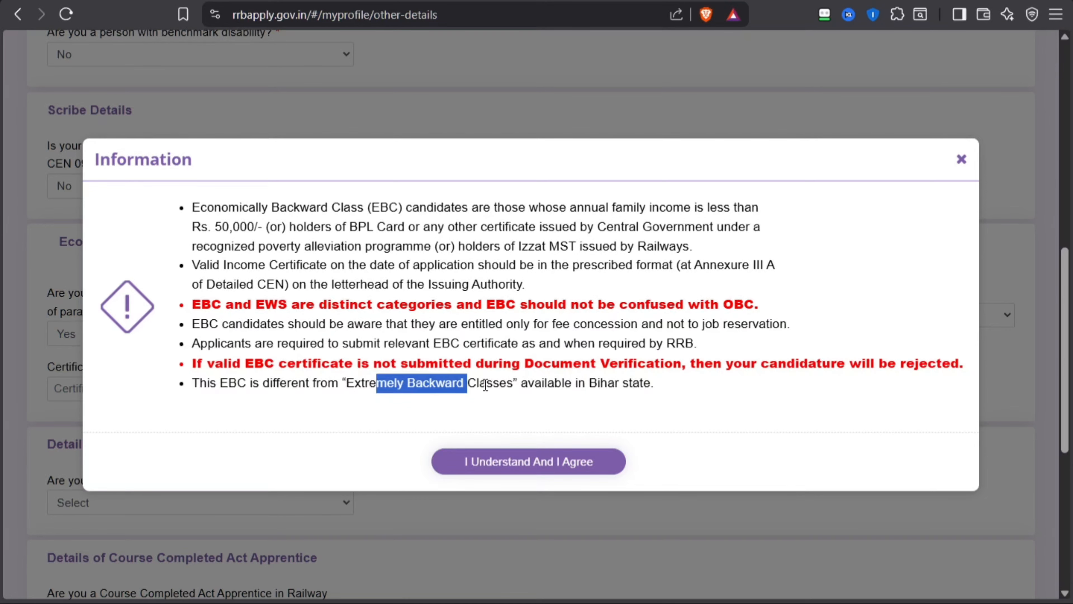
pyautogui.click(474, 359)
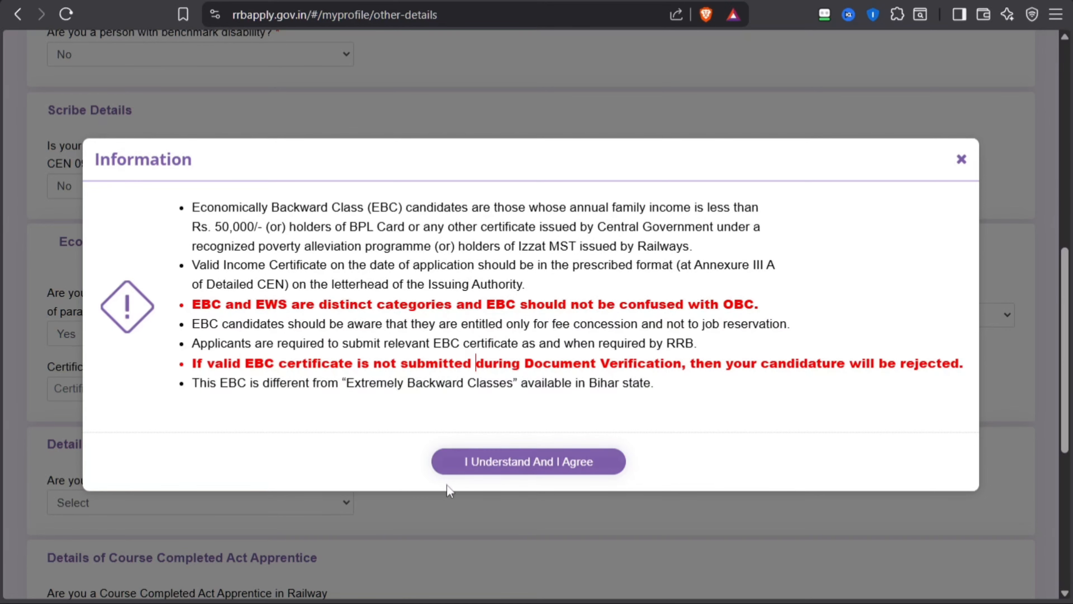
pyautogui.click(476, 465)
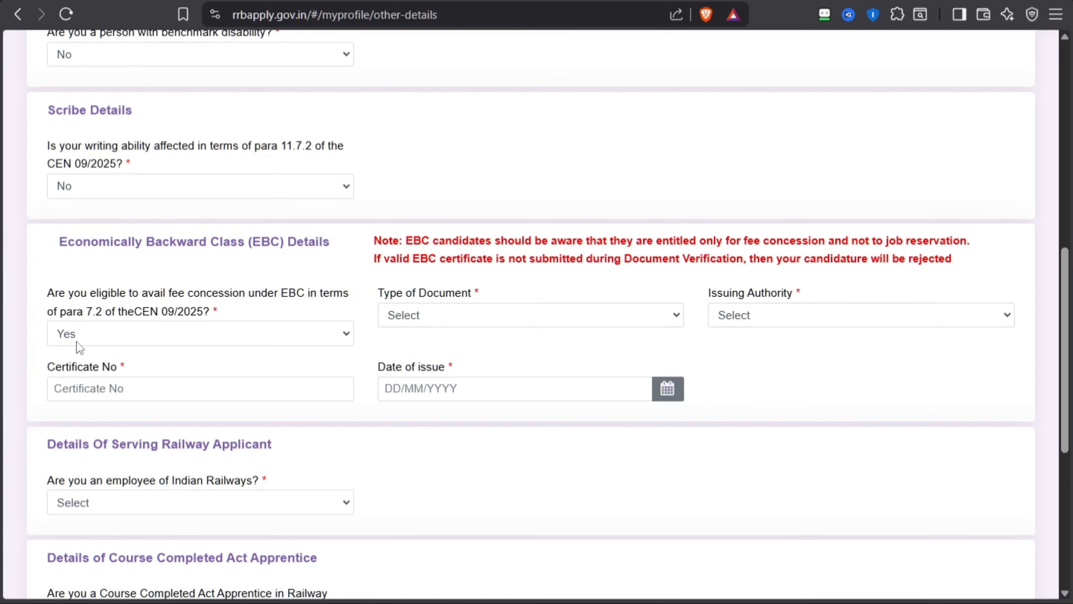
pyautogui.click(76, 341)
# - Answer No to the EBC fee concession eligibility question
pyautogui.click(61, 393)
pyautogui.scroll(-2, 58, 381)
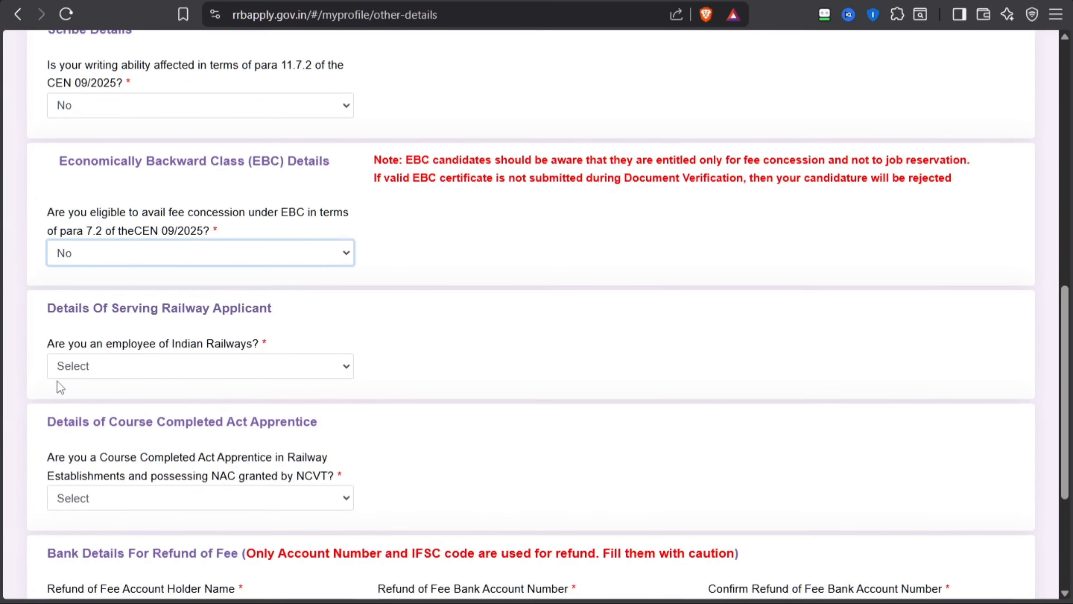
pyautogui.scroll(-2, 45, 339)
pyautogui.moveTo(50, 230); pyautogui.dragTo(241, 220)
# - Answer Yes to being a railway employee and to having applied for NOC, acknowledging the NOC notice
pyautogui.click(104, 283)
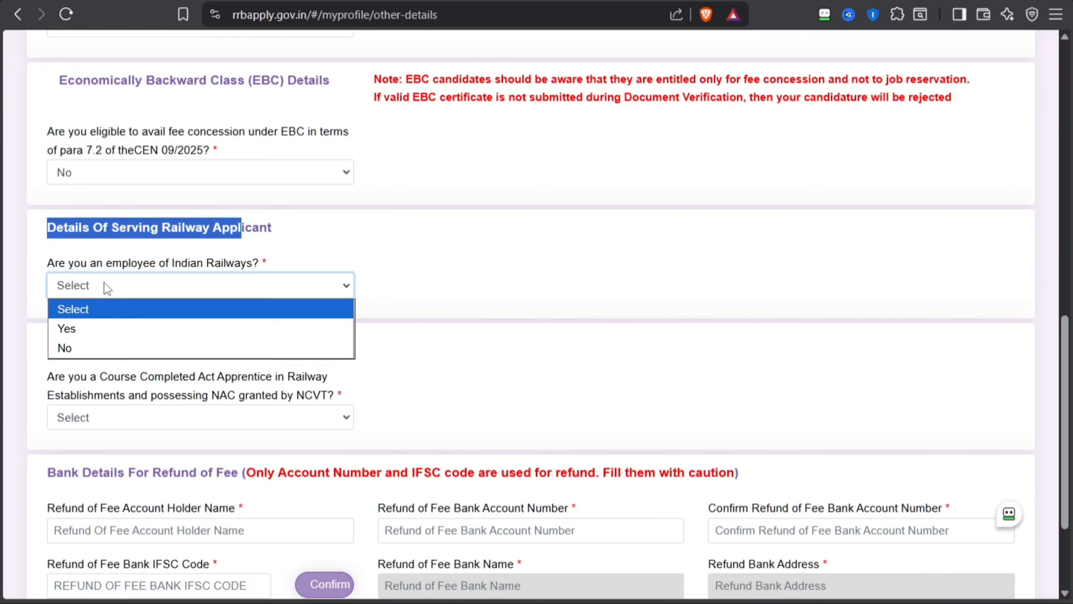
pyautogui.click(88, 327)
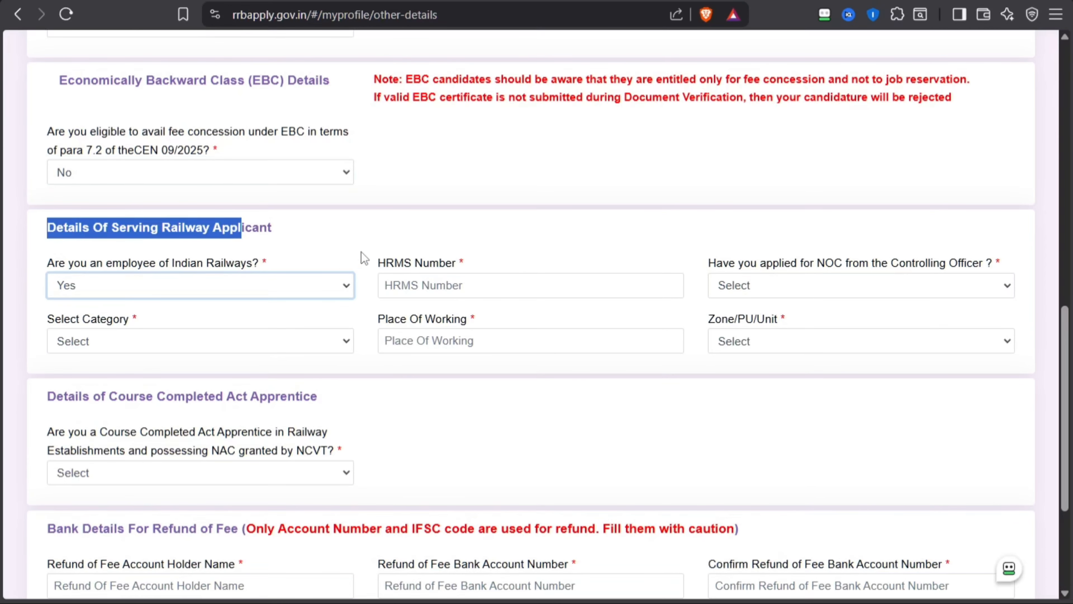
pyautogui.click(407, 277)
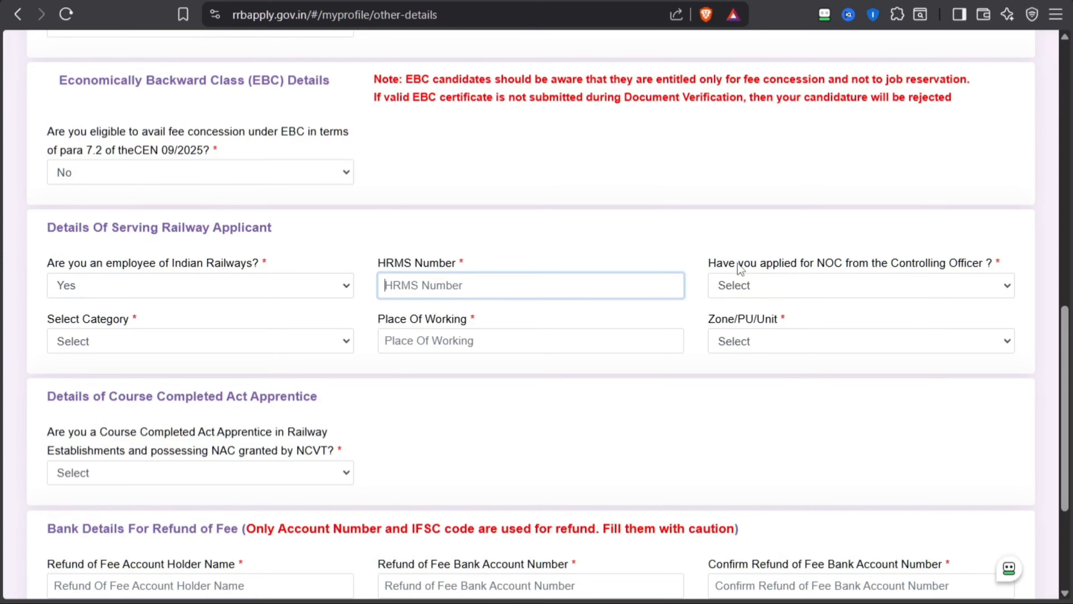
pyautogui.click(755, 277)
pyautogui.click(740, 325)
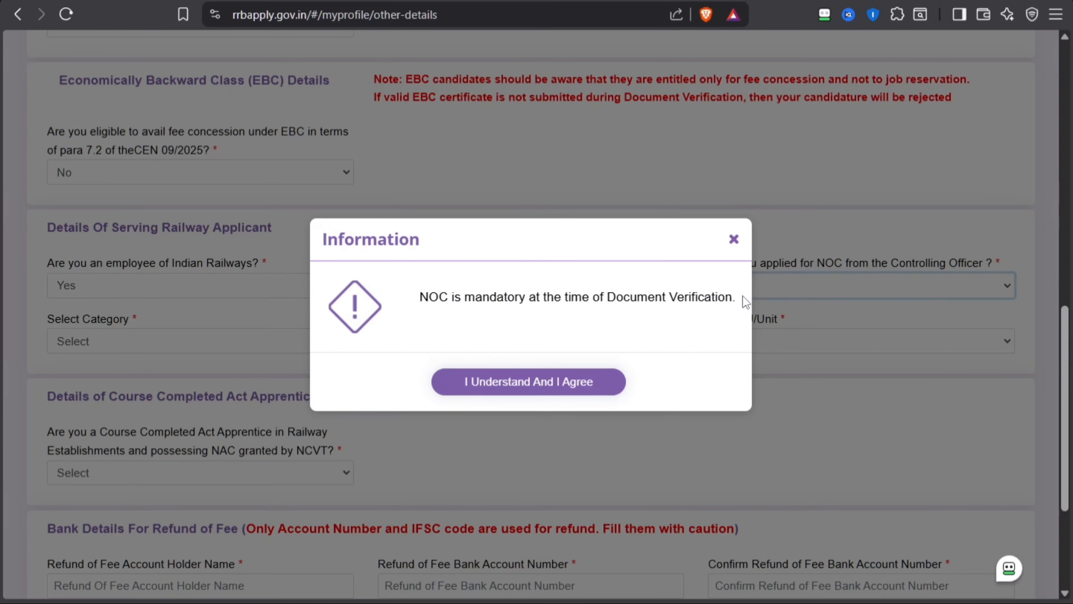
pyautogui.click(584, 395)
# - Choose Group C as the employee category and KRCL as the zone
pyautogui.click(194, 347)
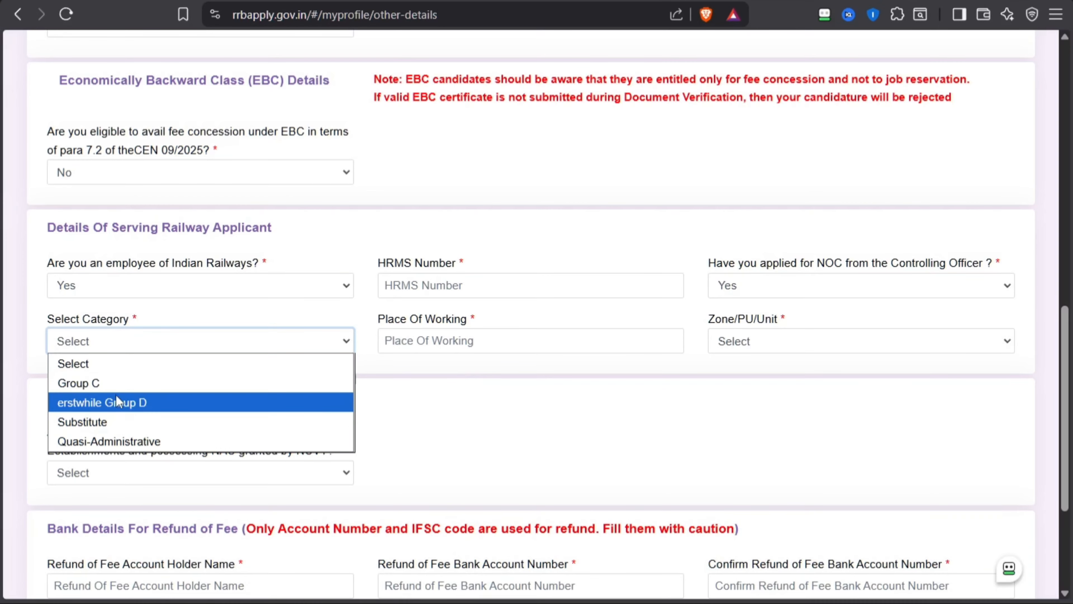
pyautogui.click(102, 385)
pyautogui.click(434, 346)
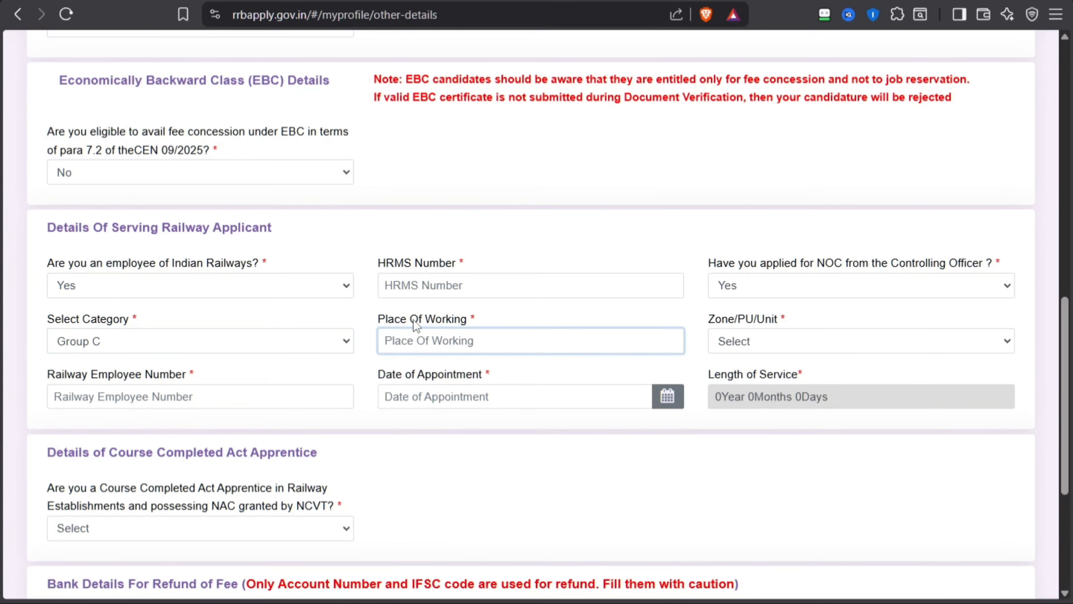
pyautogui.click(737, 336)
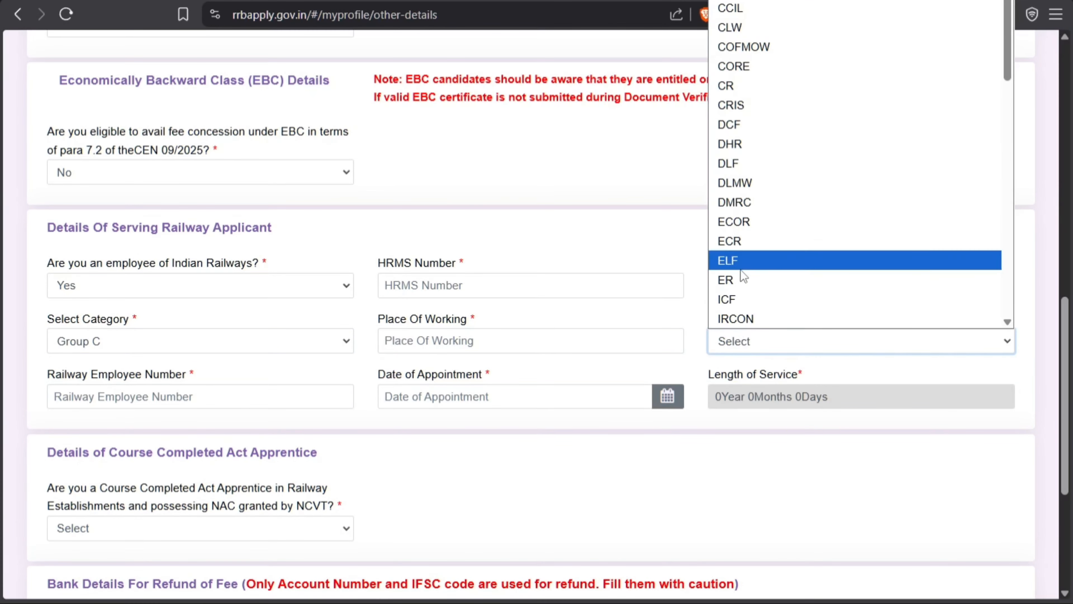
pyautogui.scroll(-5, 746, 125)
pyautogui.click(739, 271)
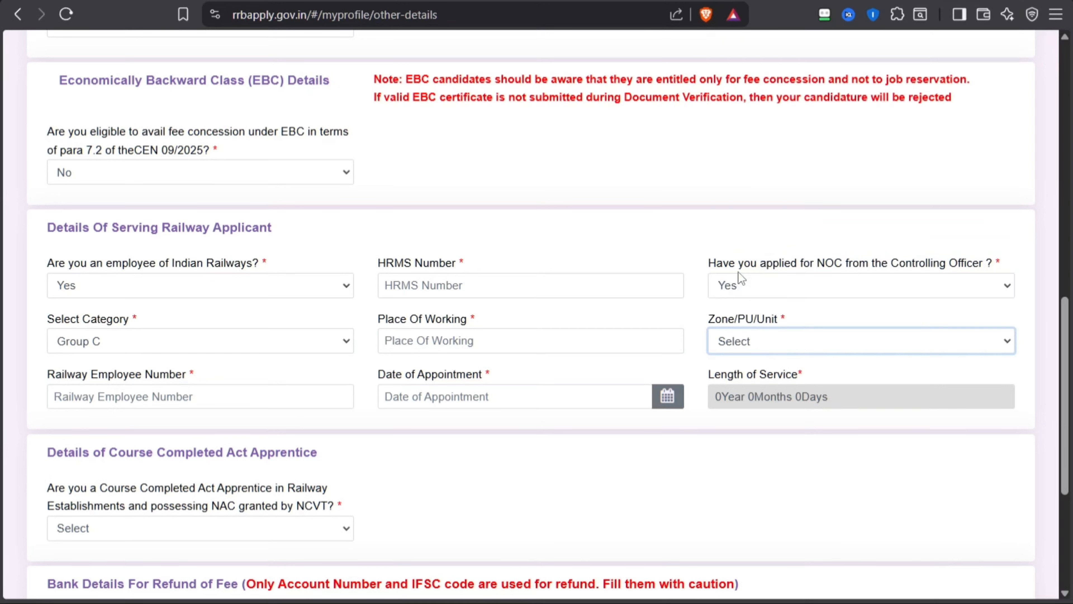
pyautogui.click(110, 397)
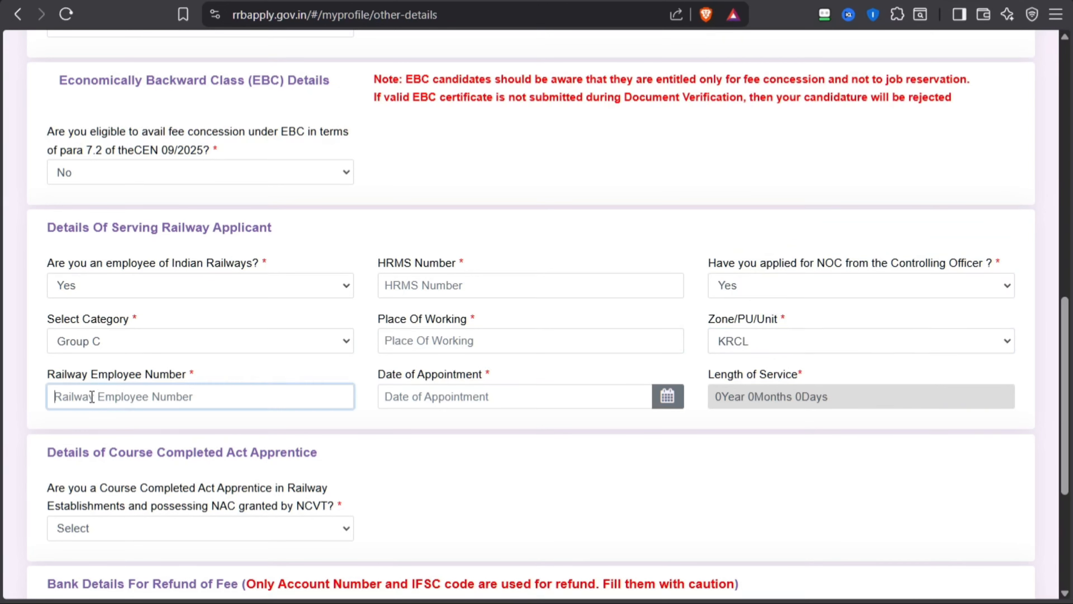
pyautogui.moveTo(48, 376); pyautogui.dragTo(172, 380)
pyautogui.click(171, 386)
pyautogui.click(178, 291)
# - Change the Indian Railways employee answer to No, revealing Current Employment Details
pyautogui.click(67, 346)
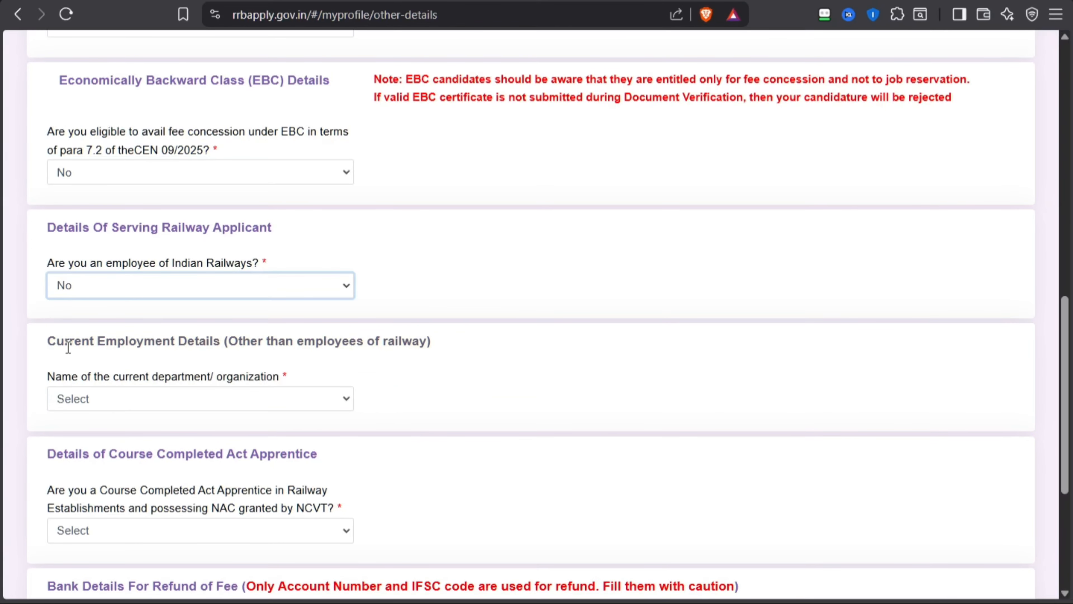
pyautogui.click(65, 347)
pyautogui.scroll(-2, 63, 350)
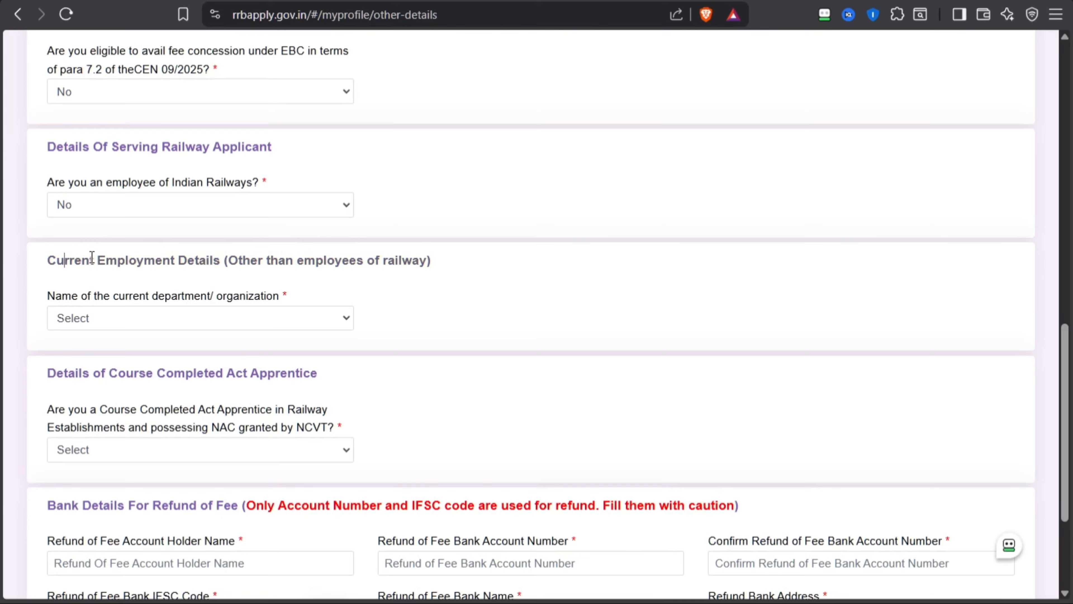
pyautogui.moveTo(55, 259); pyautogui.dragTo(171, 263)
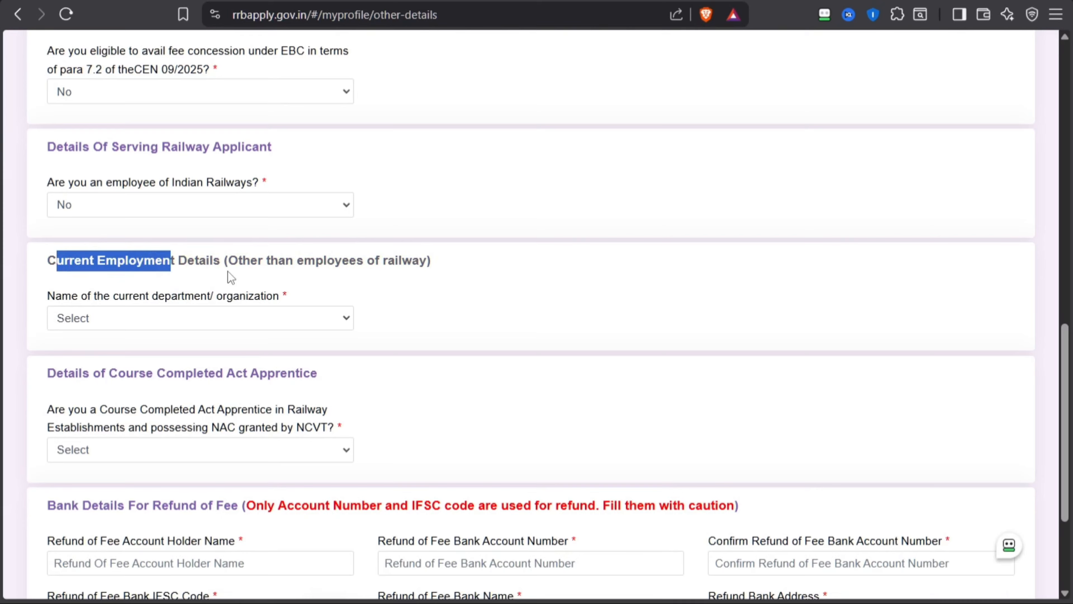
pyautogui.moveTo(249, 277); pyautogui.dragTo(384, 263)
pyautogui.click(214, 290)
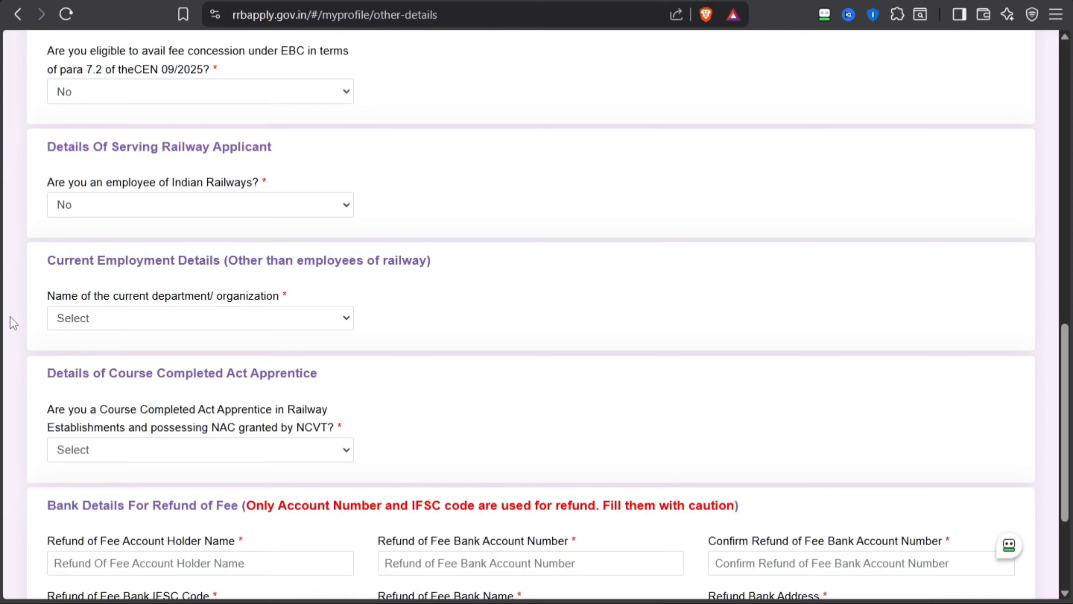
# - Choose State Government as the current organization and acknowledge its NOC notice
pyautogui.click(67, 317)
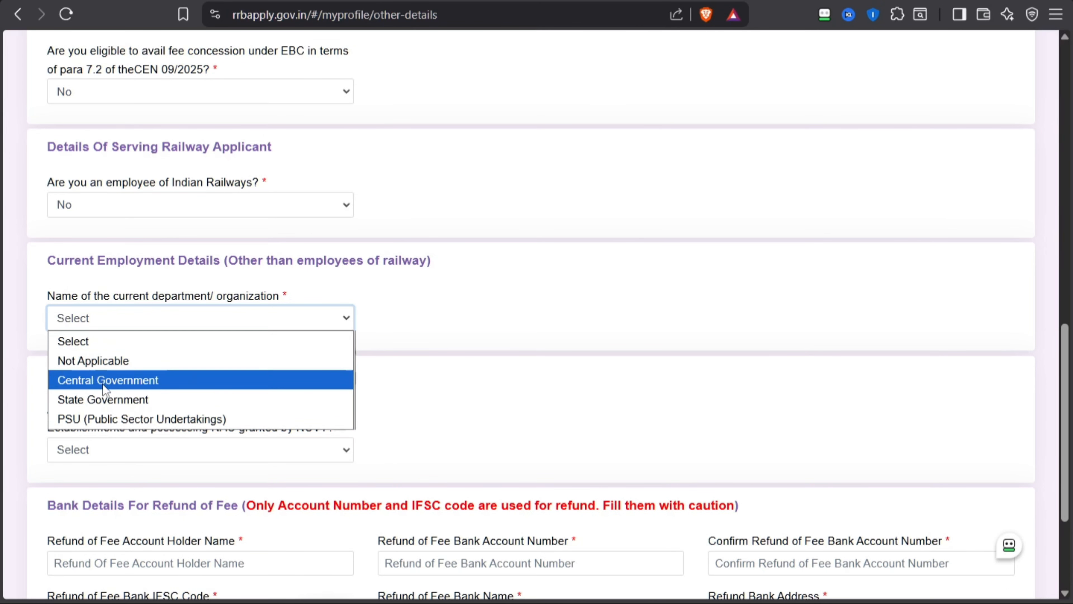
pyautogui.click(100, 399)
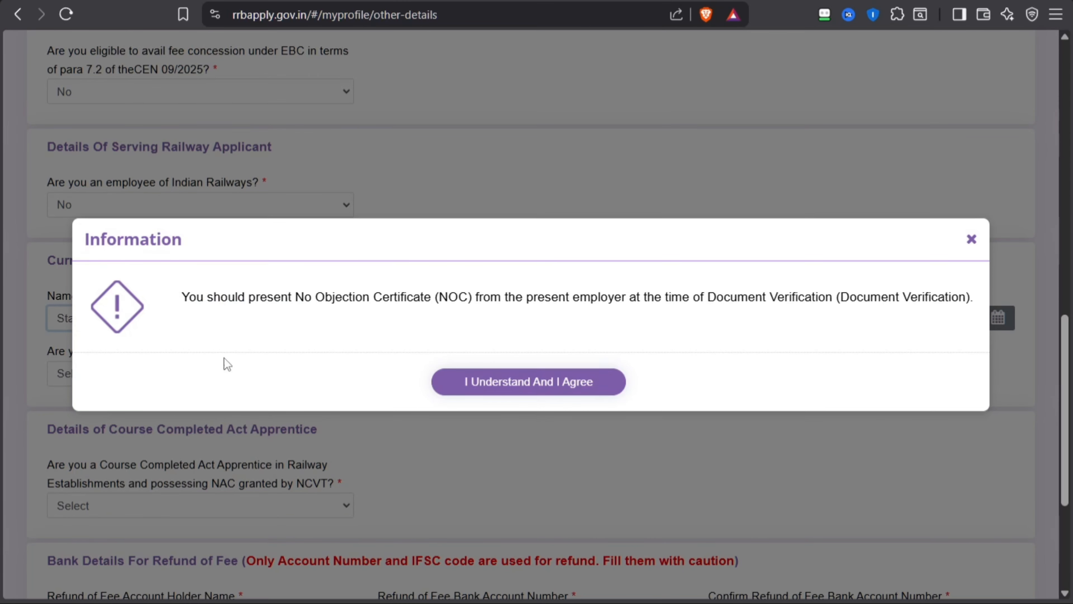
pyautogui.moveTo(184, 300); pyautogui.dragTo(389, 323)
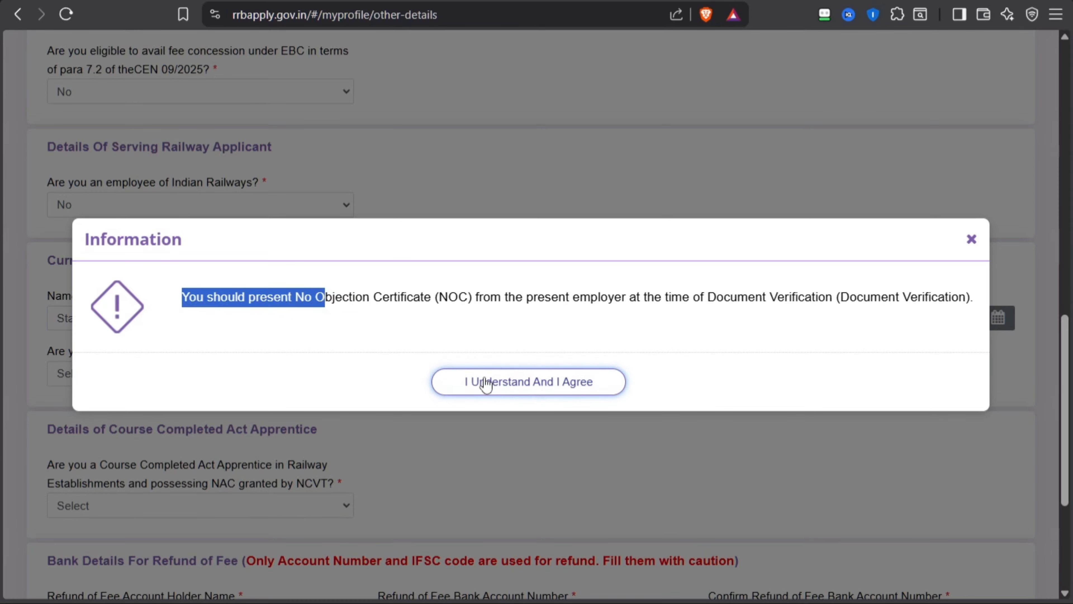
pyautogui.click(485, 382)
pyautogui.click(401, 318)
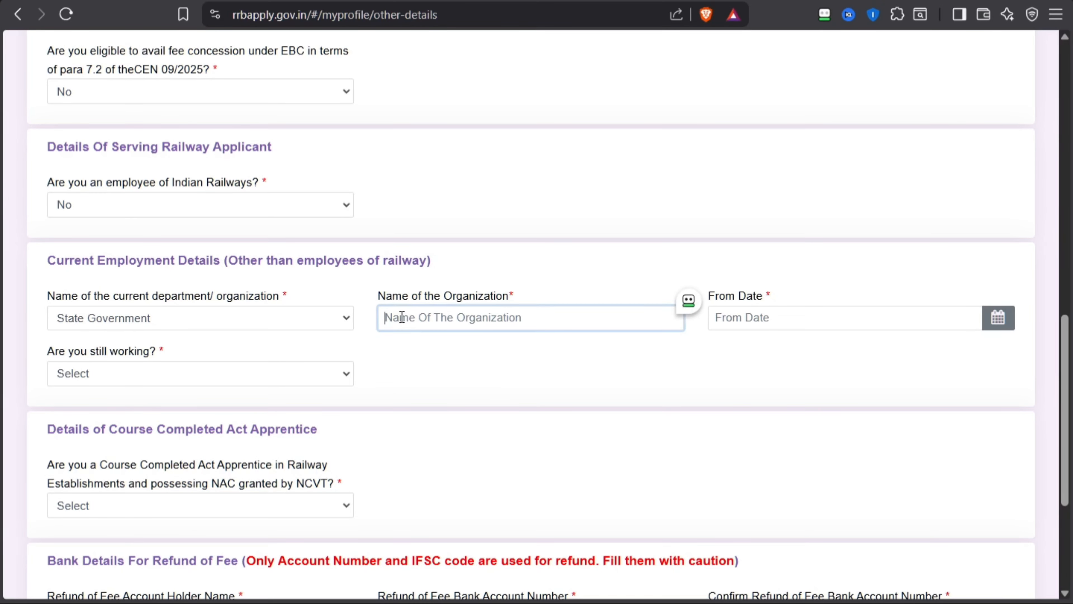
# - Answer Yes to still working, then switch the current organization to Not Applicable
pyautogui.click(249, 378)
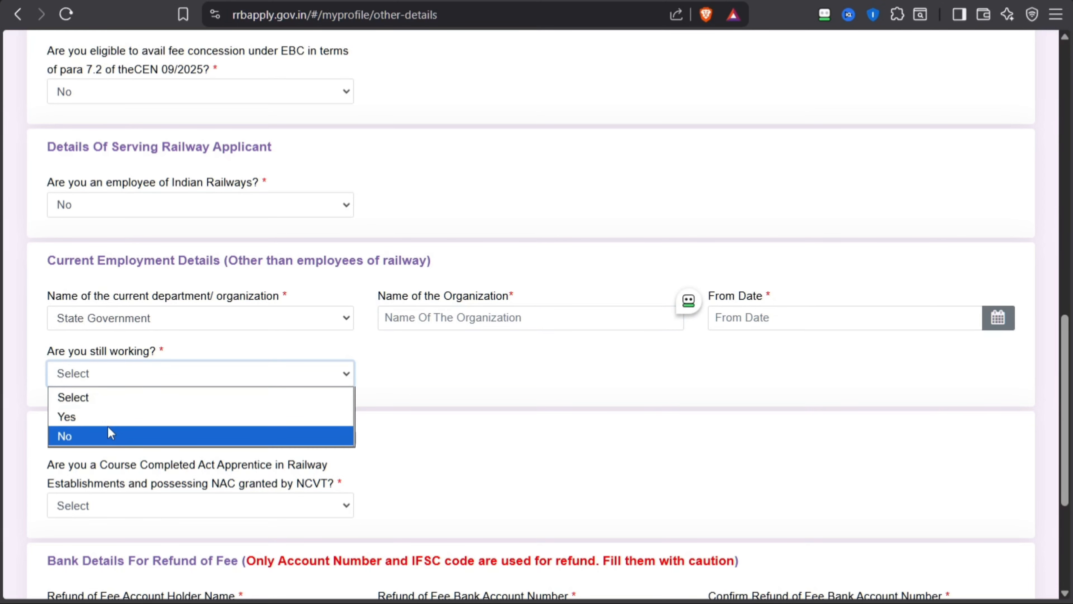
pyautogui.click(108, 417)
pyautogui.click(345, 422)
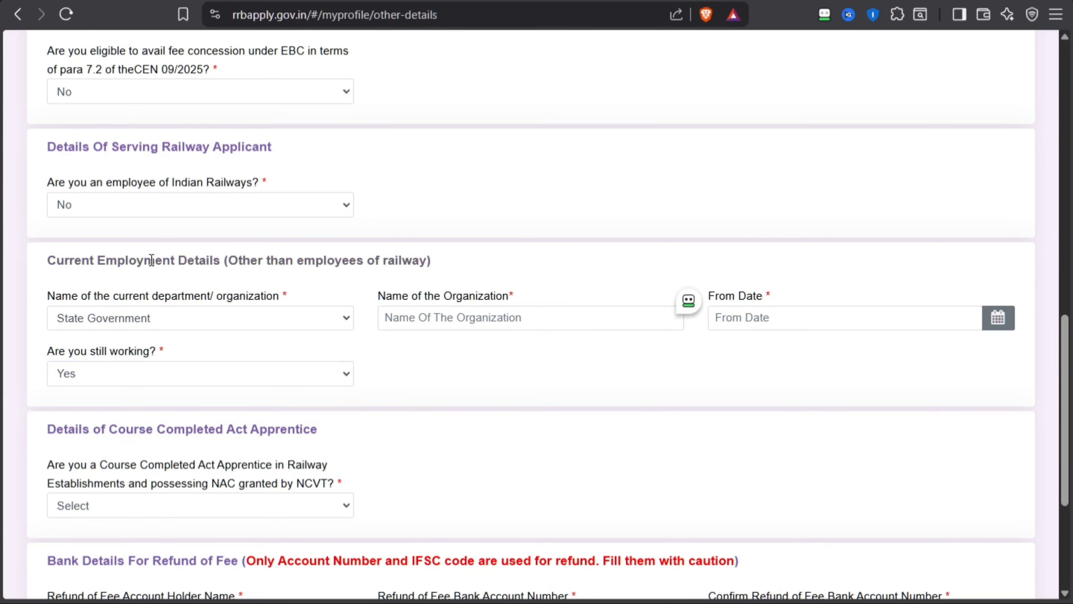
pyautogui.moveTo(151, 260); pyautogui.dragTo(194, 260)
pyautogui.click(142, 311)
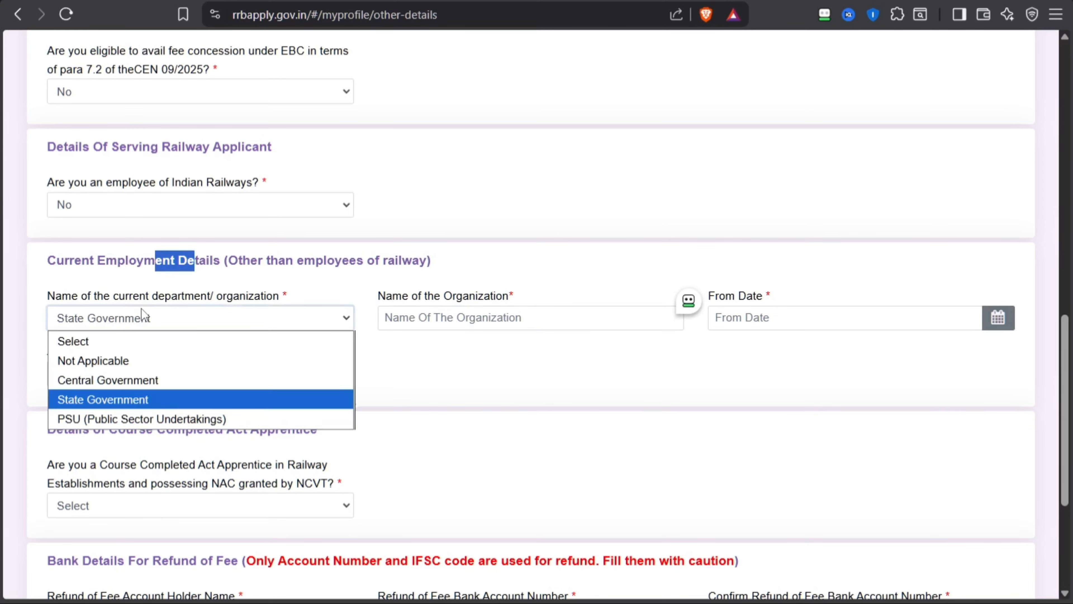
pyautogui.click(84, 360)
# - Answer Yes to the Course Completed Act Apprentice question
pyautogui.scroll(-4, 83, 362)
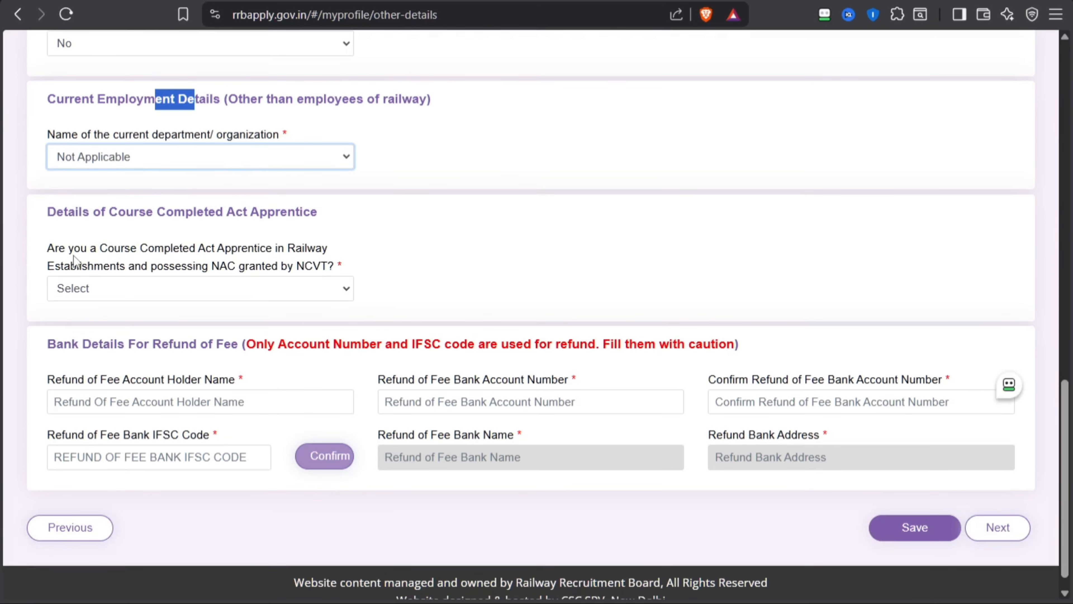
pyautogui.moveTo(33, 213); pyautogui.dragTo(308, 212)
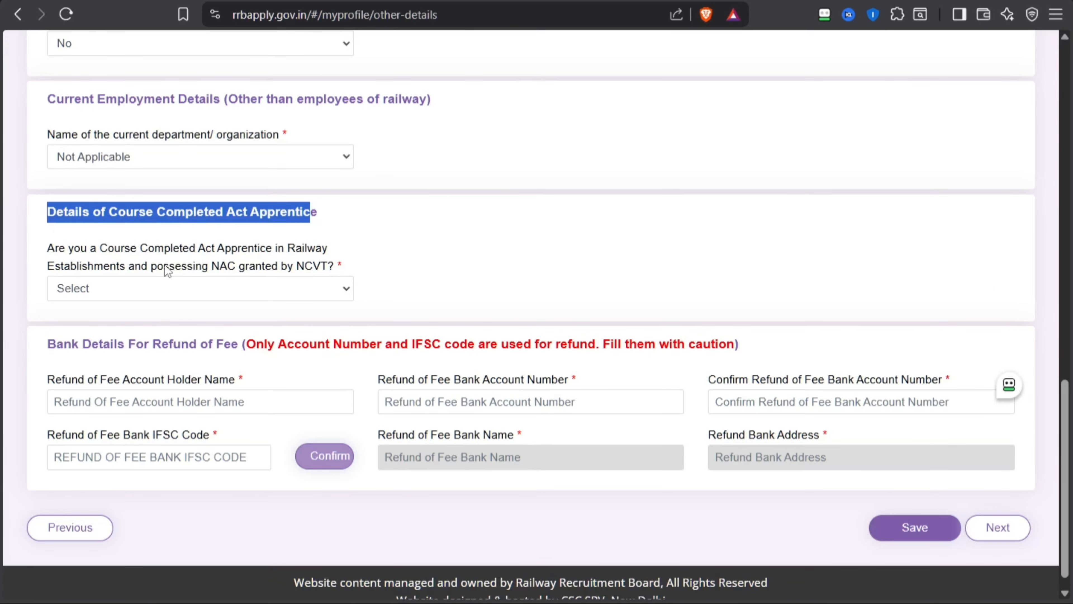
pyautogui.moveTo(140, 249); pyautogui.dragTo(303, 272)
pyautogui.click(213, 316)
pyautogui.click(165, 292)
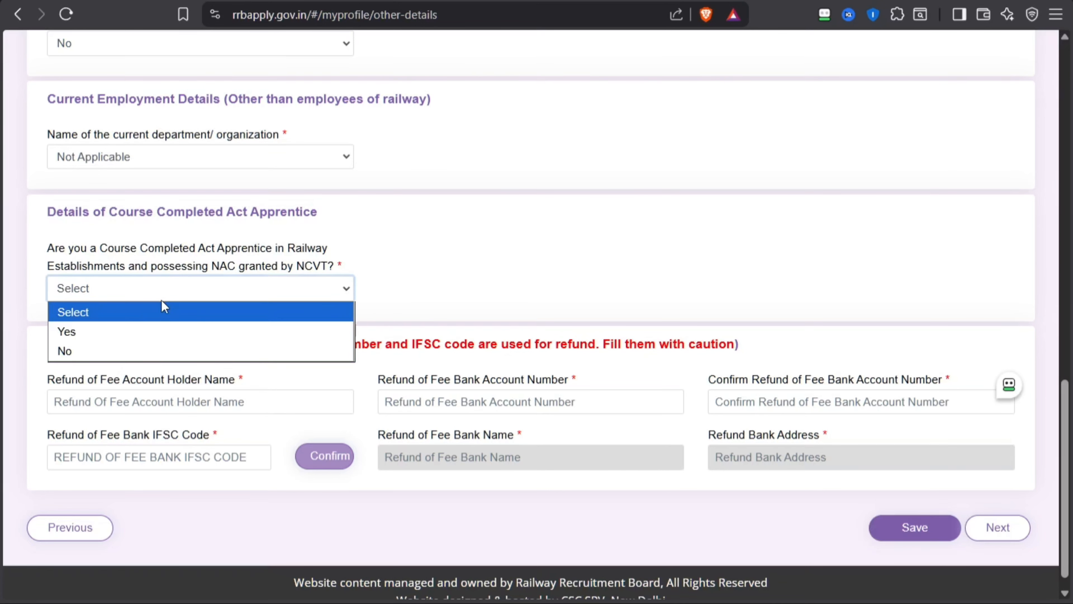
pyautogui.click(104, 331)
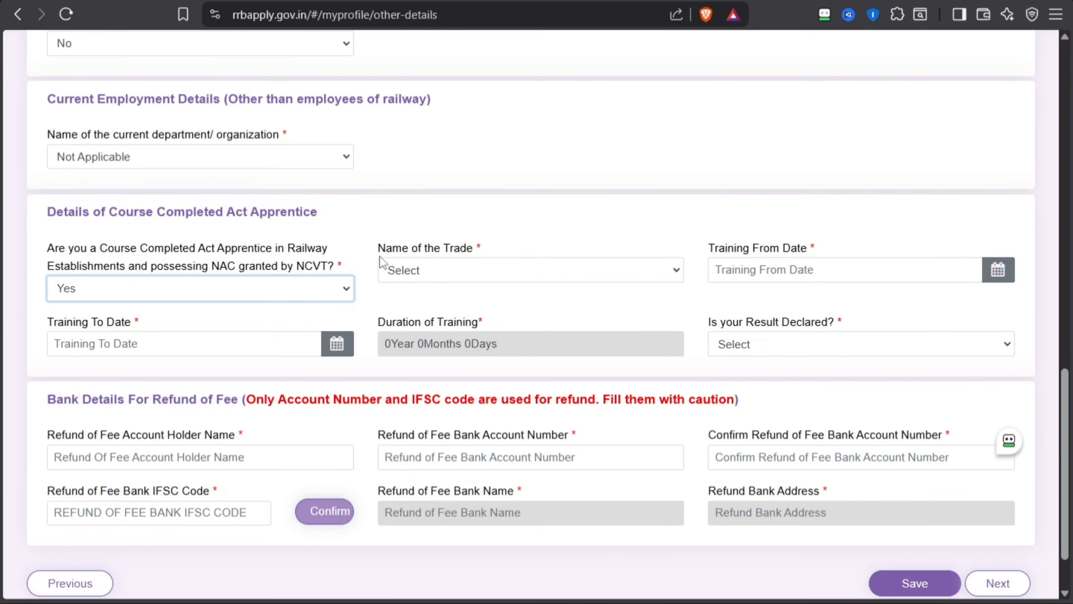
# - Choose Electrician as the apprentice trade
pyautogui.moveTo(379, 255); pyautogui.dragTo(445, 269)
pyautogui.click(447, 275)
pyautogui.scroll(-3, 451, 347)
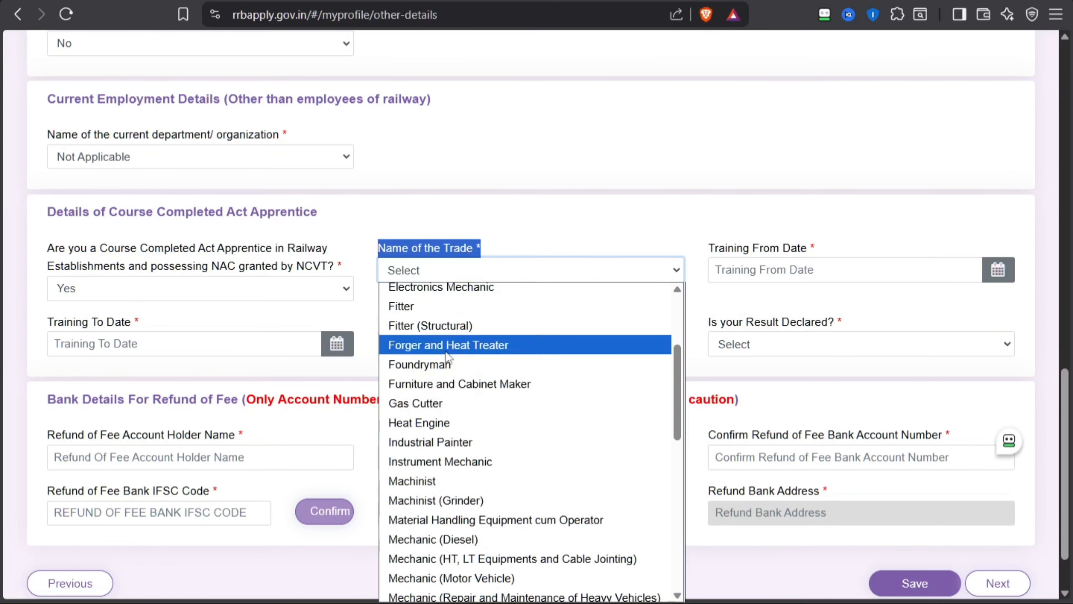
pyautogui.scroll(3, 451, 376)
pyautogui.click(439, 430)
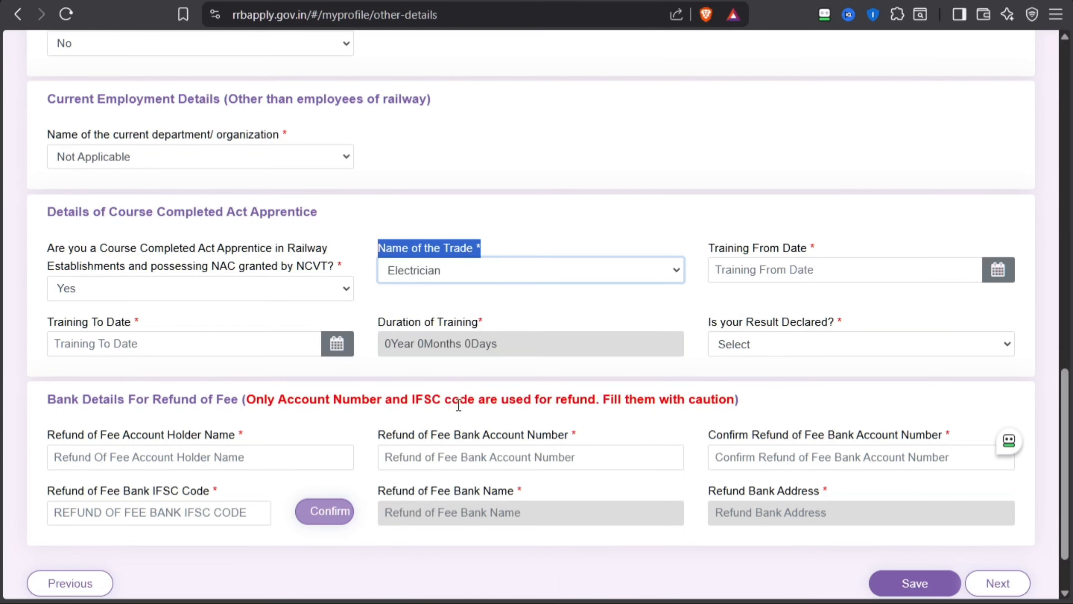
pyautogui.click(829, 321)
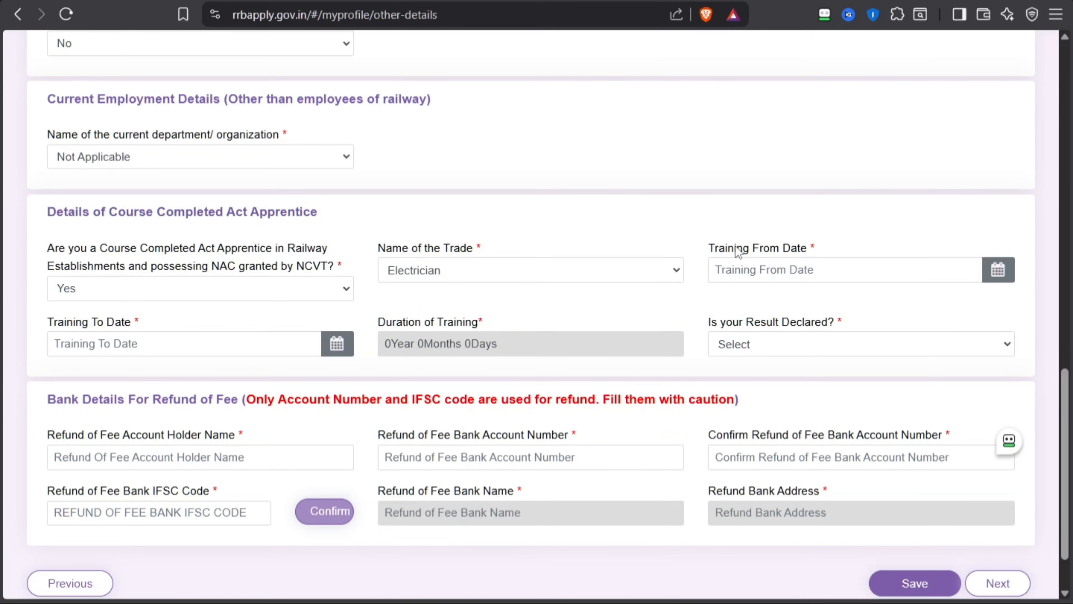
# - Set the training start date to 03/12/2025 and answer Yes to Result Declared
pyautogui.click(997, 270)
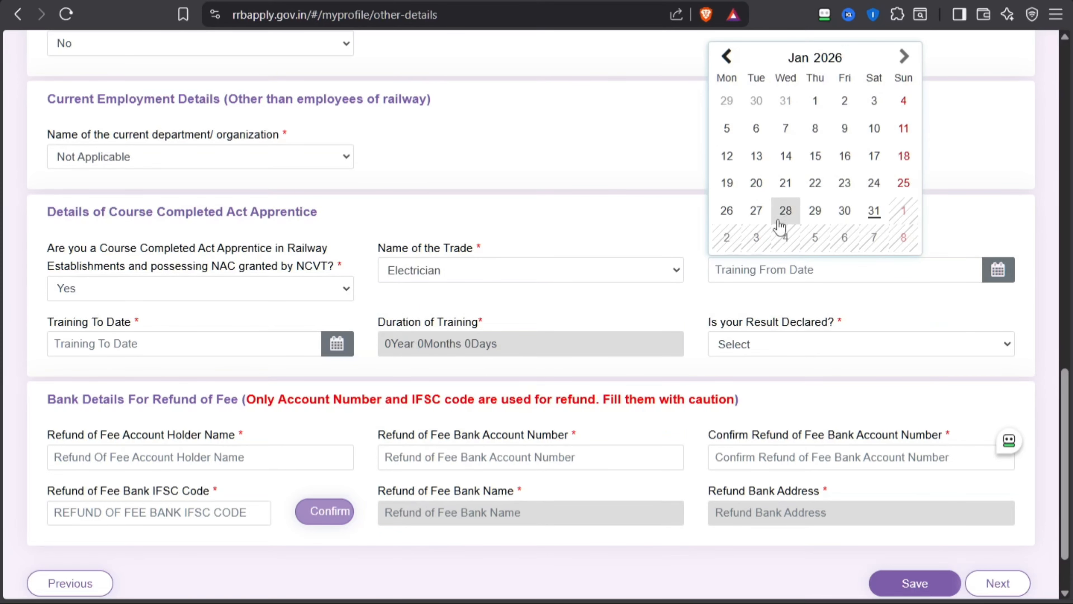
pyautogui.click(726, 56)
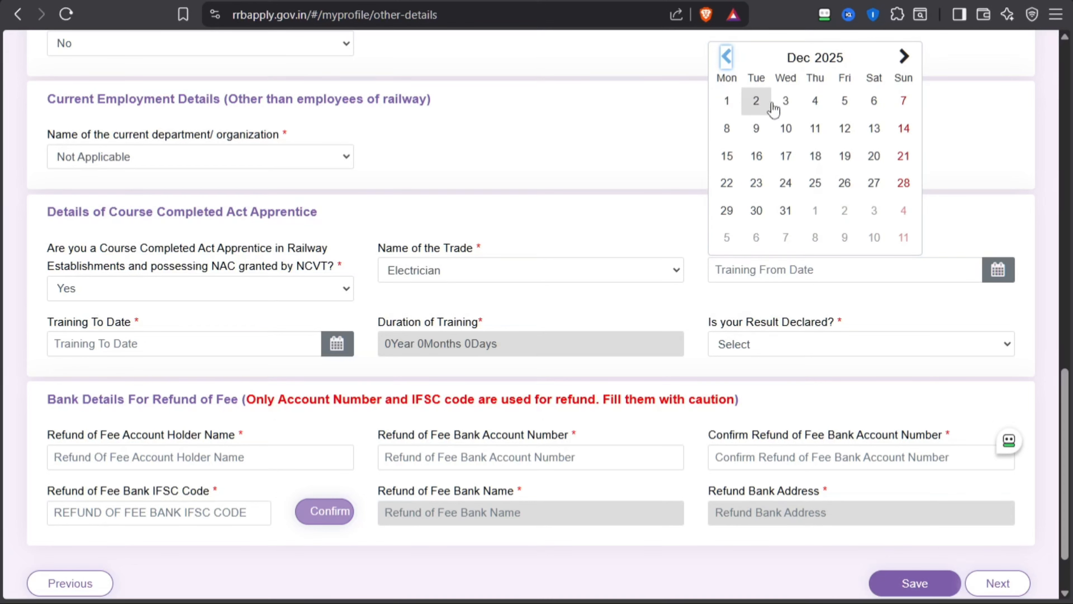
pyautogui.click(785, 102)
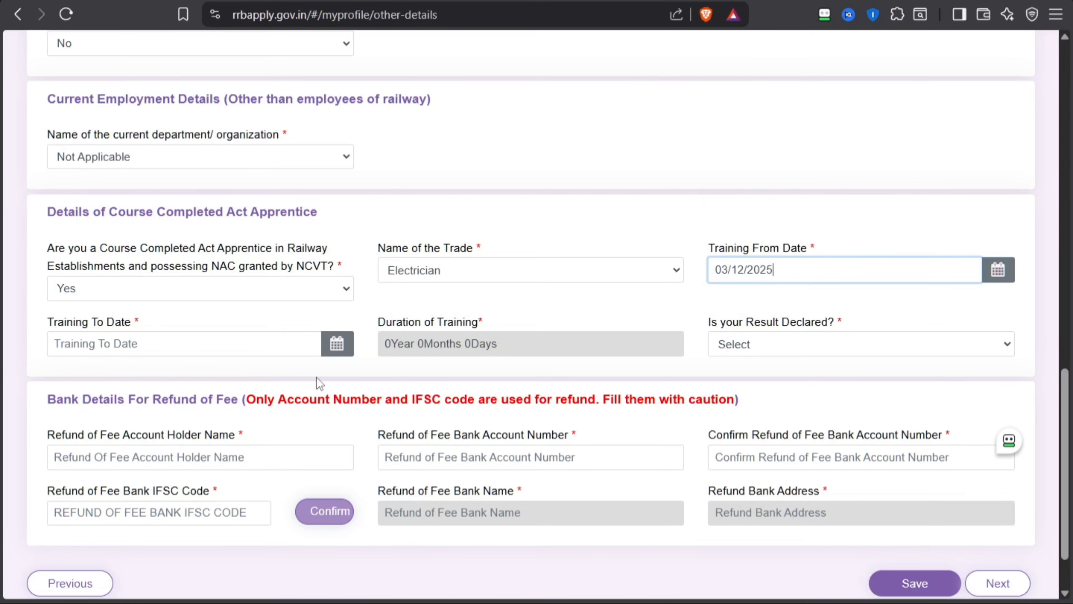
pyautogui.click(732, 346)
pyautogui.click(727, 386)
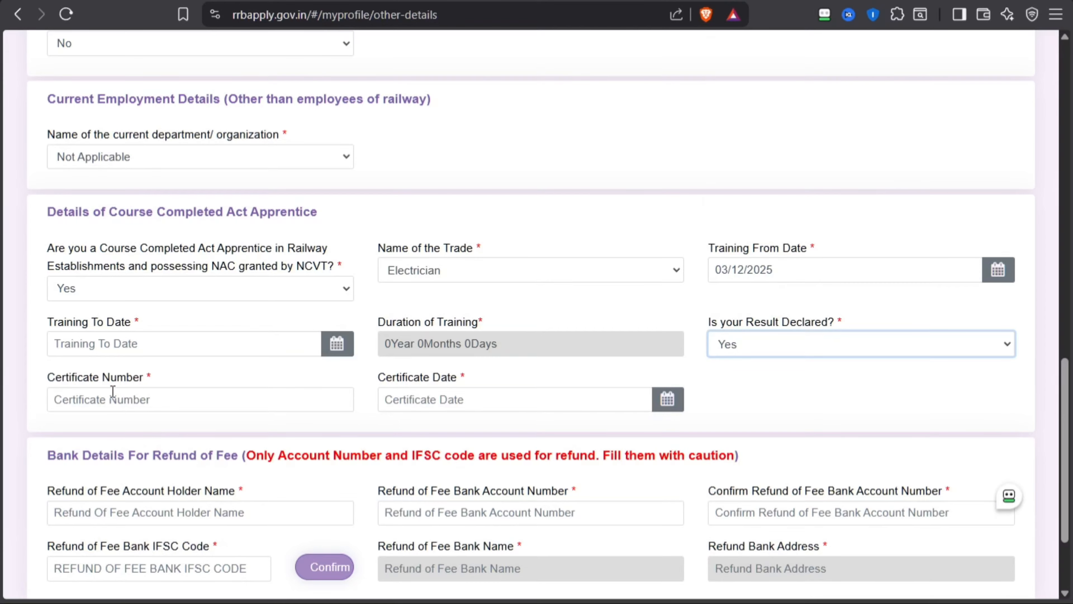
pyautogui.click(105, 398)
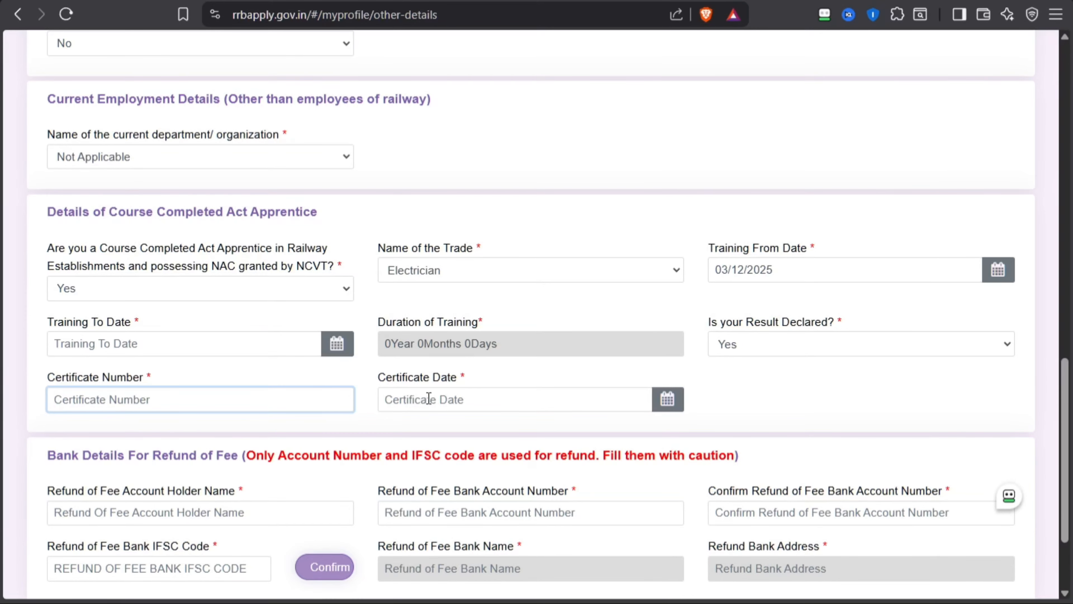
# - Change the Act Apprentice answer to No
pyautogui.click(89, 291)
pyautogui.click(71, 351)
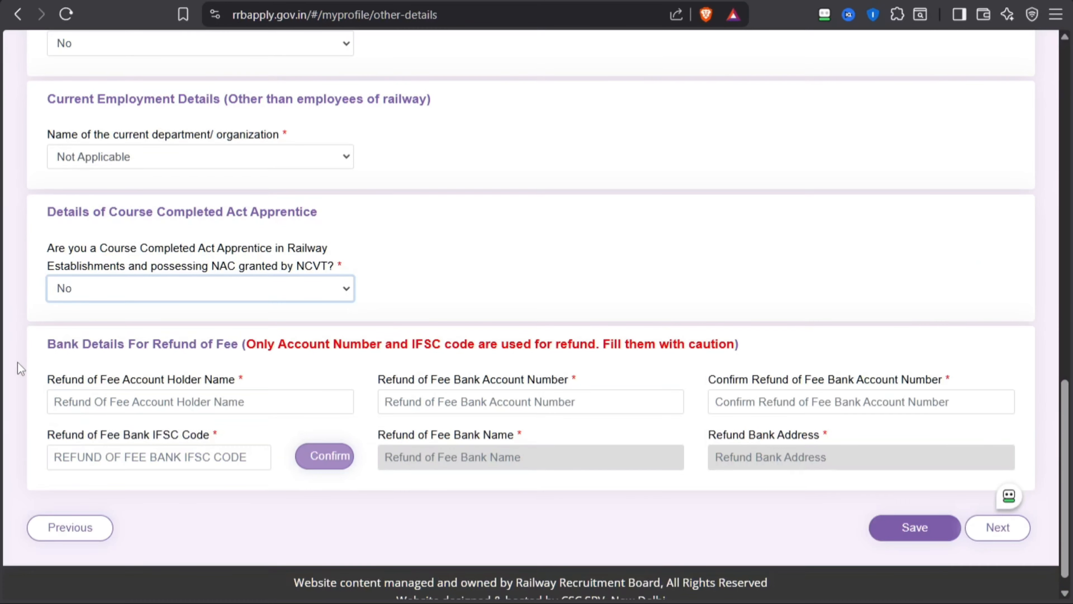
pyautogui.scroll(-1, 33, 369)
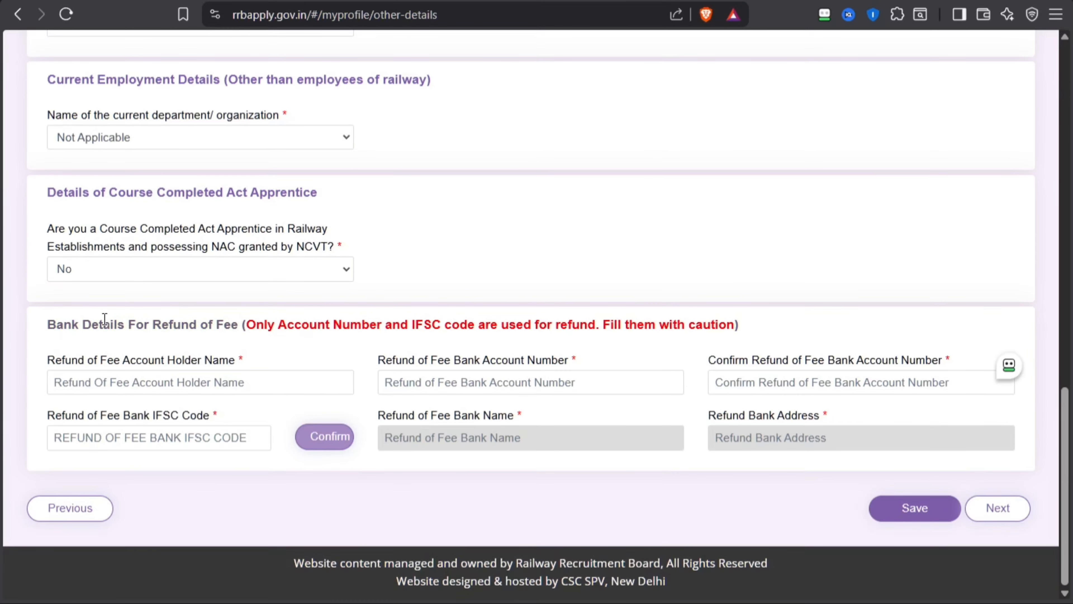
# - Review the refund bank details caution note and select the account holder name and account number fields
pyautogui.moveTo(65, 322); pyautogui.dragTo(170, 328)
pyautogui.click(325, 355)
pyautogui.moveTo(246, 325); pyautogui.dragTo(585, 321)
pyautogui.click(734, 325)
pyautogui.click(223, 383)
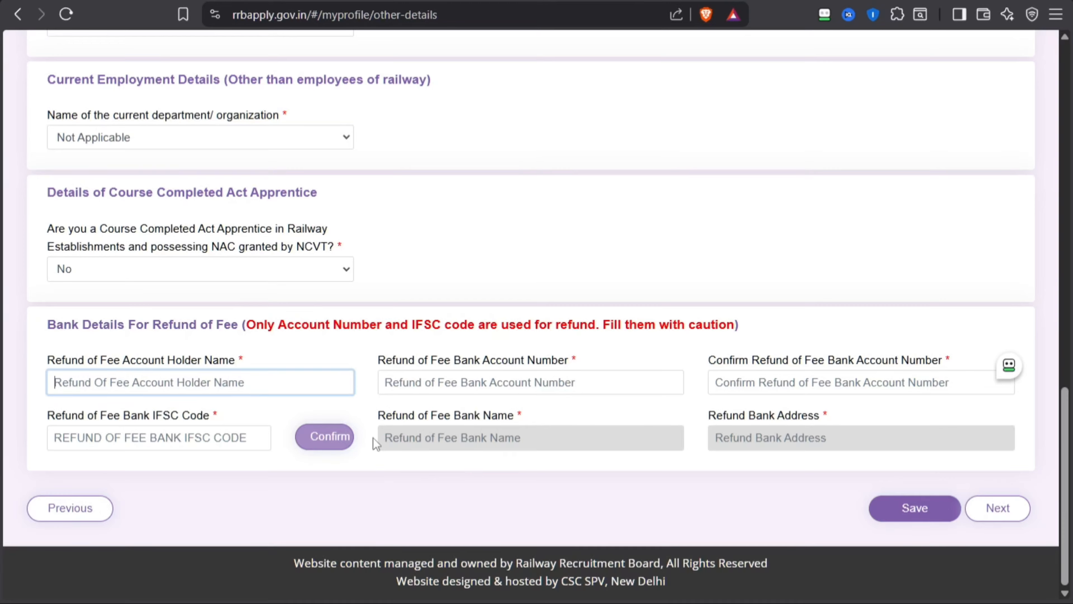
pyautogui.moveTo(87, 358); pyautogui.dragTo(160, 379)
pyautogui.click(269, 385)
pyautogui.click(447, 383)
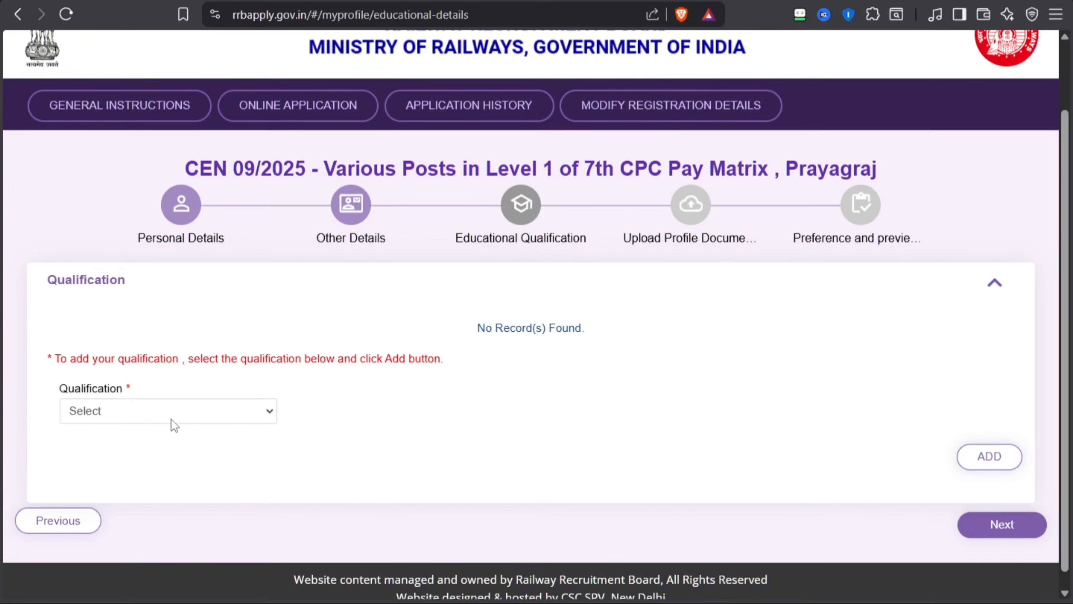
# - Choose Matriculation/SSLC with state UTTAR PRADESH, district Agra and board UP BOARD
pyautogui.click(171, 420)
pyautogui.click(179, 44)
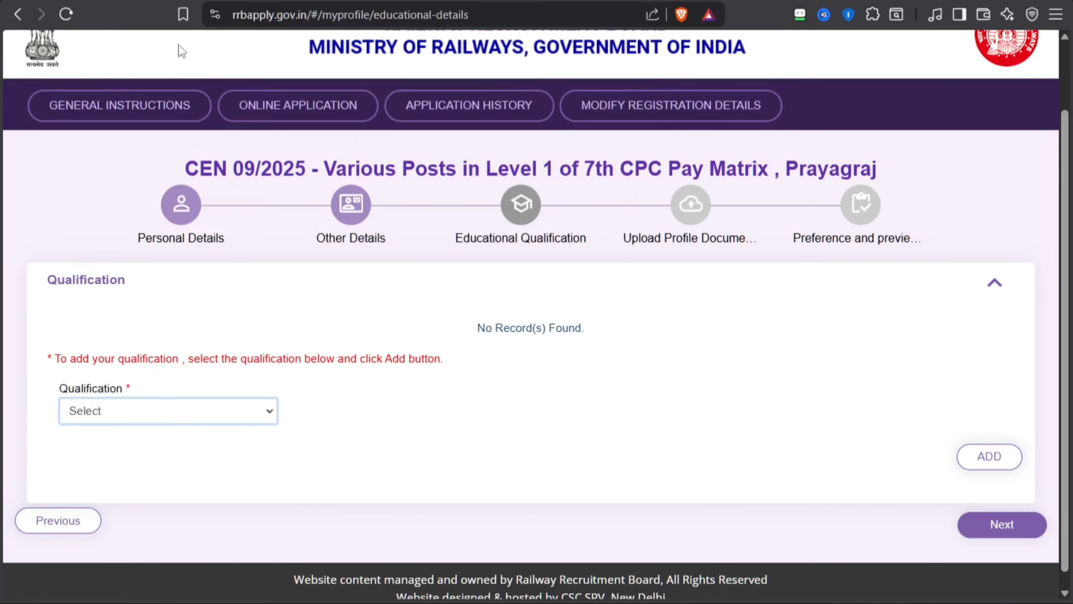
pyautogui.scroll(1, 228, 244)
pyautogui.scroll(-1, 71, 420)
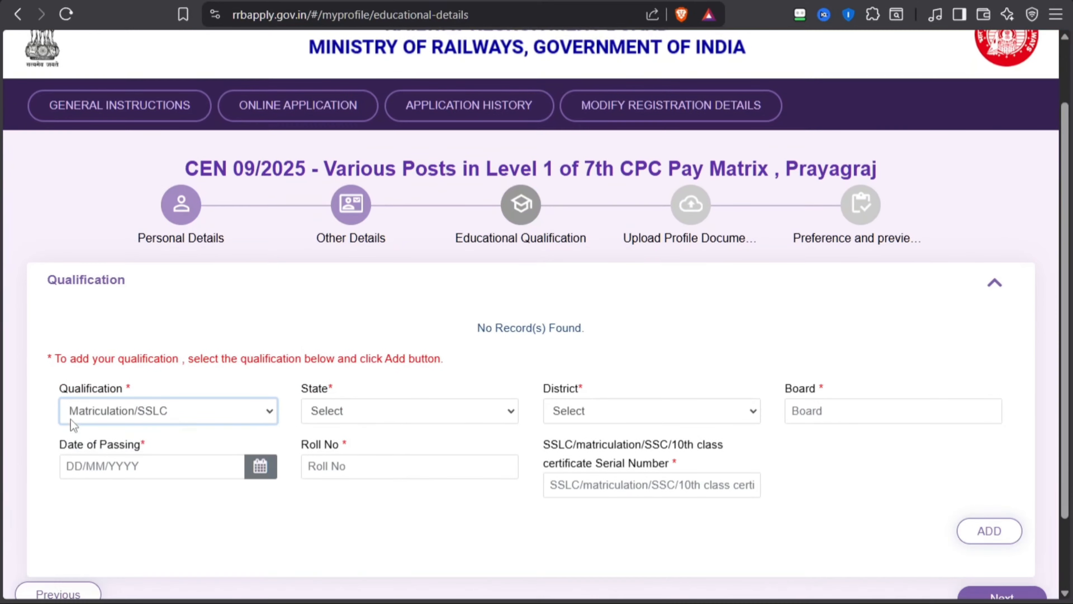
pyautogui.click(389, 422)
pyautogui.scroll(-5, 395, 252)
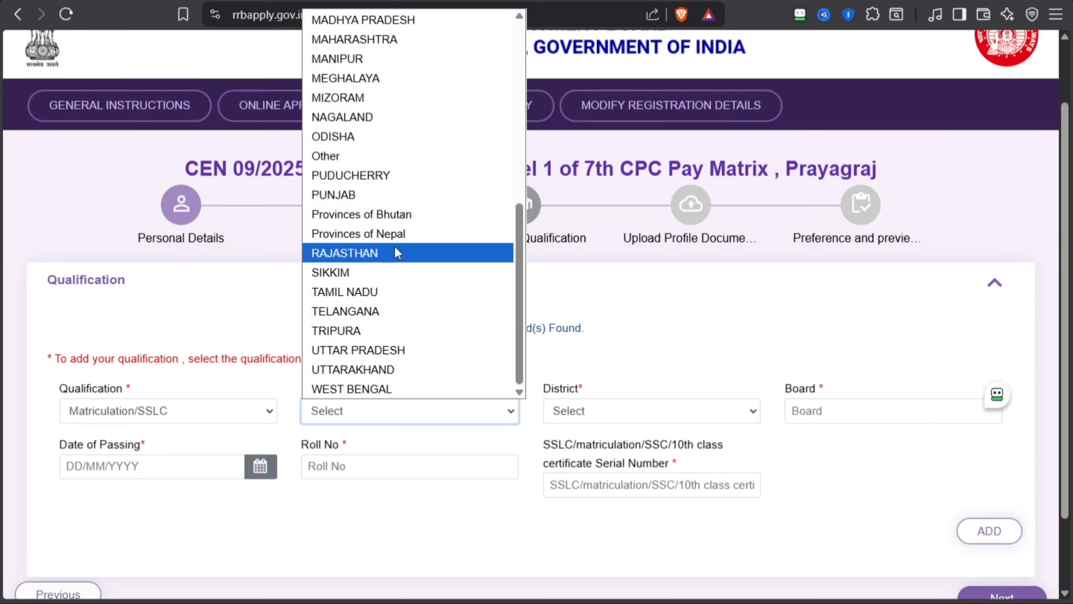
pyautogui.click(364, 351)
pyautogui.click(591, 407)
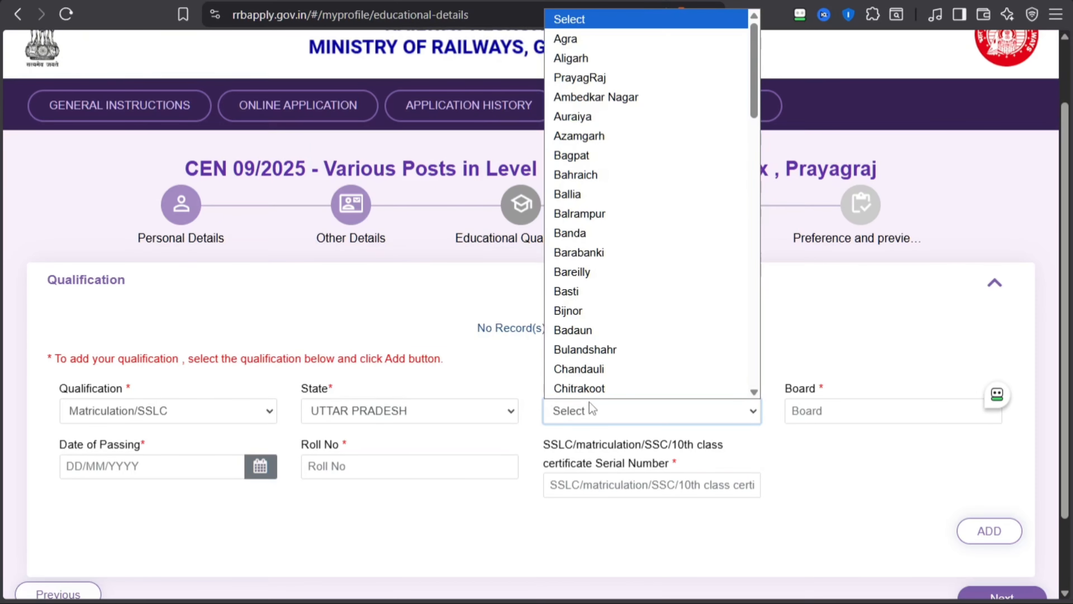
pyautogui.press('Down')
pyautogui.press('Tab')
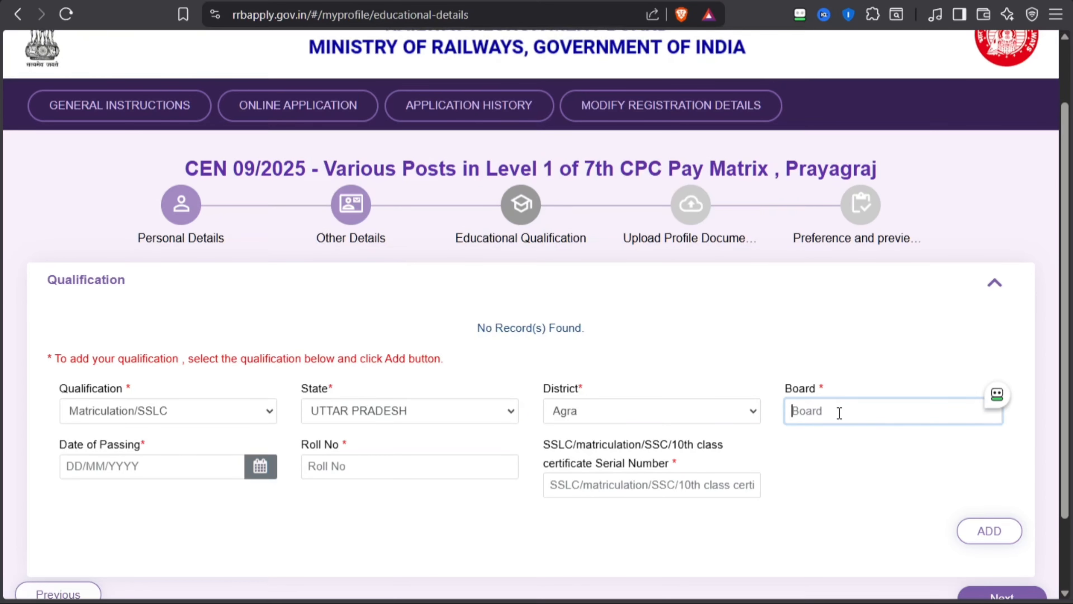
pyautogui.write('UP BOARD')
# - Set the date of passing to 10 June 2014
pyautogui.click(259, 465)
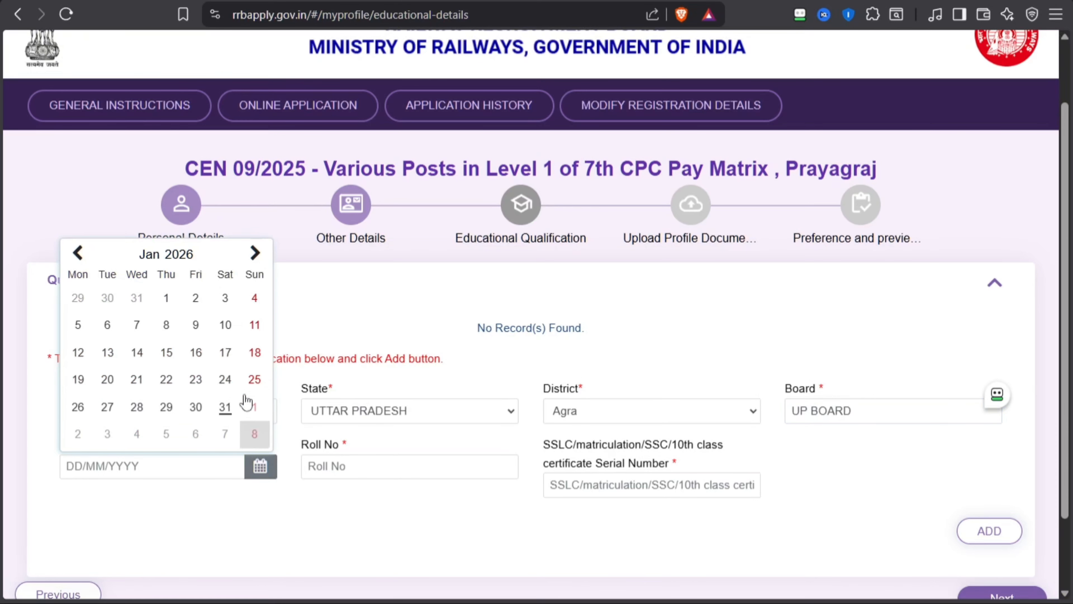
pyautogui.click(167, 256)
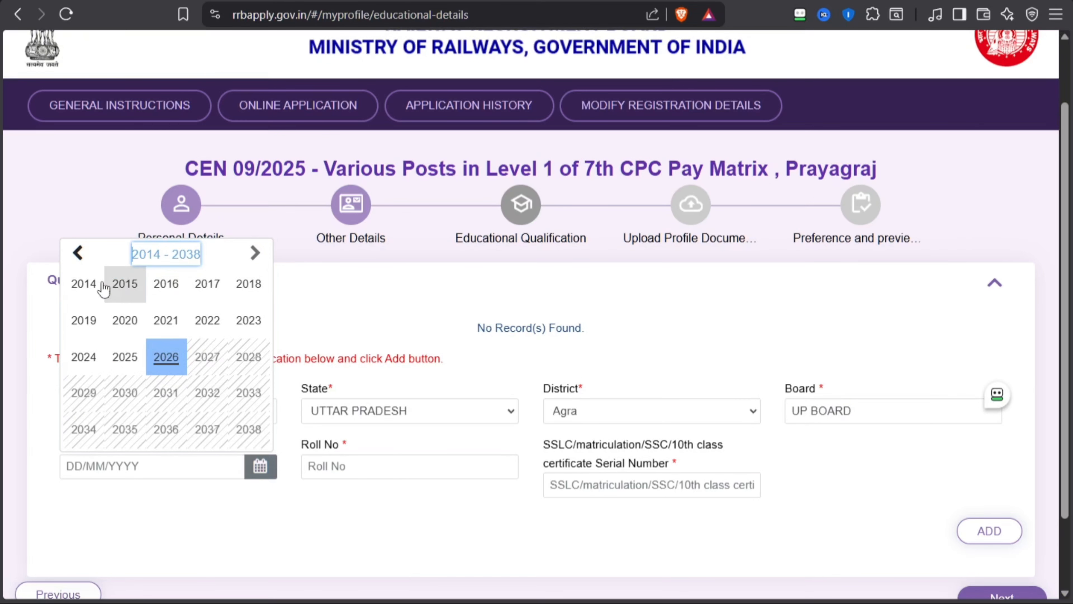
pyautogui.click(85, 281)
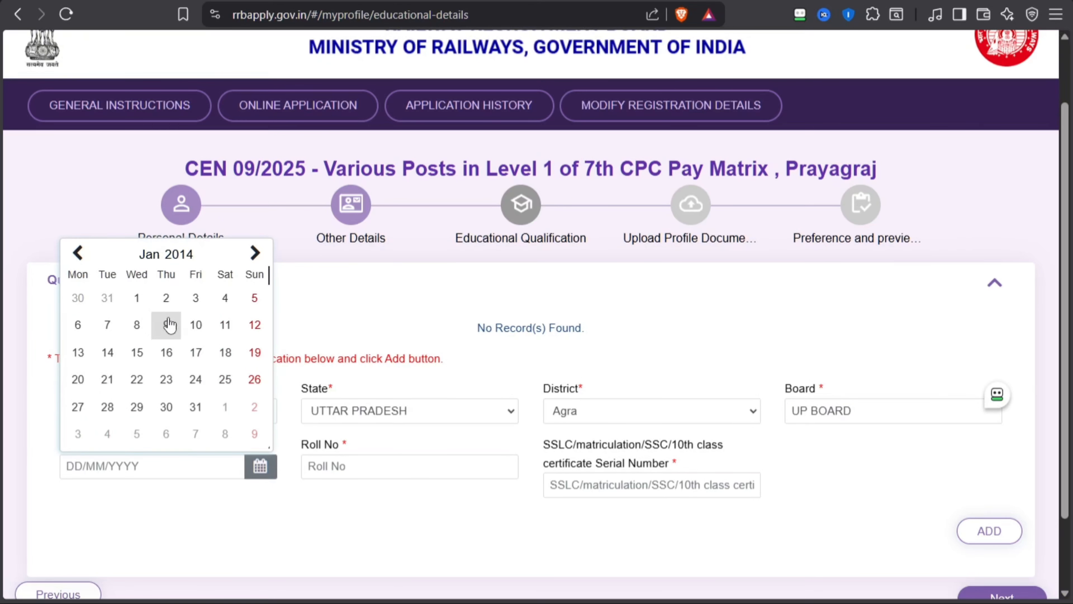
pyautogui.click(150, 255)
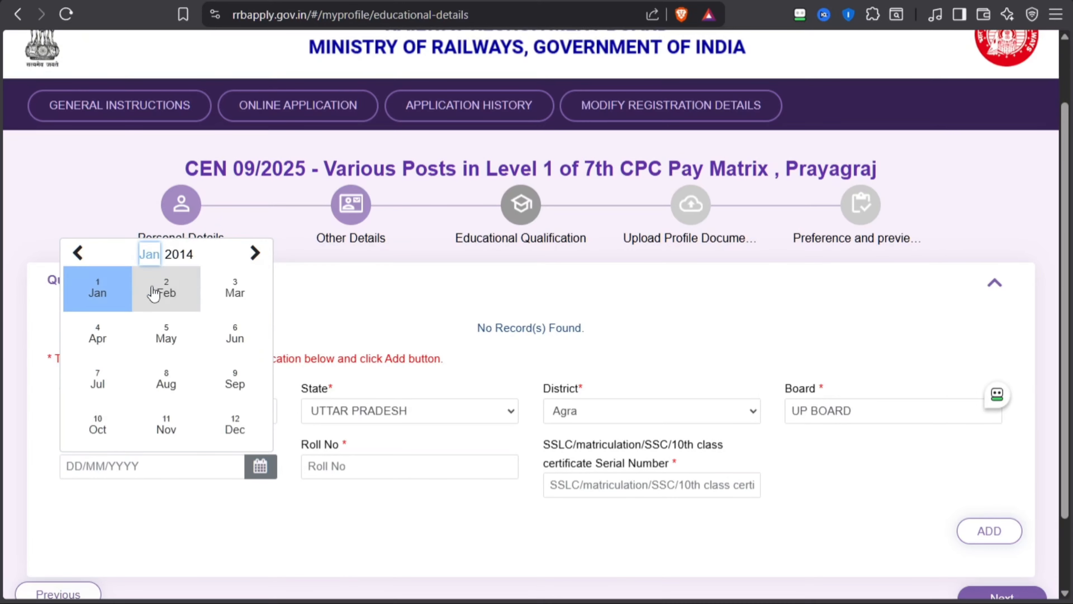
pyautogui.click(226, 336)
pyautogui.click(137, 353)
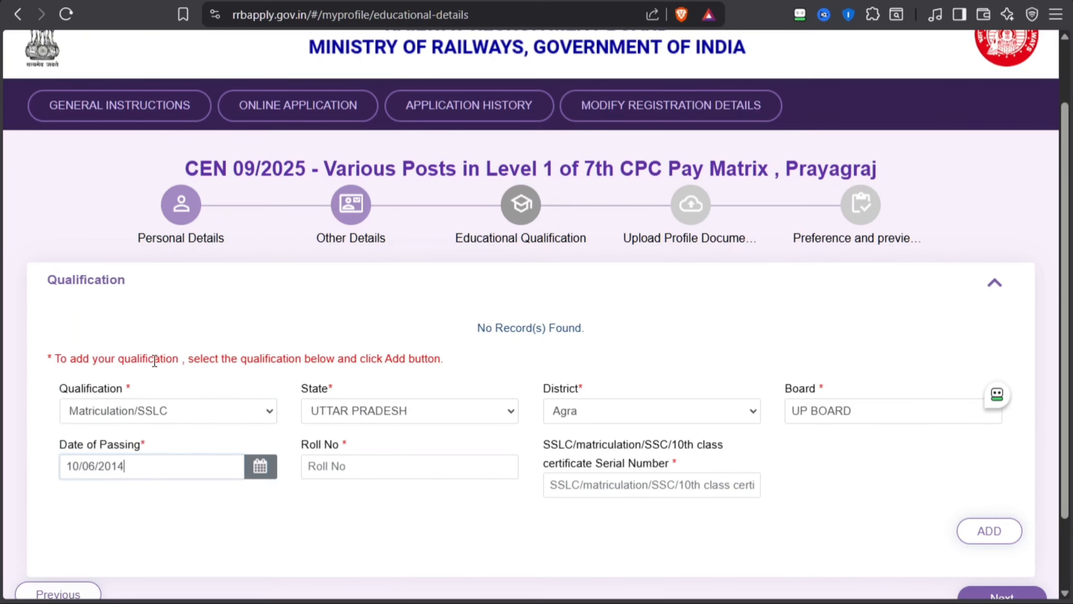
# - Enter roll number 12 and serial number 4654, then add the record
pyautogui.click(327, 457)
pyautogui.write('1234567')
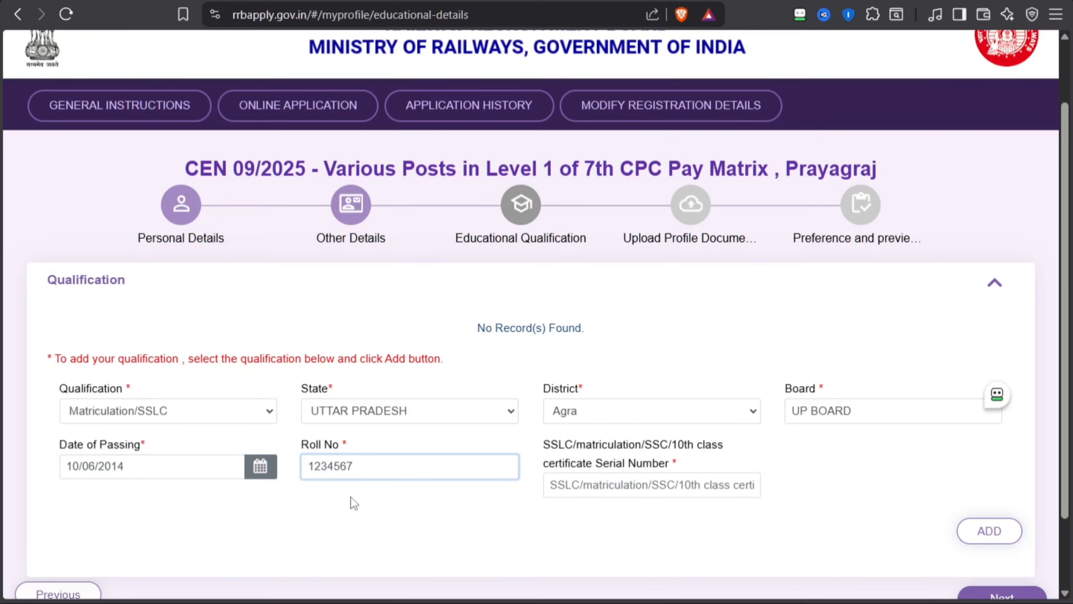
pyautogui.click(362, 529)
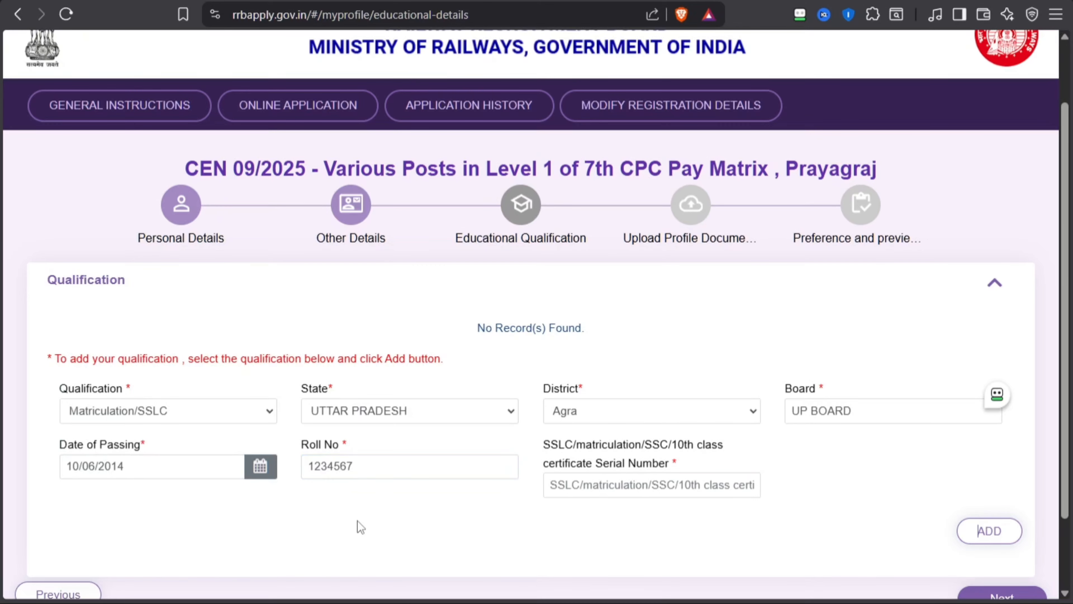
pyautogui.click(627, 486)
pyautogui.write('4654654')
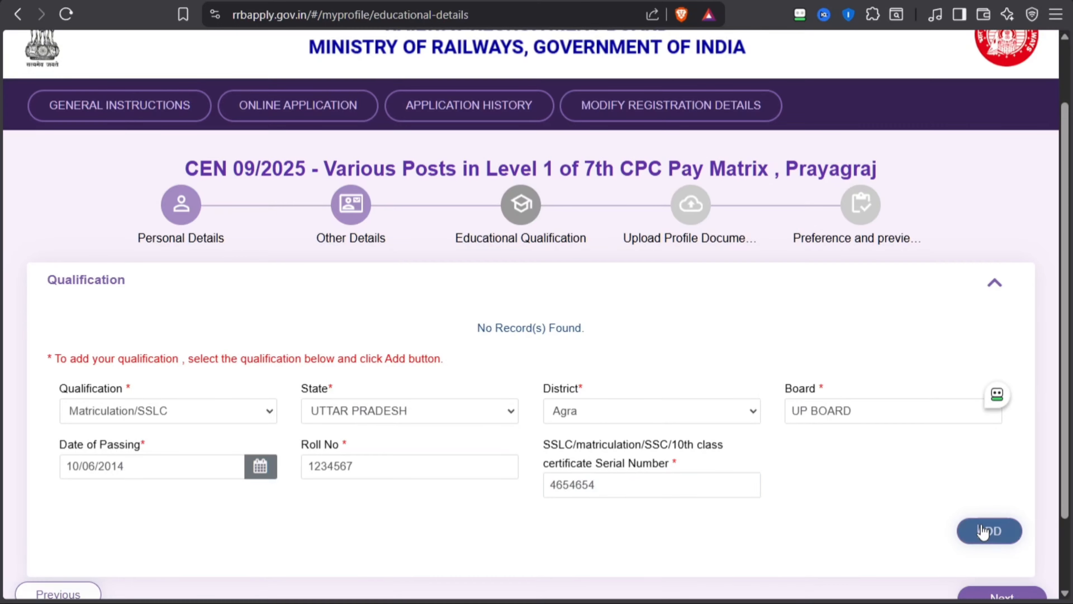
pyautogui.click(967, 529)
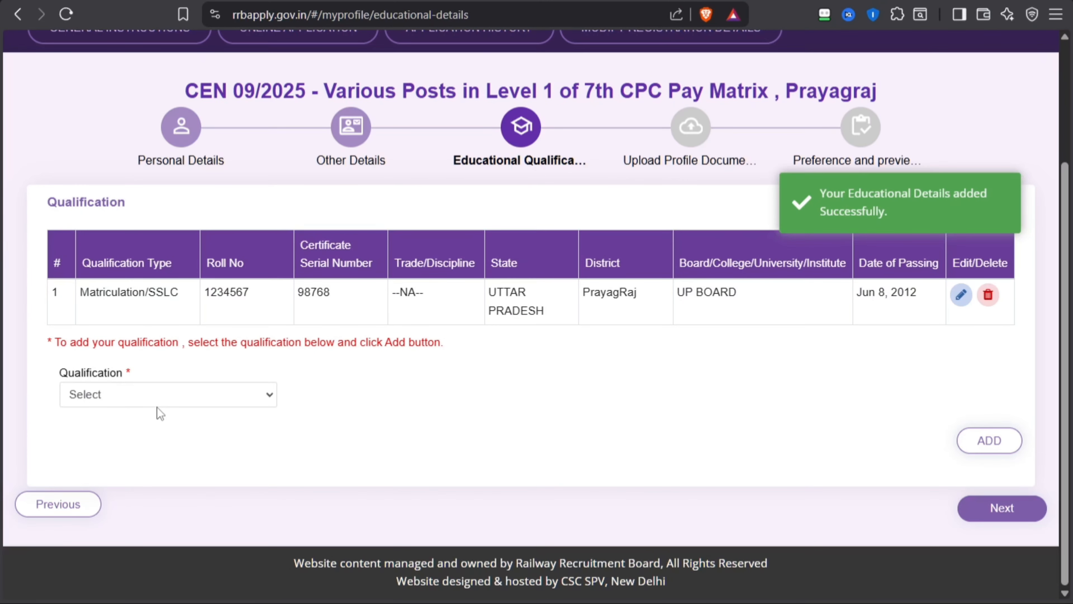
# - Choose ITI with trade Any Discipline, UTTAR PRADESH, Agra, and institute GOVT ITI AGRA
pyautogui.click(156, 395)
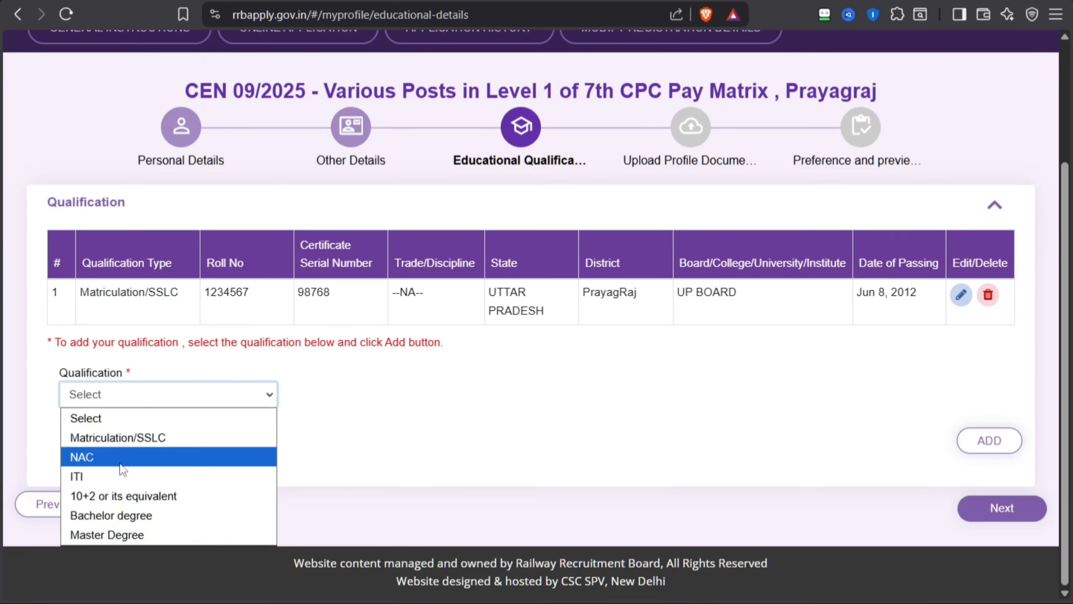
pyautogui.click(97, 476)
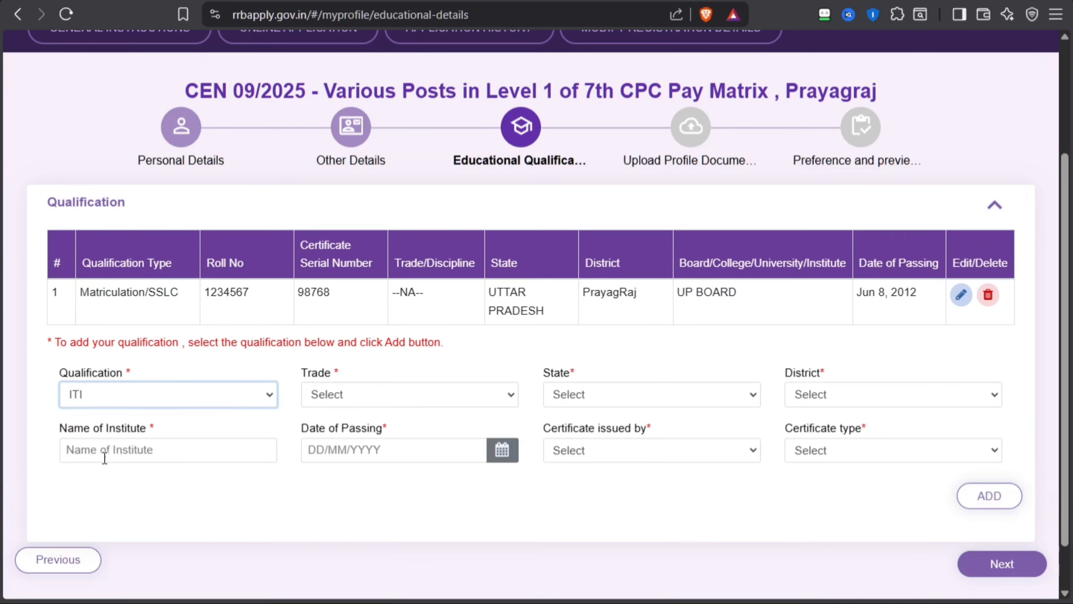
pyautogui.click(309, 397)
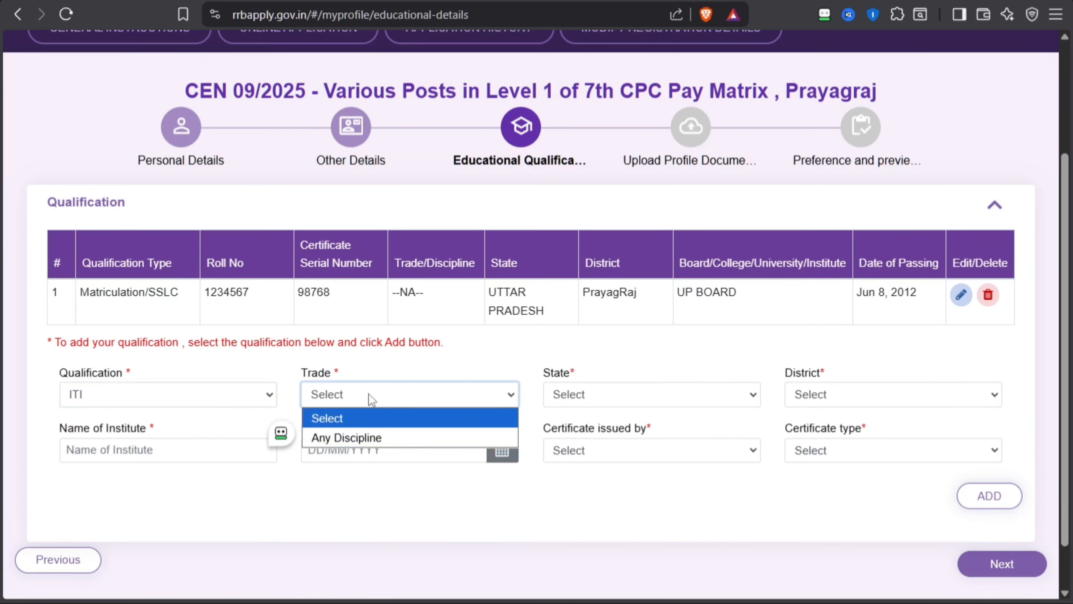
pyautogui.click(341, 439)
pyautogui.click(610, 393)
pyautogui.scroll(-5, 633, 186)
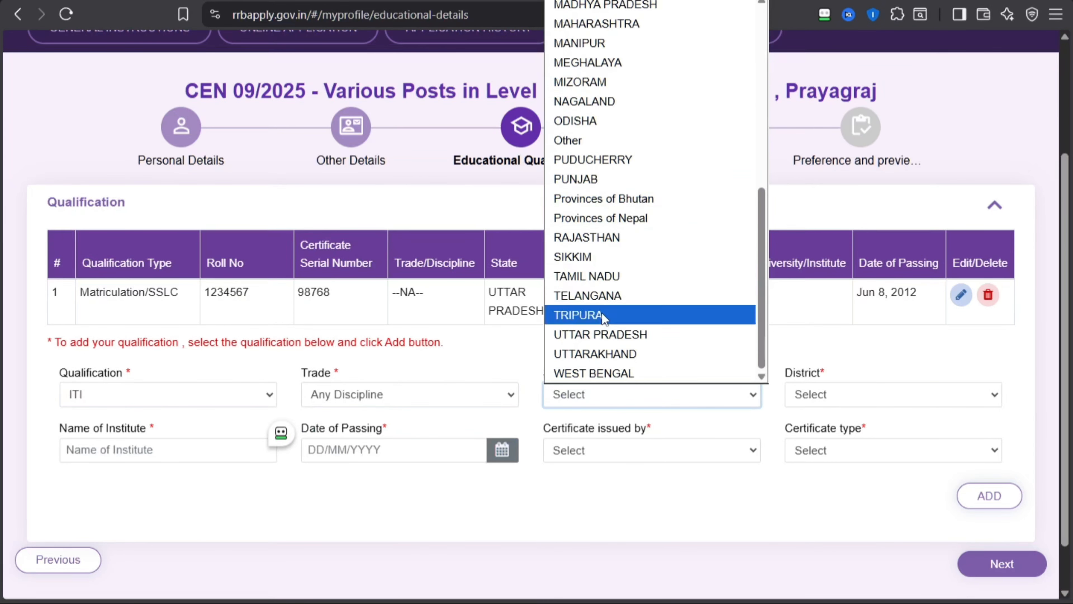
pyautogui.click(601, 335)
pyautogui.click(820, 391)
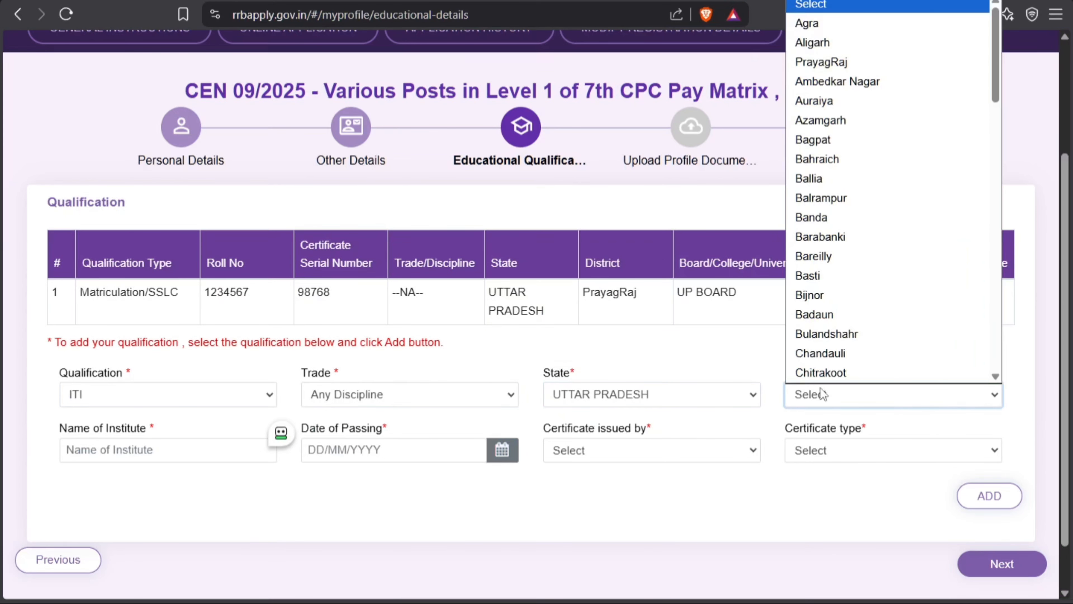
pyautogui.press('Down')
pyautogui.press('Return')
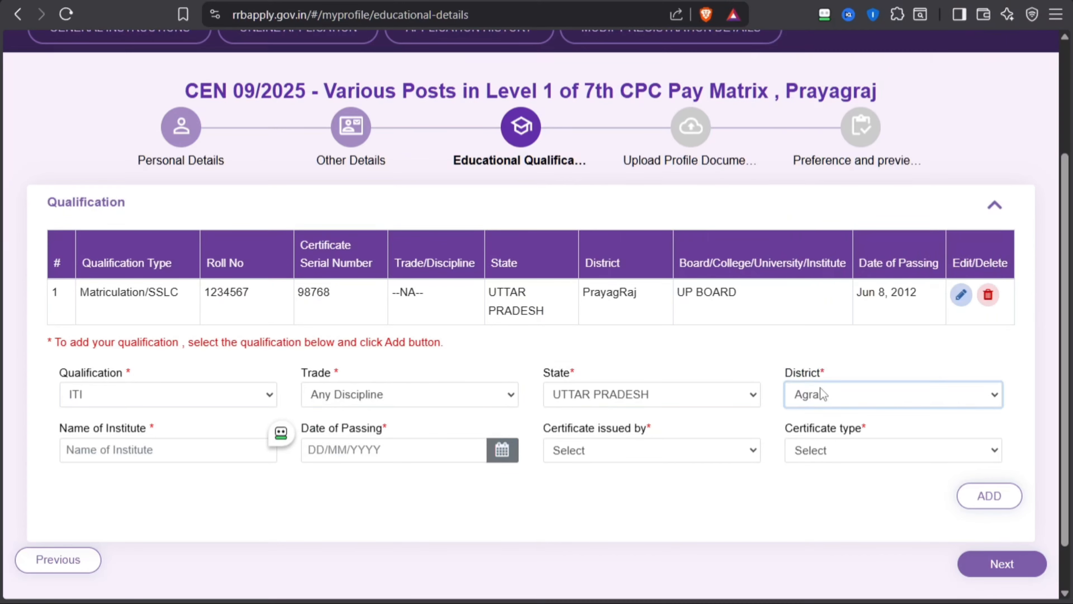
pyautogui.press('Tab')
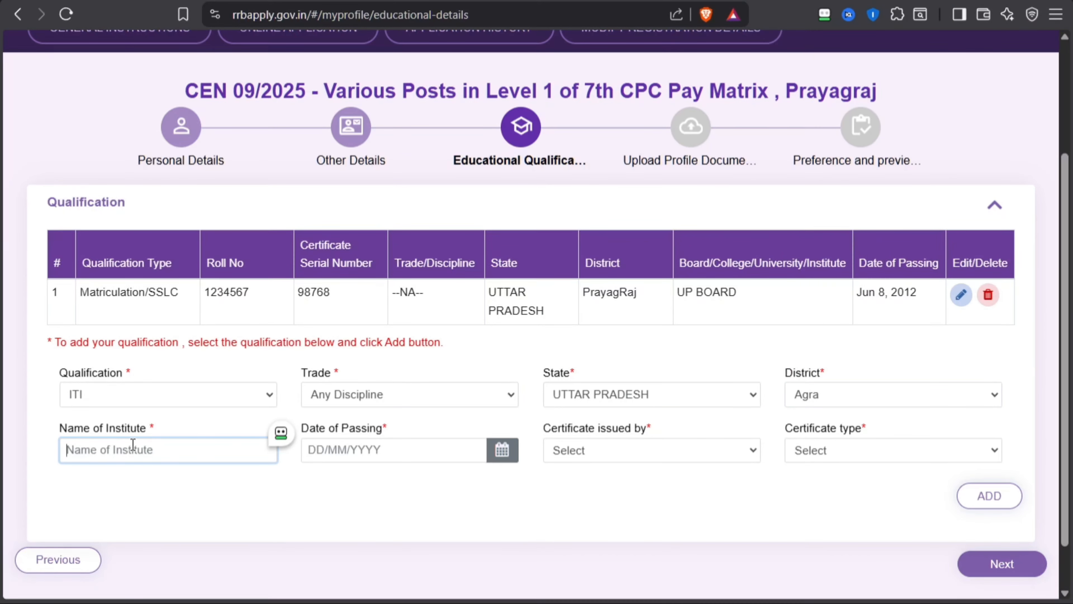
pyautogui.write('GOVT ITI AGRA')
# - Set the ITI date of passing to 06/07/2017
pyautogui.click(502, 449)
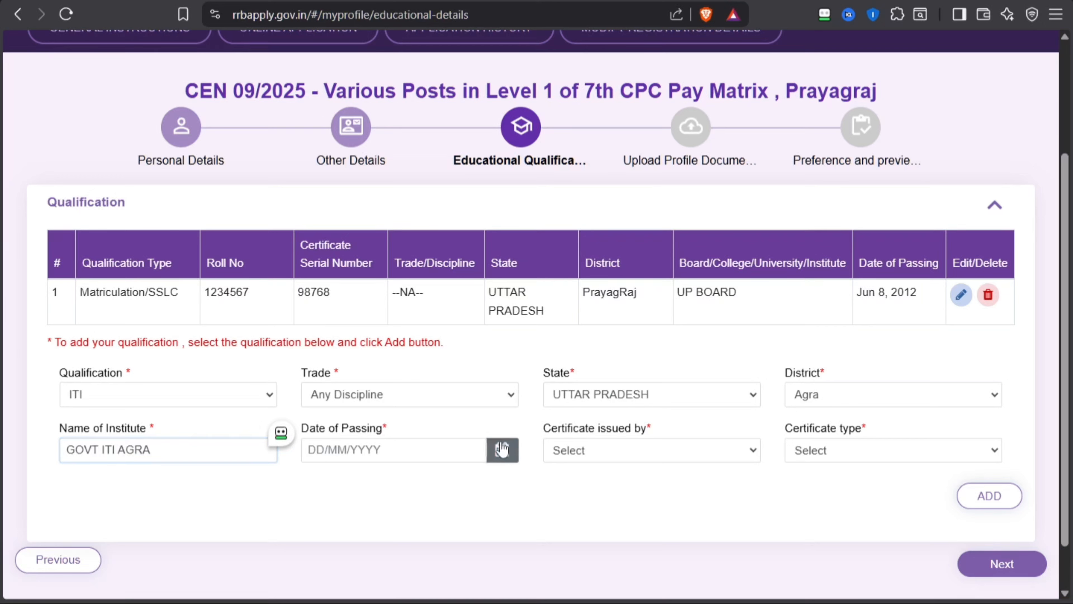
pyautogui.click(422, 239)
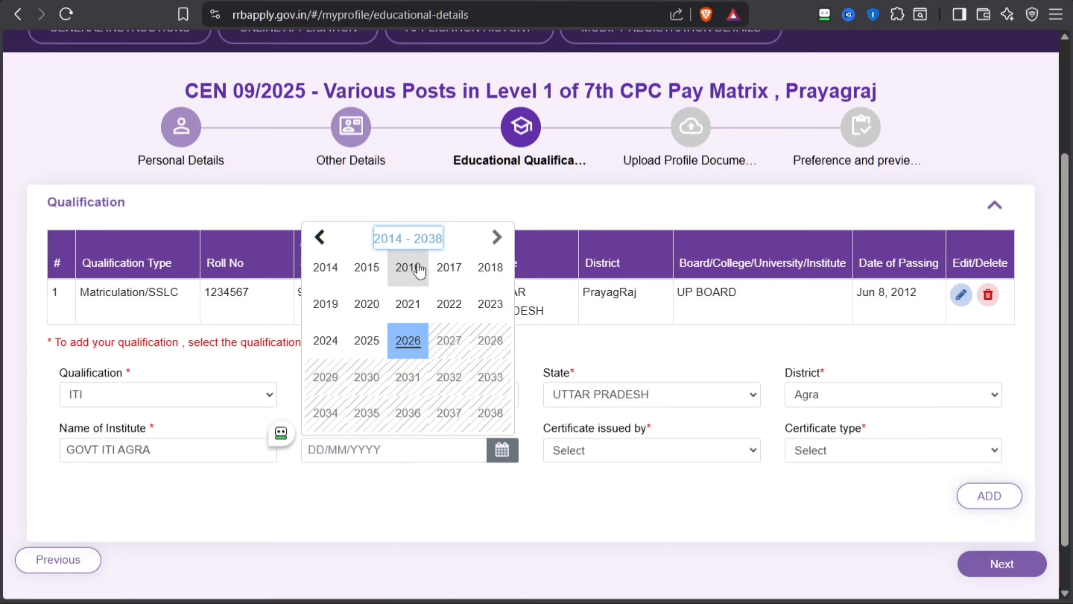
pyautogui.click(448, 268)
pyautogui.click(386, 238)
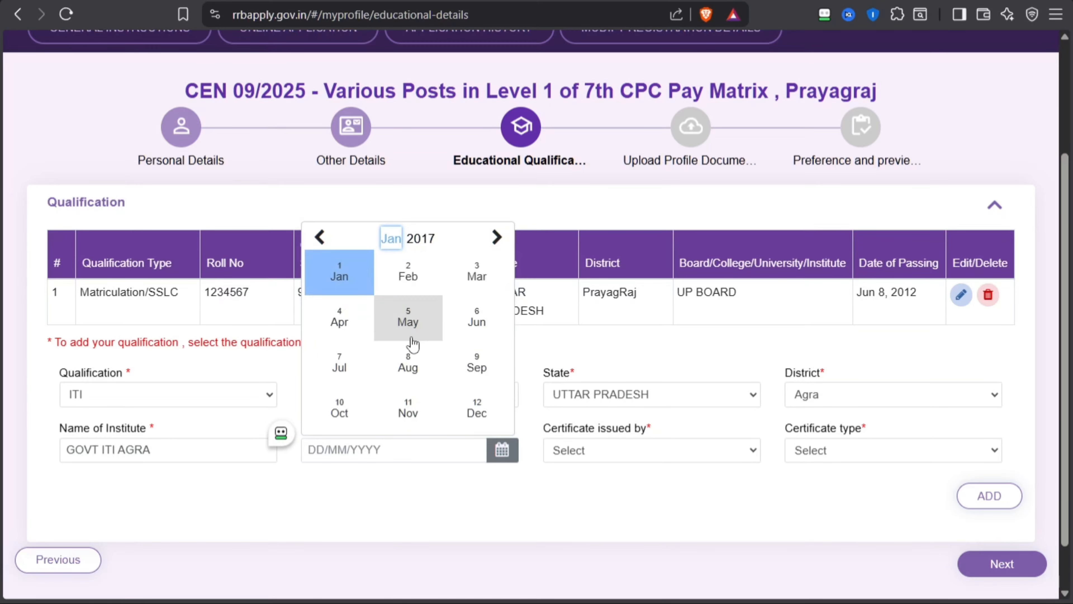
pyautogui.click(342, 366)
pyautogui.click(408, 309)
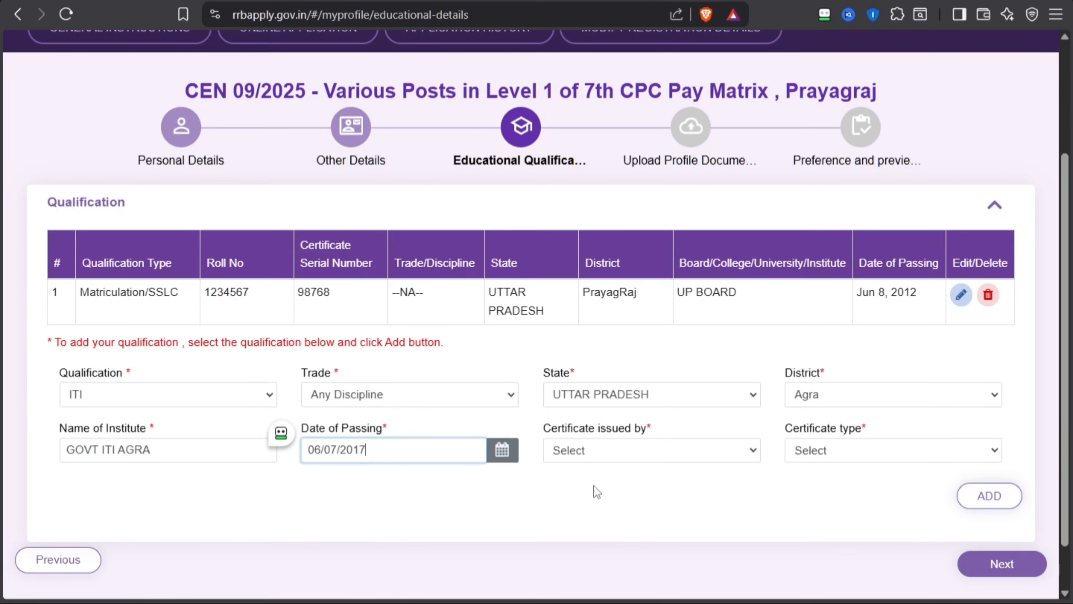
# - Choose NCVT as issuer and National Trade certificate (NTC) as type, then add the ITI record
pyautogui.click(583, 456)
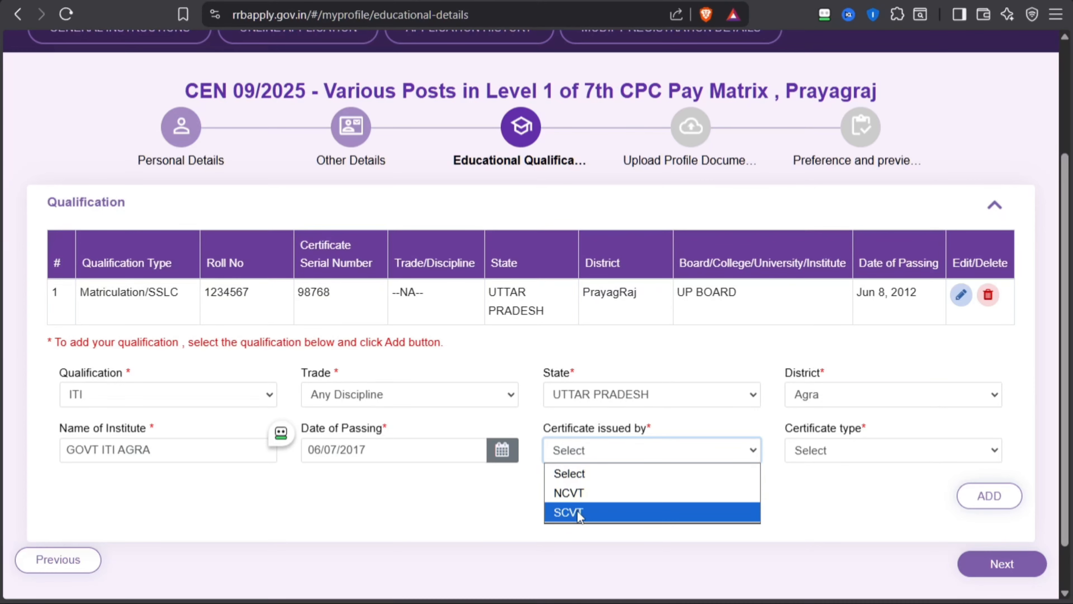
pyautogui.click(583, 495)
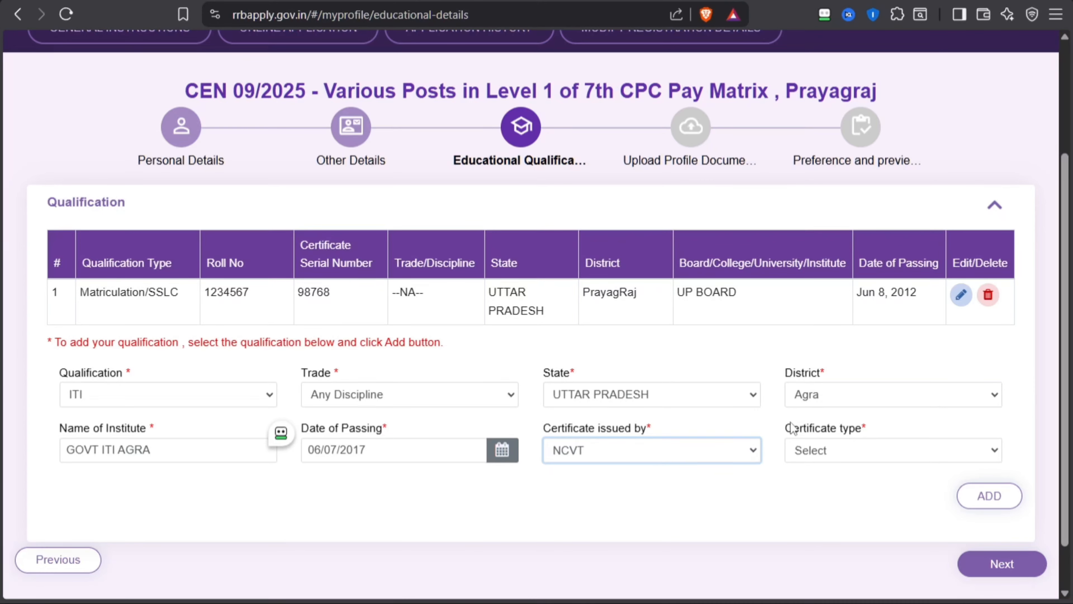
pyautogui.moveTo(791, 427); pyautogui.dragTo(850, 435)
pyautogui.click(842, 450)
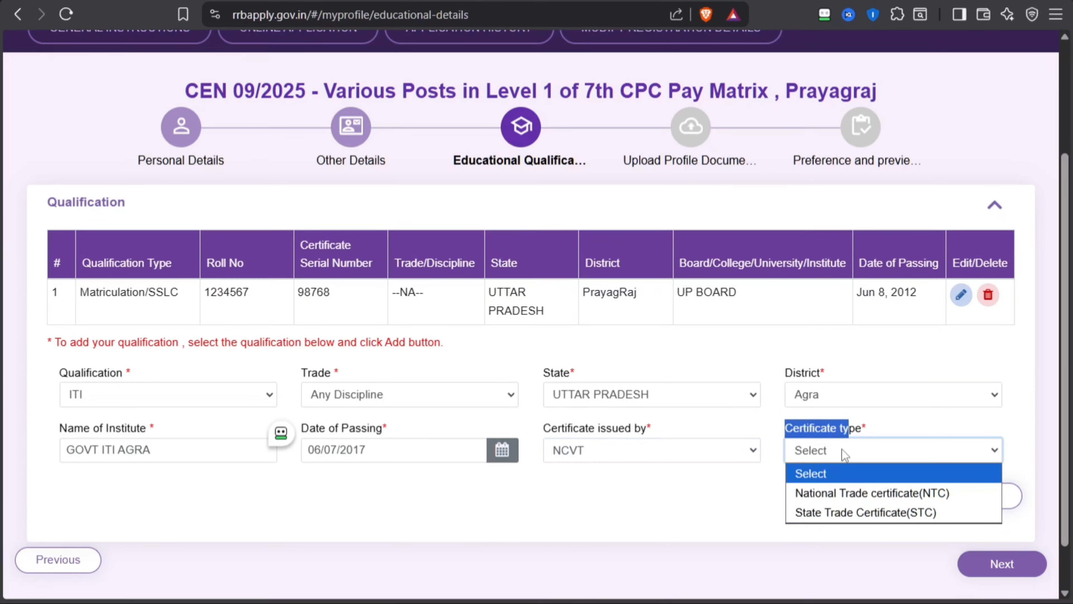
pyautogui.click(834, 494)
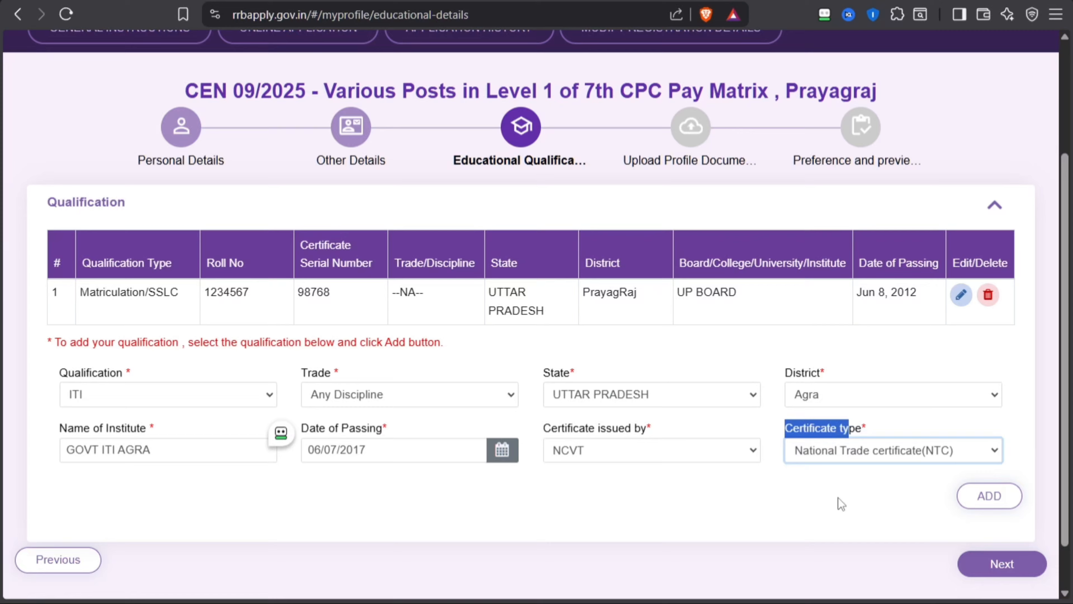
pyautogui.click(978, 501)
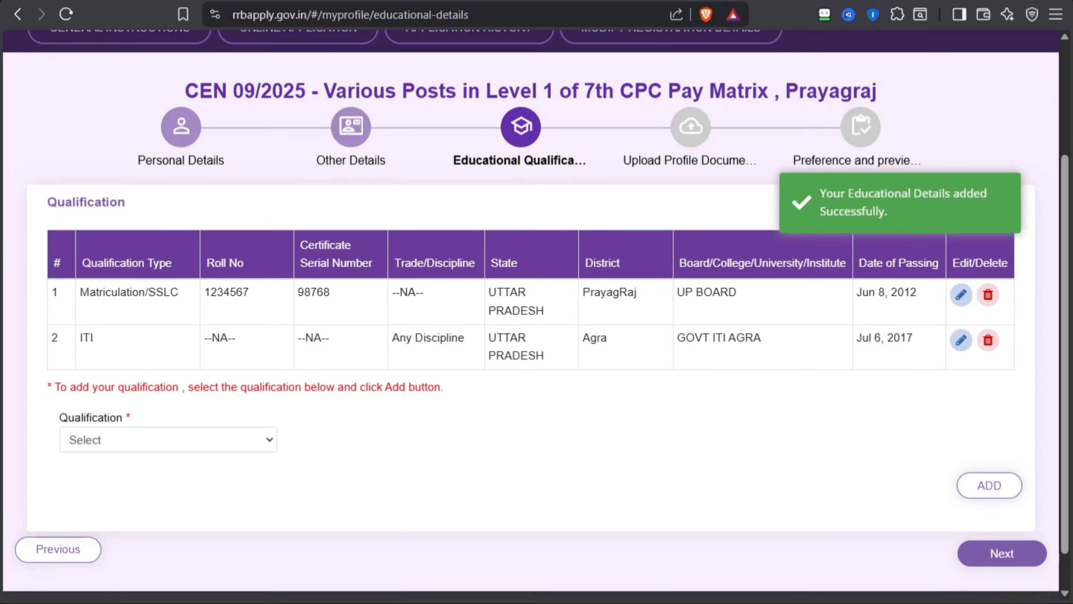
# - Go to the document upload step, allow camera access, and try capturing a live photo
pyautogui.click(972, 556)
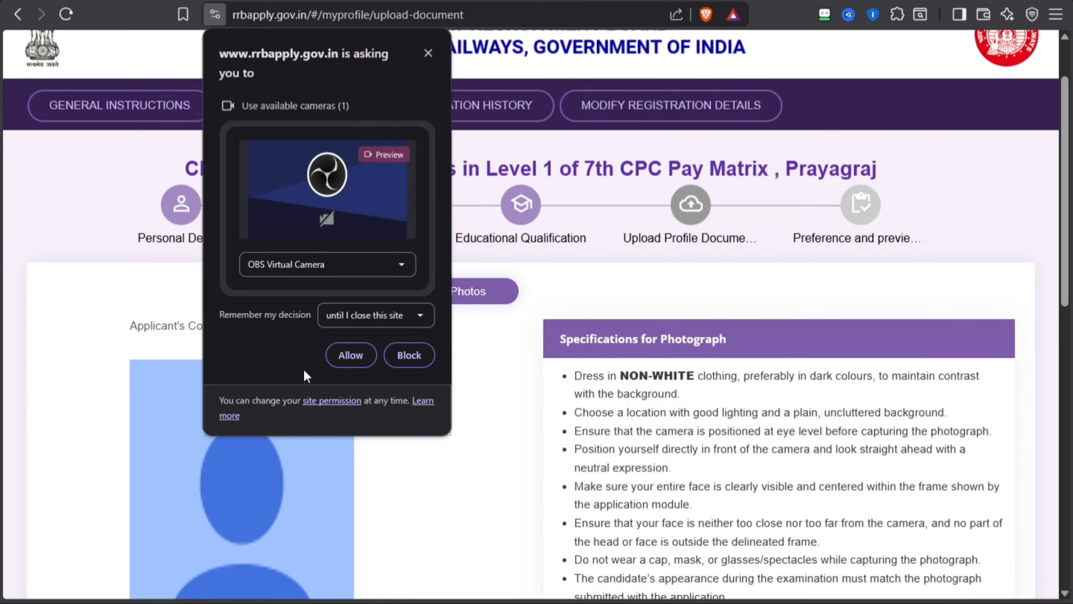
pyautogui.click(350, 355)
pyautogui.scroll(-5, 335, 364)
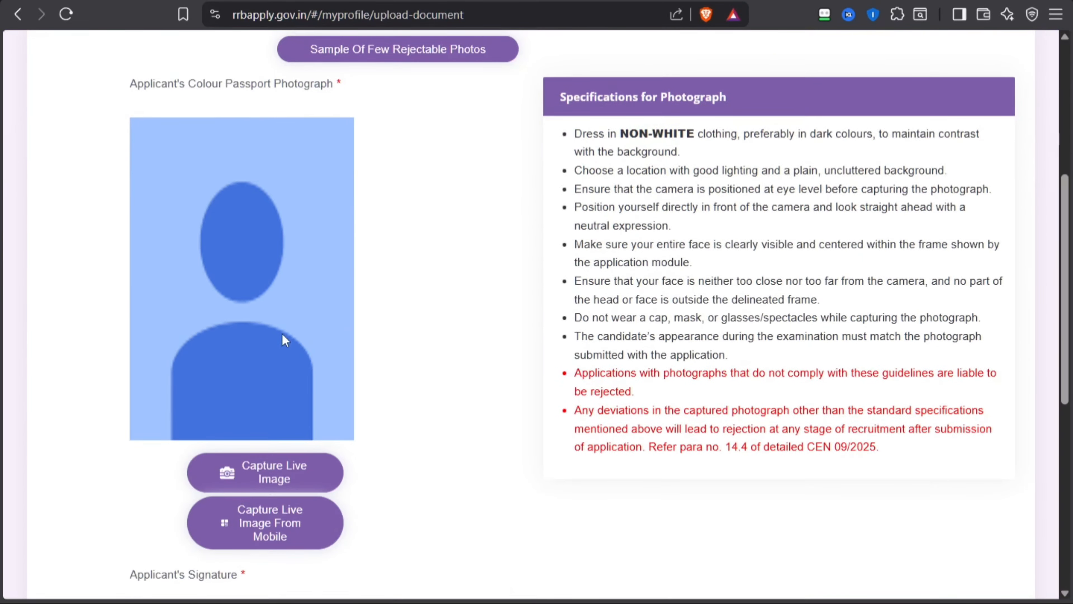
pyautogui.click(257, 474)
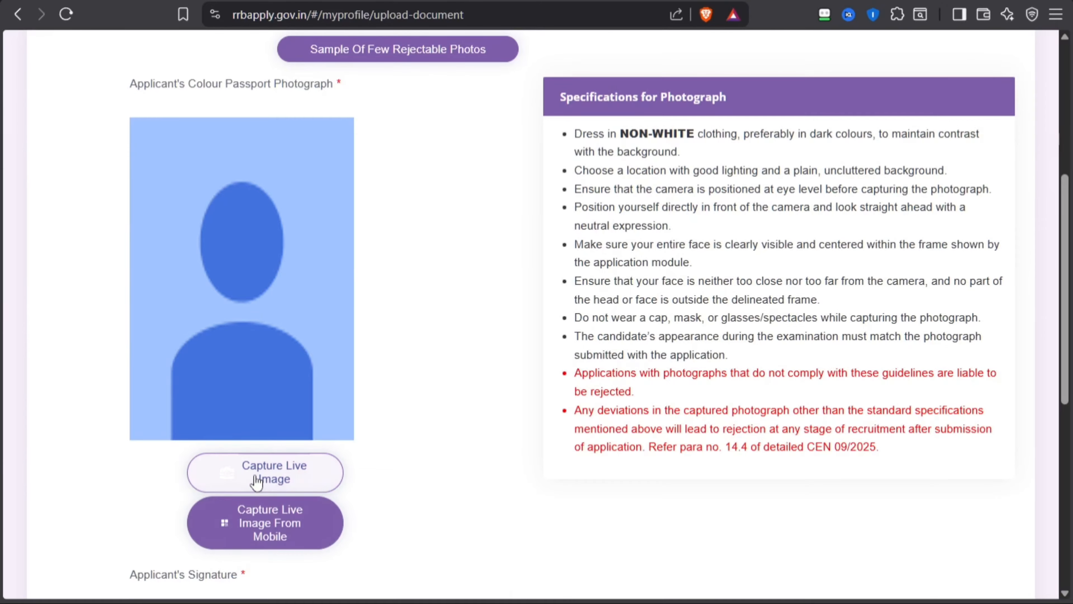
pyautogui.click(430, 57)
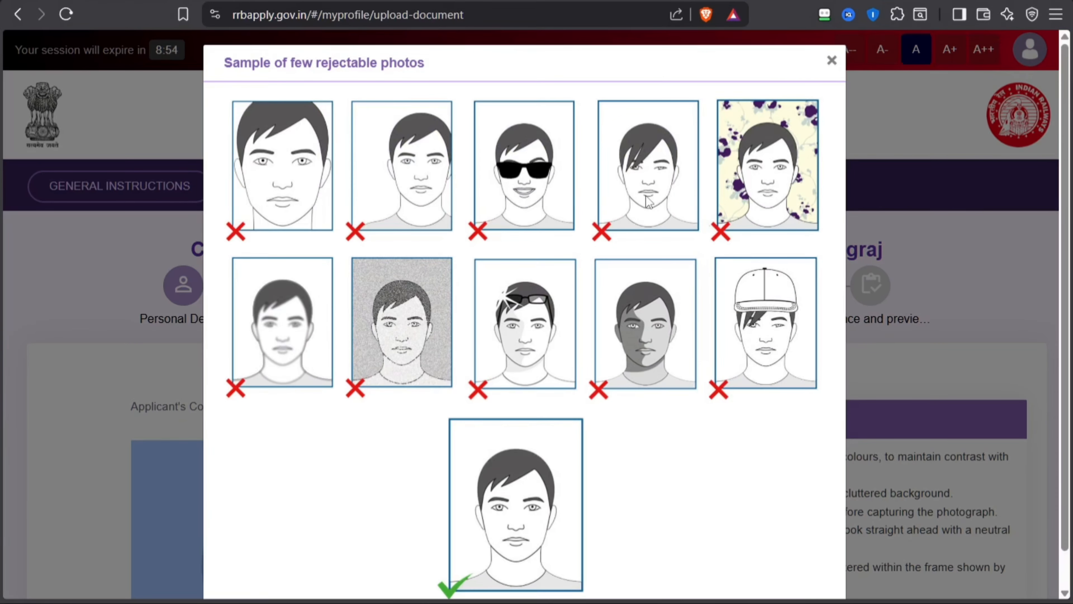
pyautogui.scroll(-1, 473, 227)
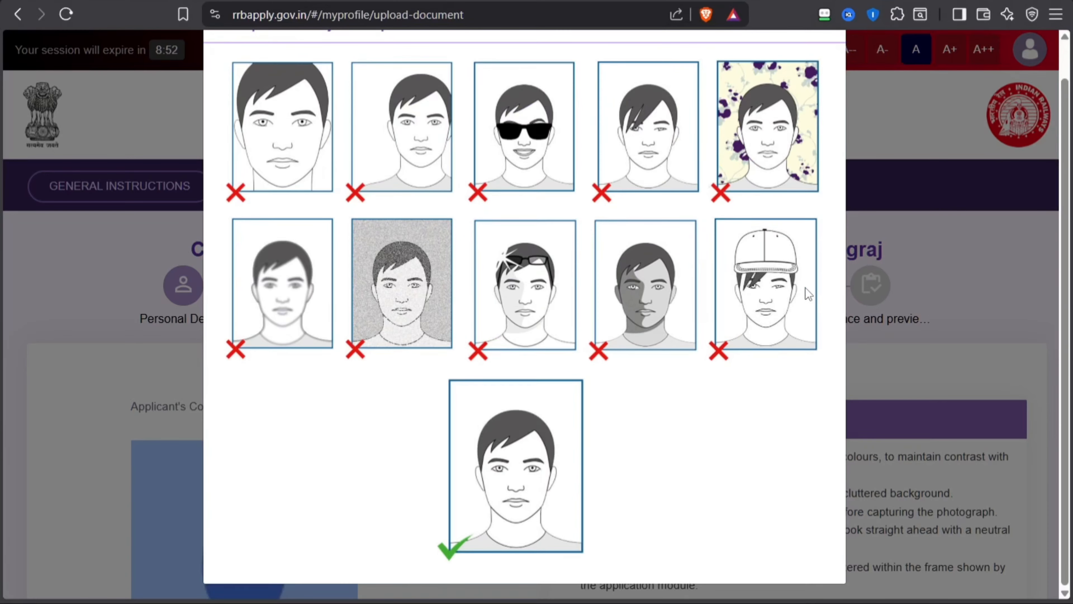
pyautogui.scroll(1, 483, 480)
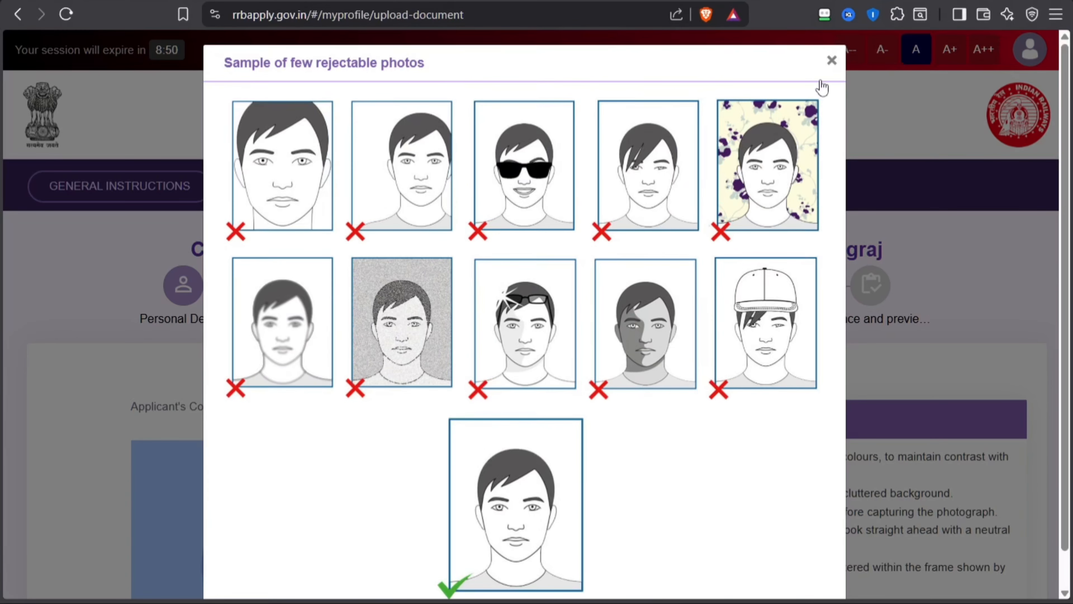
pyautogui.click(830, 60)
pyautogui.scroll(-5, 560, 316)
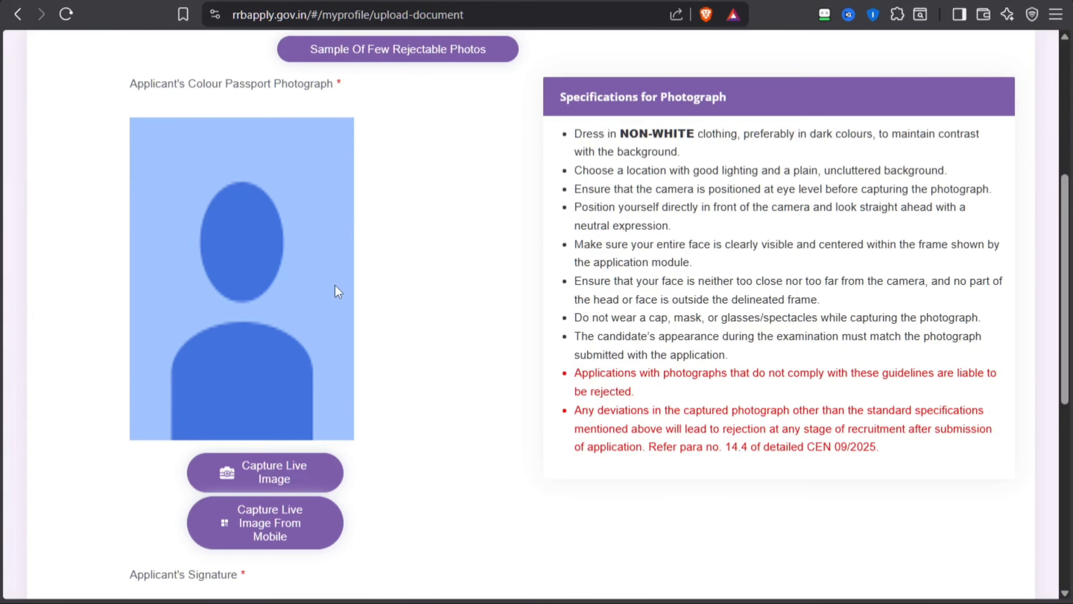
pyautogui.scroll(-2, 301, 341)
pyautogui.click(274, 388)
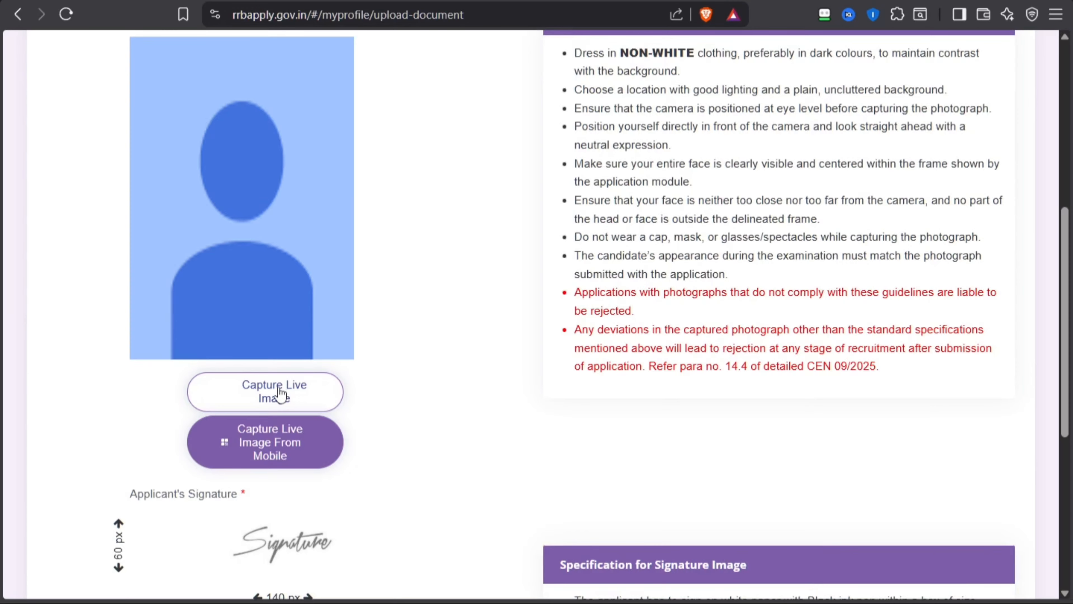
pyautogui.click(505, 423)
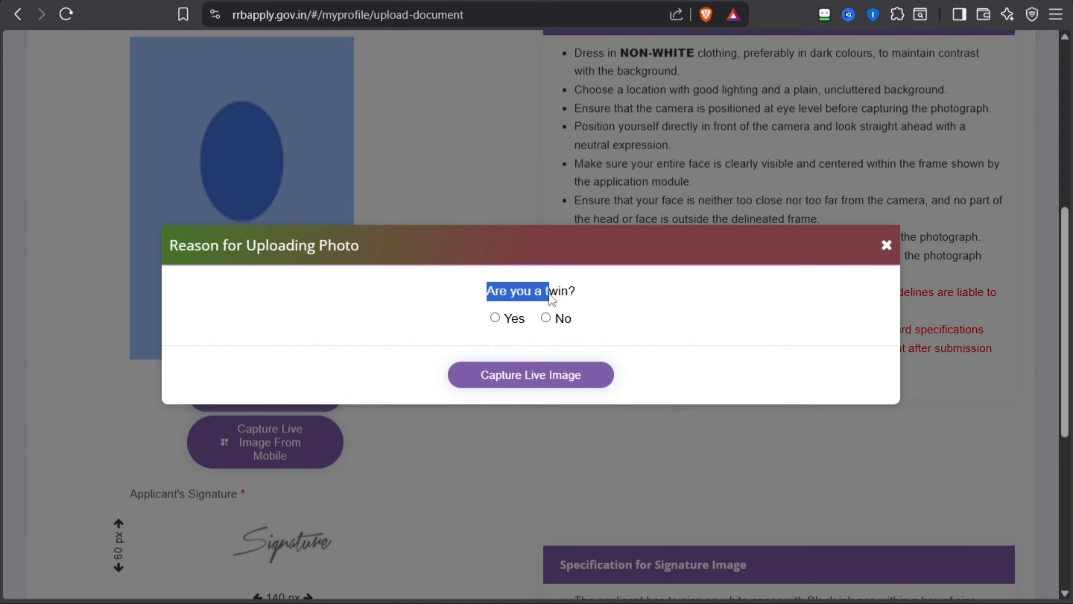
pyautogui.click(507, 372)
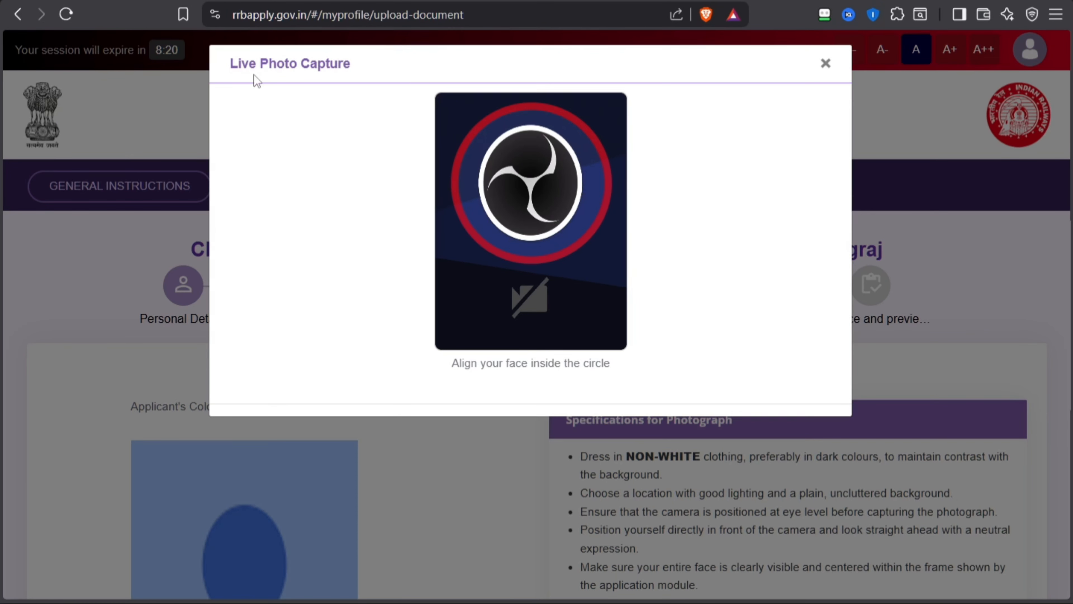
pyautogui.moveTo(241, 63); pyautogui.dragTo(351, 64)
pyautogui.click(825, 62)
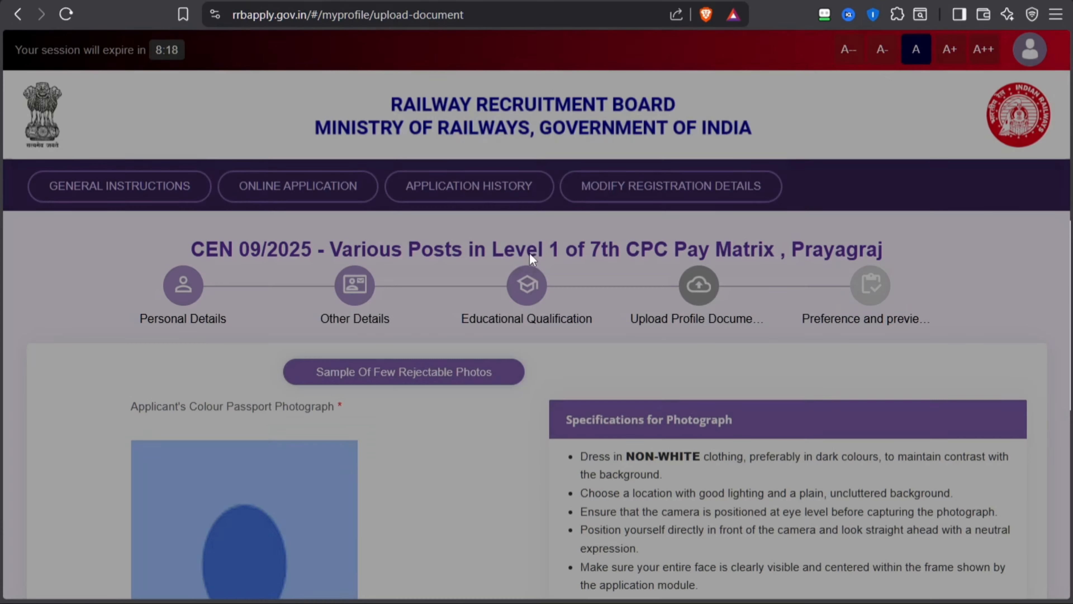
pyautogui.scroll(-10, 528, 266)
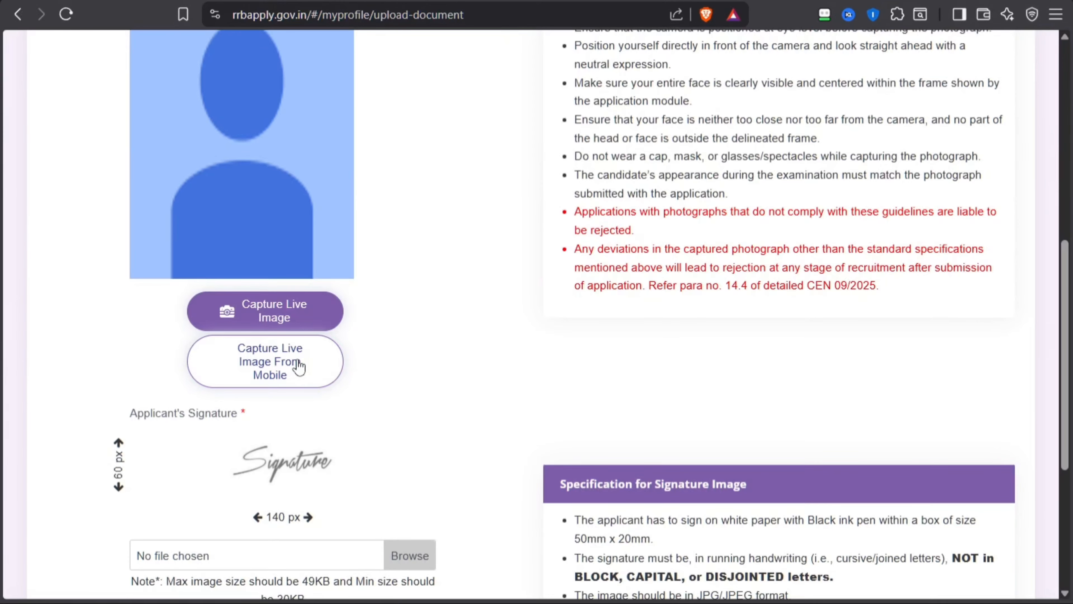
# - Request the QR code for capturing the live photo with a mobile phone
pyautogui.click(275, 375)
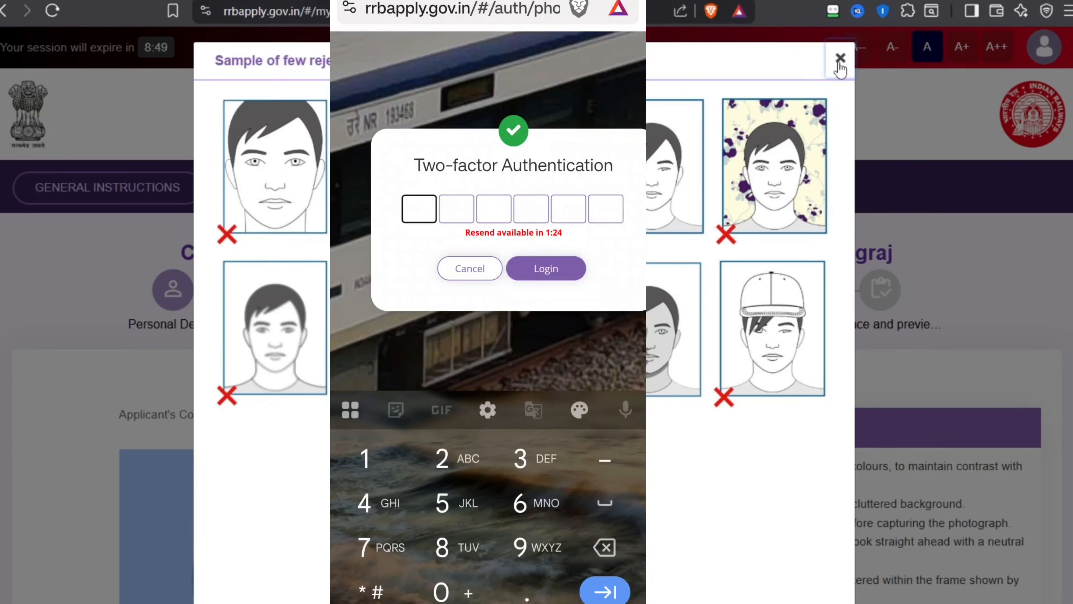
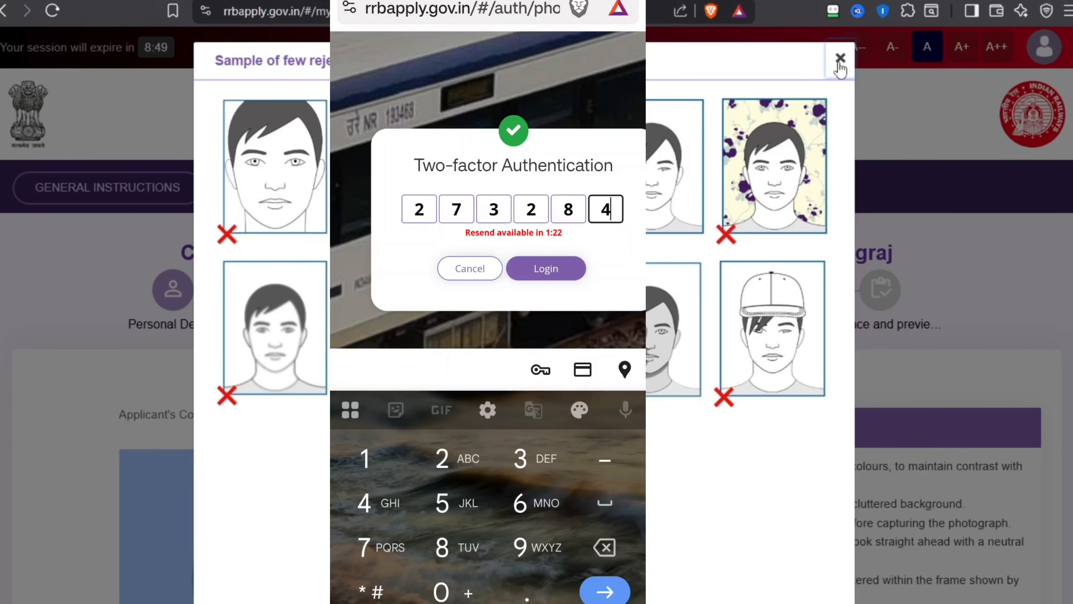
# - Log in on the phone with the verification code and capture the live photo, confirming not a twin
pyautogui.click(546, 268)
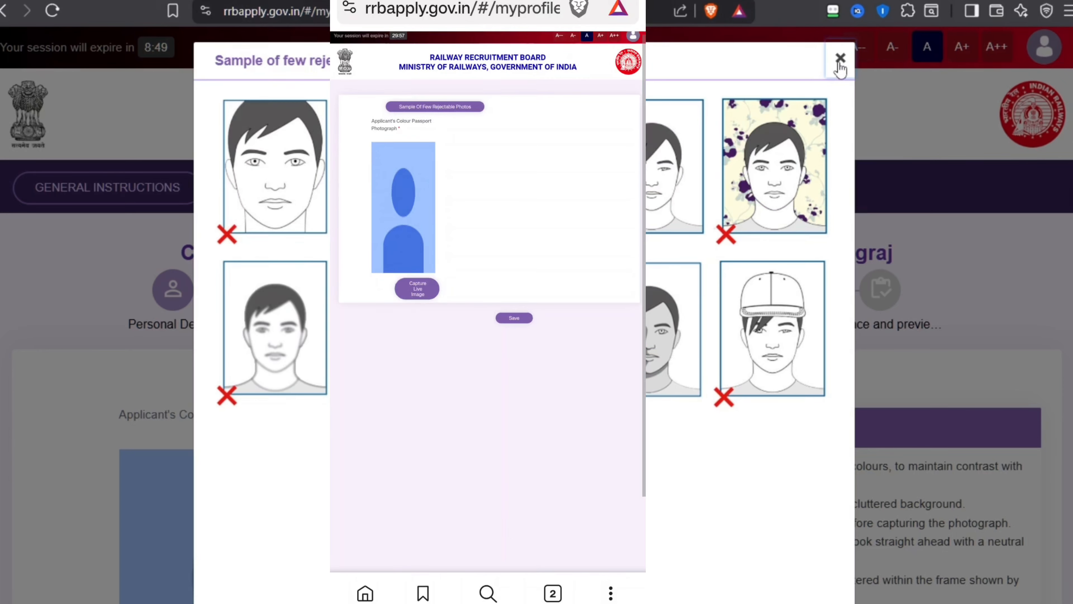
pyautogui.scroll(4, 488, 203)
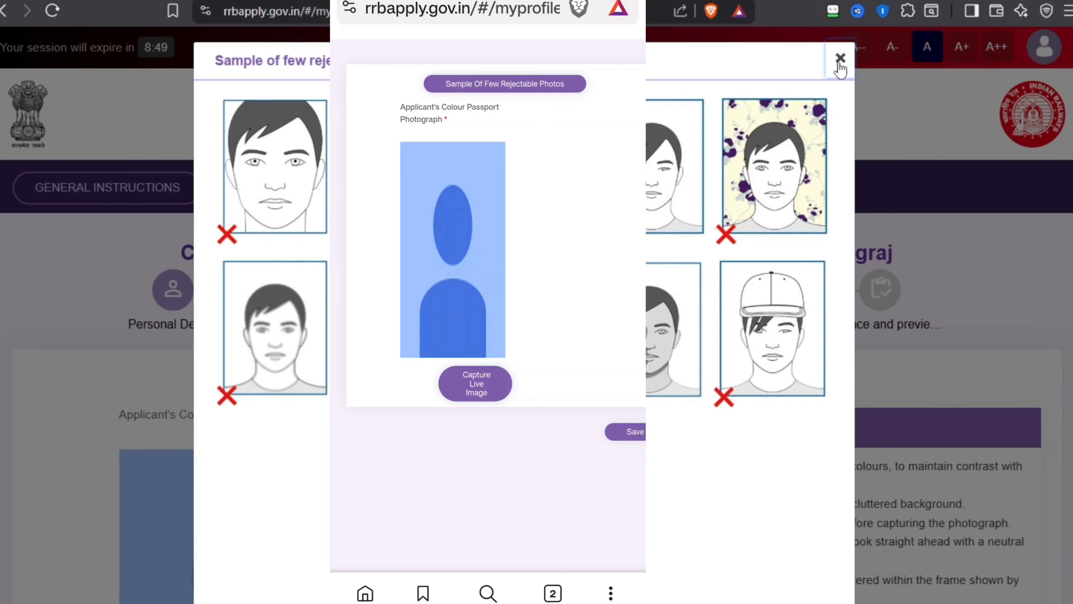
pyautogui.click(475, 383)
pyautogui.hscroll(2, 488, 322)
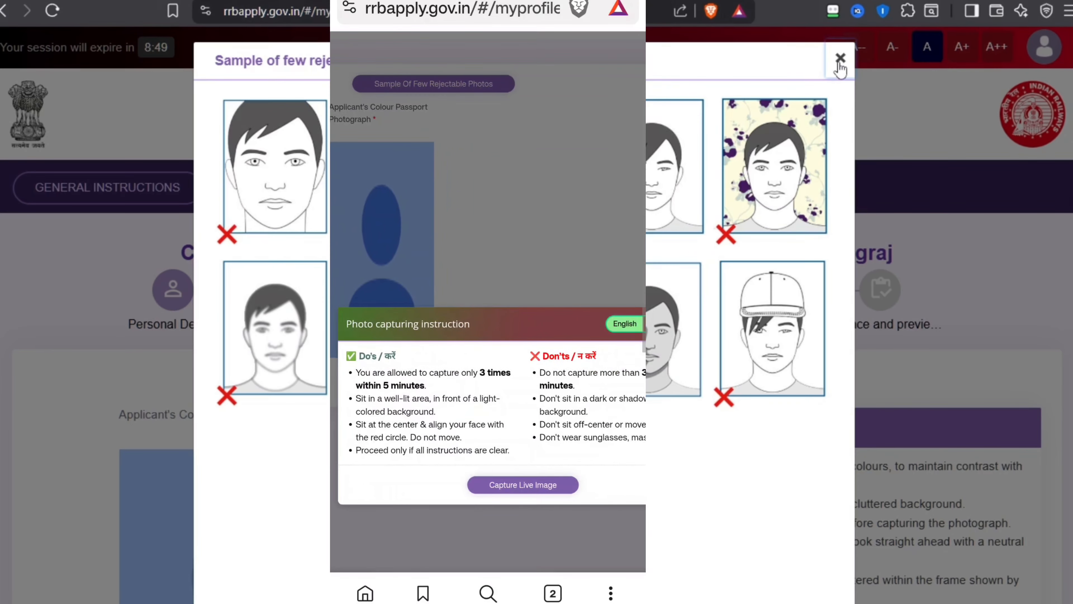
pyautogui.click(522, 484)
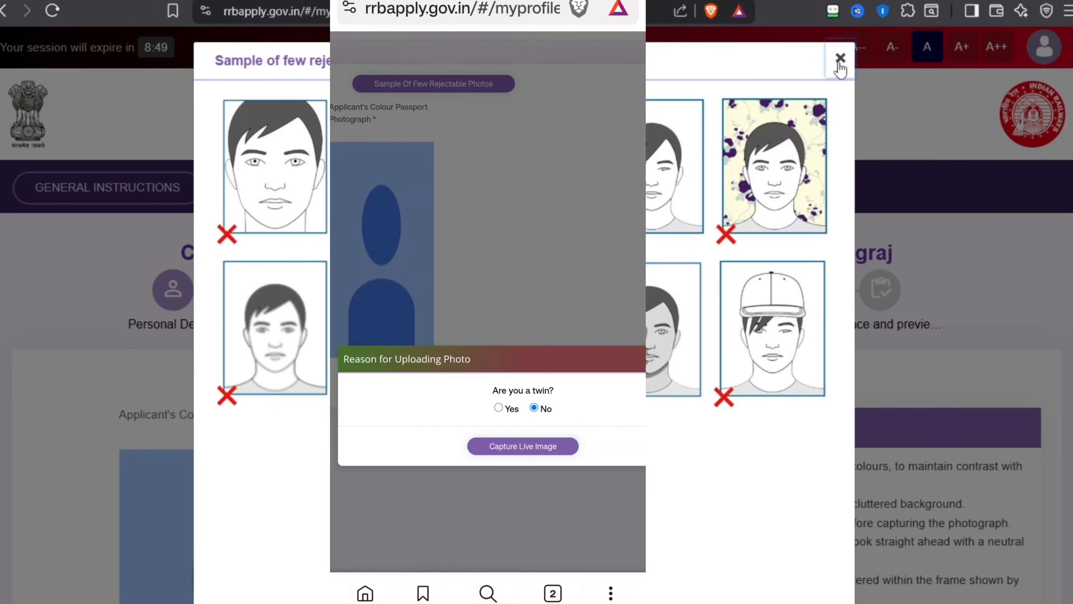
pyautogui.click(522, 446)
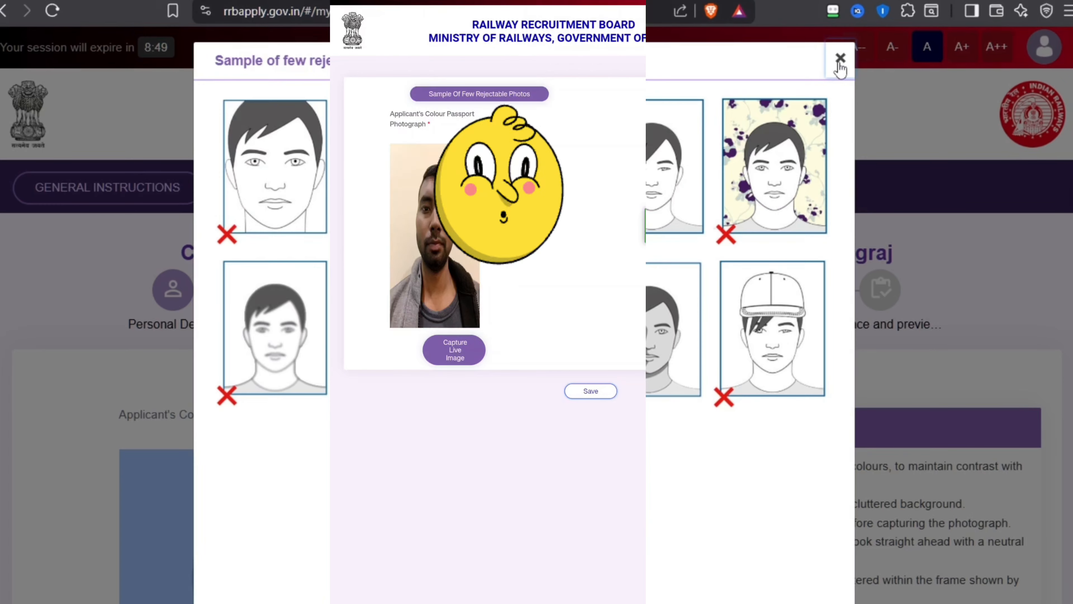
# - Close the rejectable-photo samples and move down to the Applicant's Signature section
pyautogui.click(839, 57)
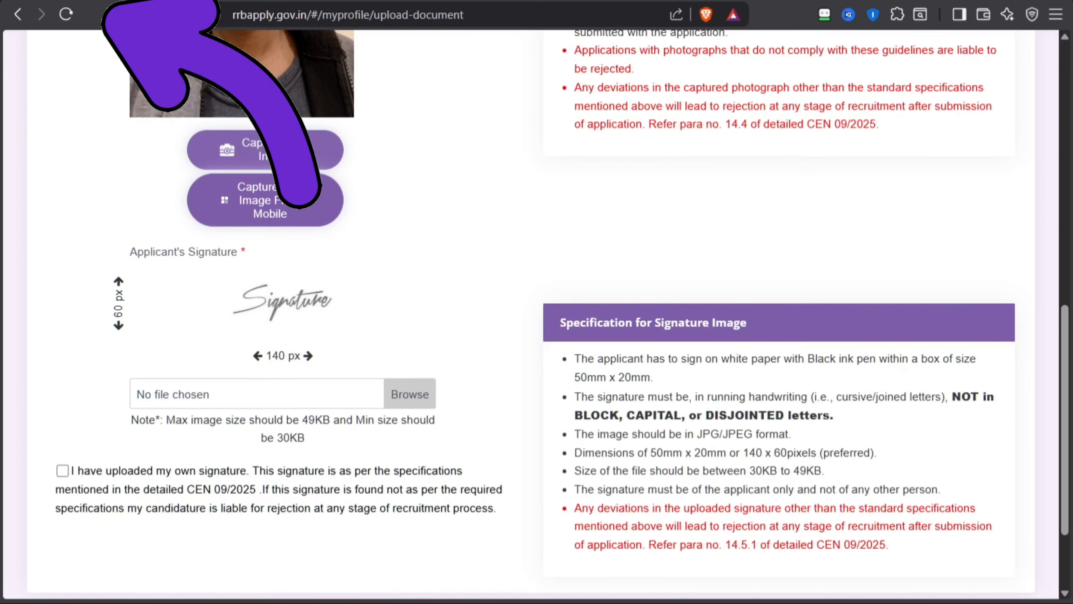
pyautogui.scroll(-2, 228, 93)
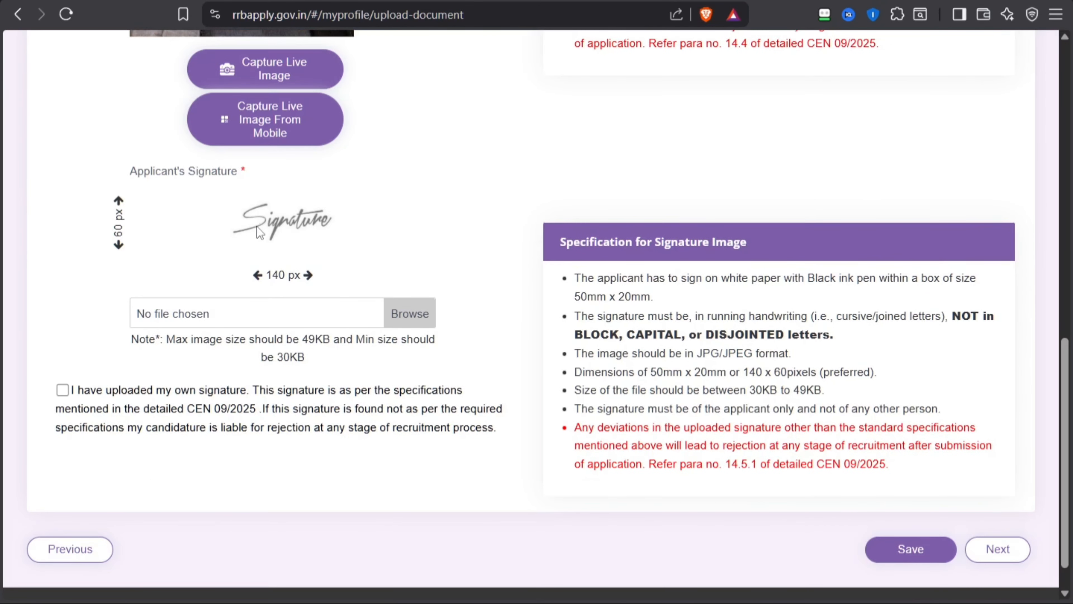
pyautogui.scroll(-1, 258, 232)
pyautogui.moveTo(137, 130); pyautogui.dragTo(246, 132)
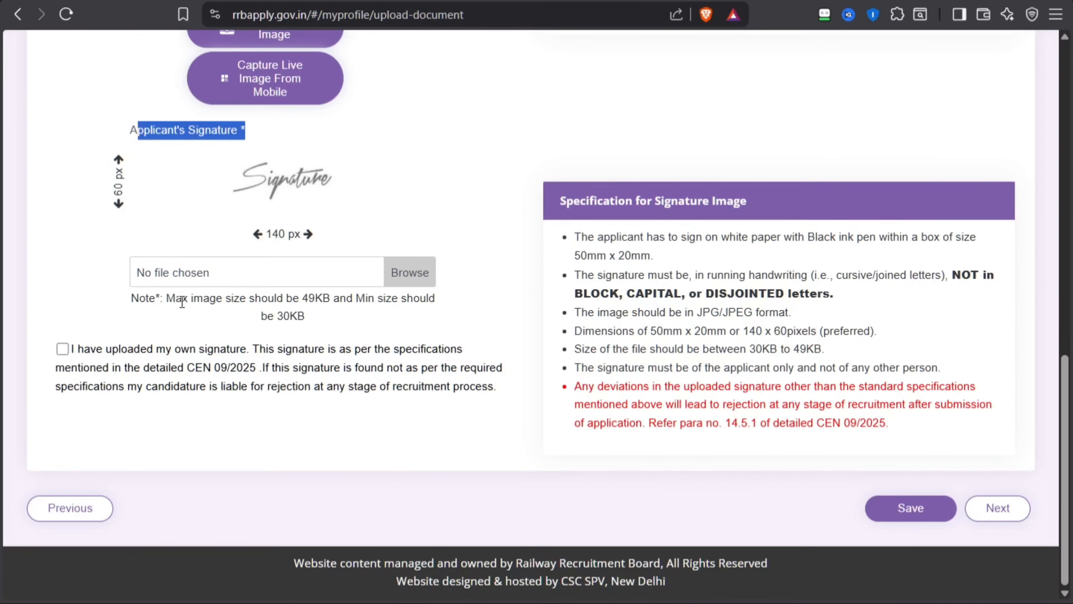
# - Highlight the signature limits: 30KB minimum, 49KB maximum, and 140 x 60 pixels
pyautogui.moveTo(299, 299); pyautogui.dragTo(340, 299)
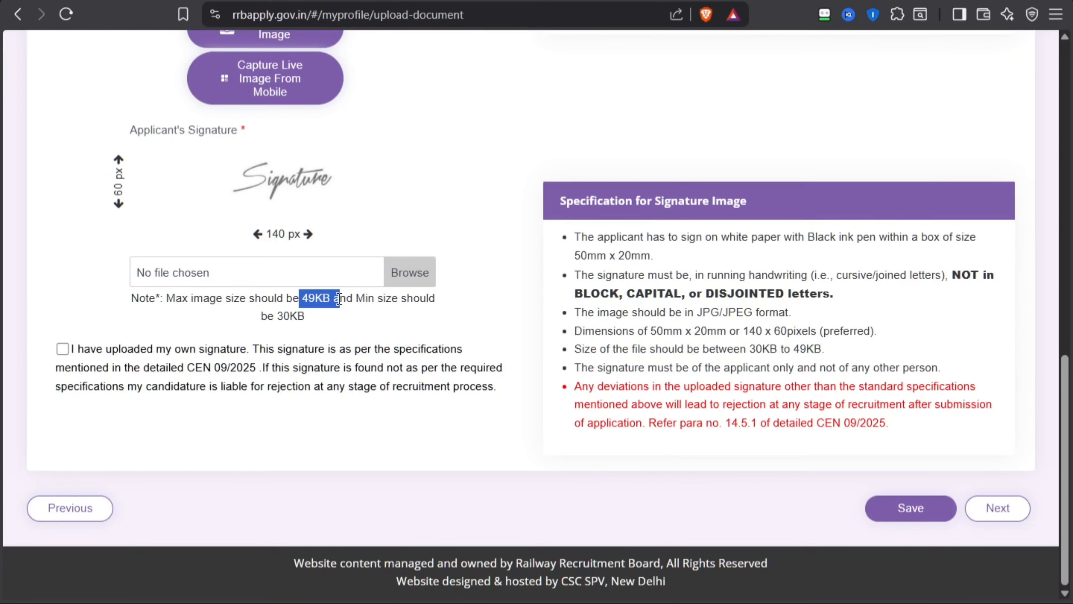
pyautogui.doubleClick(270, 315)
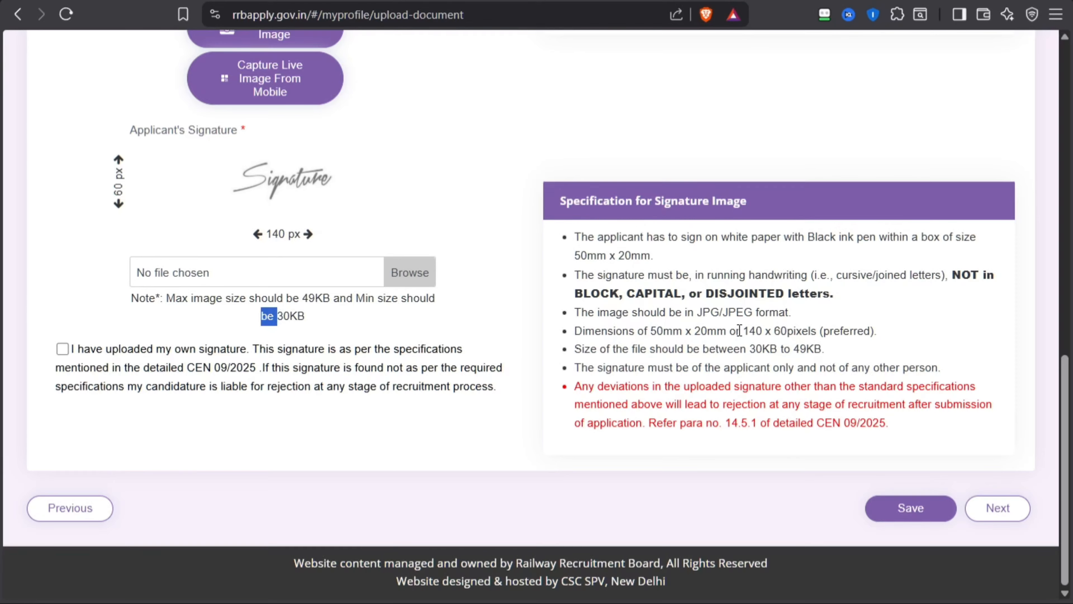
pyautogui.moveTo(738, 330); pyautogui.dragTo(815, 330)
pyautogui.click(857, 336)
# - Highlight the 30KB to 49KB signature size range on the page
pyautogui.moveTo(701, 349); pyautogui.dragTo(719, 352)
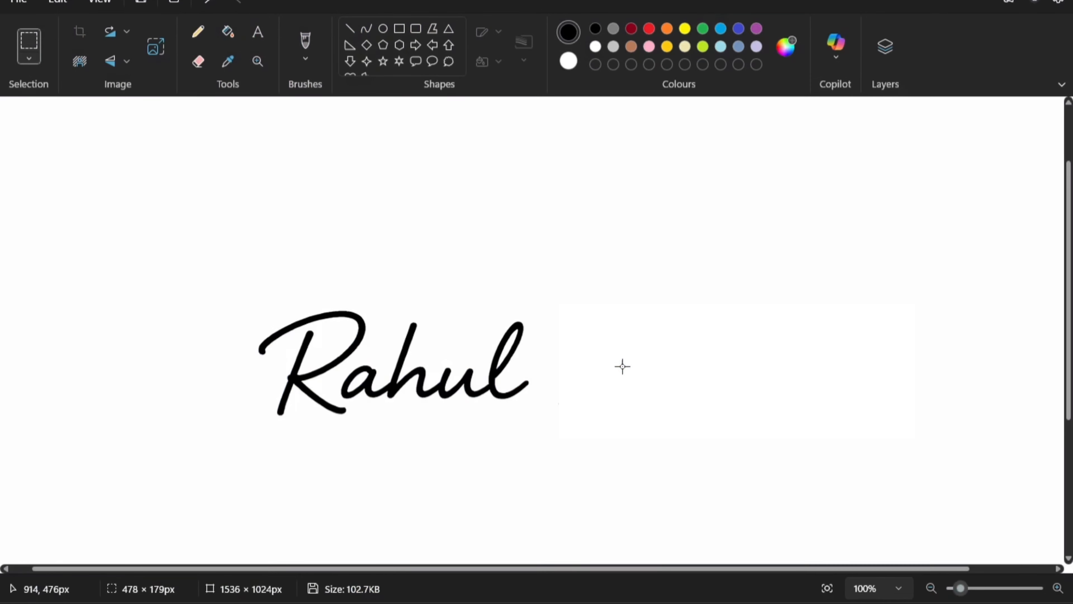
pyautogui.scroll(-3, 245, 314)
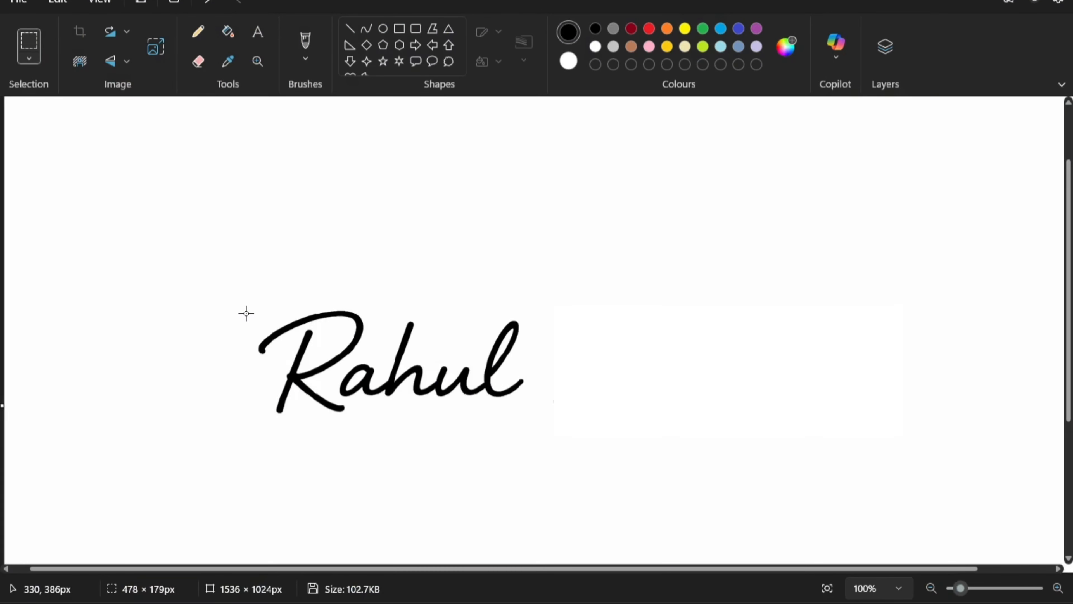
pyautogui.scroll(-1, 244, 314)
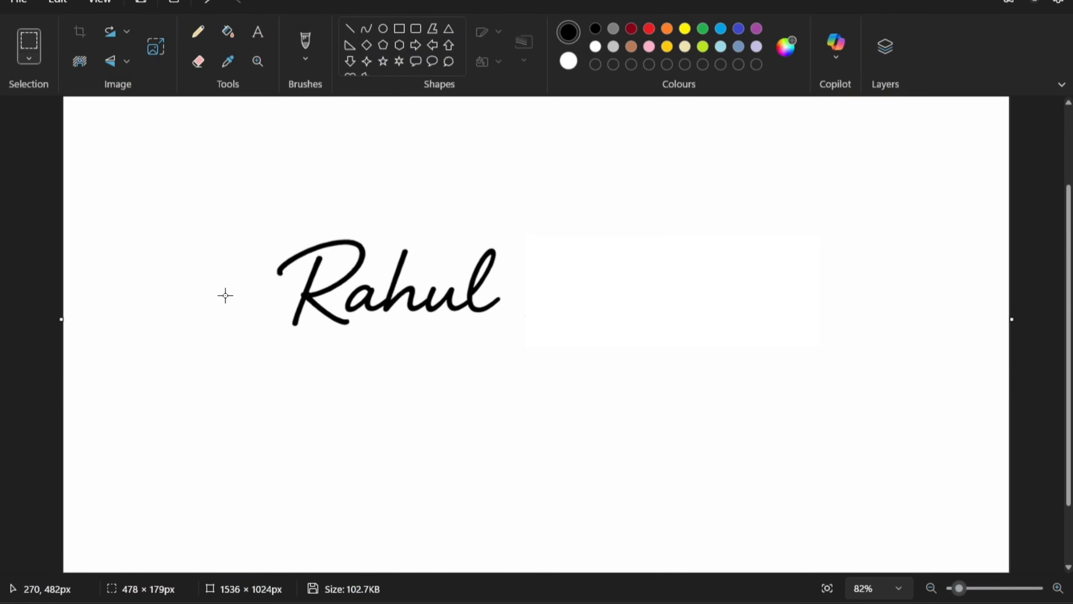
pyautogui.scroll(5, 282, 283)
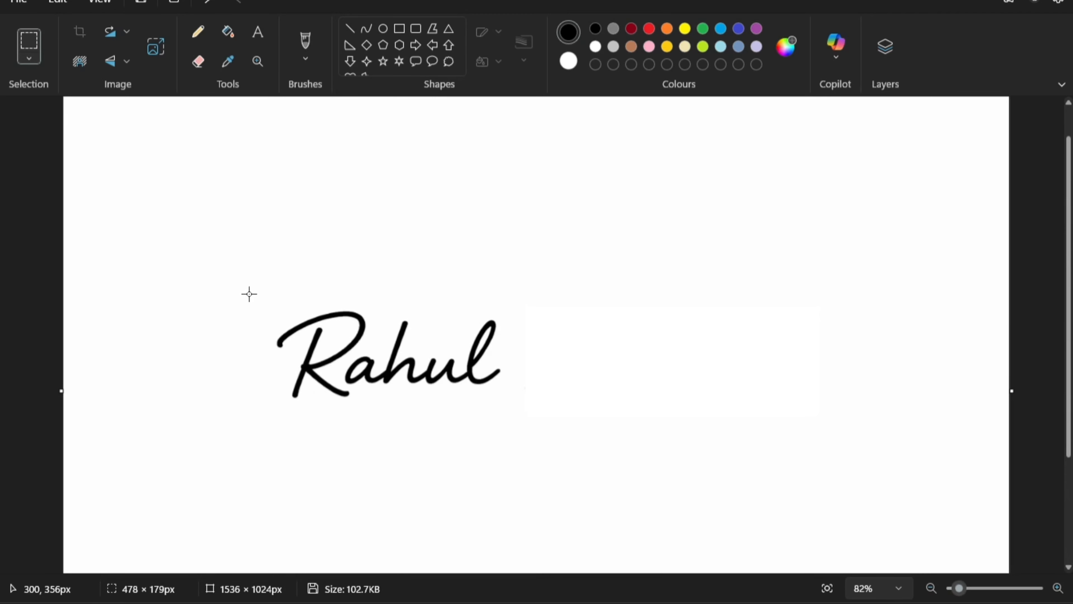
# - Crop the Paint canvas tightly around the handwritten signature, leaving 588 × 282 pixels
pyautogui.click(221, 269)
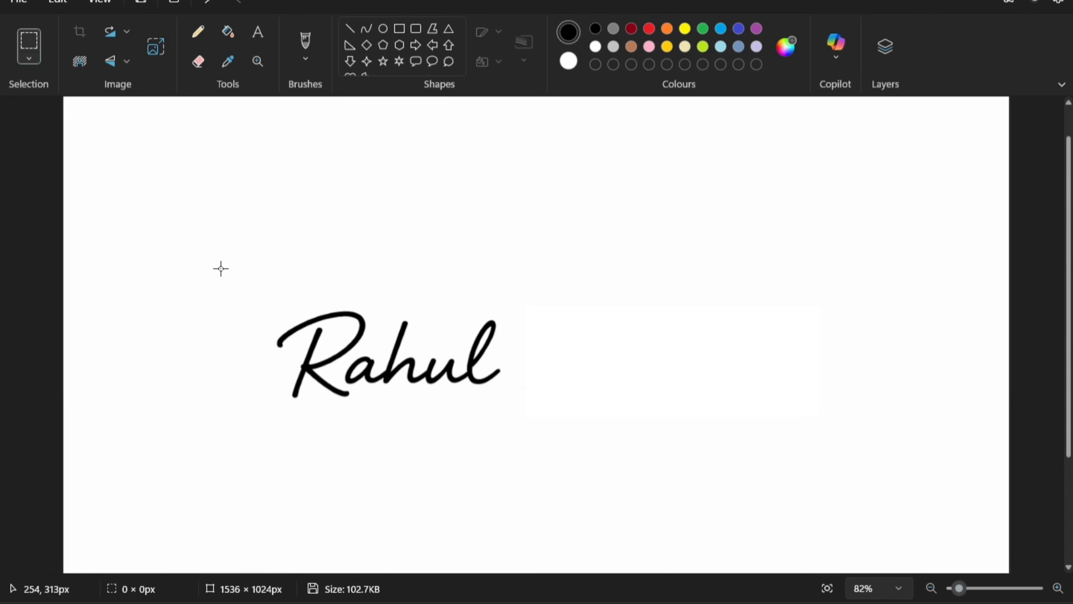
pyautogui.moveTo(212, 271); pyautogui.dragTo(574, 444)
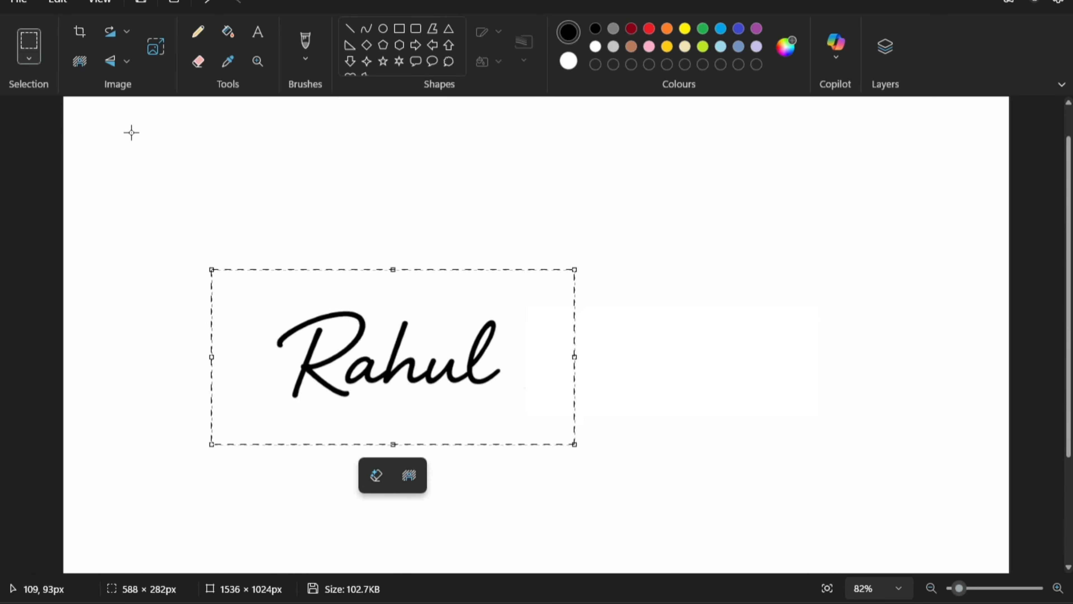
pyautogui.click(80, 32)
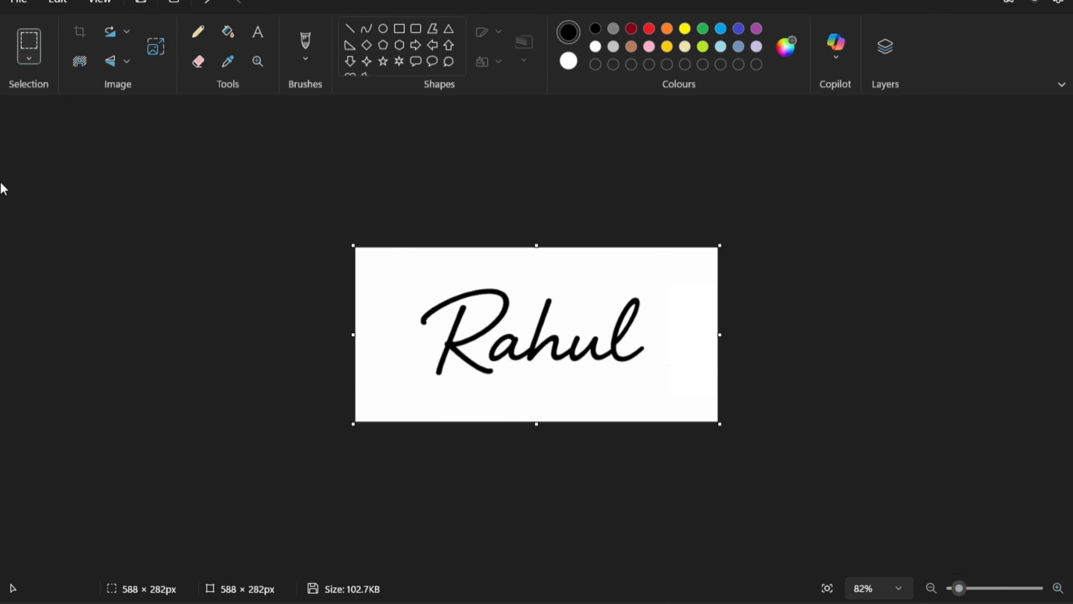
pyautogui.click(19, 5)
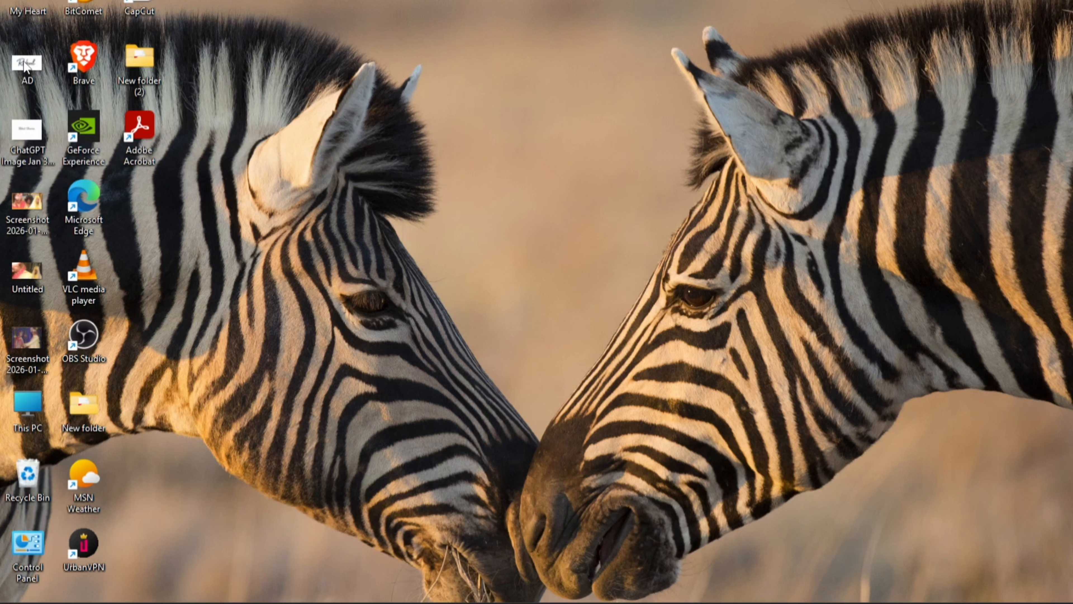
# - Open the AD signature image in Microsoft Office Picture Manager
pyautogui.rightClick(23, 61)
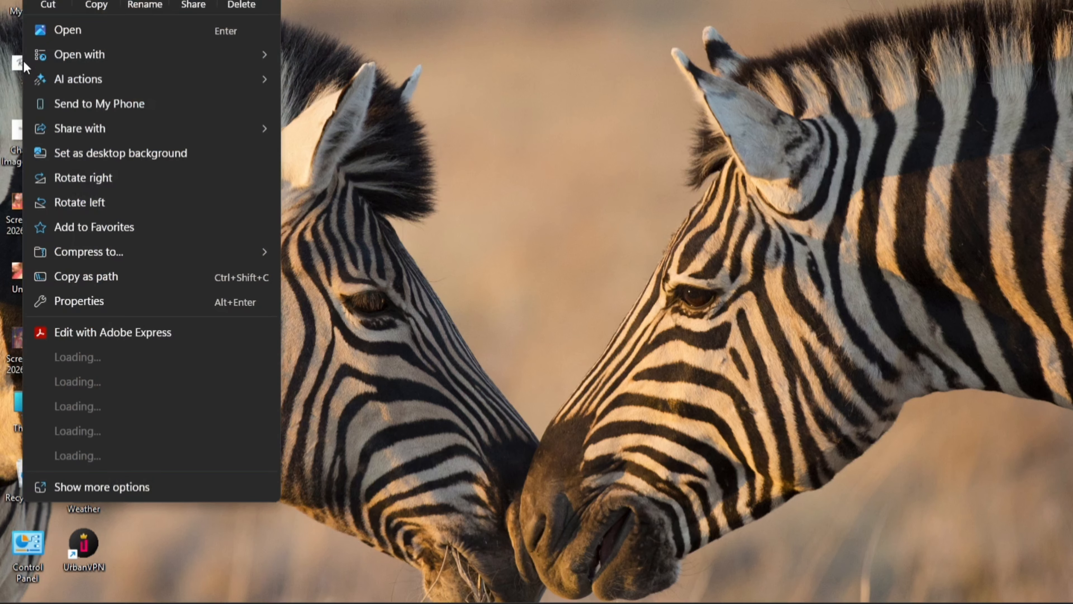
pyautogui.moveTo(216, 56)
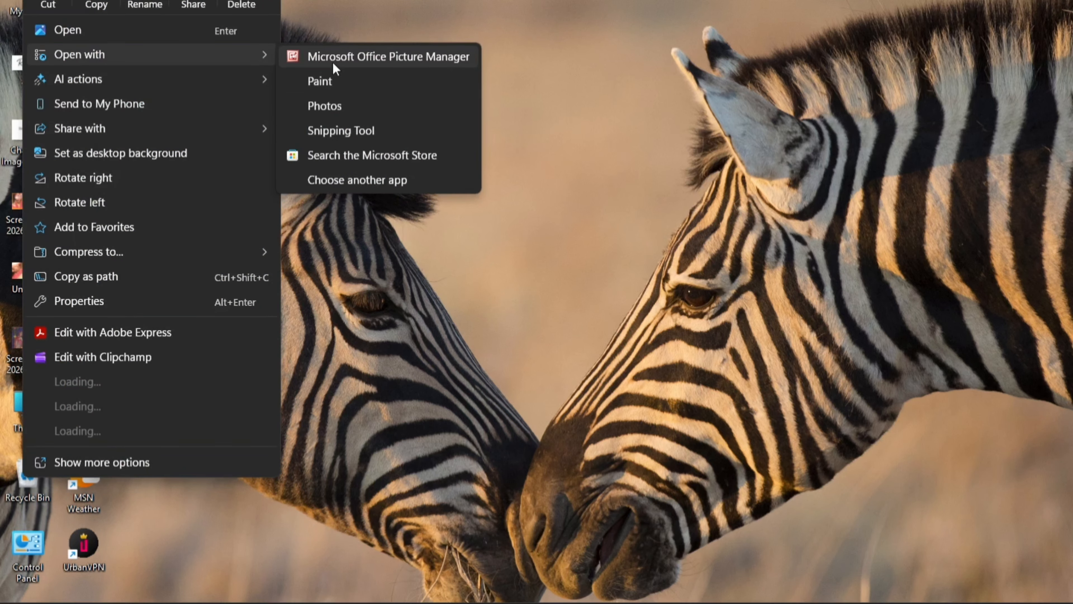
pyautogui.click(332, 61)
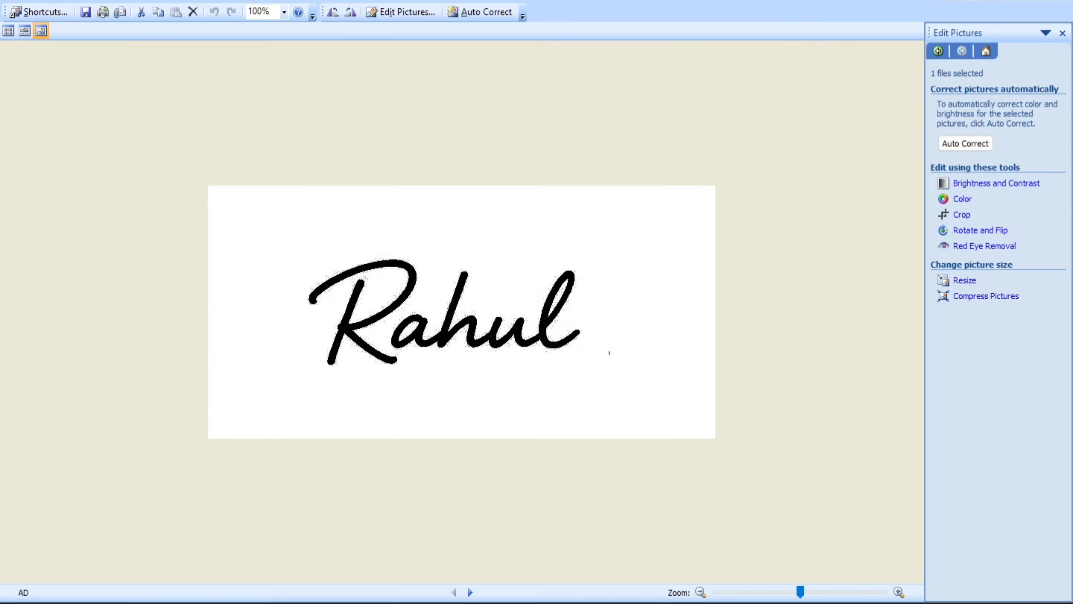
# - Enlarge the AD image by 150% to 1022 x 509 pixels and save it at 39.7 KB
pyautogui.click(965, 281)
pyautogui.click(959, 232)
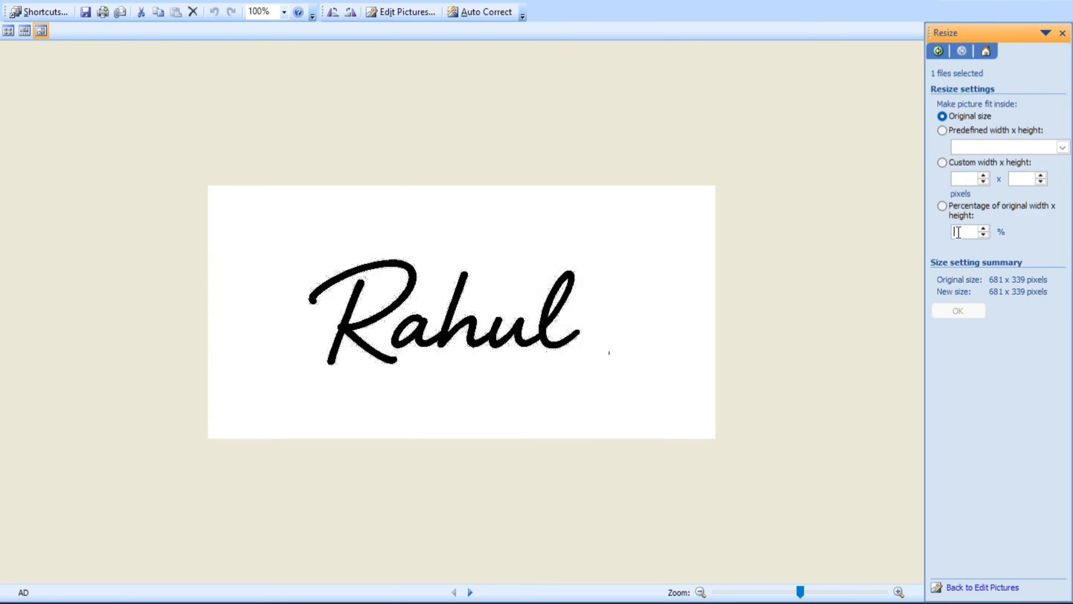
pyautogui.write('1')
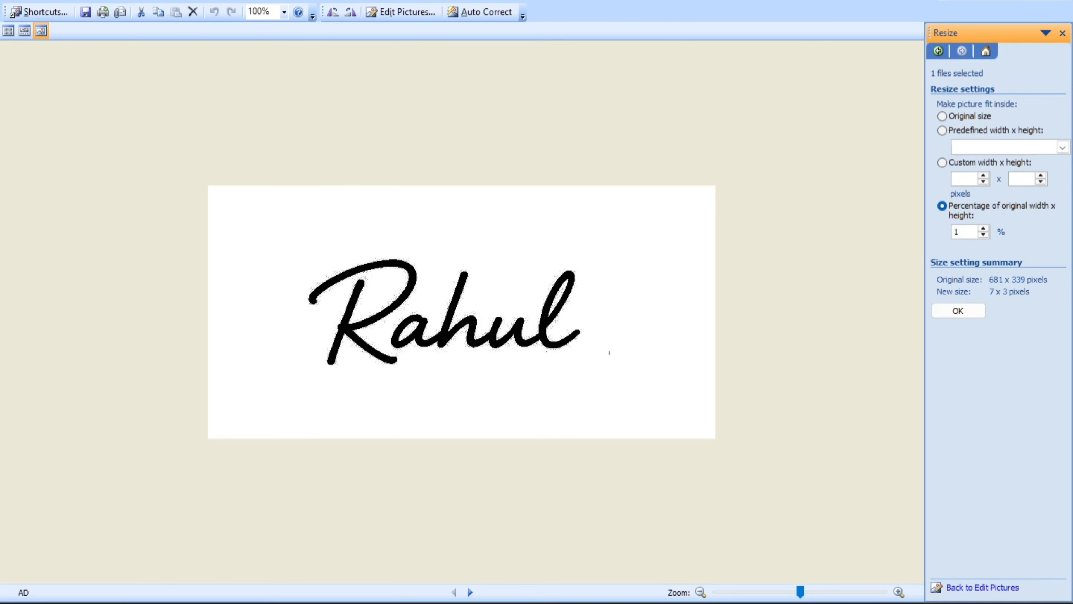
pyautogui.write('50')
pyautogui.click(955, 315)
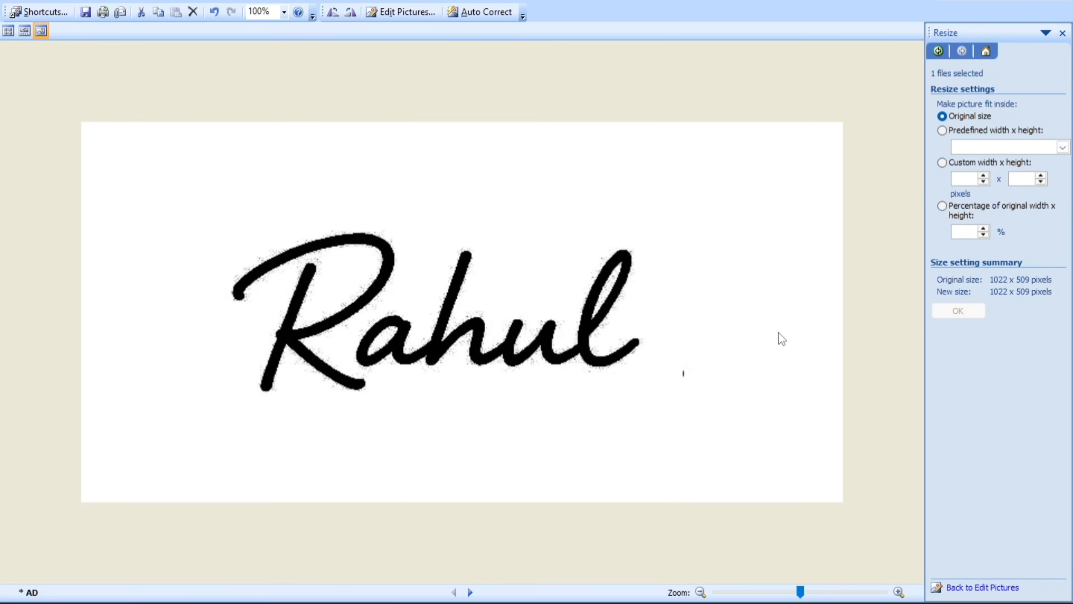
pyautogui.hotkey('ctrl', 's')
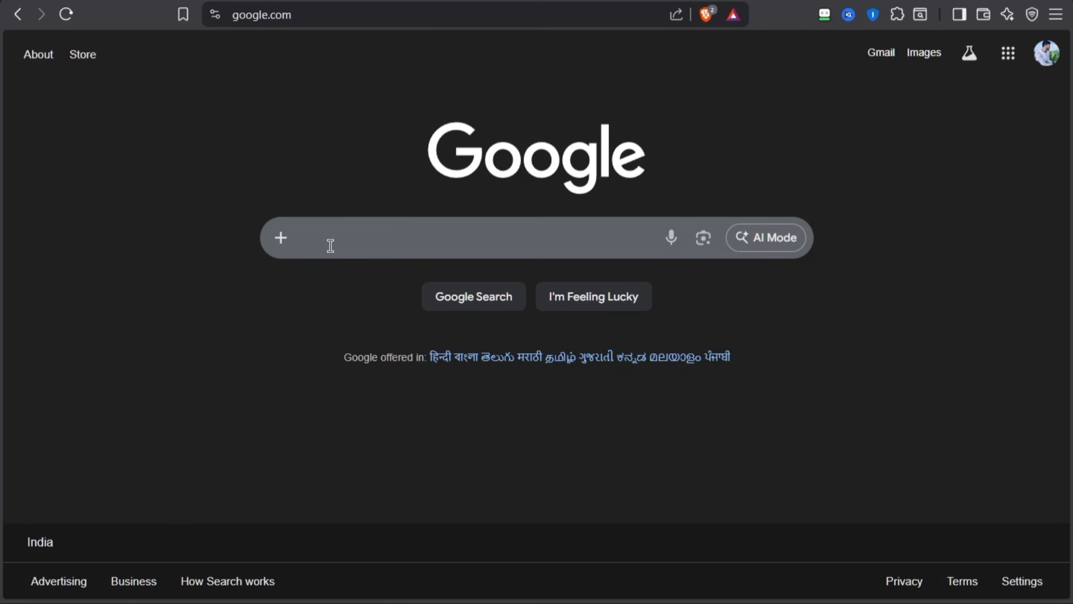
# - Search Google for 'image resizer' and browse results such as Pi7's Reduce Image Size In KB
pyautogui.click(337, 244)
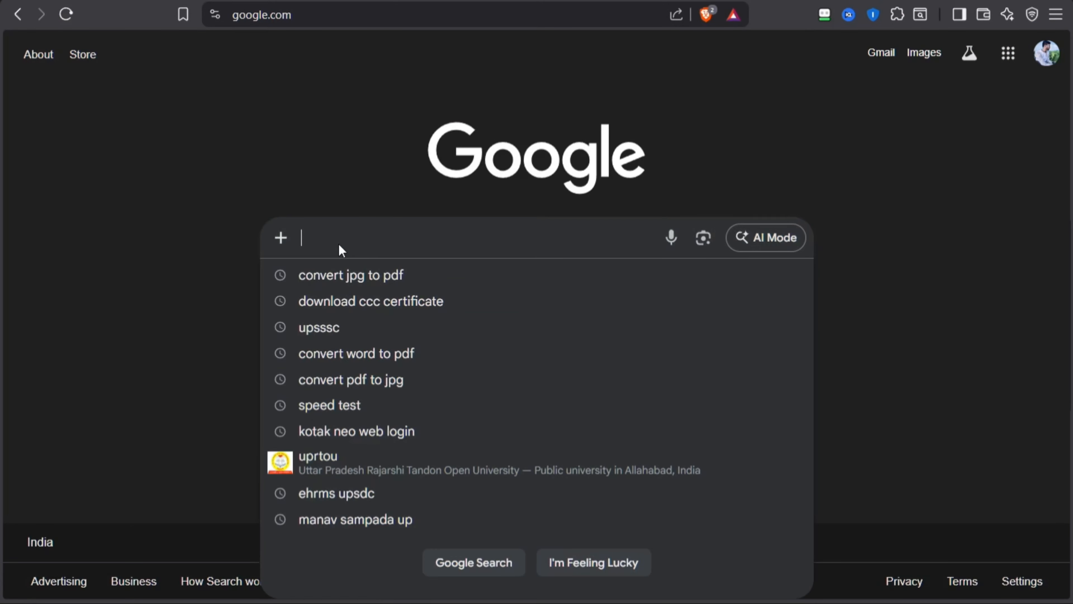
pyautogui.write('image')
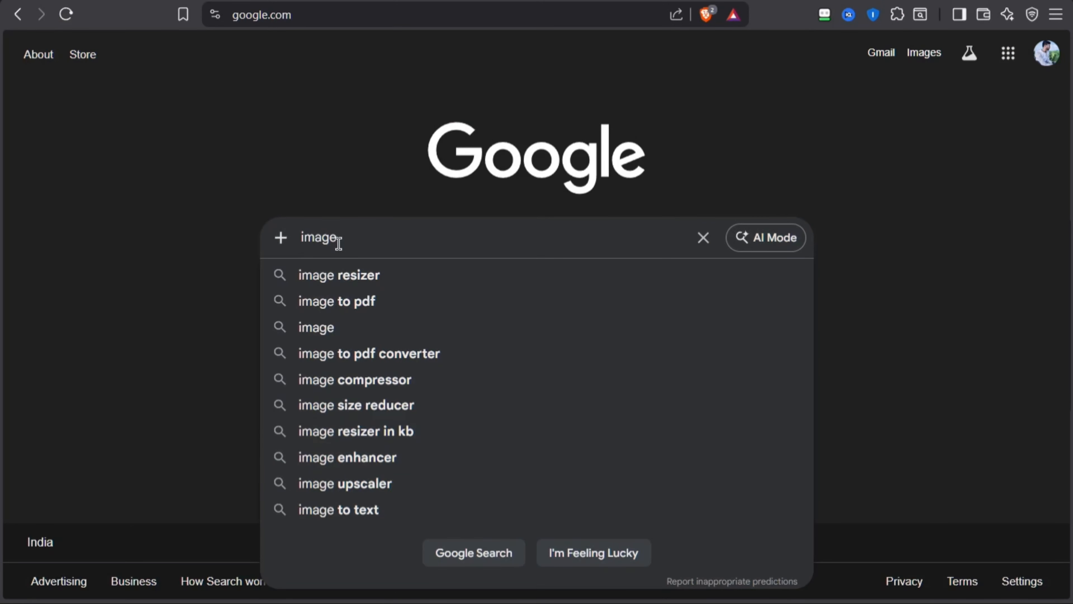
pyautogui.click(339, 274)
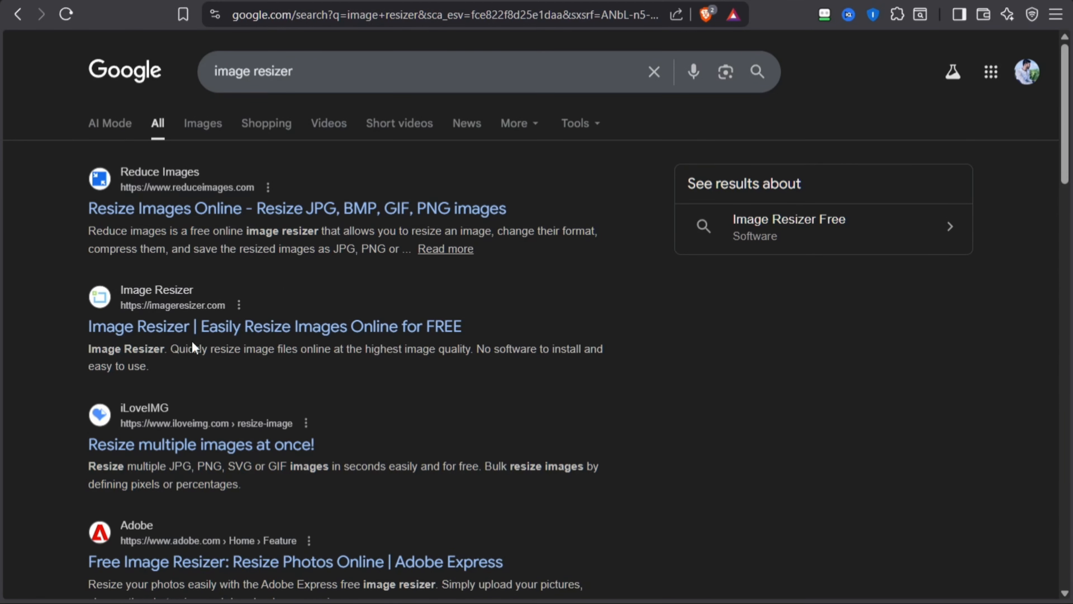
pyautogui.scroll(-8, 191, 340)
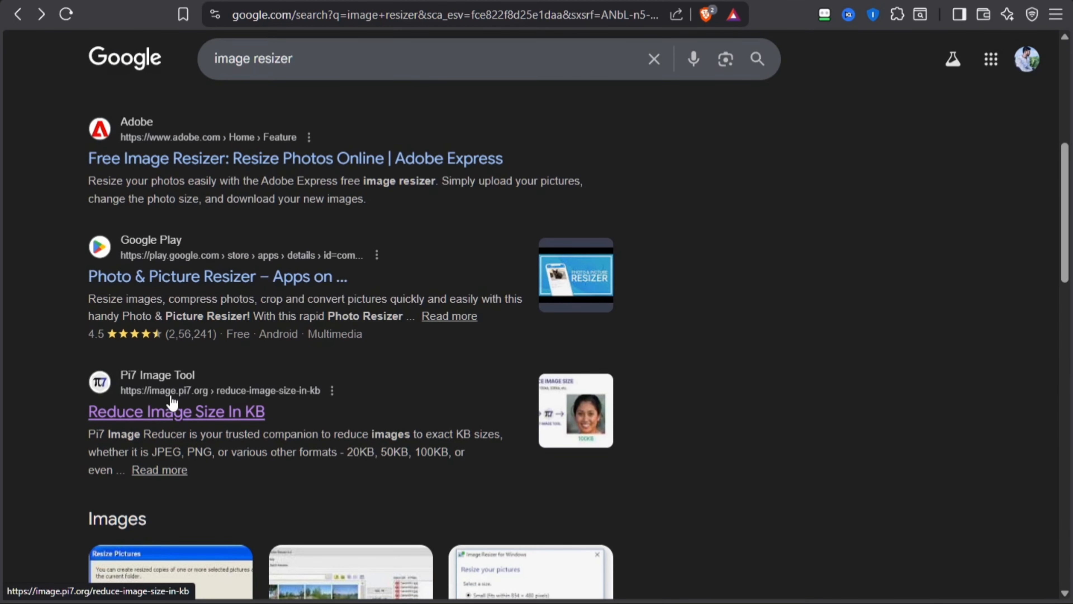